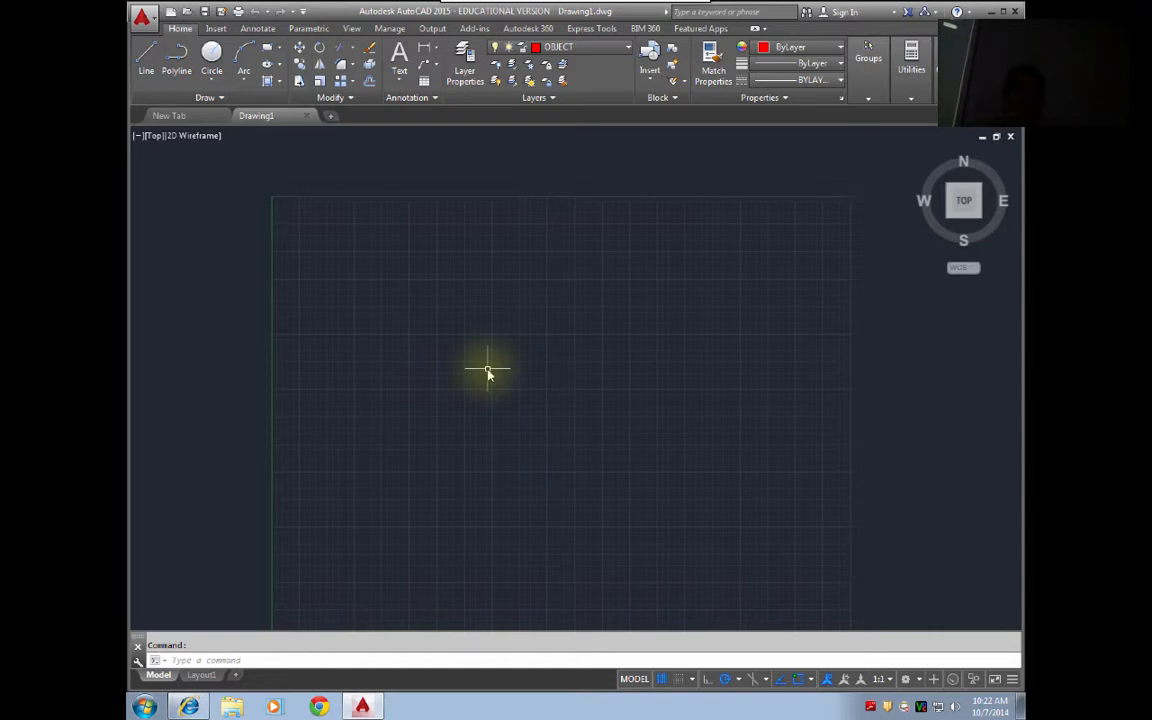
# - Make layer 0 the current layer
pyautogui.moveTo(594, 432); pyautogui.dragTo(595, 404, button='middle')
pyautogui.click(560, 47)
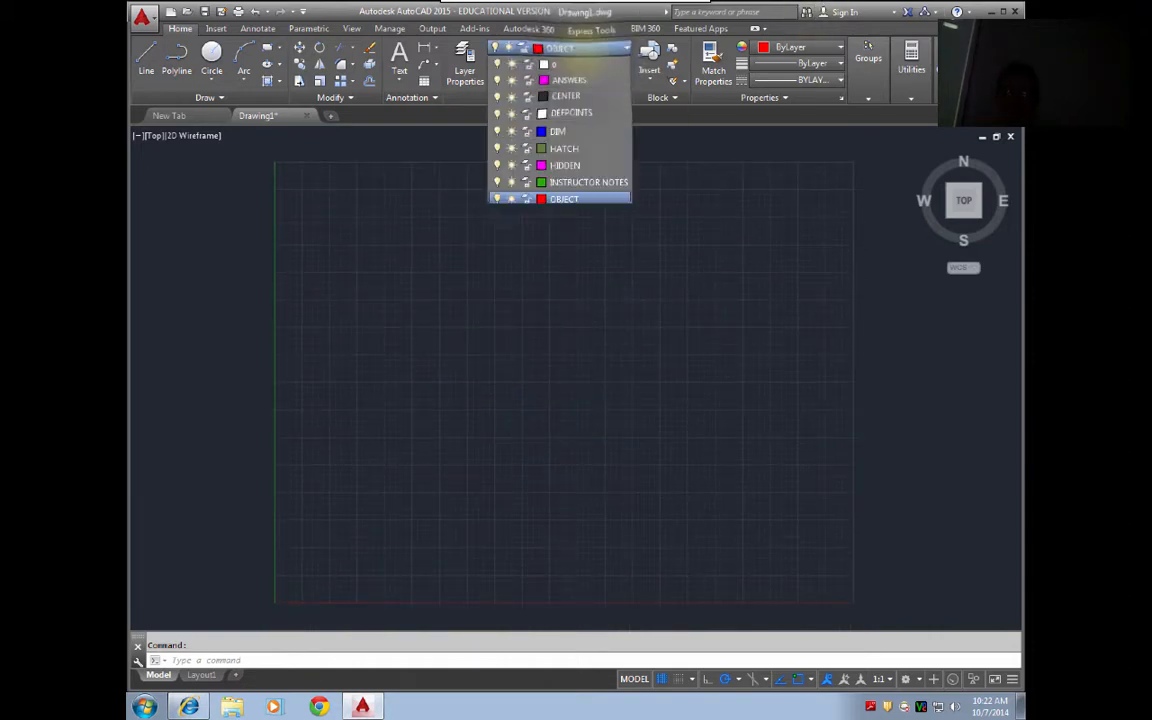
pyautogui.click(585, 66)
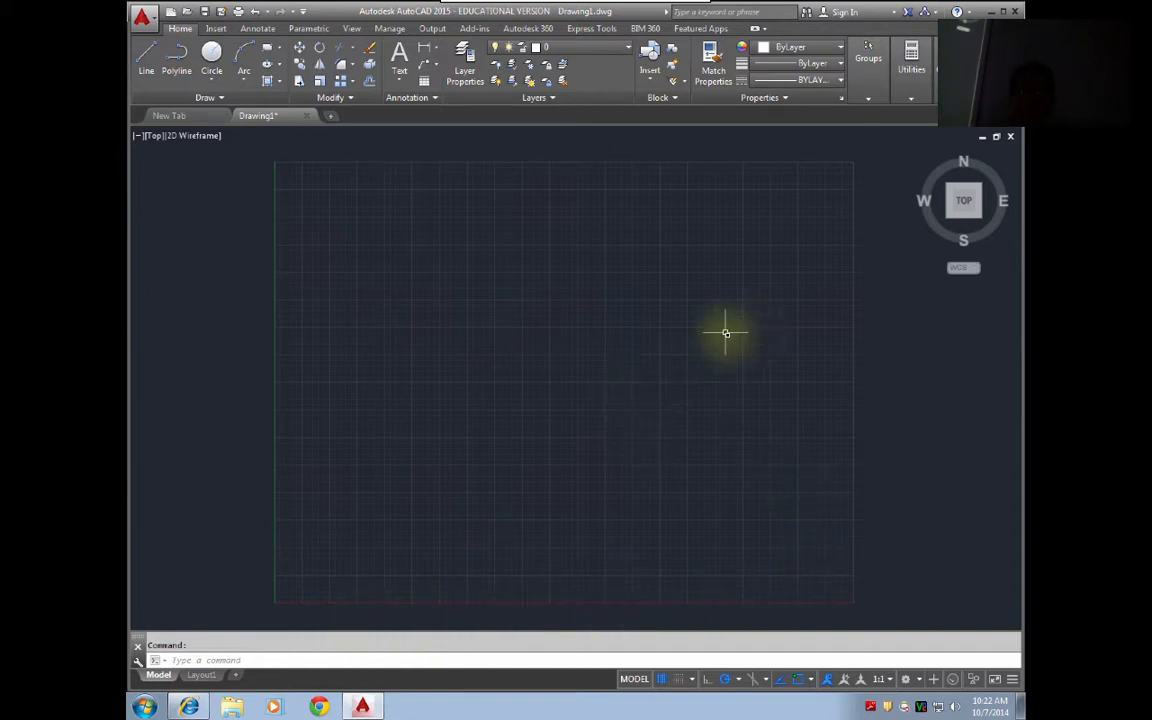
# - Draw a rectangle overlapping the grid's upper-right corner and extending beyond the grid limits
pyautogui.moveTo(726, 333)
pyautogui.mouseDown(button='middle')
pyautogui.moveTo(687, 373)
pyautogui.moveTo(576, 406)
pyautogui.moveTo(540, 435)
pyautogui.mouseUp(button='middle')
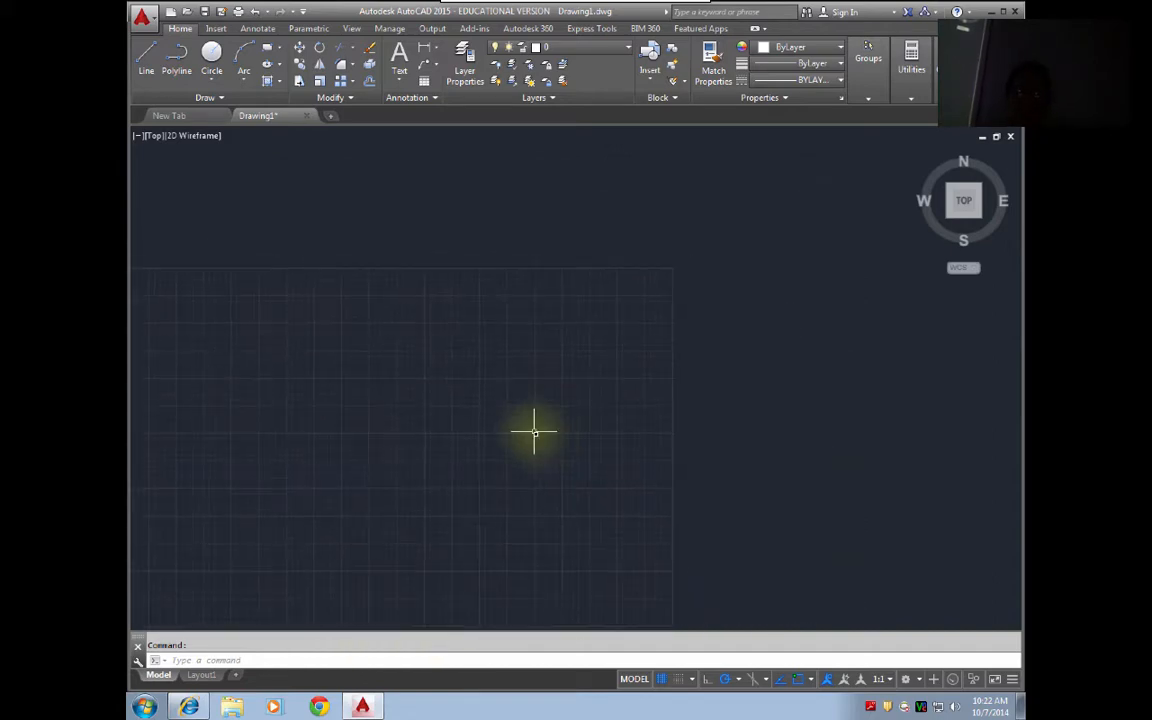
pyautogui.click(450, 430)
pyautogui.click(845, 173)
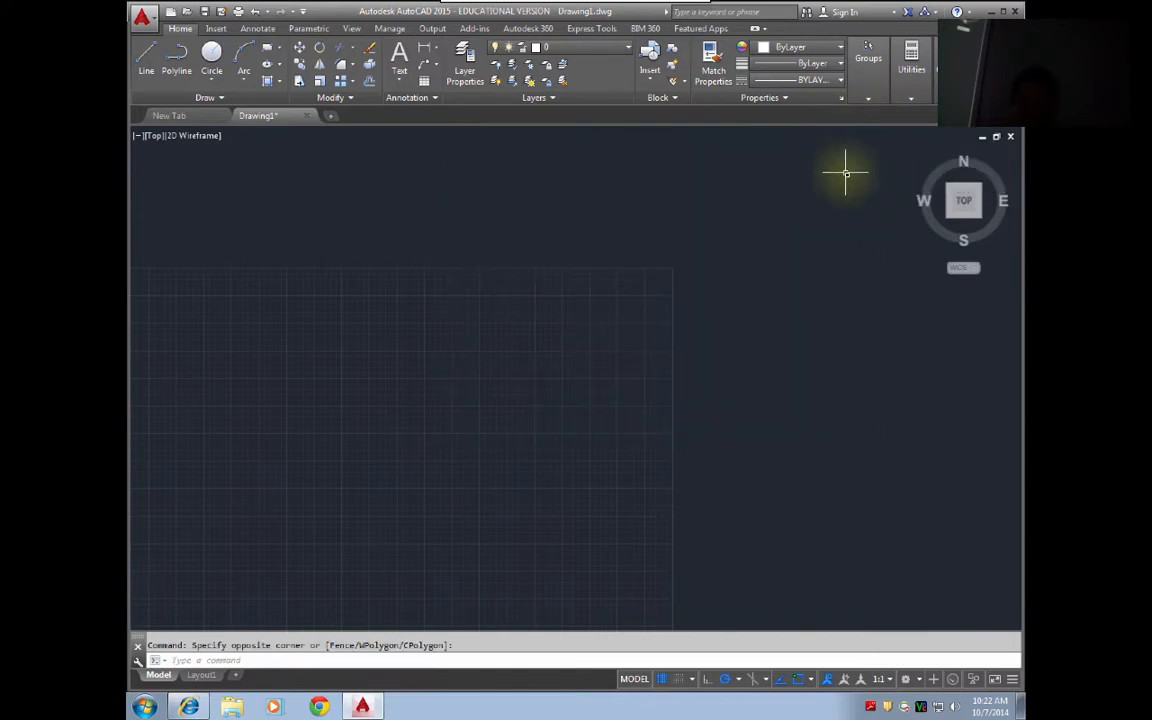
pyautogui.write('rec')
pyautogui.press('Return')
pyautogui.click(544, 370)
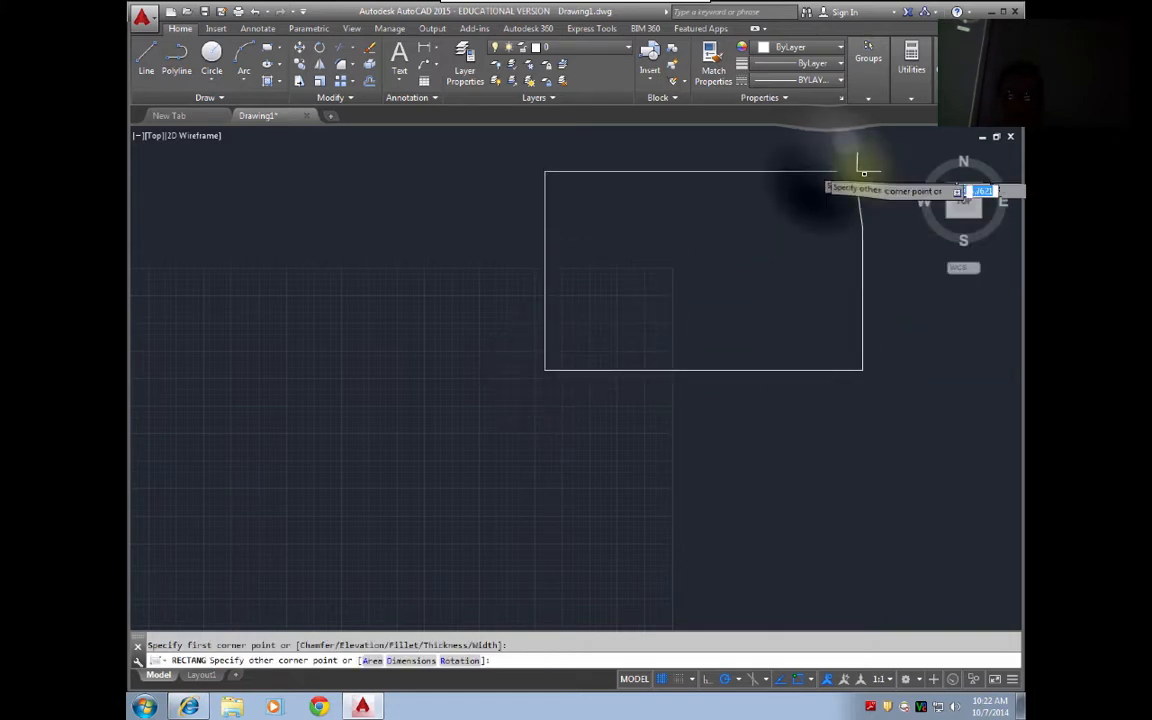
pyautogui.click(828, 170)
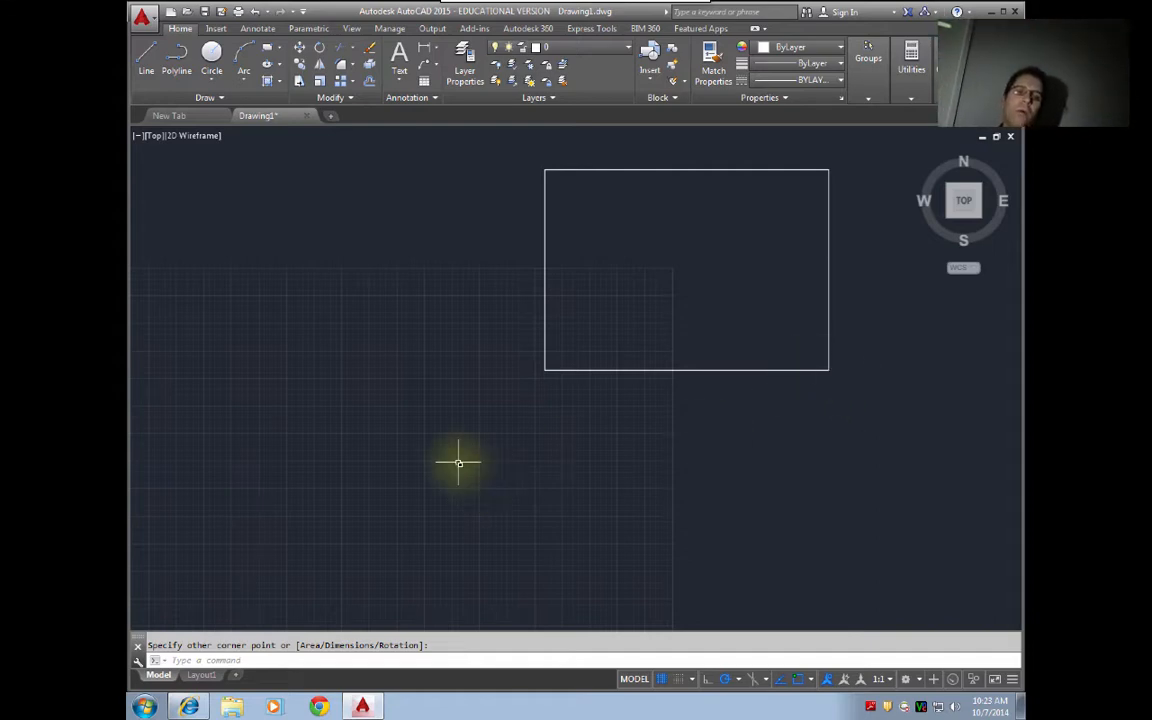
# - Reset the model space limits, keeping the lower-left corner at 0,0 and picking an upper-right corner beyond the rectangle
pyautogui.moveTo(447, 470)
pyautogui.mouseDown(button='middle')
pyautogui.moveTo(530, 430)
pyautogui.moveTo(545, 386)
pyautogui.moveTo(509, 404)
pyautogui.mouseUp(button='middle')
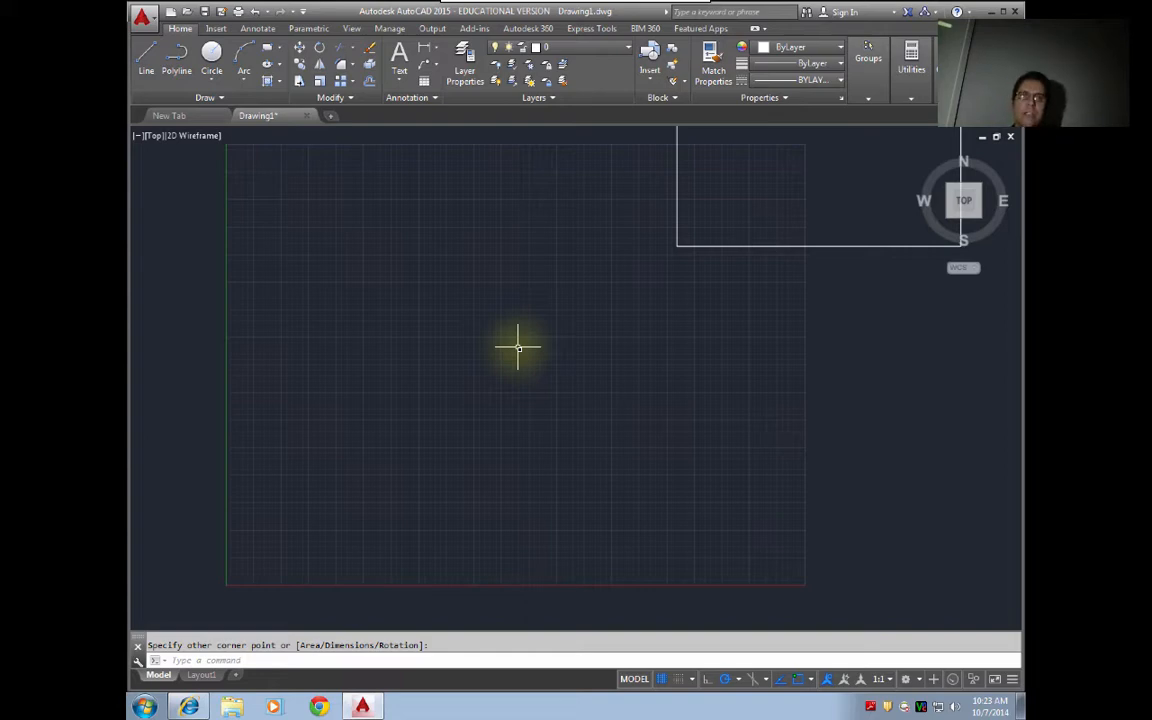
pyautogui.write('l')
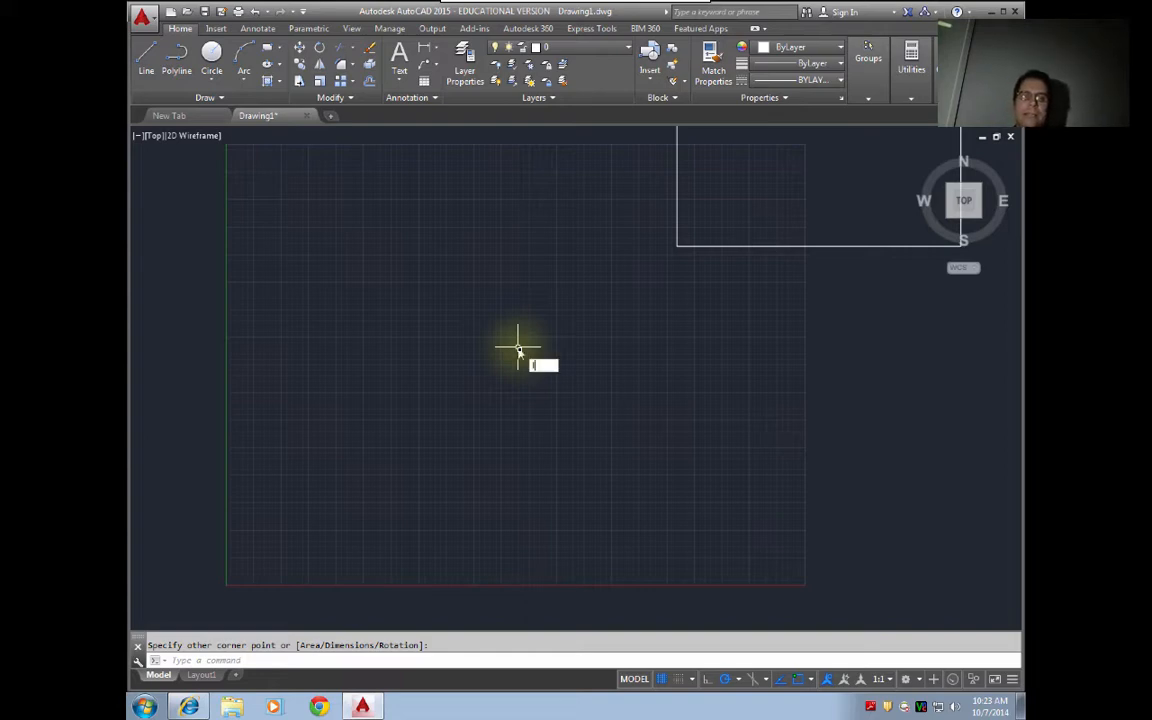
pyautogui.write('imits')
pyautogui.press('Return')
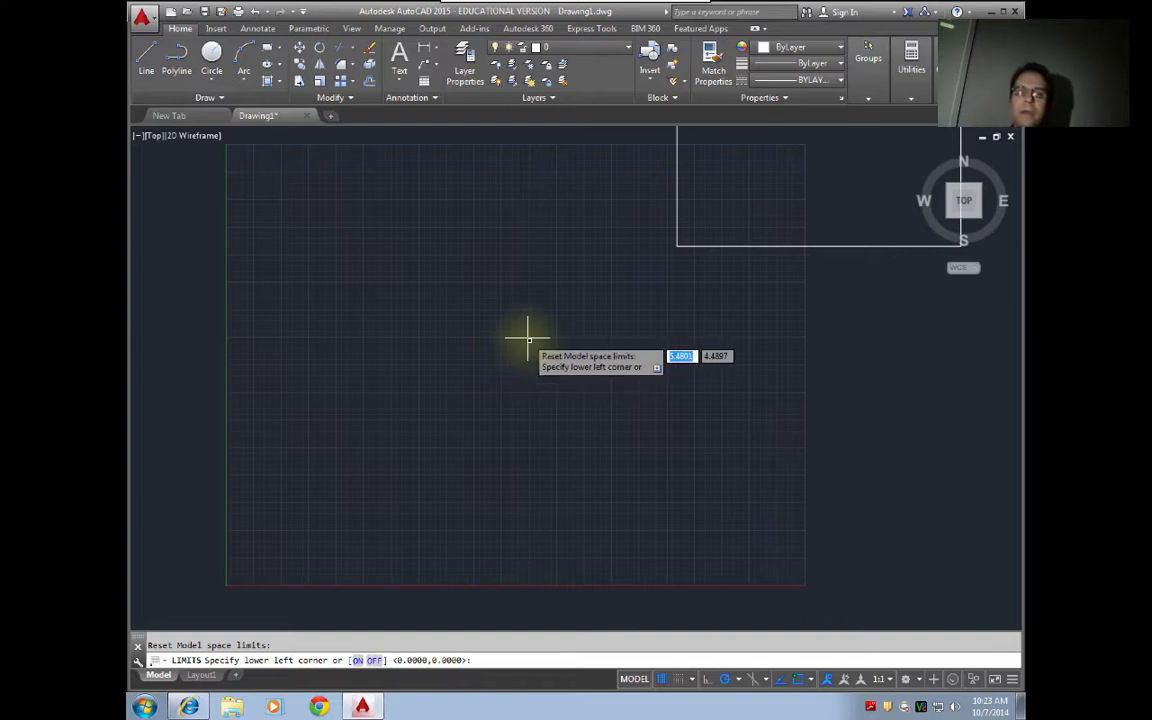
pyautogui.moveTo(550, 355); pyautogui.dragTo(549, 382, button='middle')
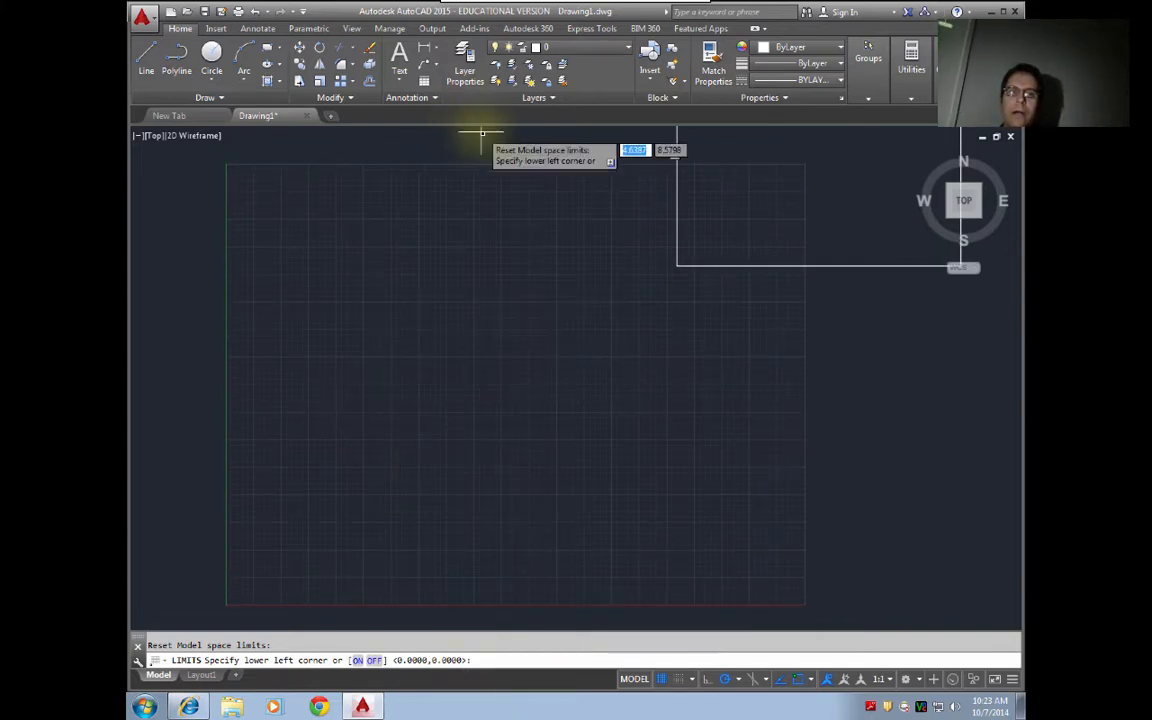
pyautogui.scroll(2, 446, 426)
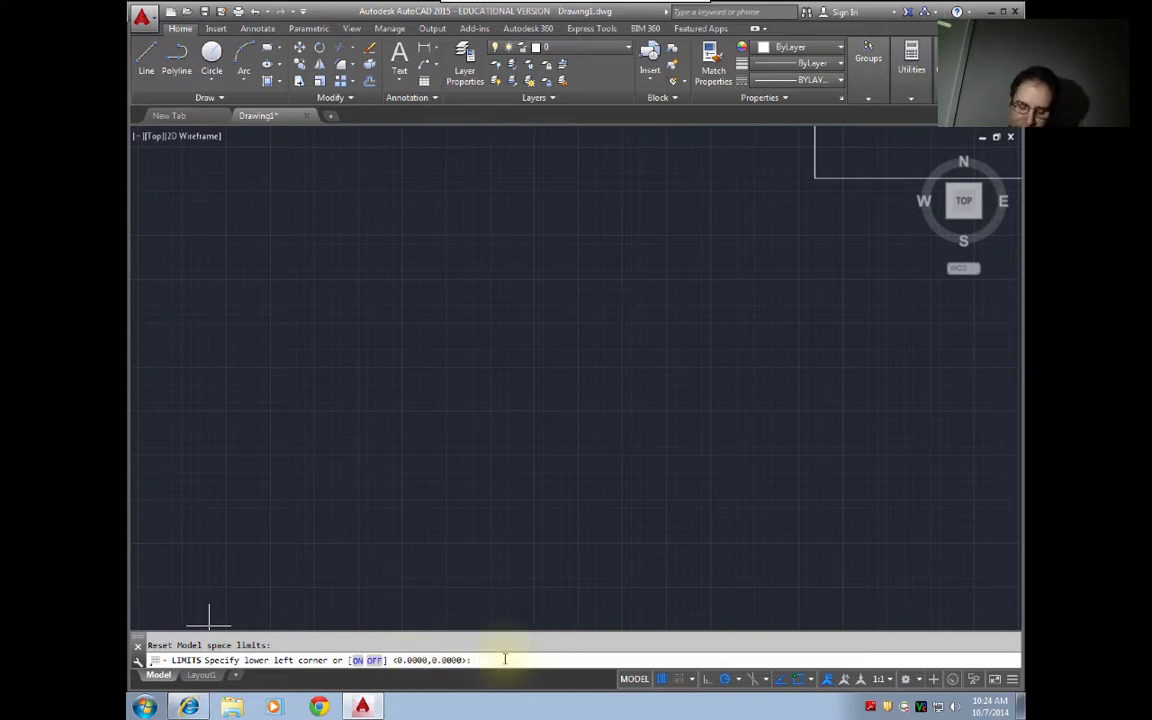
pyautogui.press('Return')
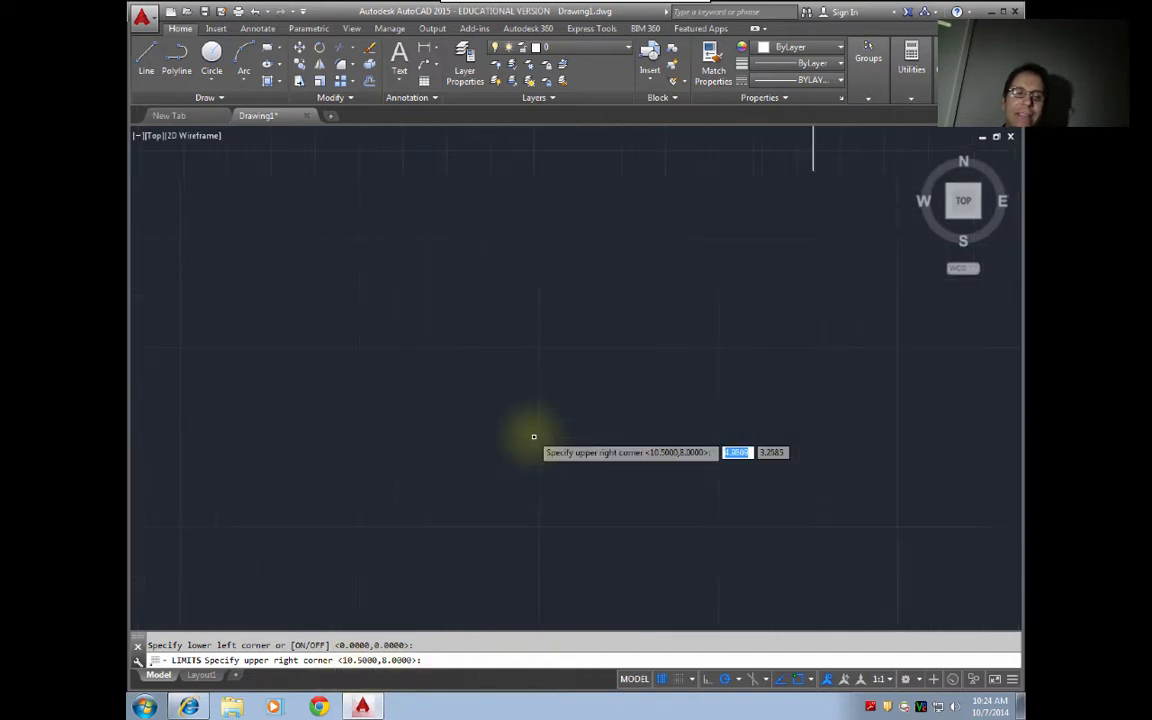
pyautogui.scroll(-5, 533, 433)
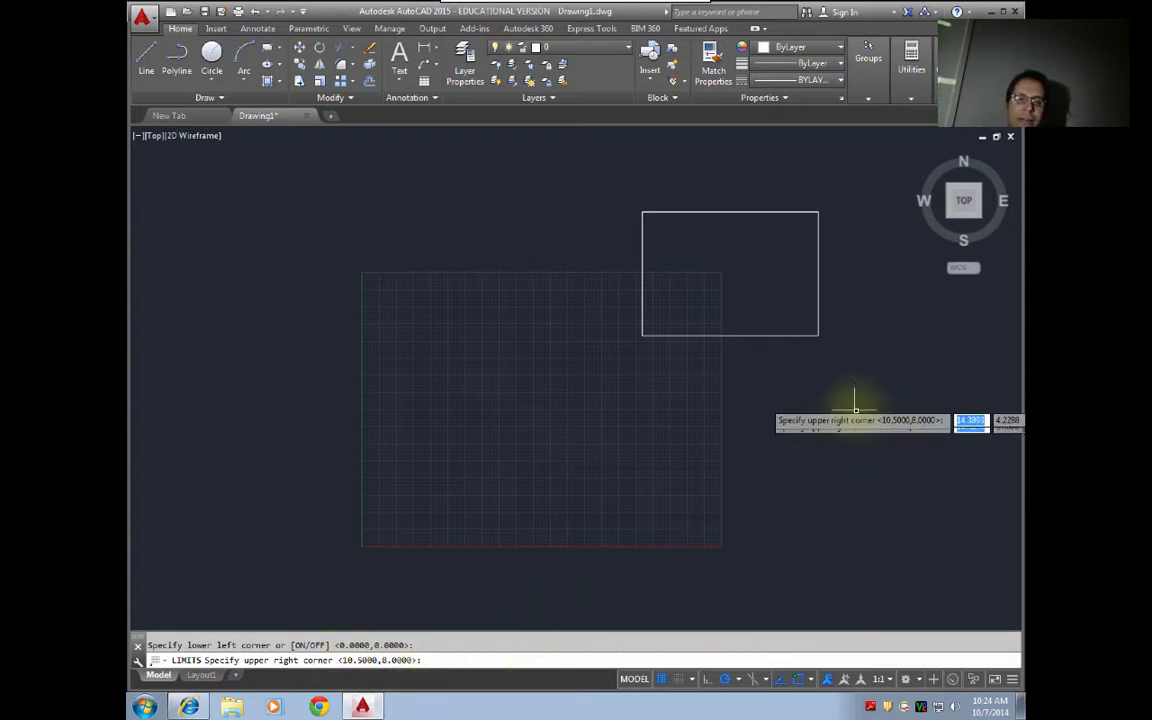
pyautogui.click(887, 177)
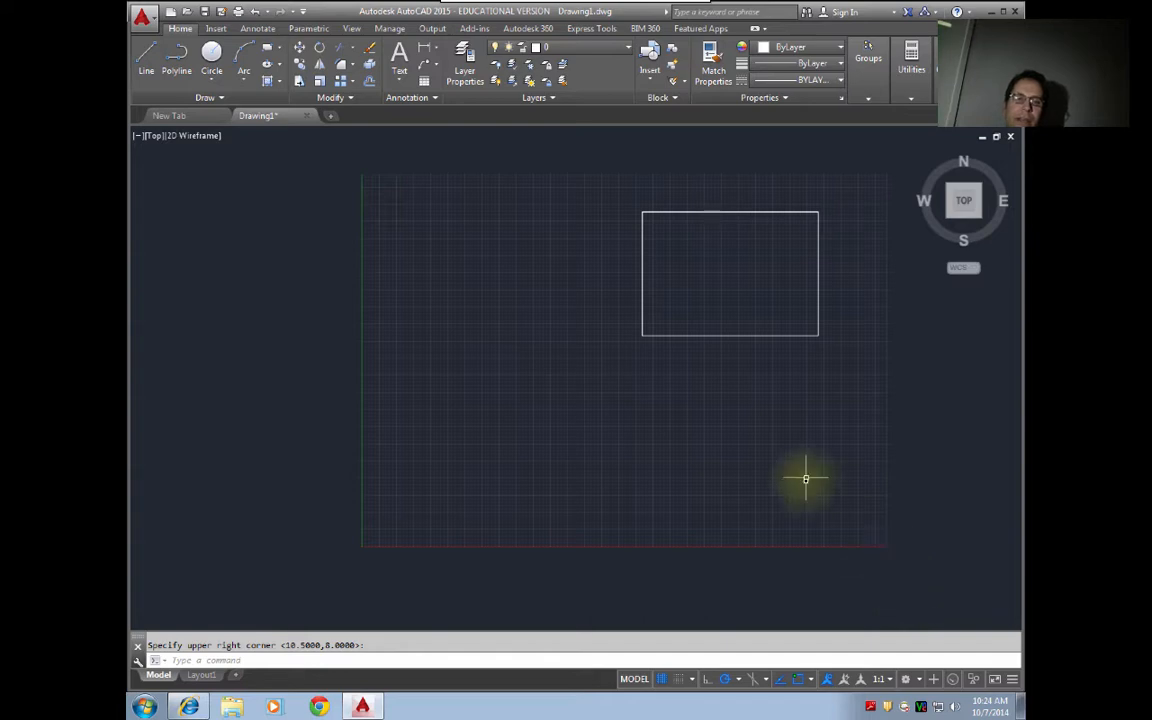
# - Set the drawing units to Architectural length with a precision of 0'-0"
pyautogui.moveTo(805, 476); pyautogui.dragTo(712, 535, button='middle')
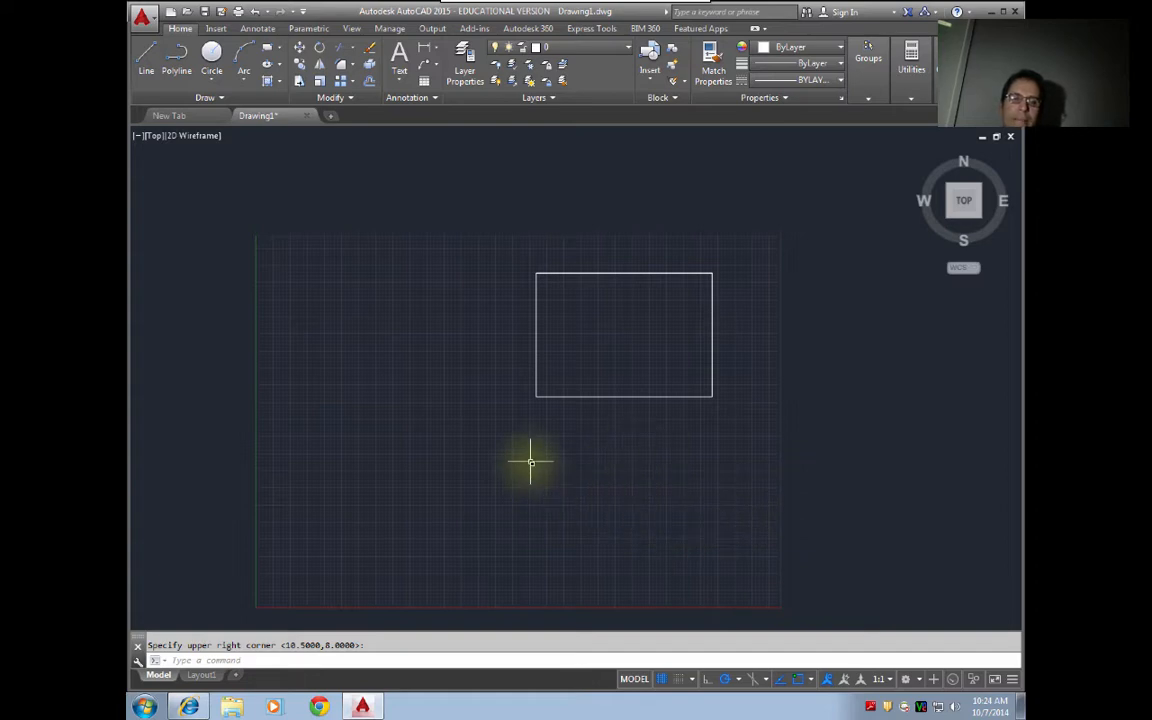
pyautogui.scroll(2, 514, 458)
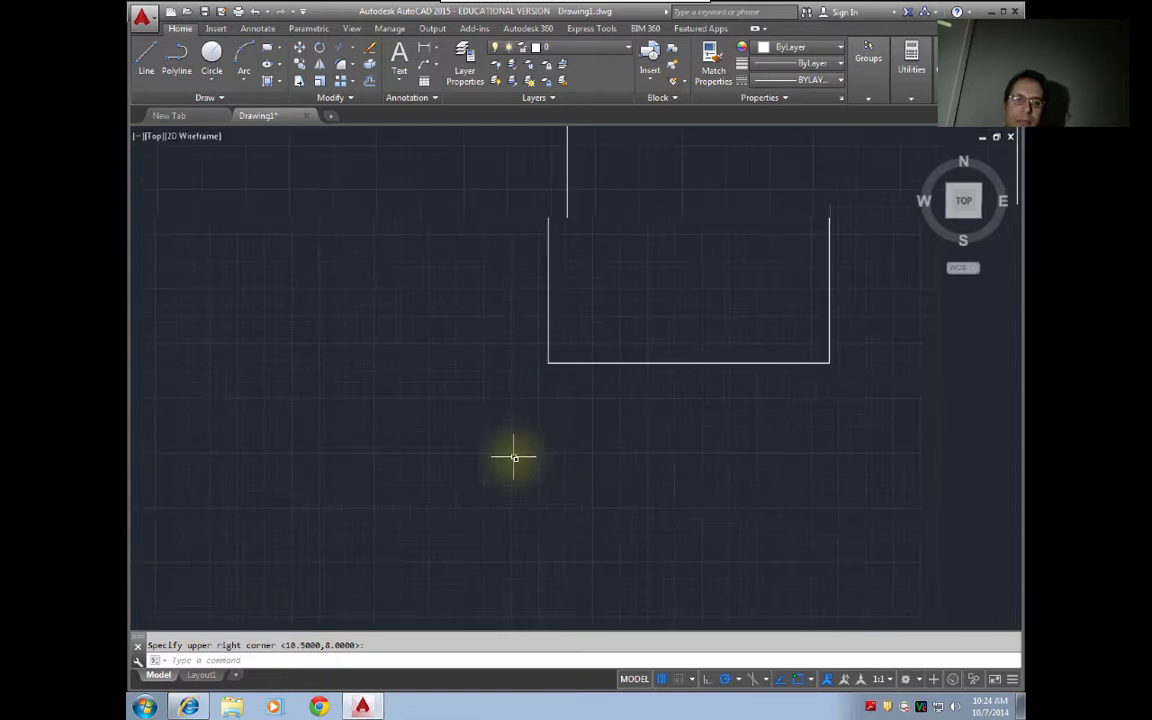
pyautogui.scroll(-4, 514, 458)
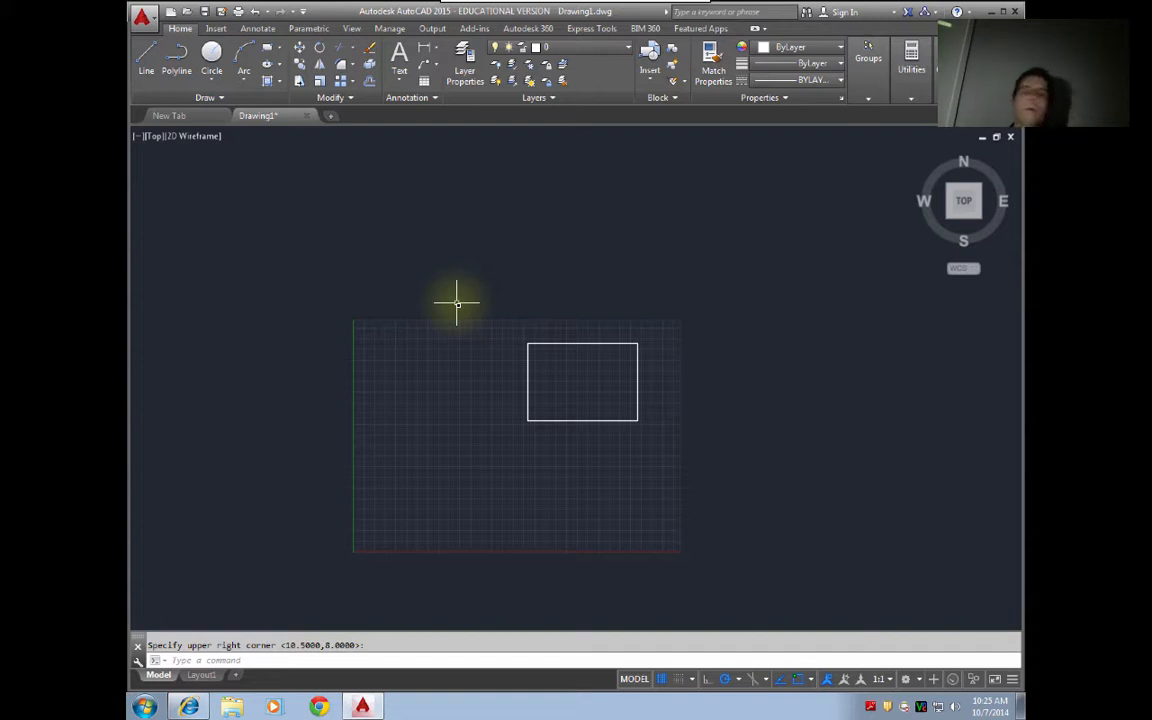
pyautogui.write('UNI')
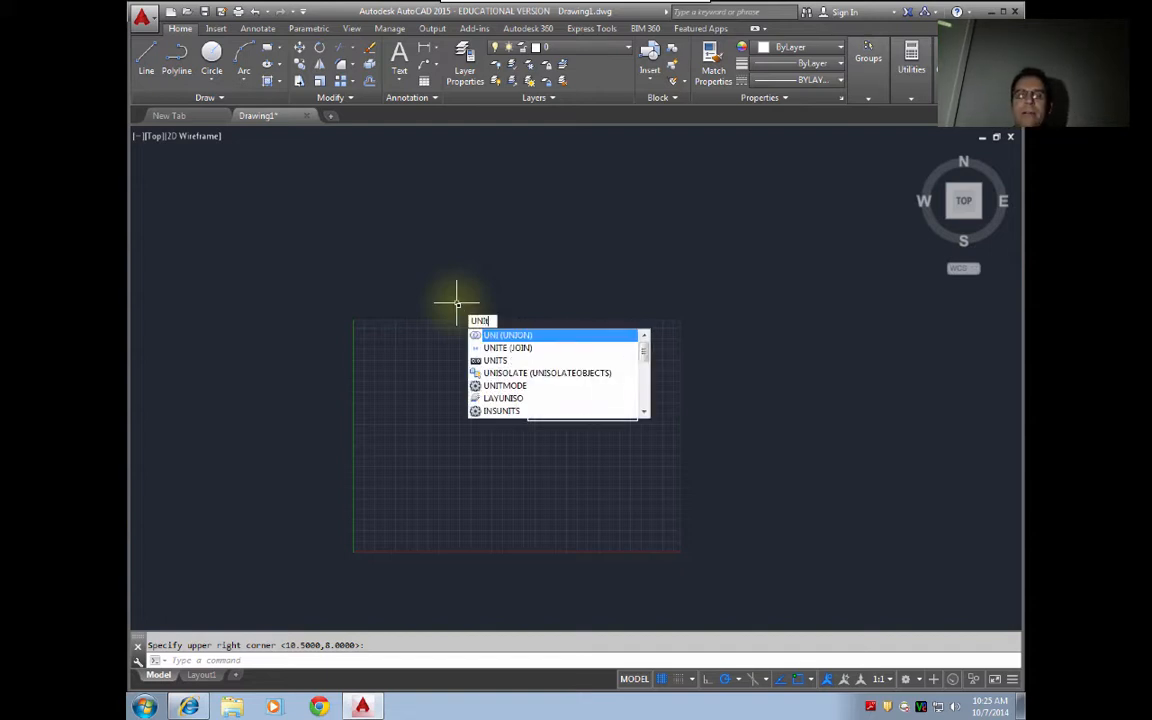
pyautogui.write('T')
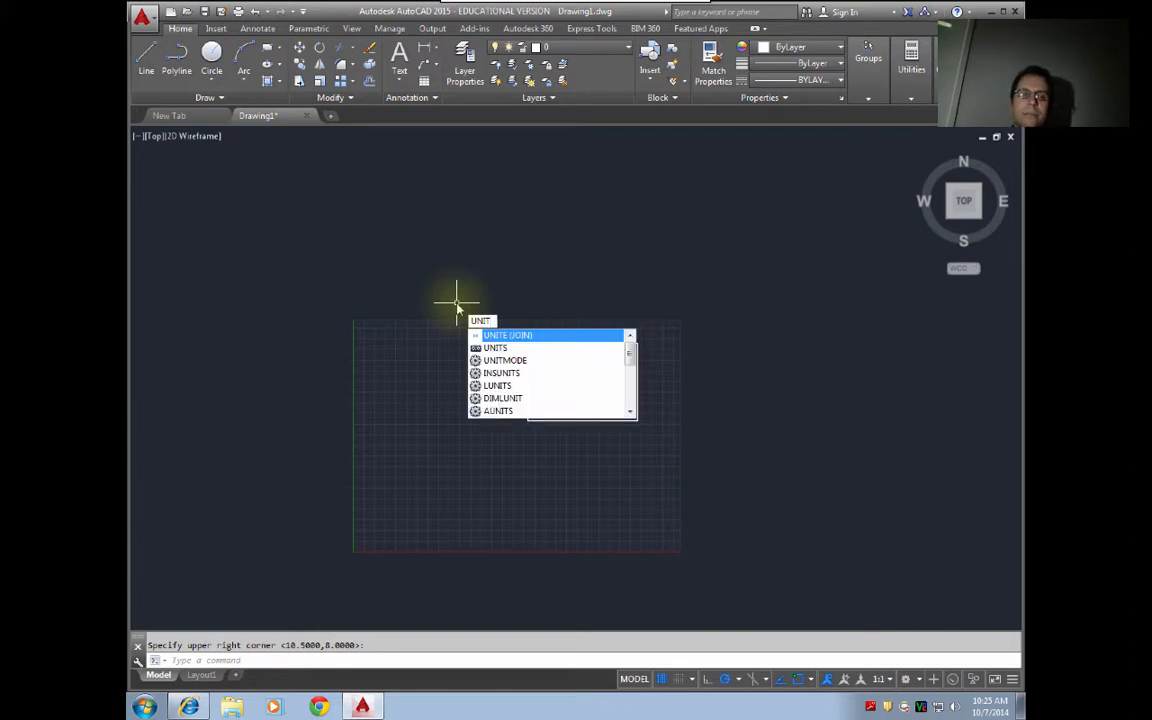
pyautogui.write('ES')
pyautogui.press('Return')
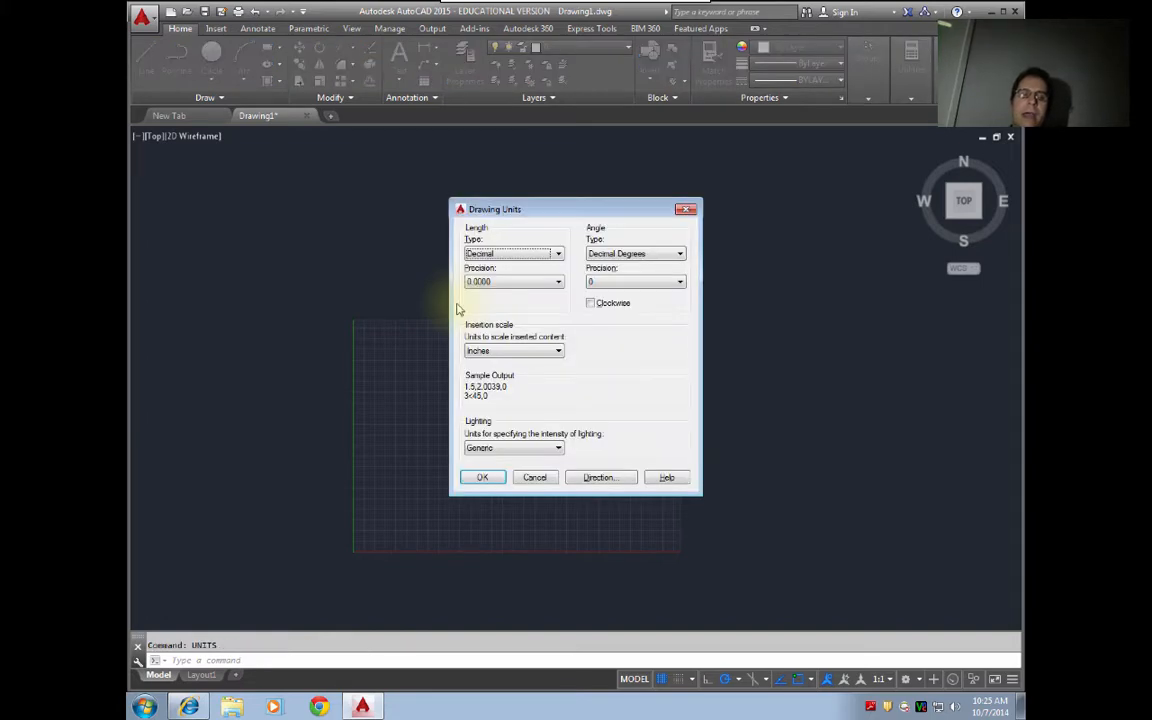
pyautogui.click(512, 256)
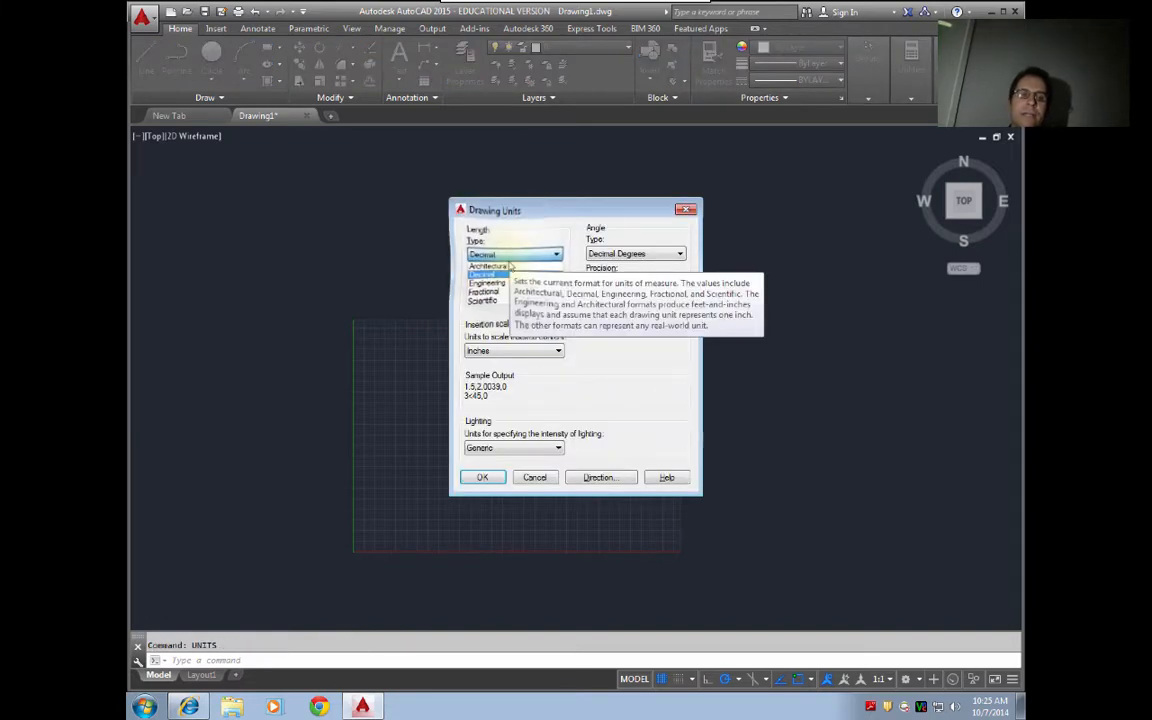
pyautogui.click(508, 267)
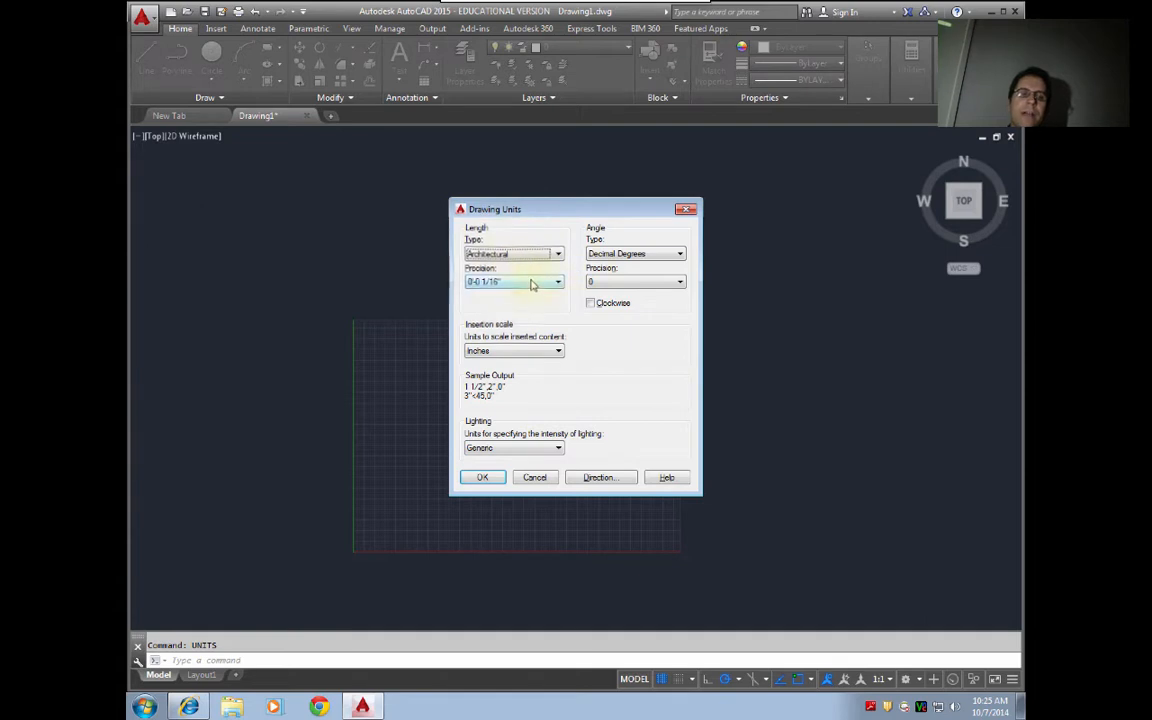
pyautogui.click(496, 282)
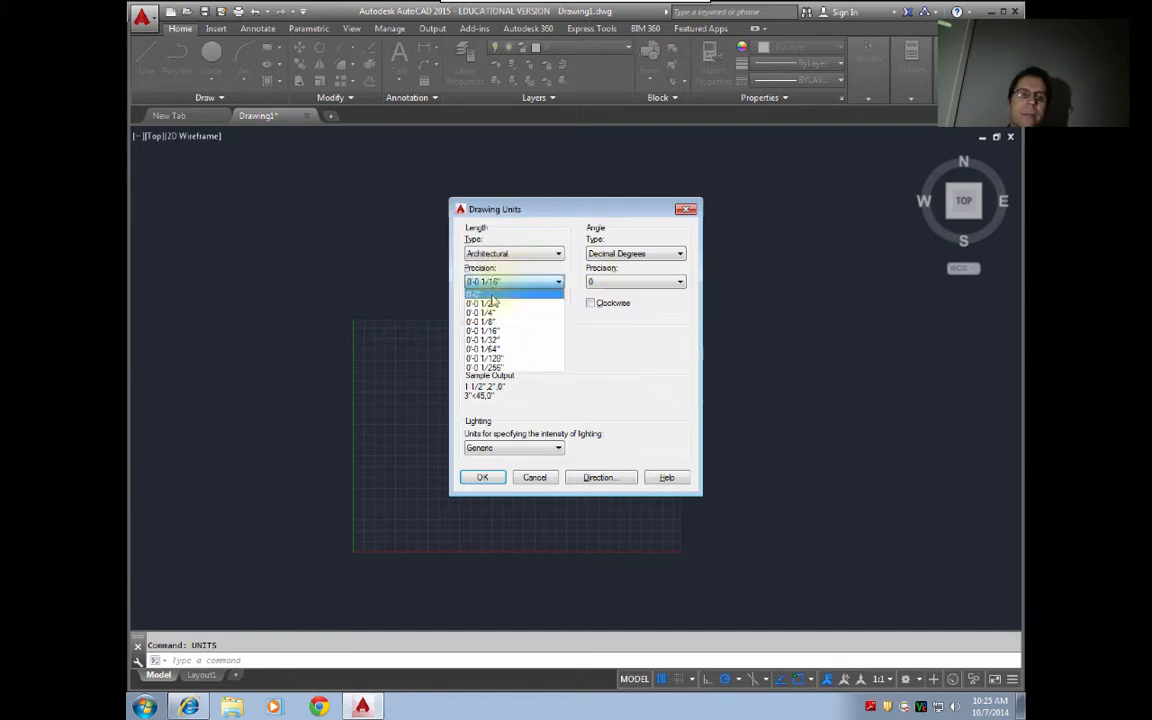
pyautogui.click(497, 294)
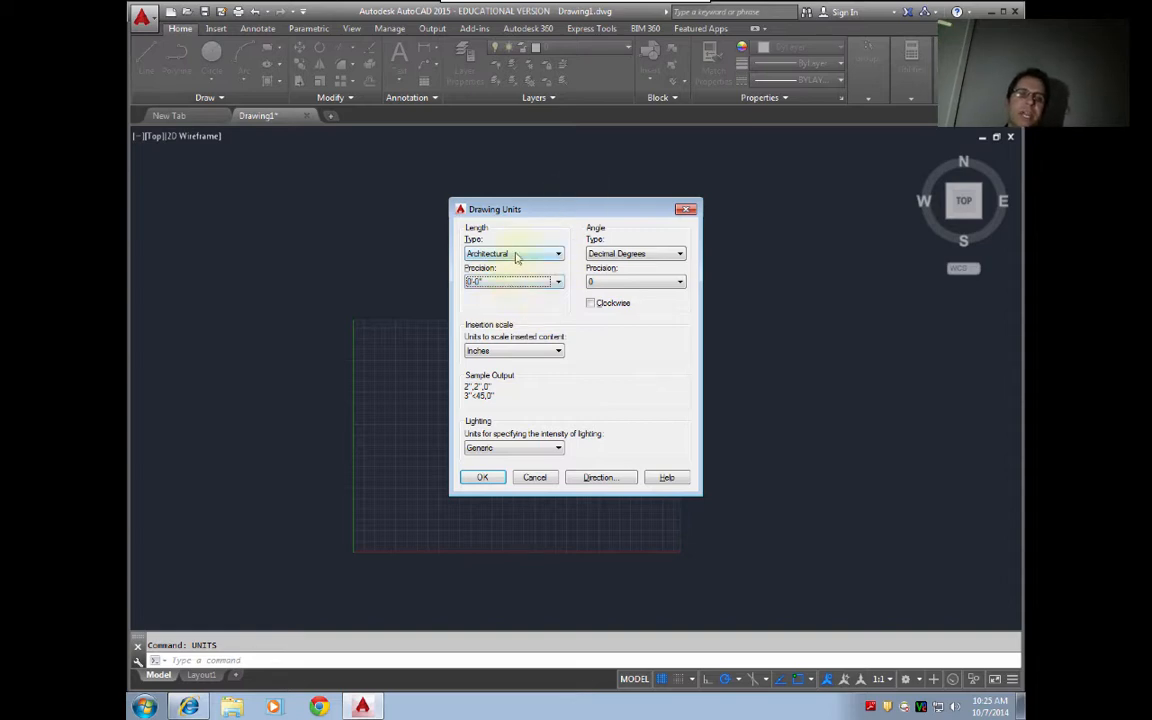
pyautogui.click(482, 478)
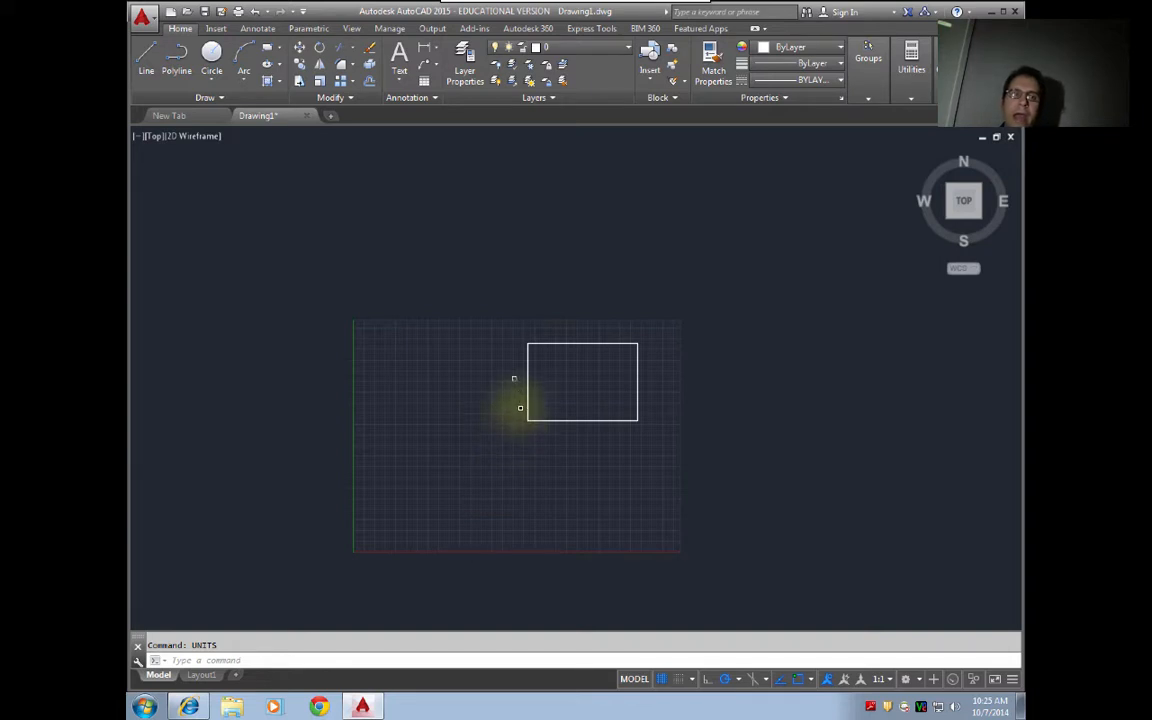
# - Modify the CLASS STYLE dimension style's primary units to Architectural format with 0'-0" precision
pyautogui.write('D')
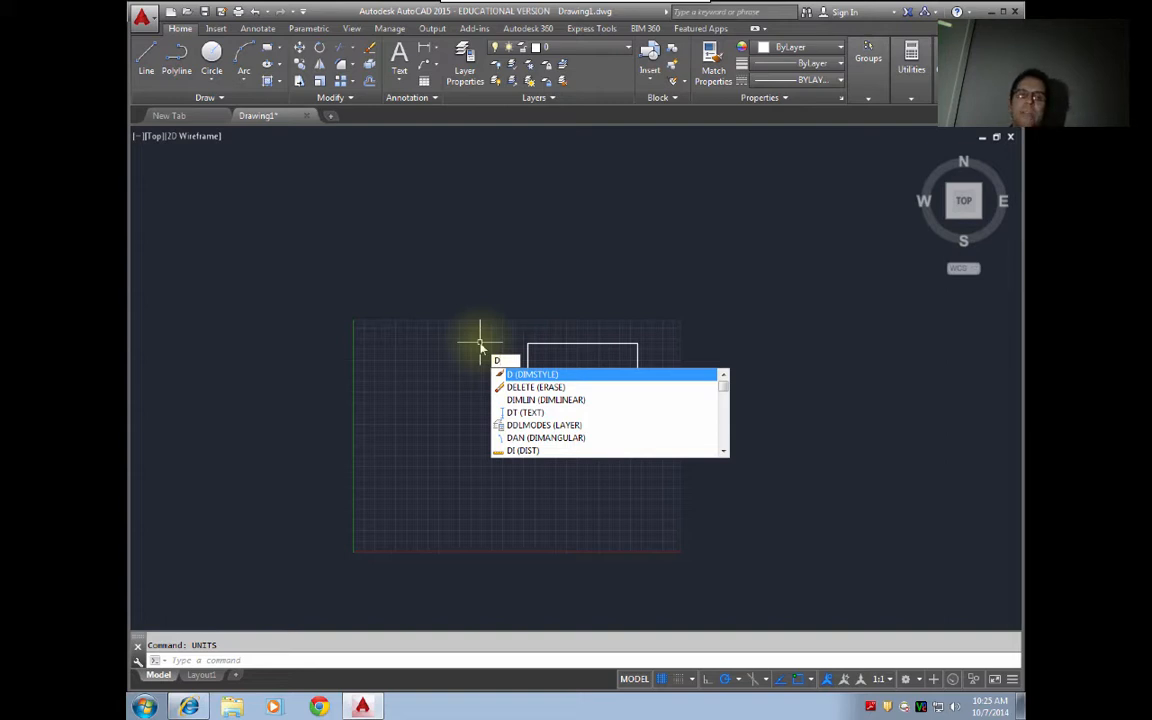
pyautogui.press('Return')
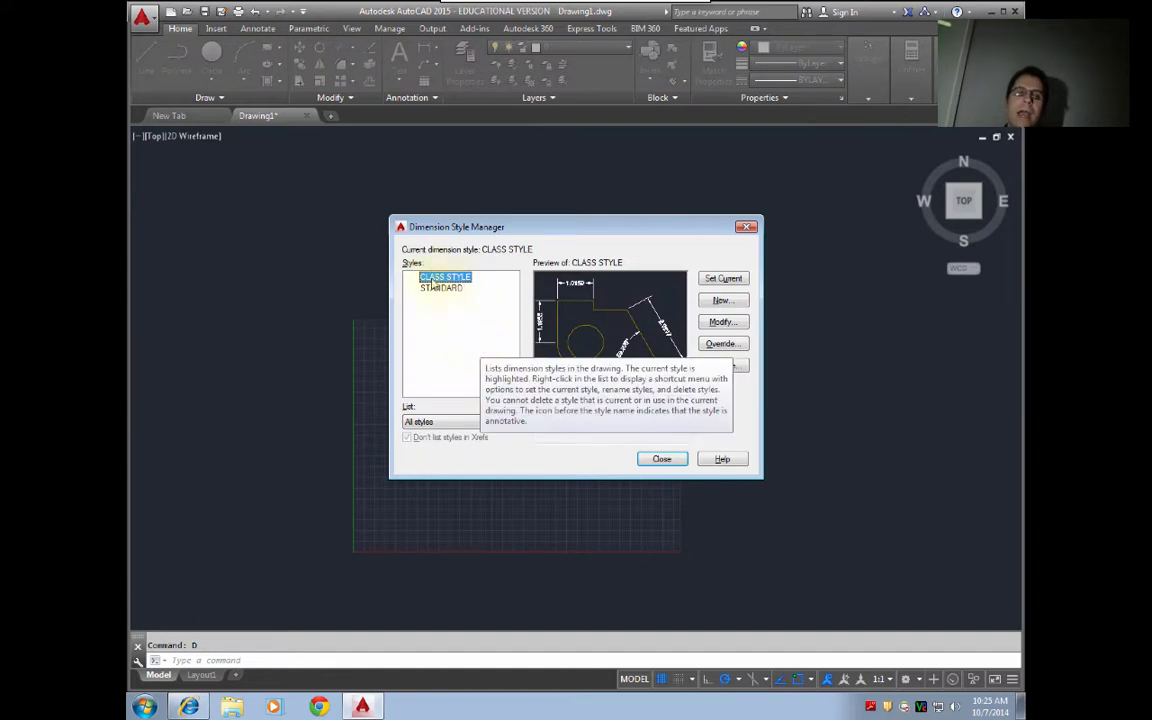
pyautogui.click(732, 323)
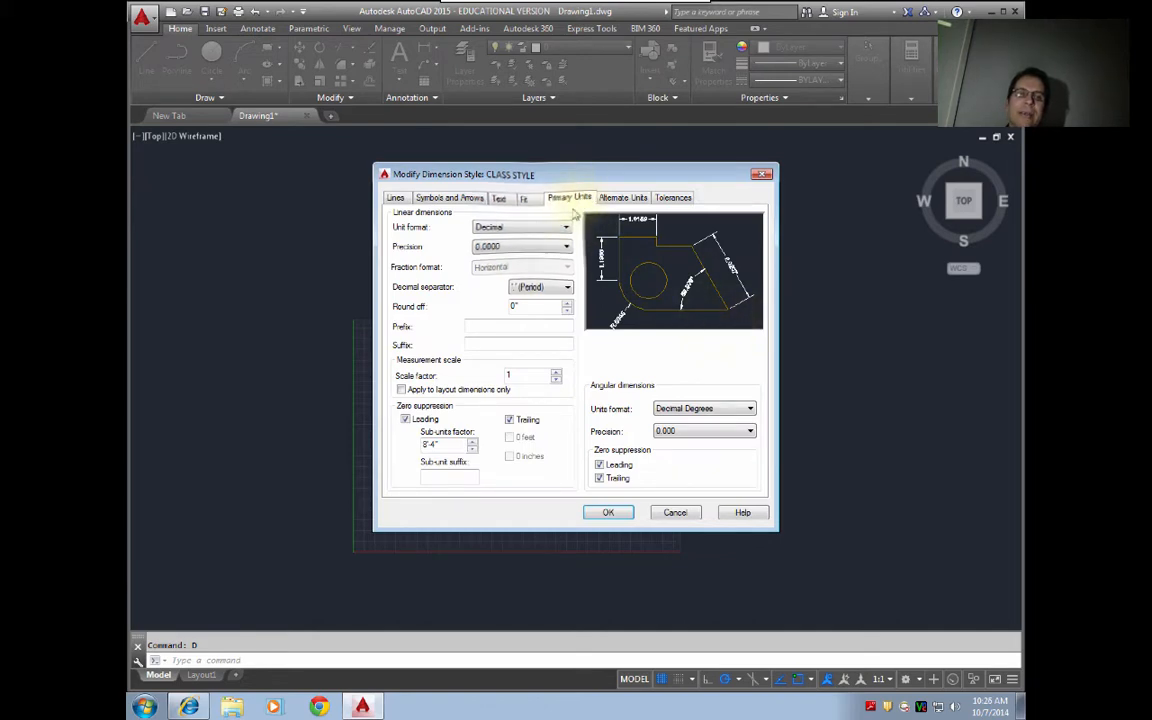
pyautogui.click(533, 231)
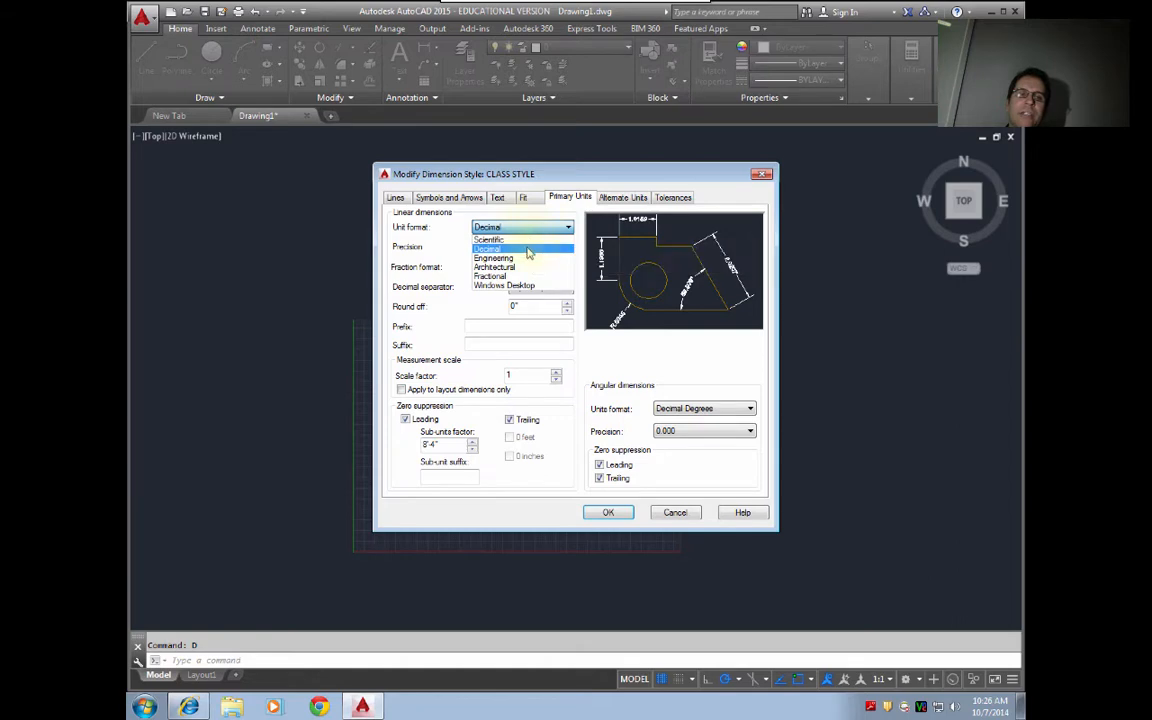
pyautogui.click(526, 268)
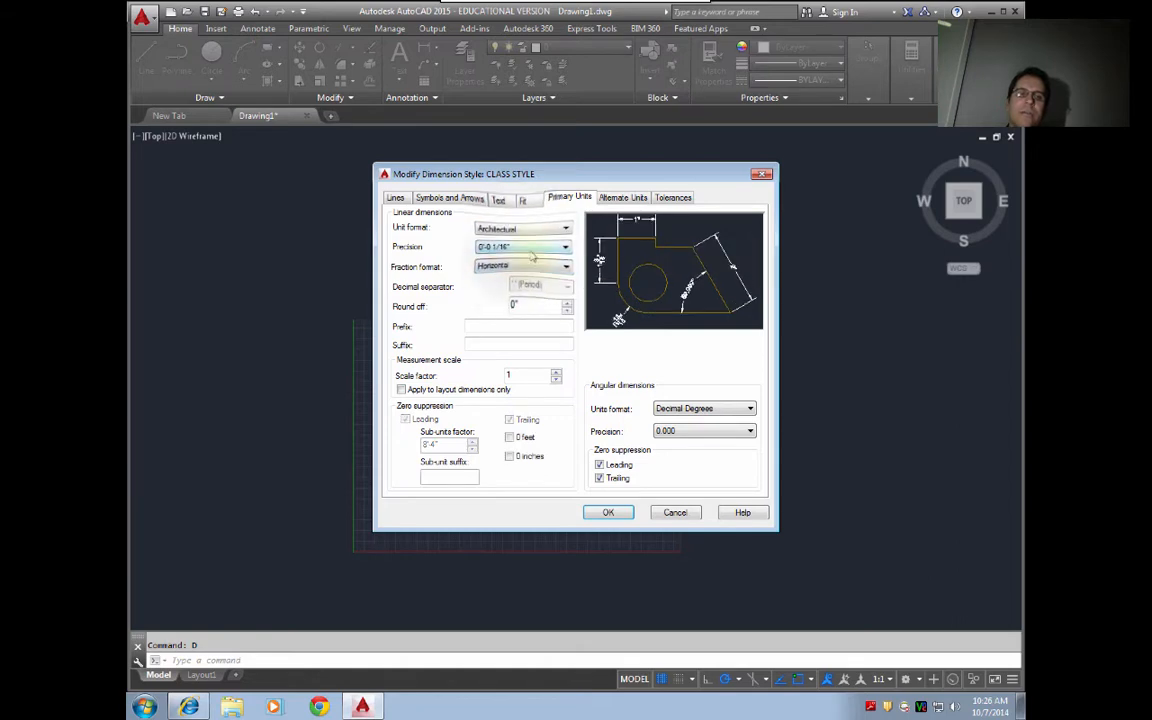
pyautogui.click(518, 249)
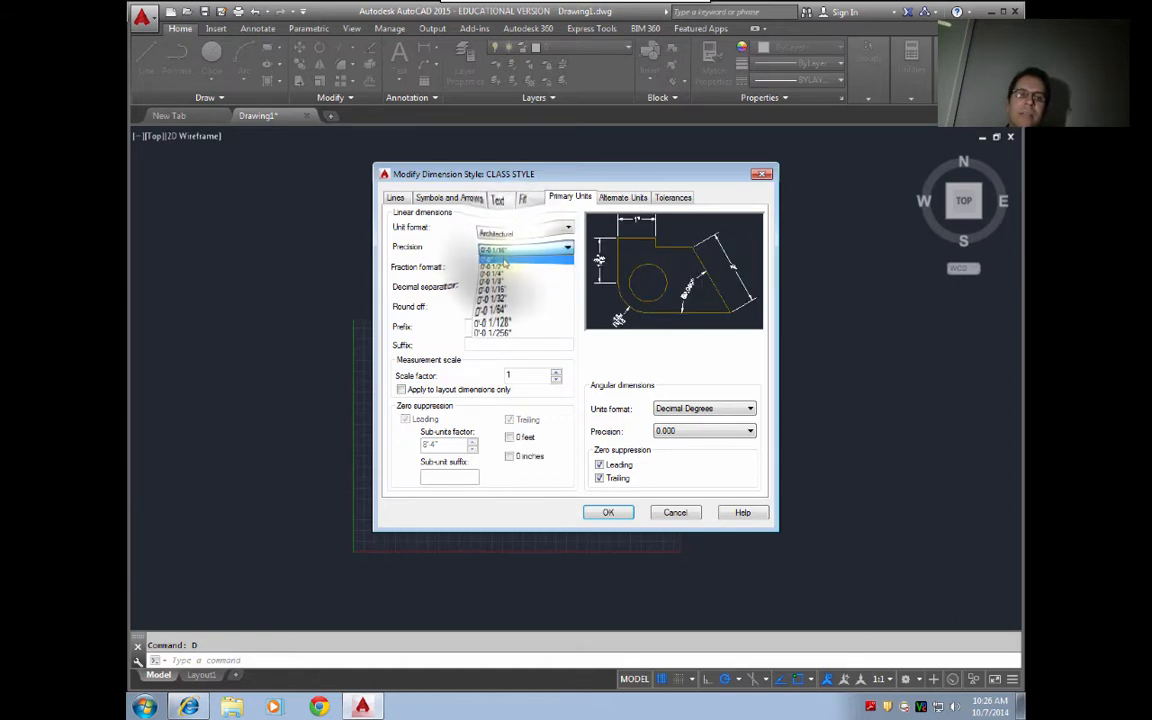
pyautogui.click(510, 258)
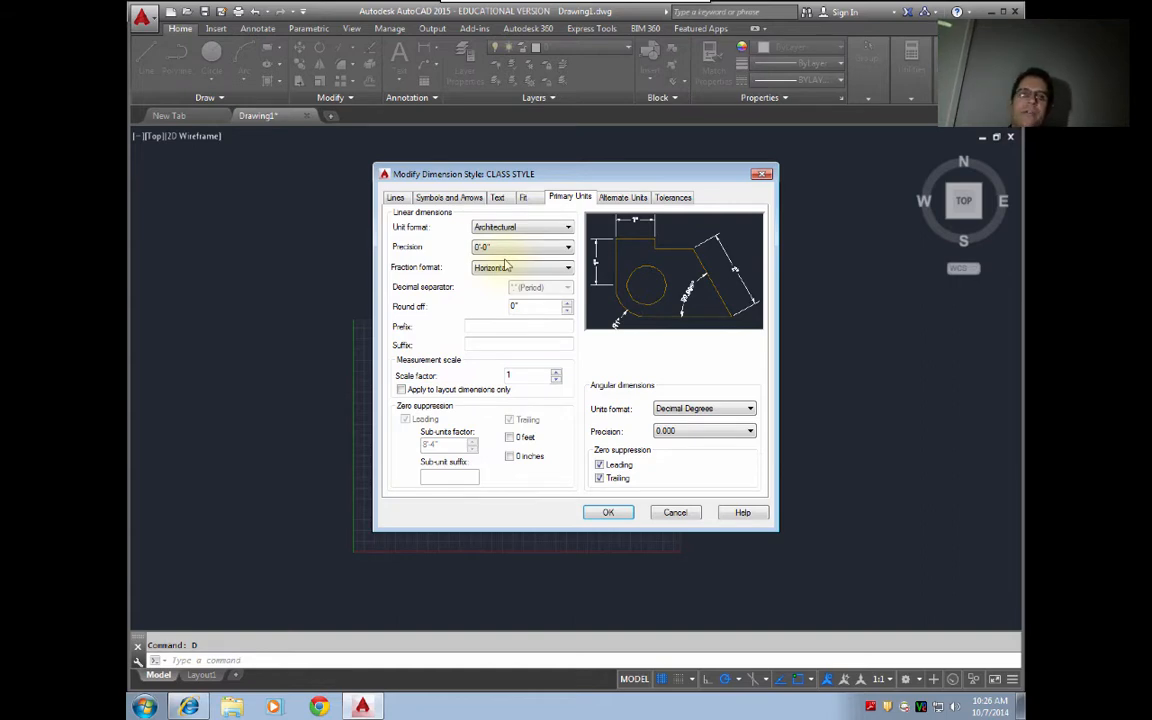
pyautogui.click(609, 513)
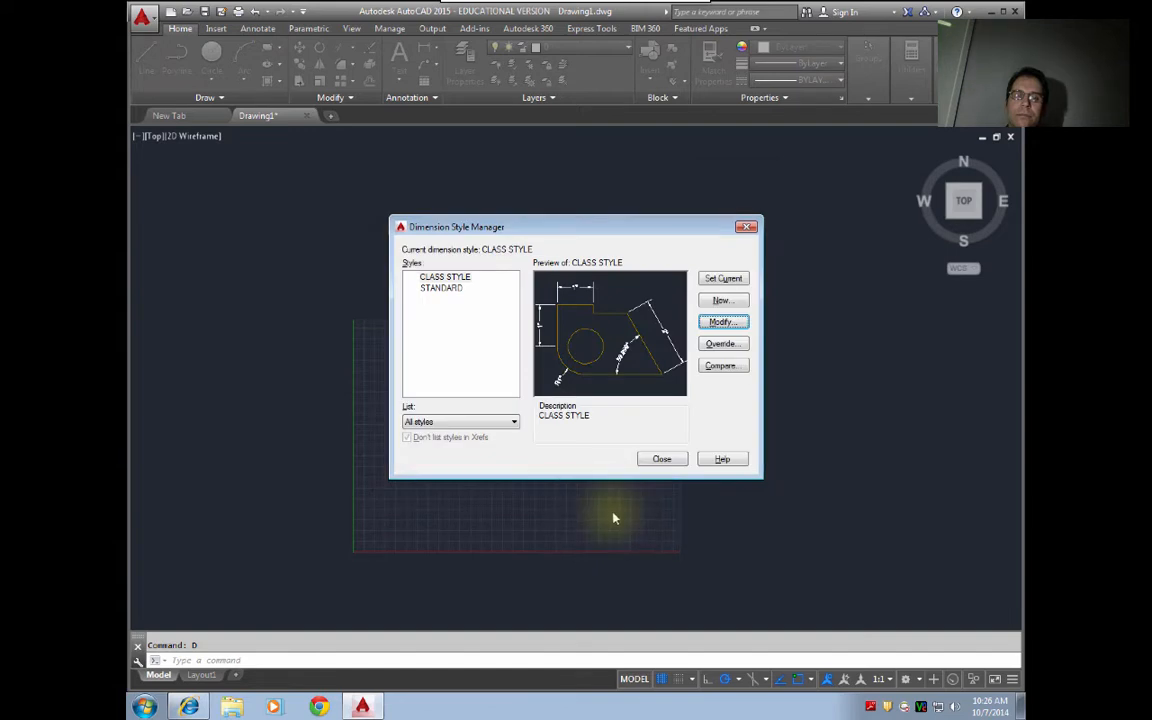
pyautogui.click(656, 460)
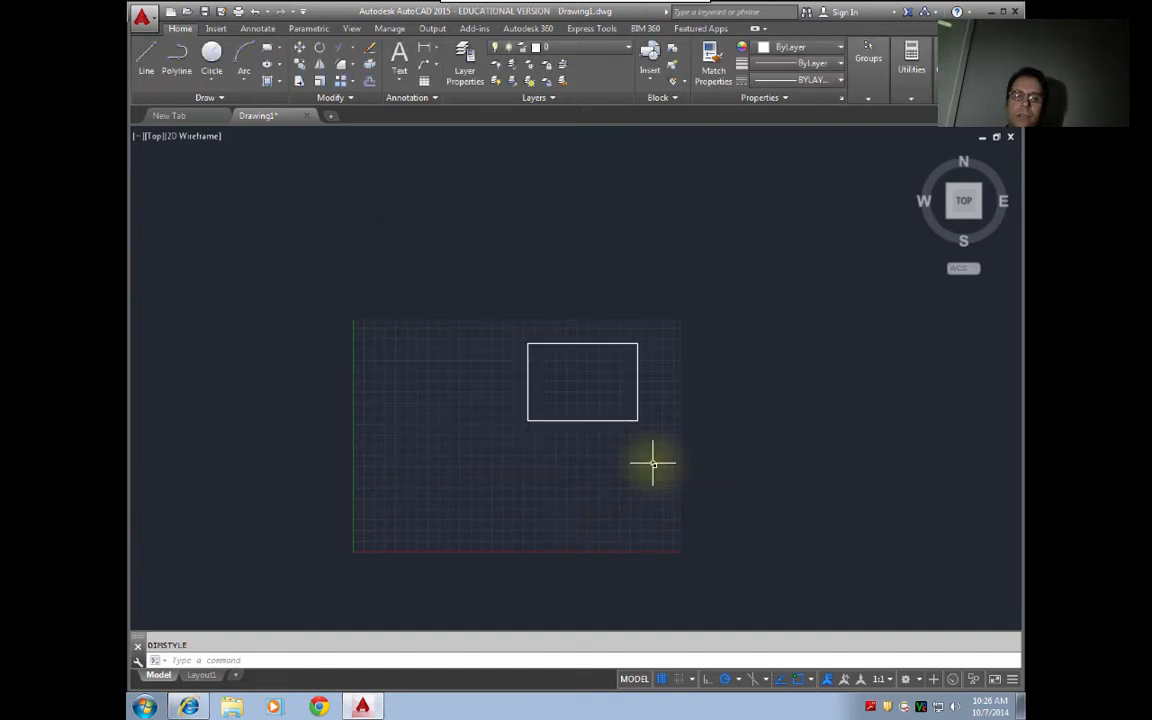
# - Review the primary units settings of the CLASS STYLE dimension style
pyautogui.write('d')
pyautogui.press('Return')
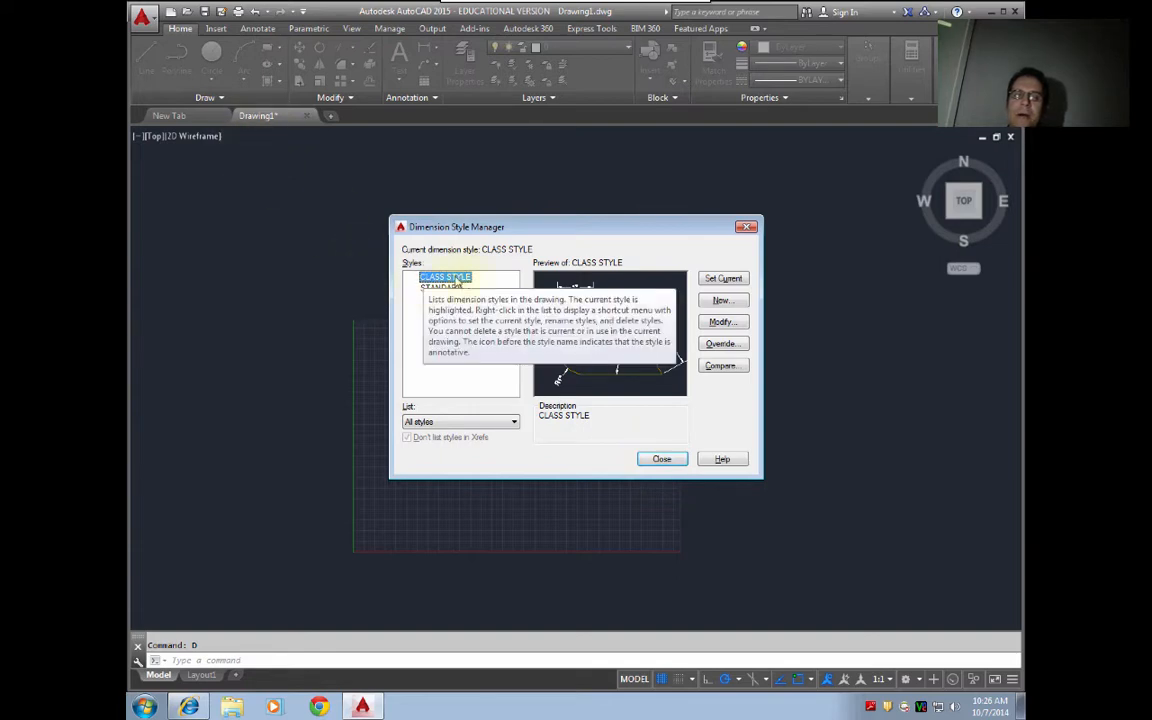
pyautogui.click(726, 323)
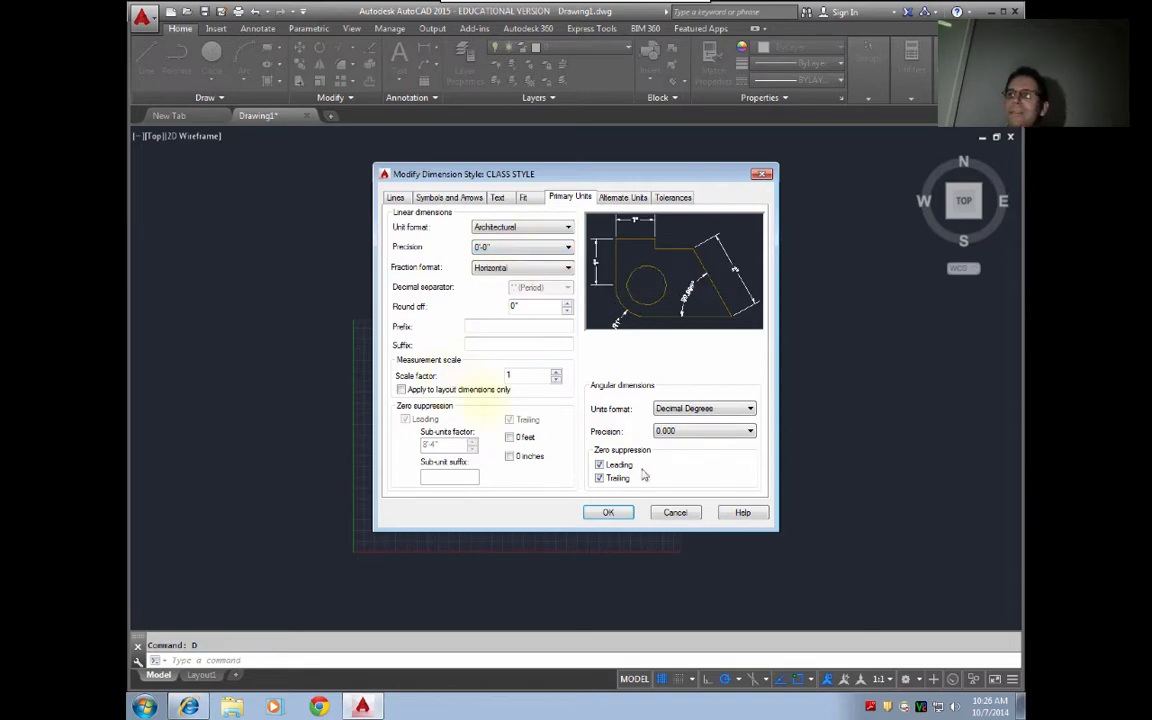
pyautogui.click(610, 513)
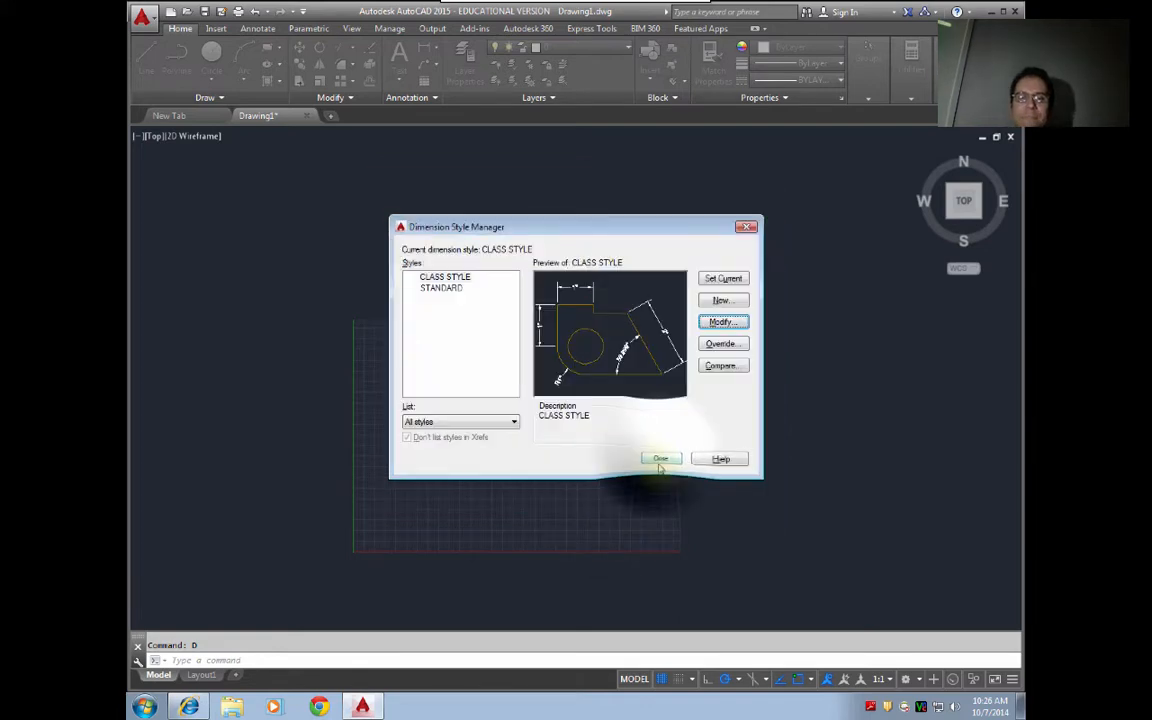
pyautogui.click(662, 458)
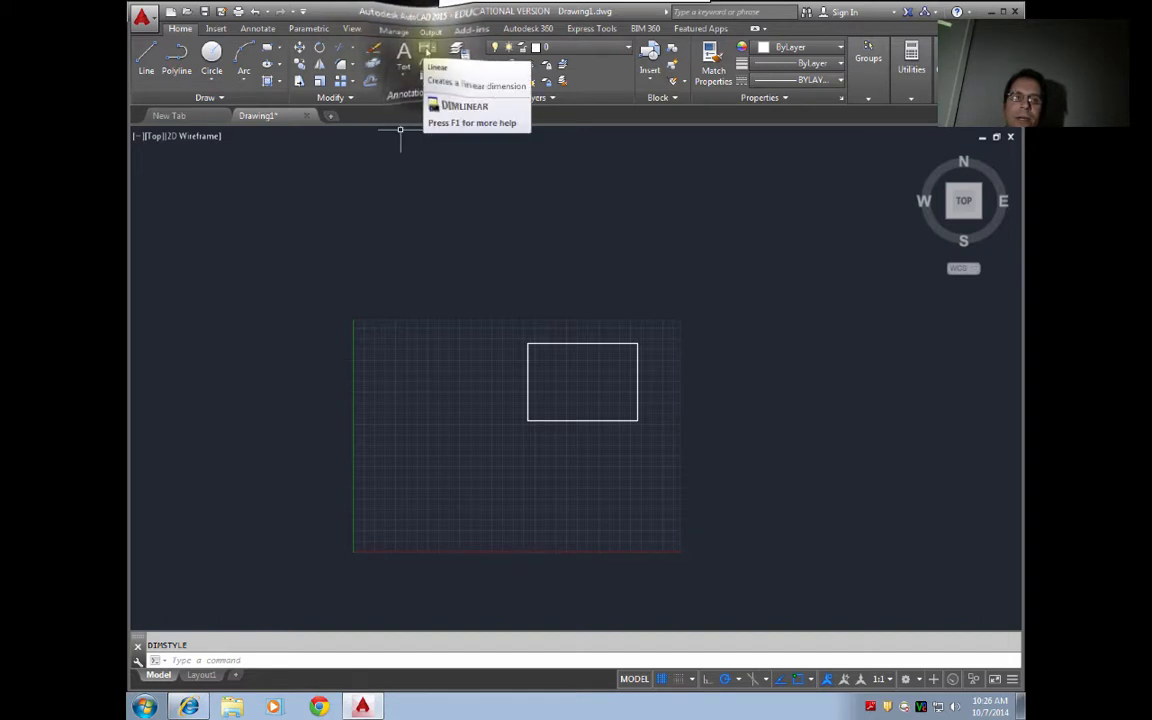
# - Add a linear dimension across the small rectangle's upper edge, placing the dimension line just above it
pyautogui.click(424, 48)
pyautogui.click(528, 343)
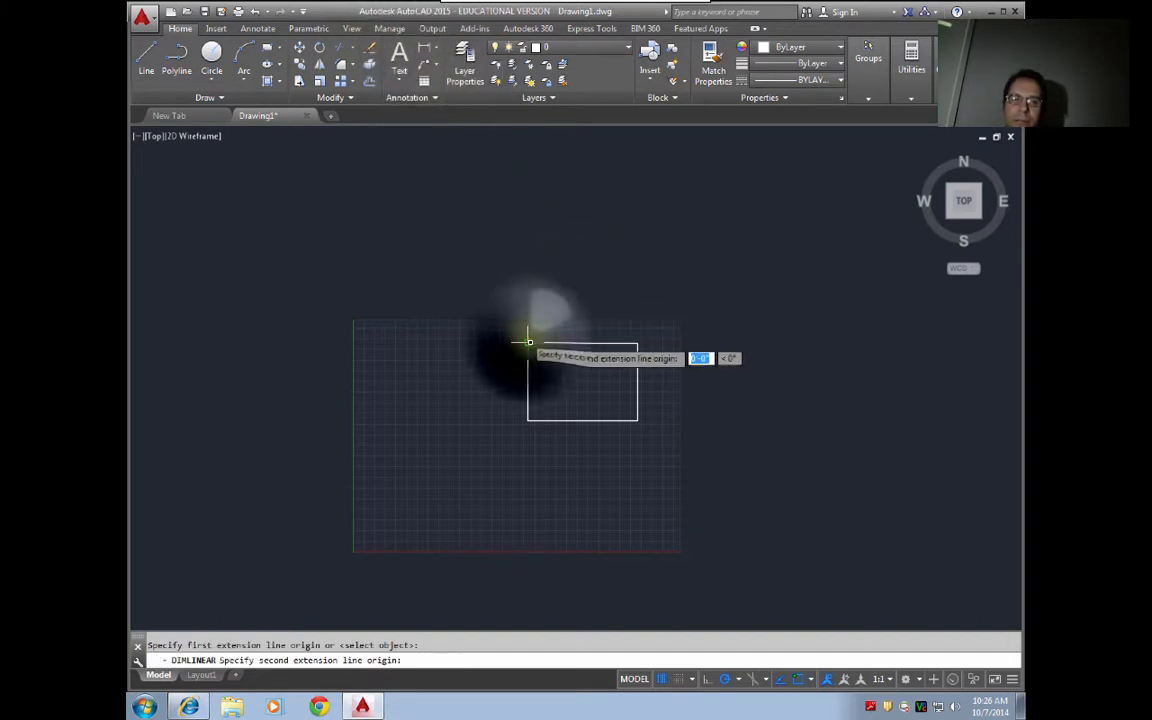
pyautogui.click(634, 340)
pyautogui.click(589, 329)
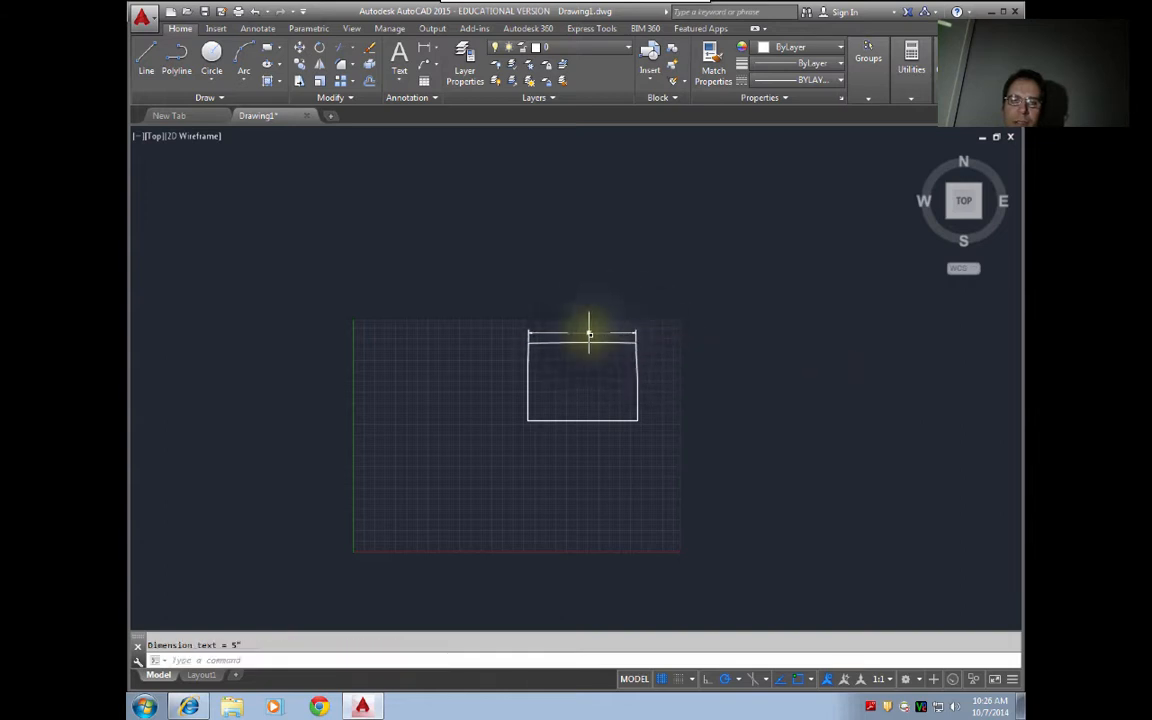
pyautogui.scroll(-3, 591, 335)
pyautogui.scroll(7, 591, 335)
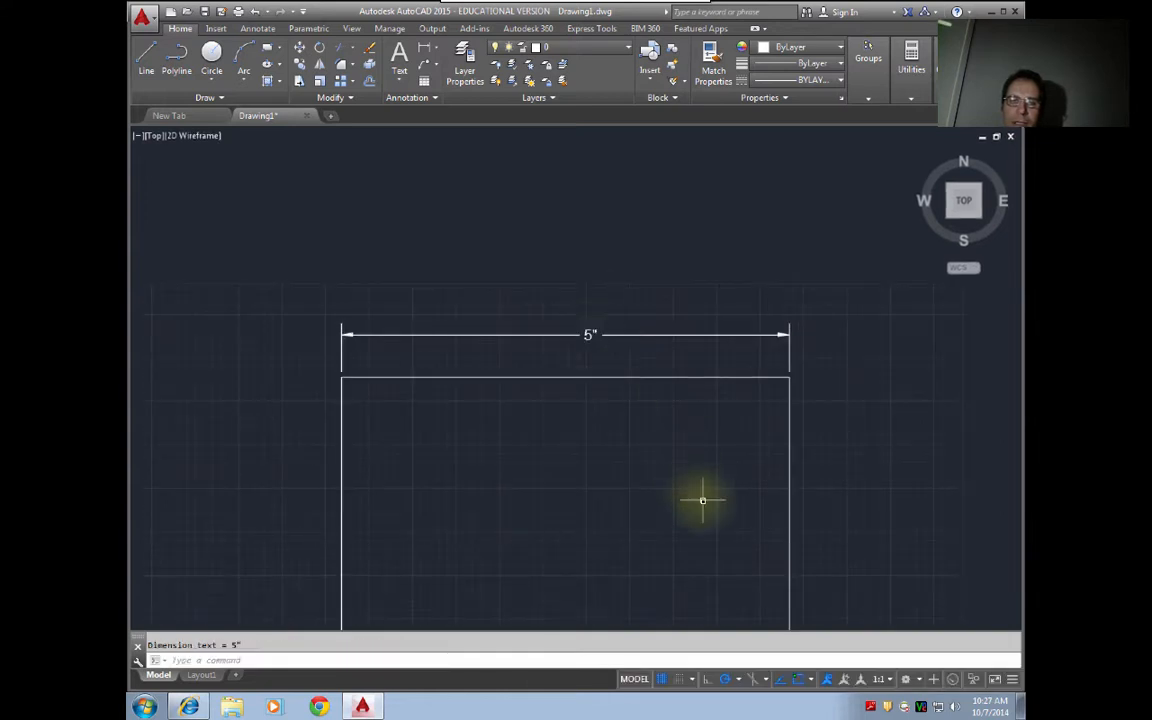
pyautogui.moveTo(703, 500); pyautogui.dragTo(707, 342, button='middle')
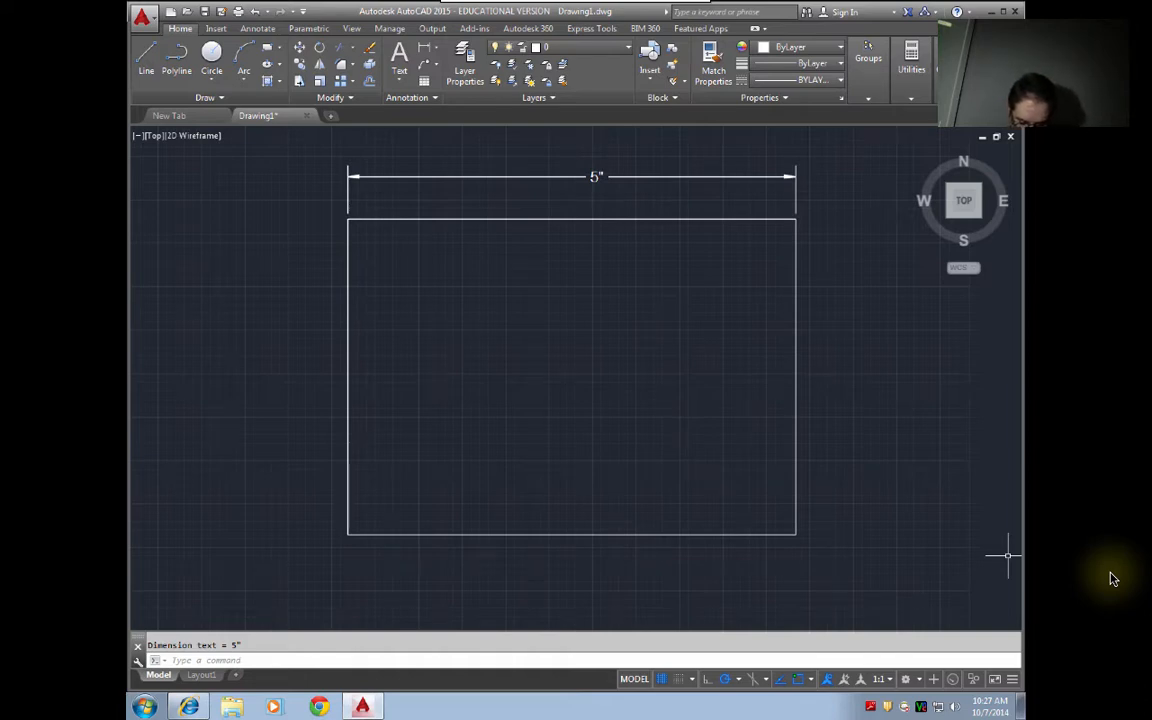
# - Draw a rectangle 75' wide and 100' high, starting just outside the small rectangle's lower-right corner
pyautogui.write('re')
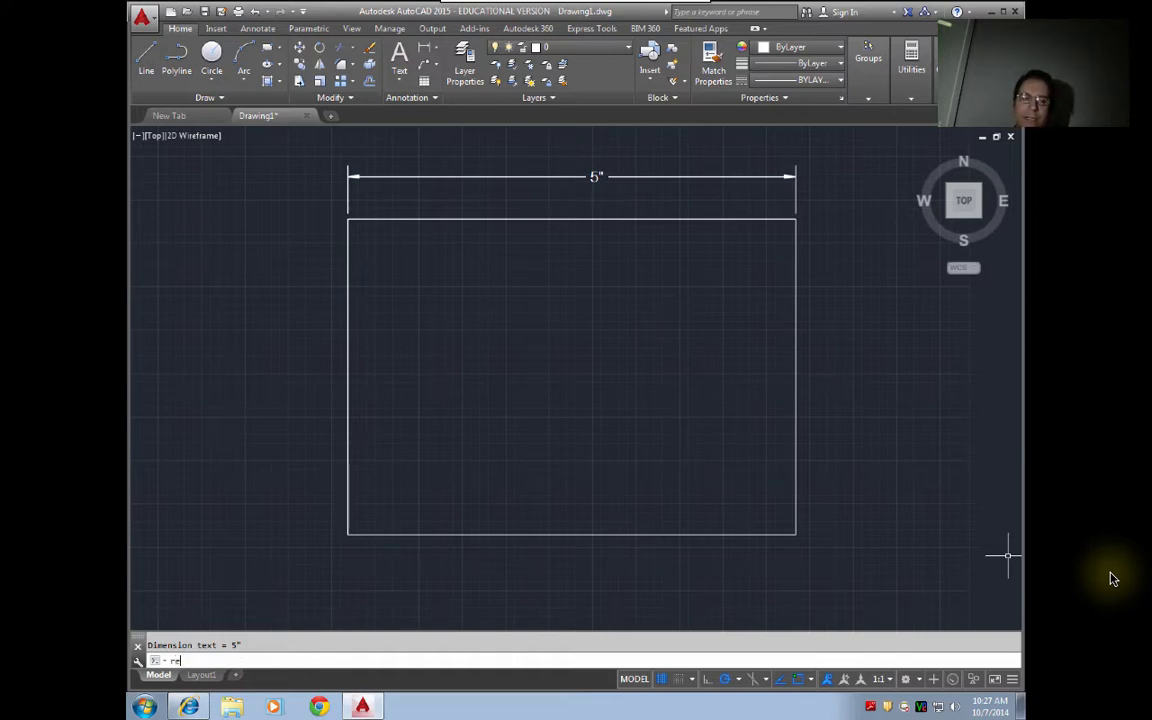
pyautogui.write('c')
pyautogui.press('Return')
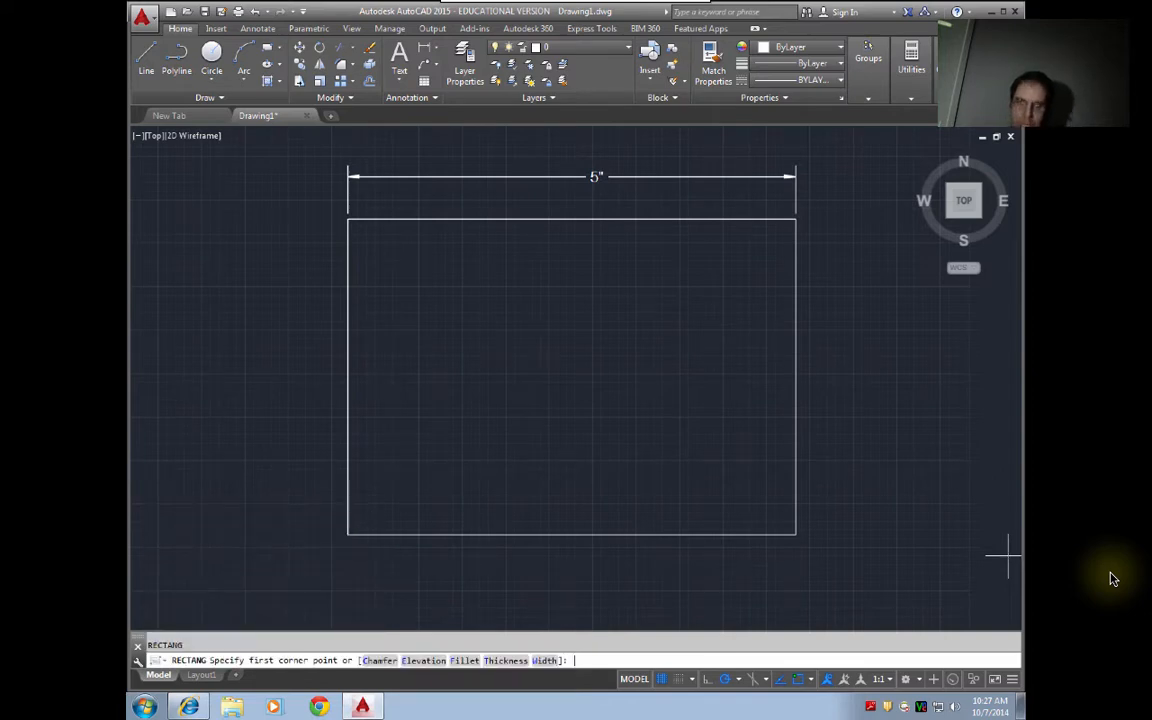
pyautogui.click(853, 534)
pyautogui.moveTo(918, 456); pyautogui.dragTo(661, 489, button='middle')
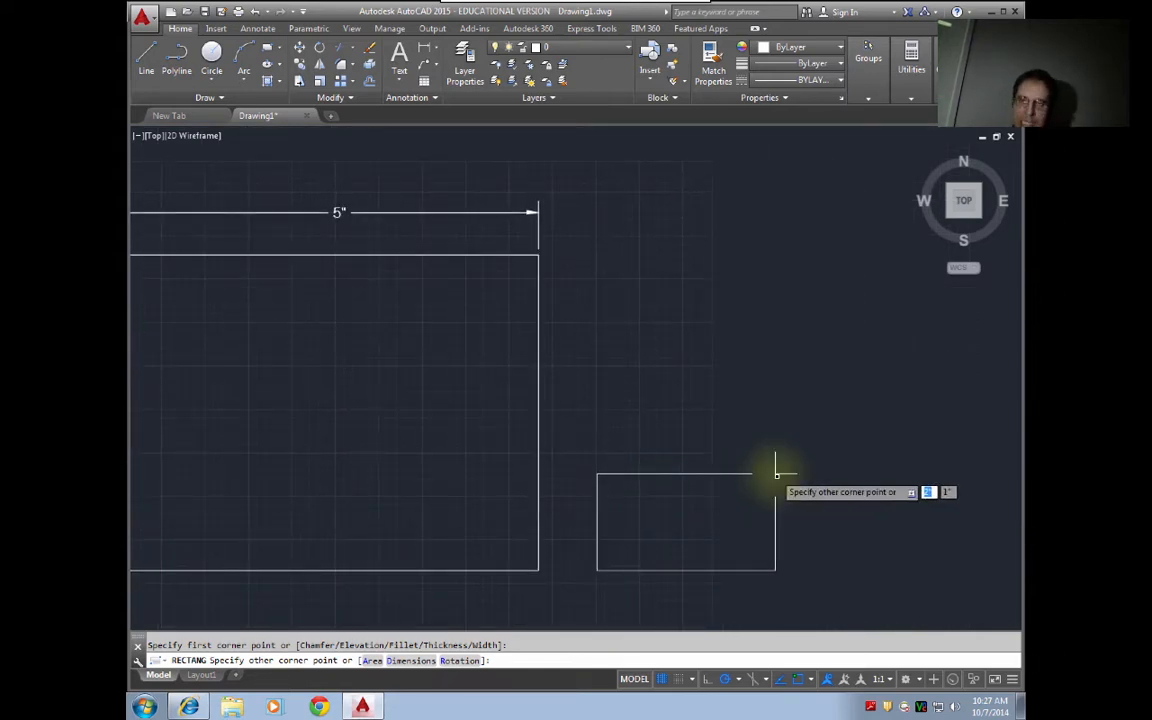
pyautogui.write('75')
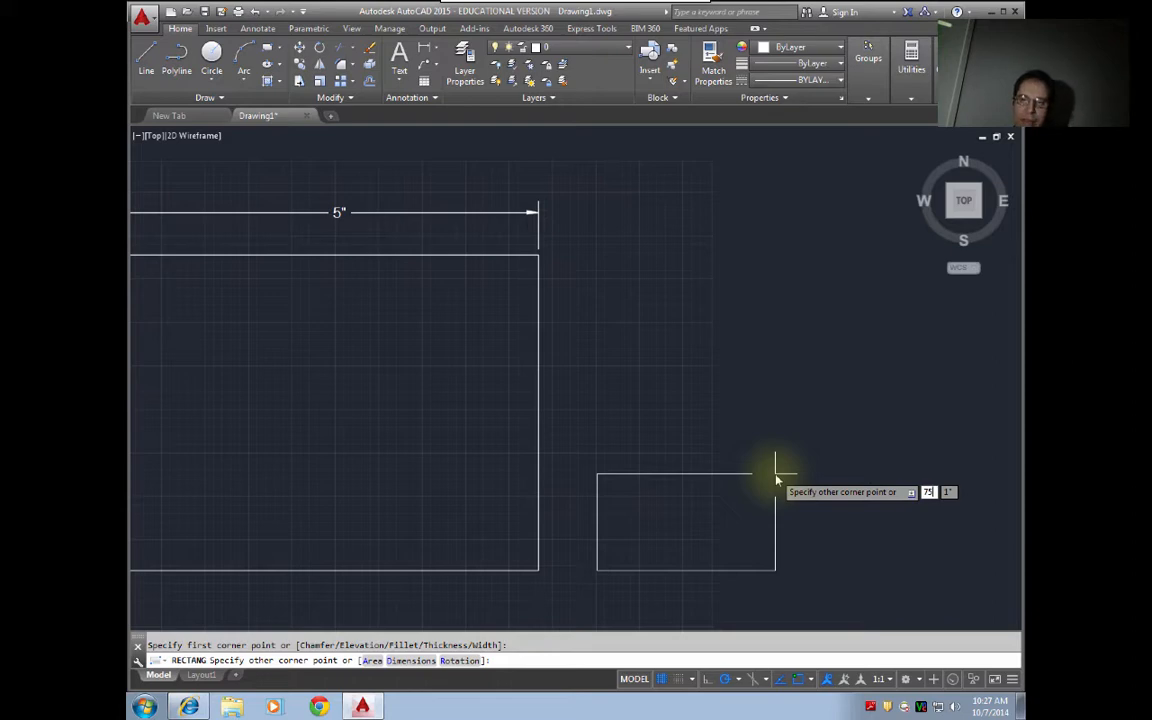
pyautogui.write("'")
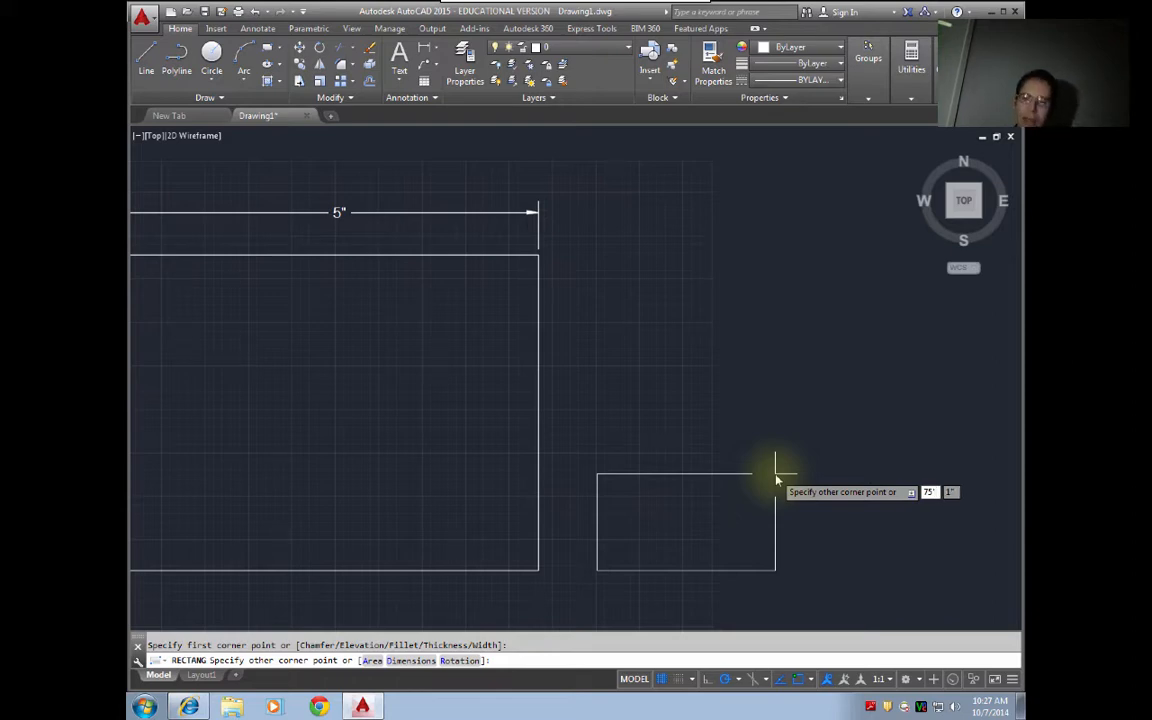
pyautogui.press('Tab')
pyautogui.write('1')
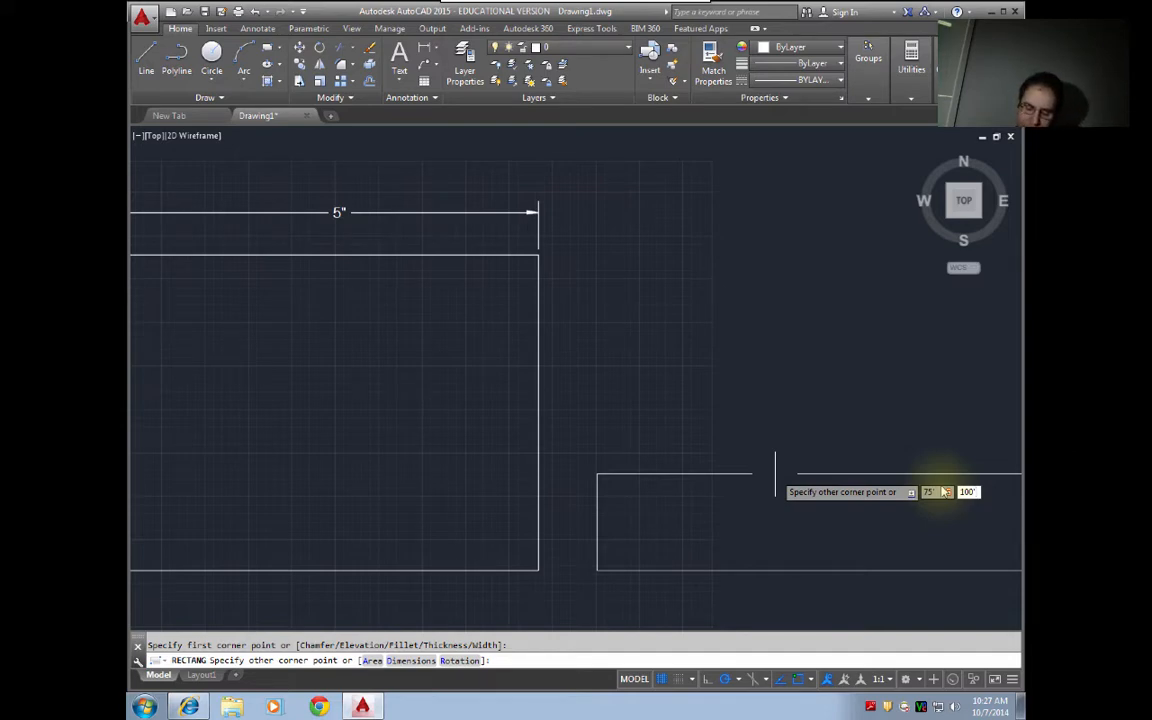
pyautogui.press('Return')
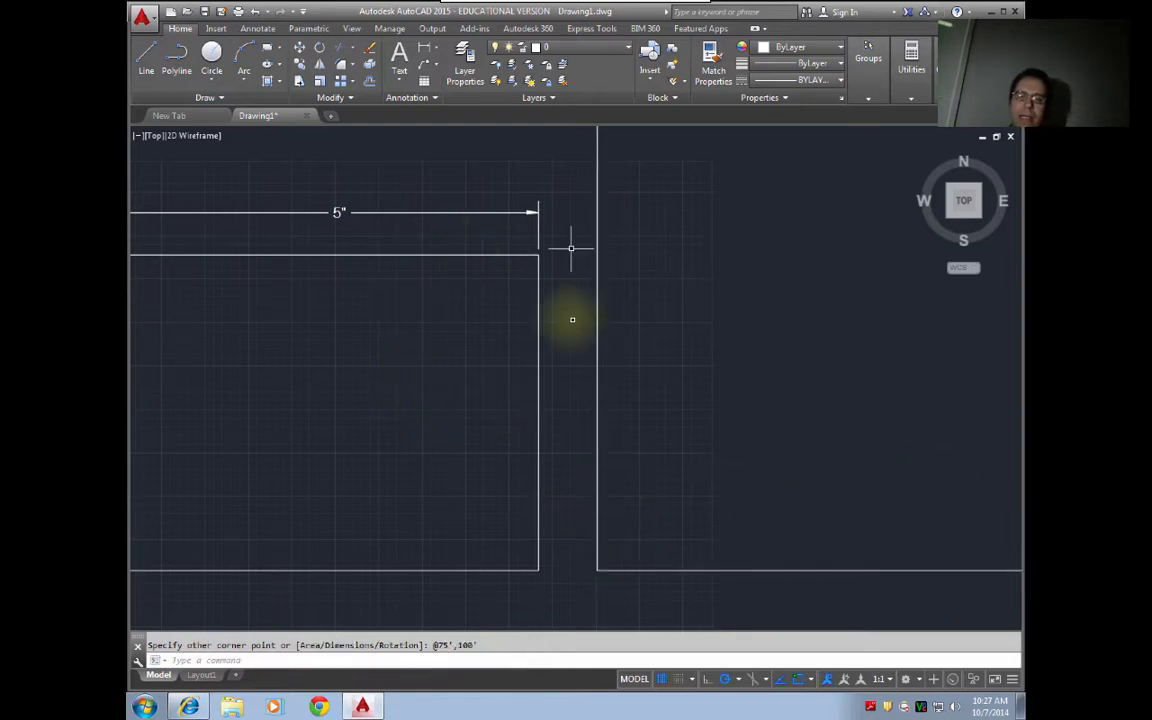
# - Compare the large rectangle with the small one, and zoom to the drawing's extents
pyautogui.scroll(4, 684, 556)
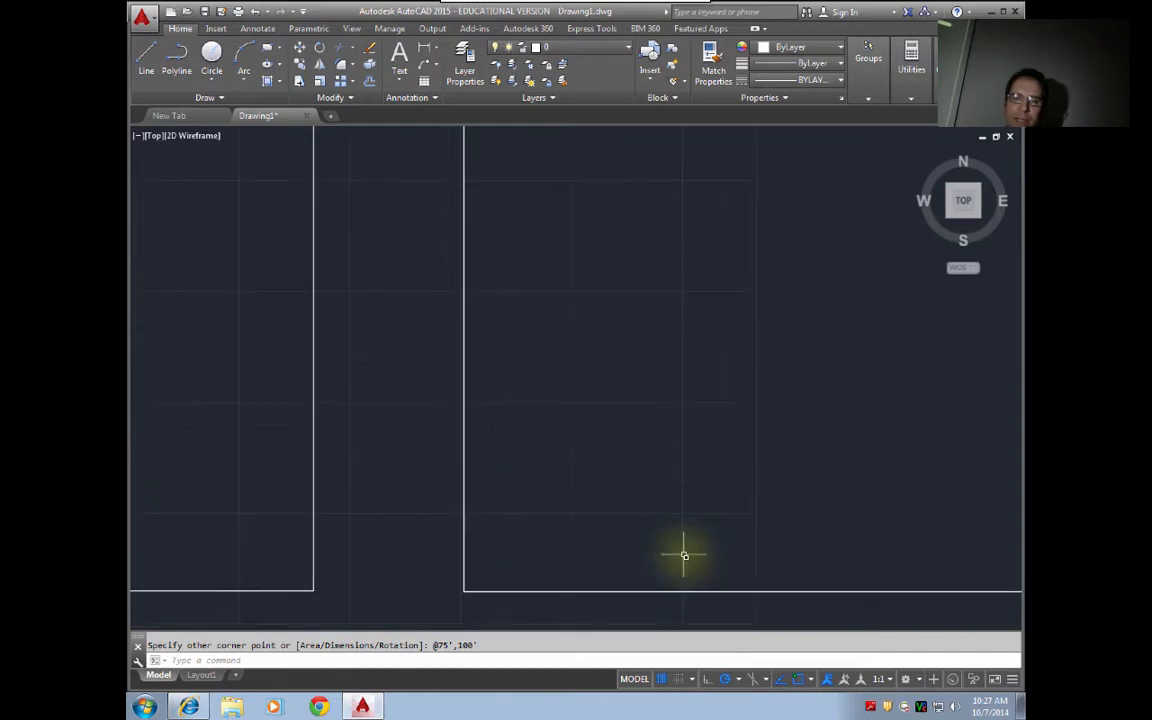
pyautogui.scroll(-5, 684, 556)
pyautogui.moveTo(776, 512); pyautogui.dragTo(531, 508, button='middle')
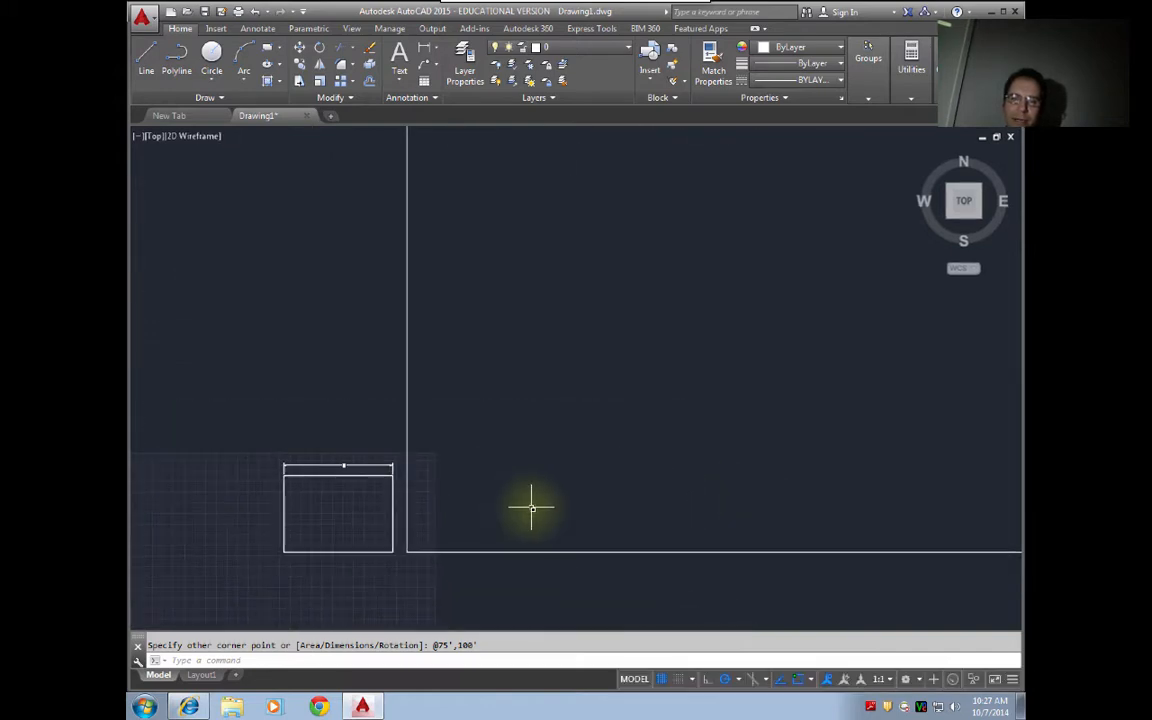
pyautogui.scroll(-2, 525, 510)
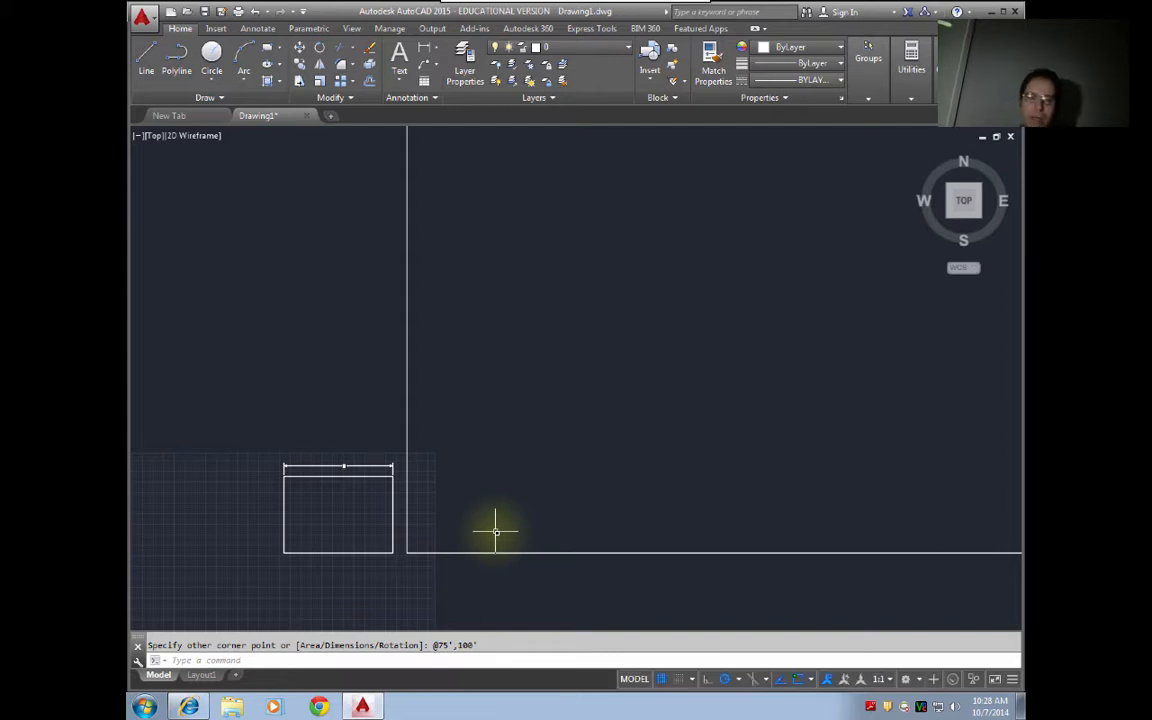
pyautogui.write('z')
pyautogui.press('Return')
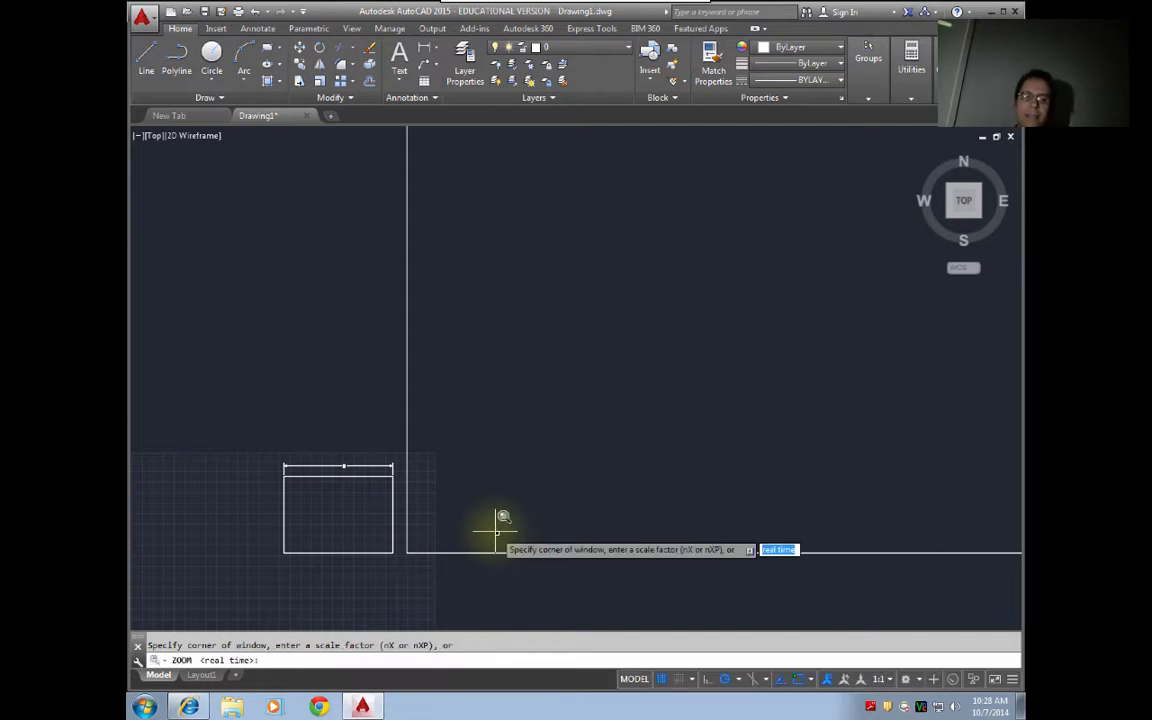
pyautogui.write('e')
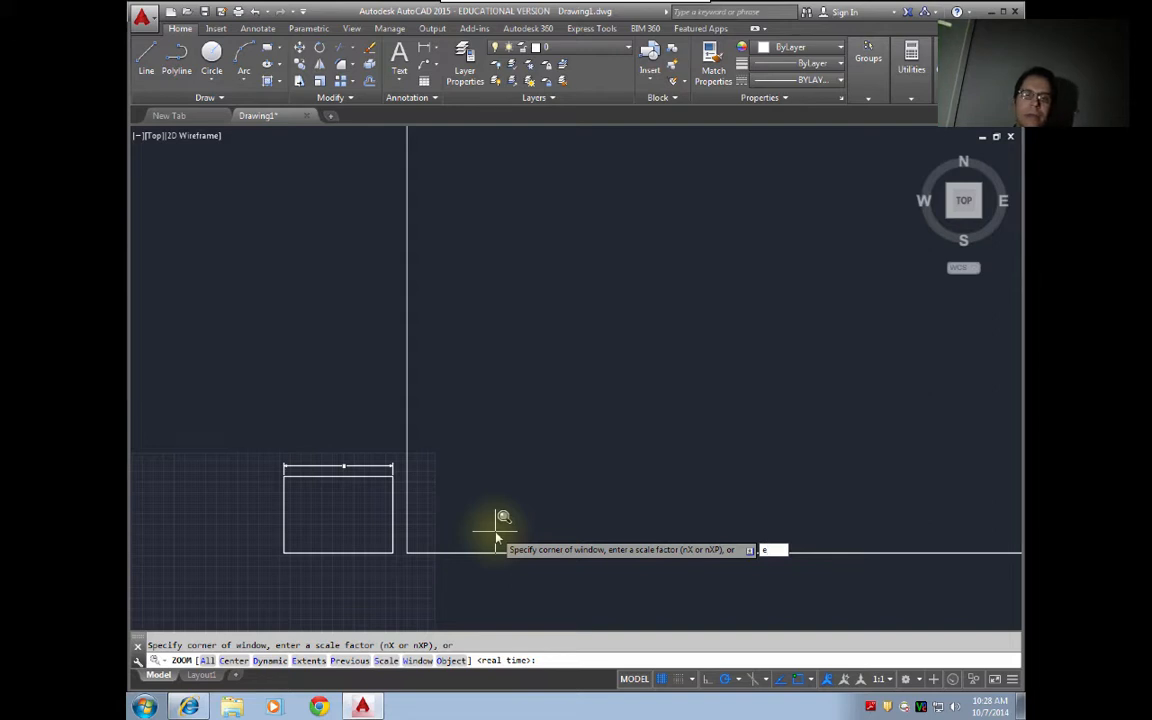
pyautogui.press('Return')
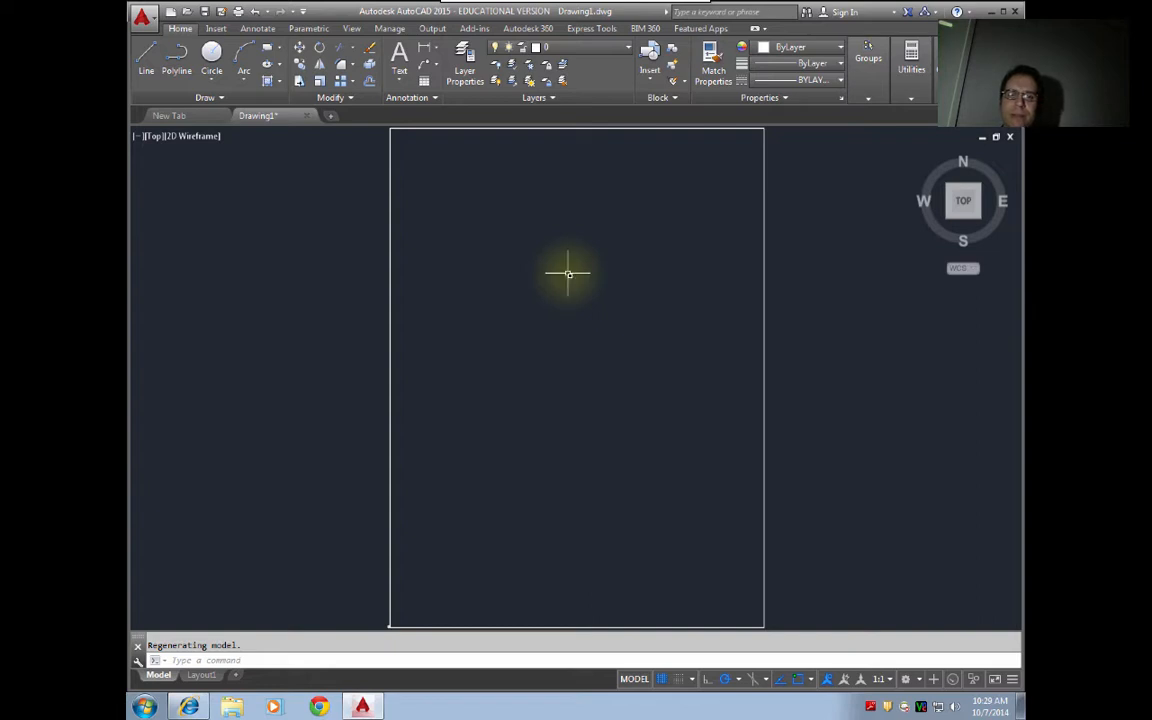
# - Add a linear dimension across the large rectangle's upper edge, placing the dimension line just above it
pyautogui.moveTo(566, 237); pyautogui.dragTo(562, 362, button='middle')
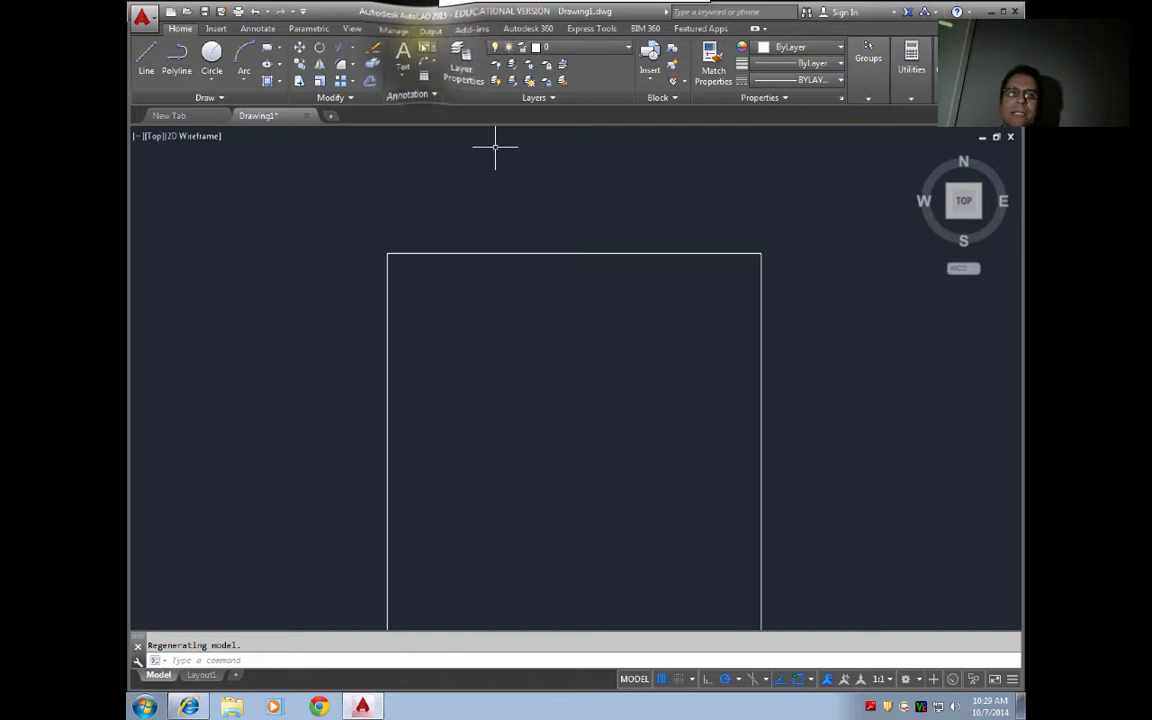
pyautogui.click(424, 47)
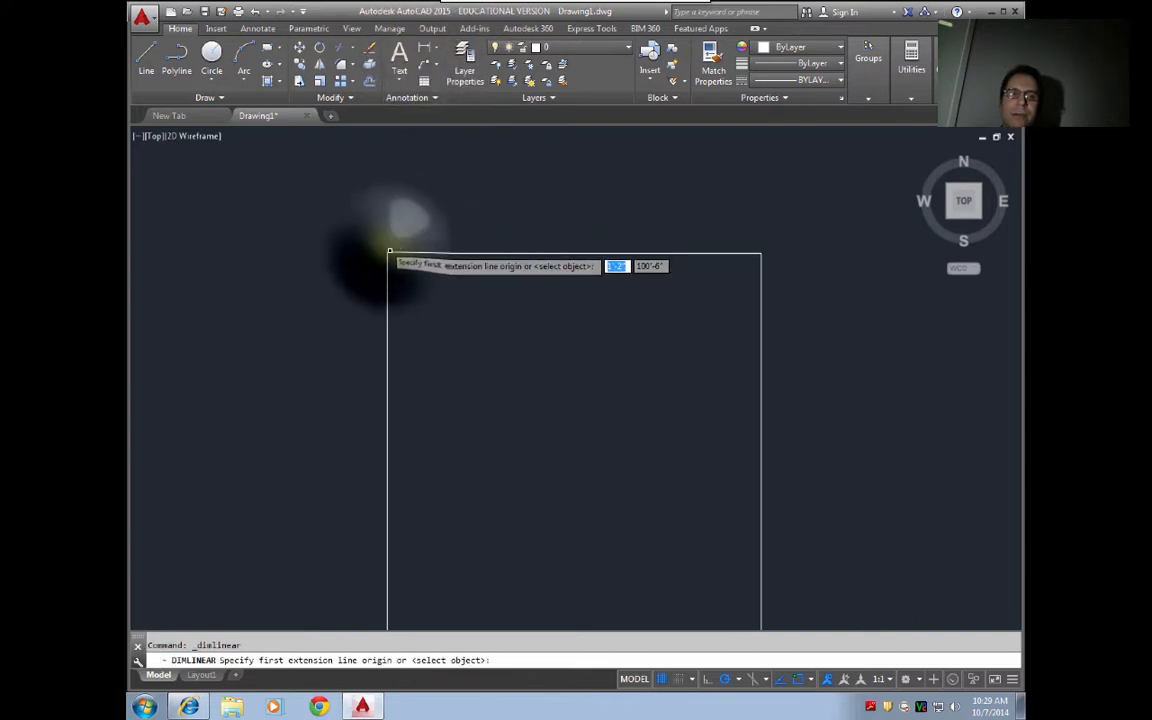
pyautogui.click(388, 254)
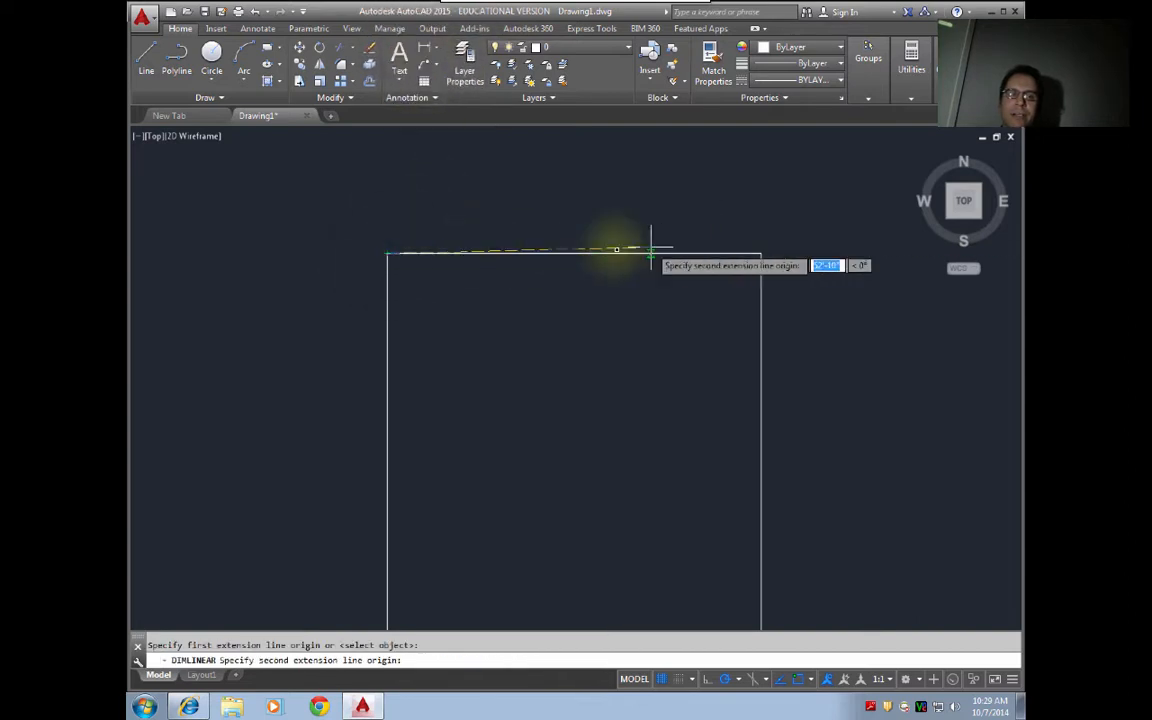
pyautogui.click(762, 252)
pyautogui.click(573, 240)
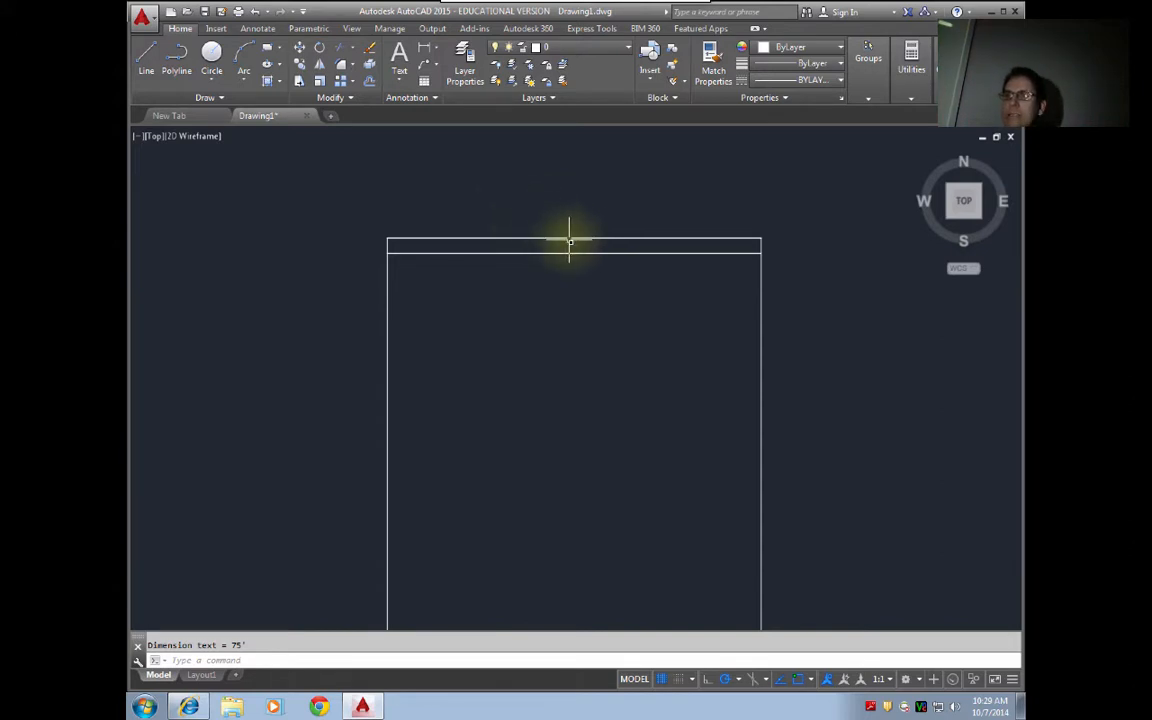
# - Check the length type and precision in the drawing units settings without changing them
pyautogui.write('un')
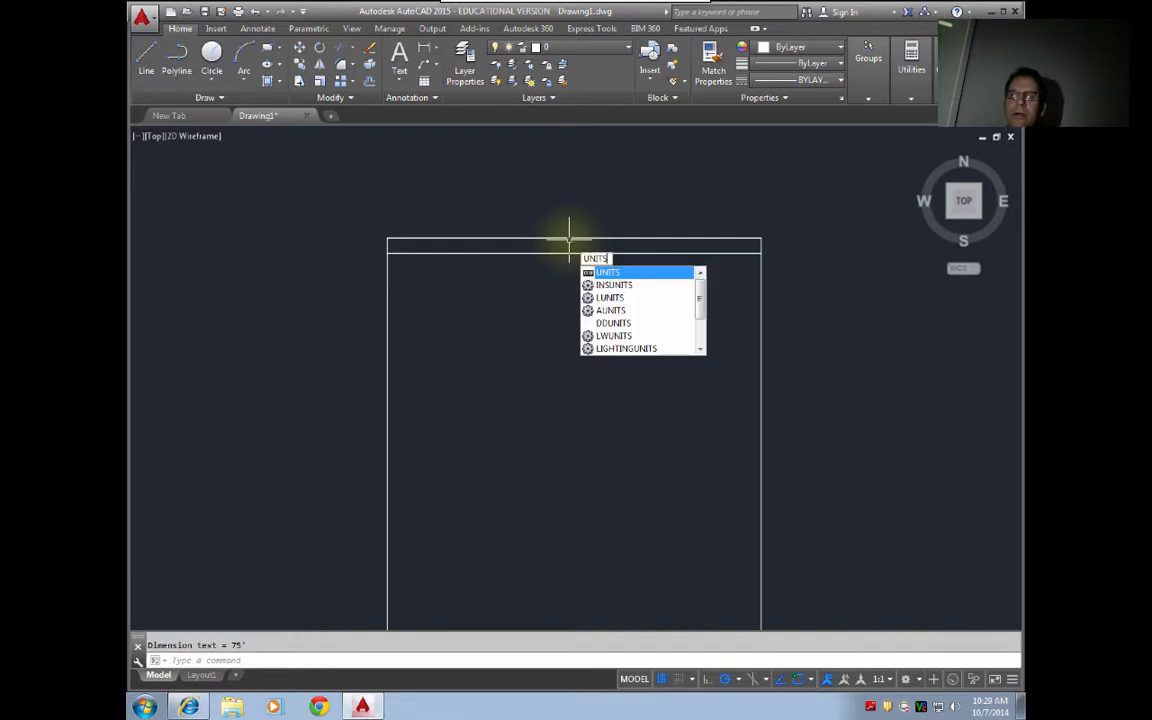
pyautogui.press('Return')
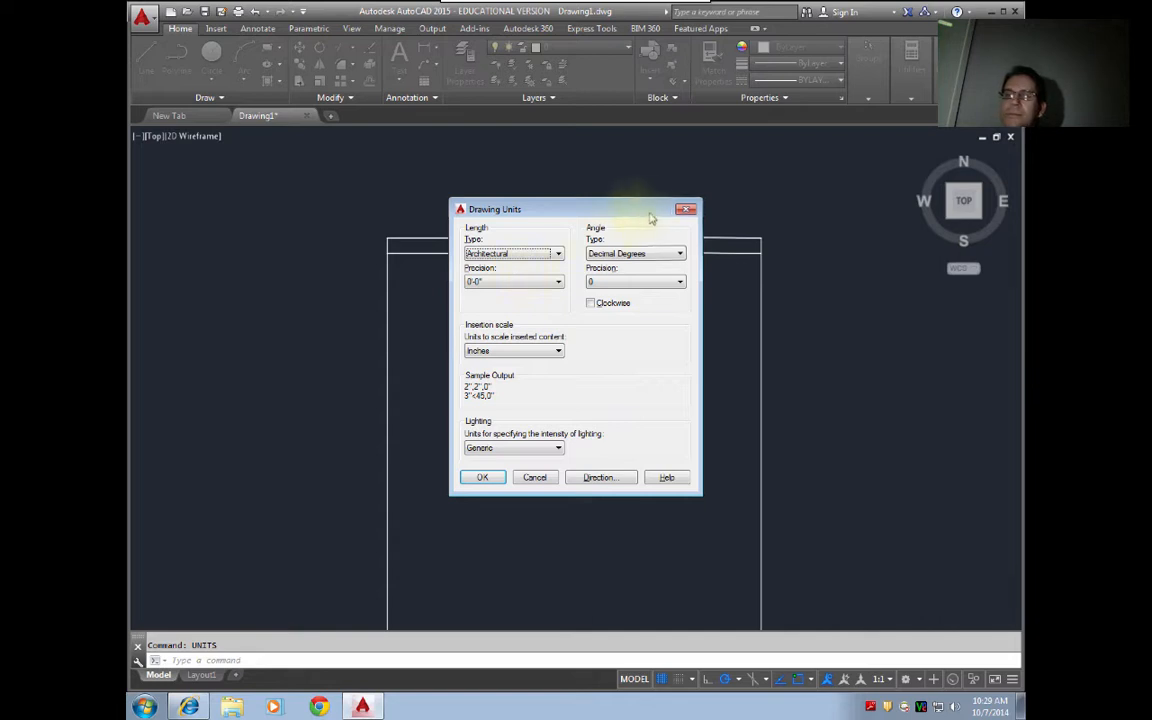
pyautogui.click(686, 209)
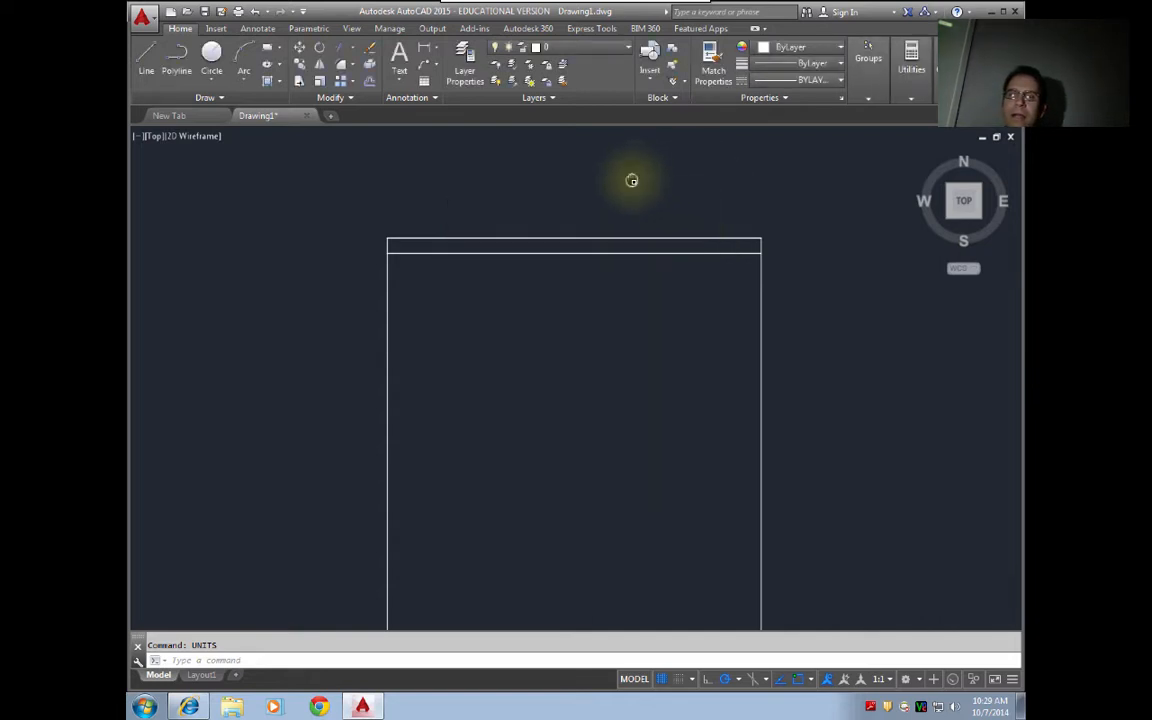
# - Draw another rectangle 75' wide and 100' high above the dimensioned large rectangle, offset slightly to its right
pyautogui.moveTo(630, 180); pyautogui.dragTo(512, 365, button='middle')
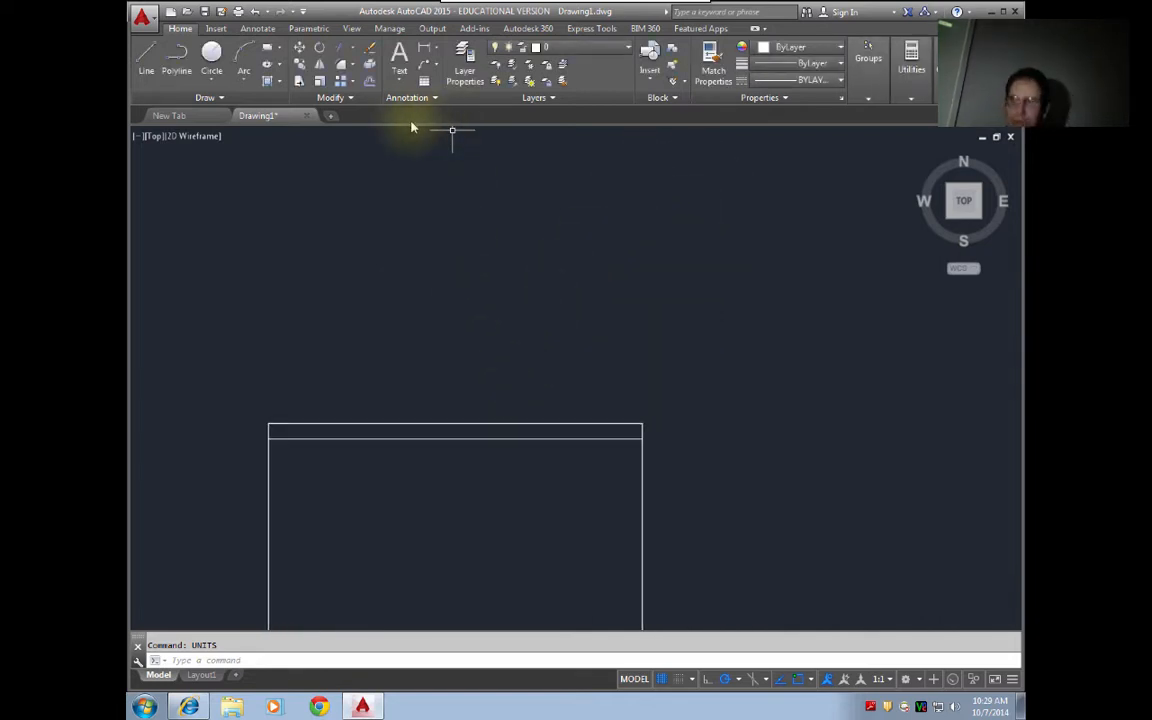
pyautogui.write('rec')
pyautogui.press('Return')
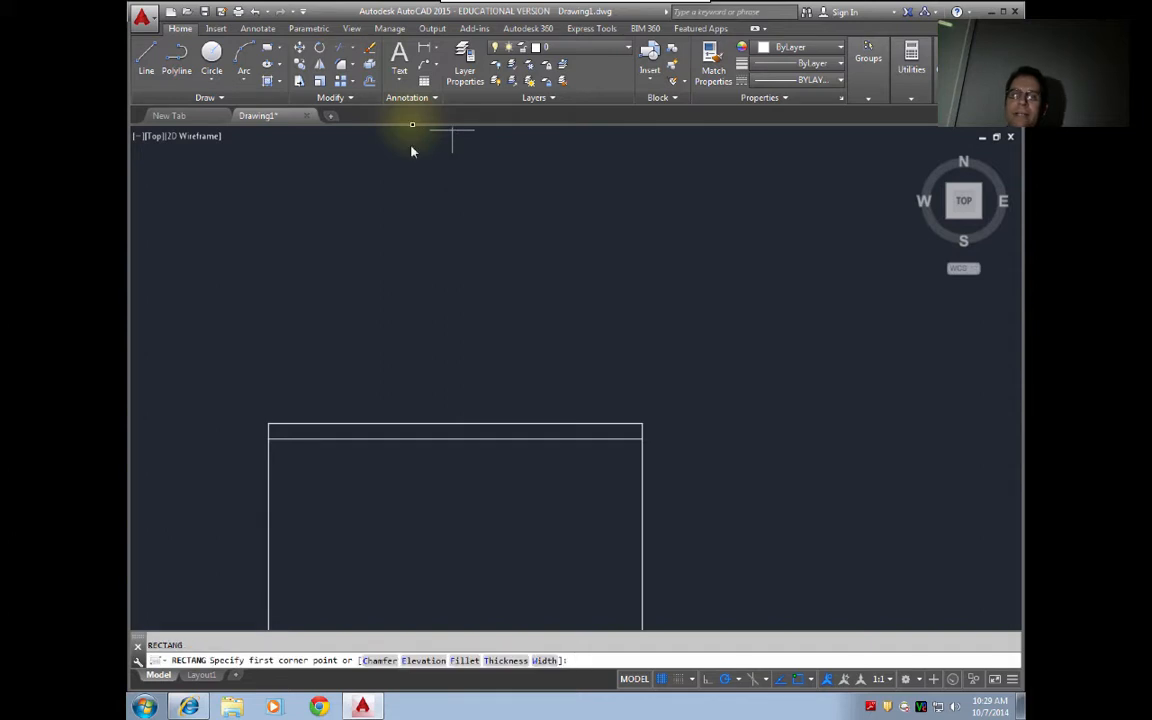
pyautogui.click(341, 376)
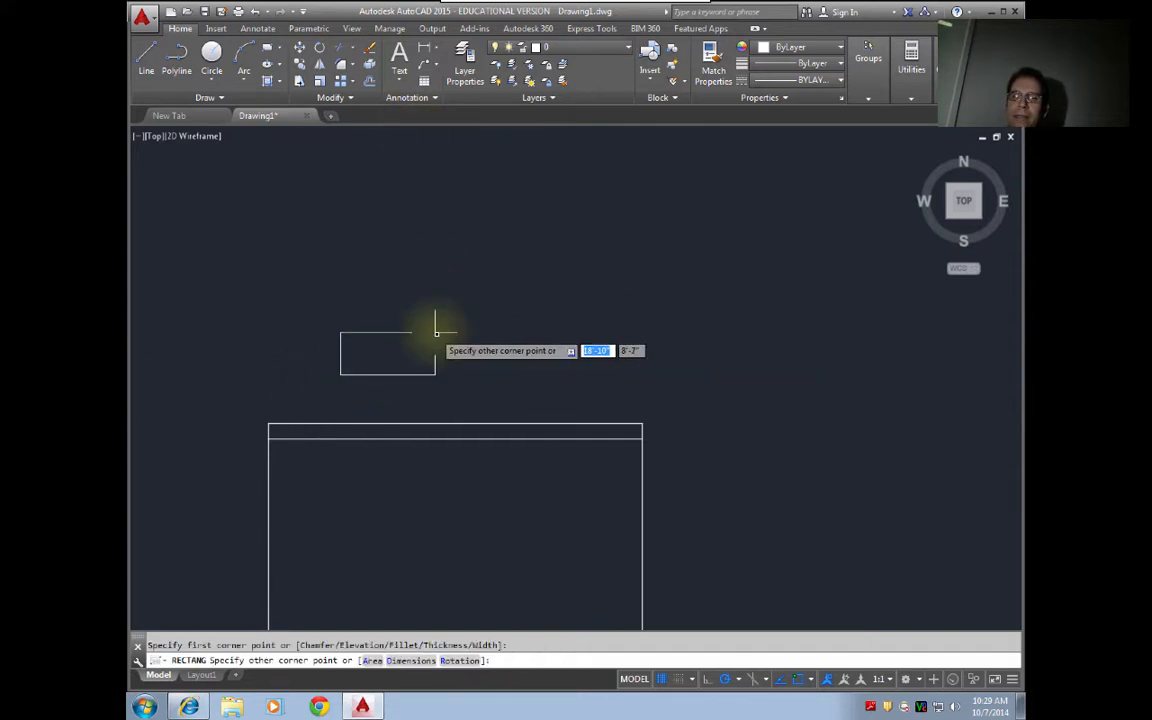
pyautogui.write('75')
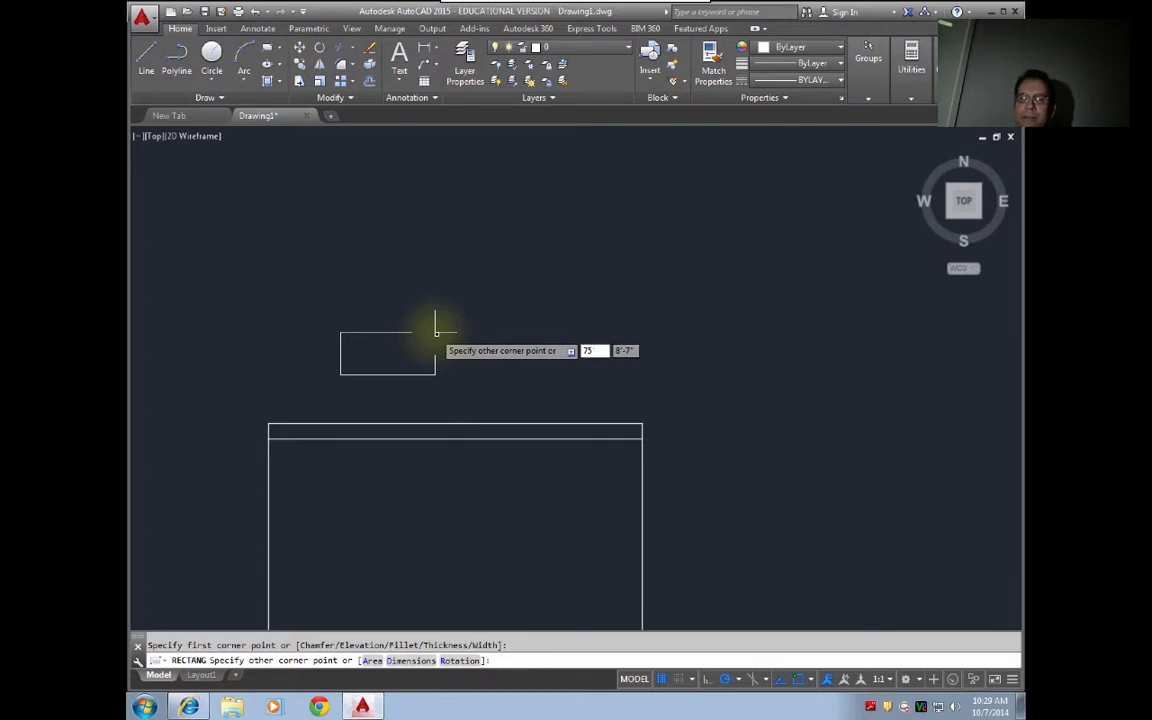
pyautogui.press('Tab')
pyautogui.write('1')
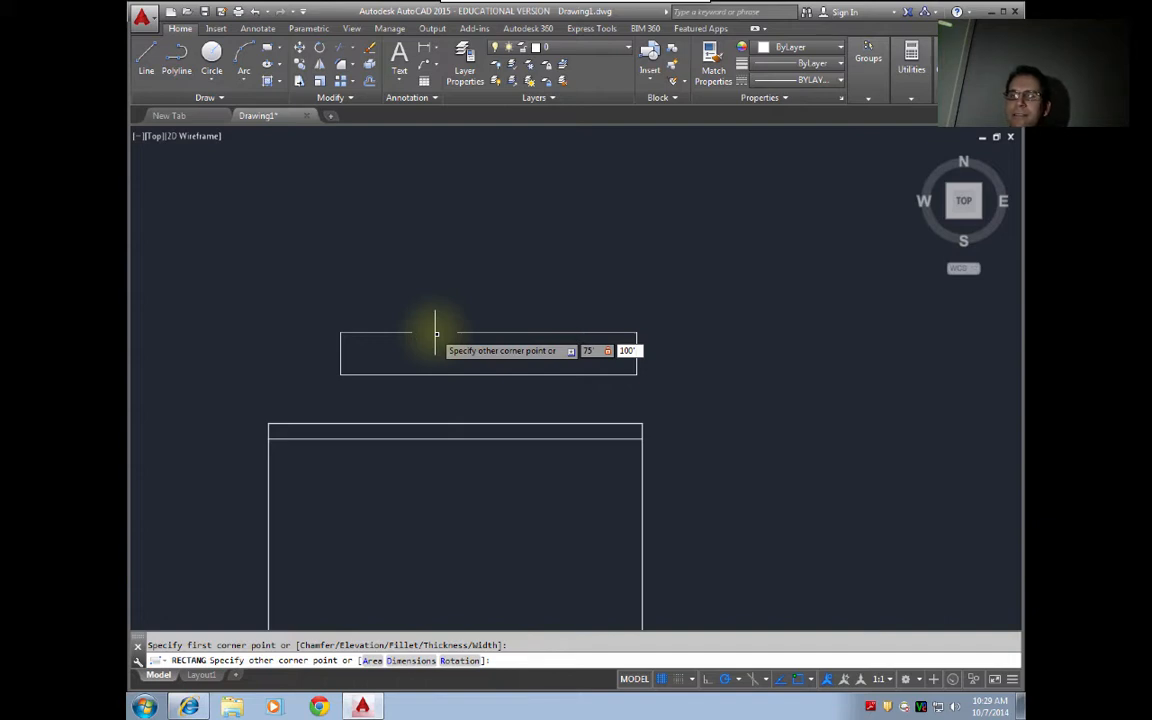
pyautogui.press('Return')
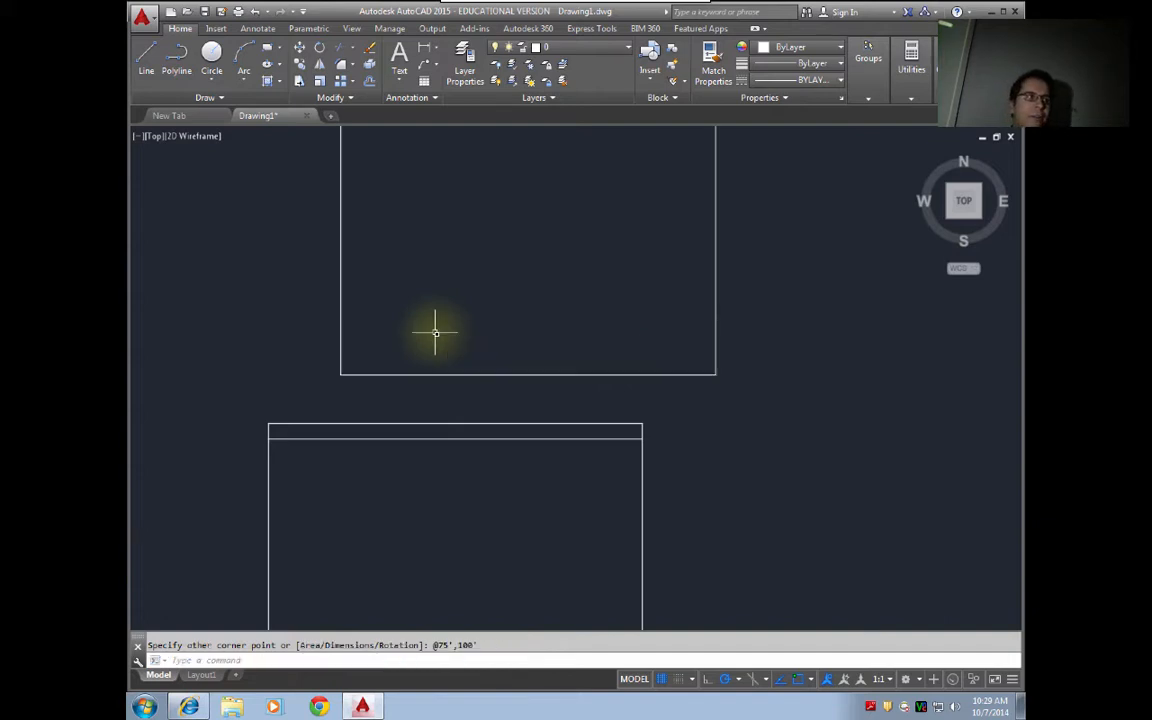
# - Compare the two large rectangles at the drawing's extents and examine the lower one's left edge up close
pyautogui.write('z')
pyautogui.press('Return')
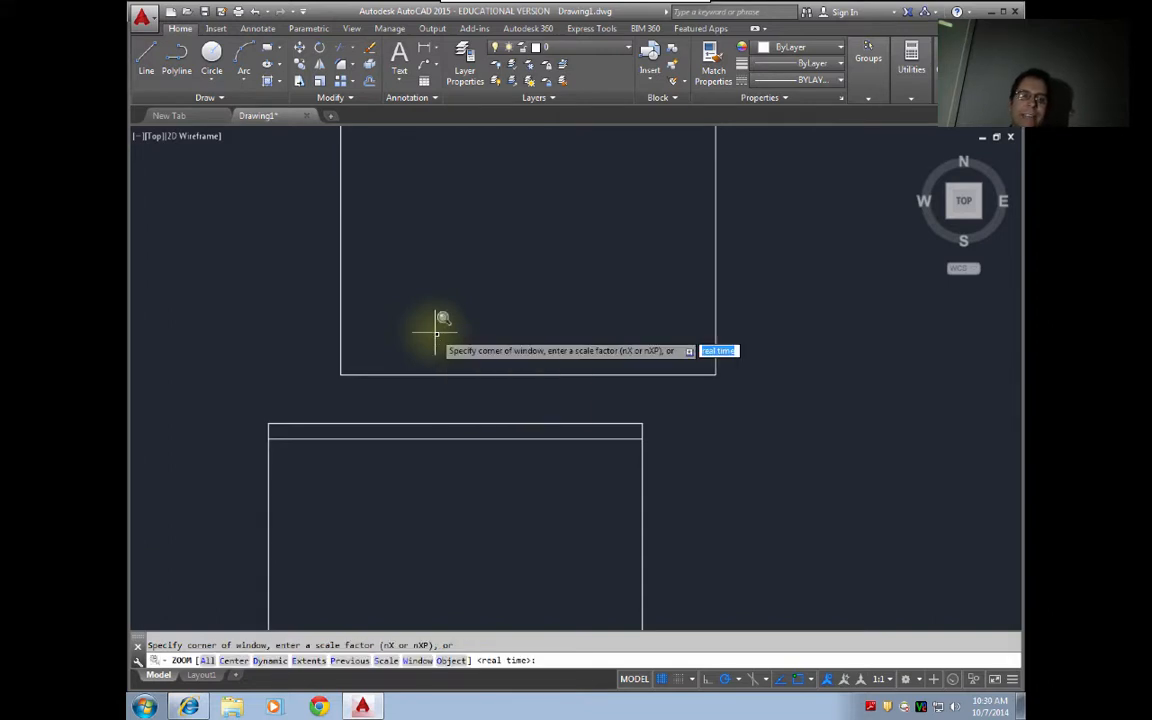
pyautogui.write('e')
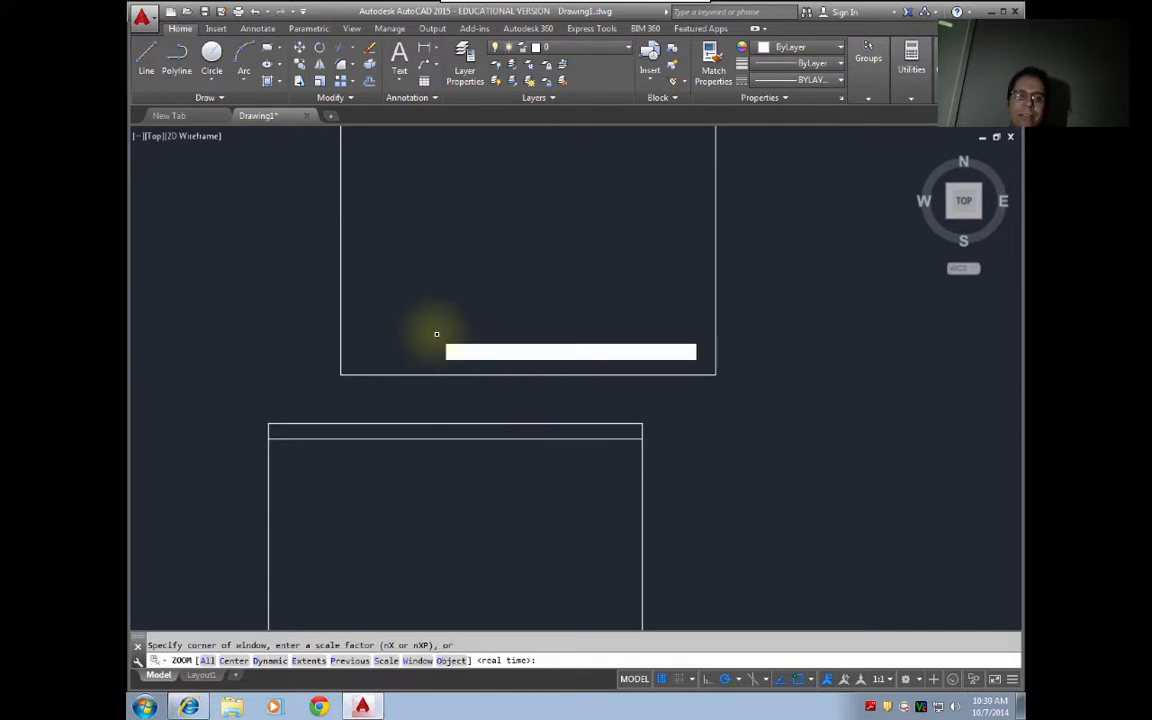
pyautogui.press('Return')
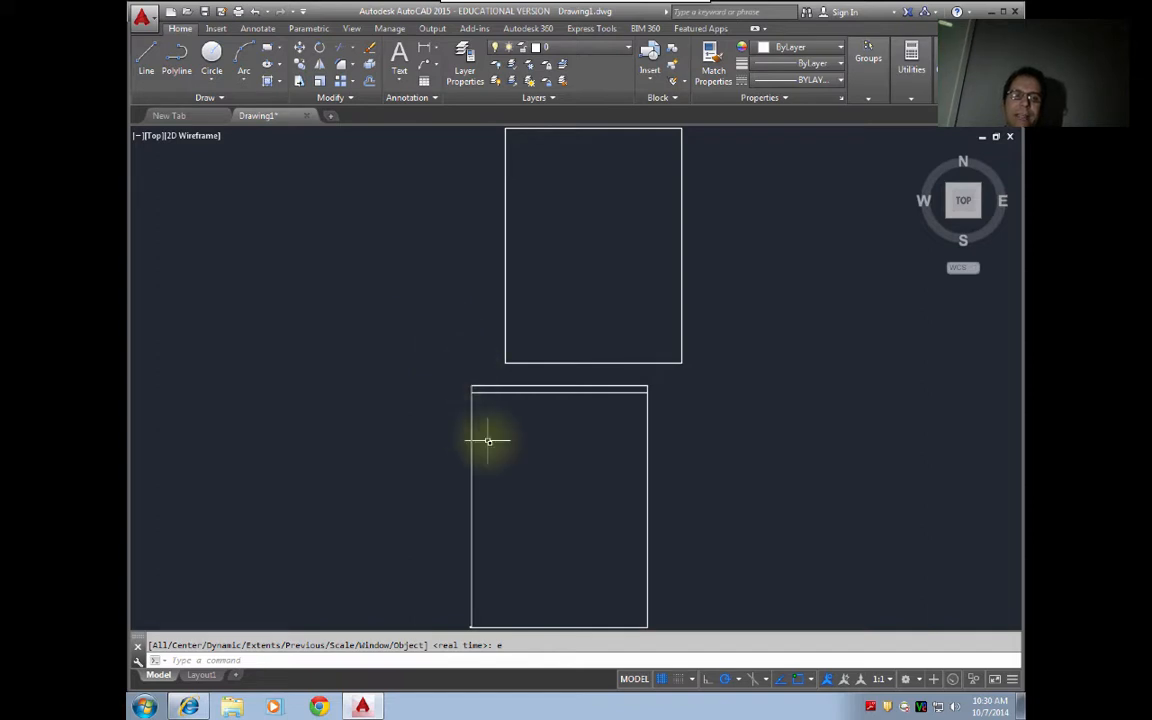
pyautogui.scroll(-2, 484, 442)
pyautogui.scroll(8, 488, 437)
pyautogui.scroll(2, 488, 437)
pyautogui.moveTo(440, 450); pyautogui.dragTo(828, 422, button='middle')
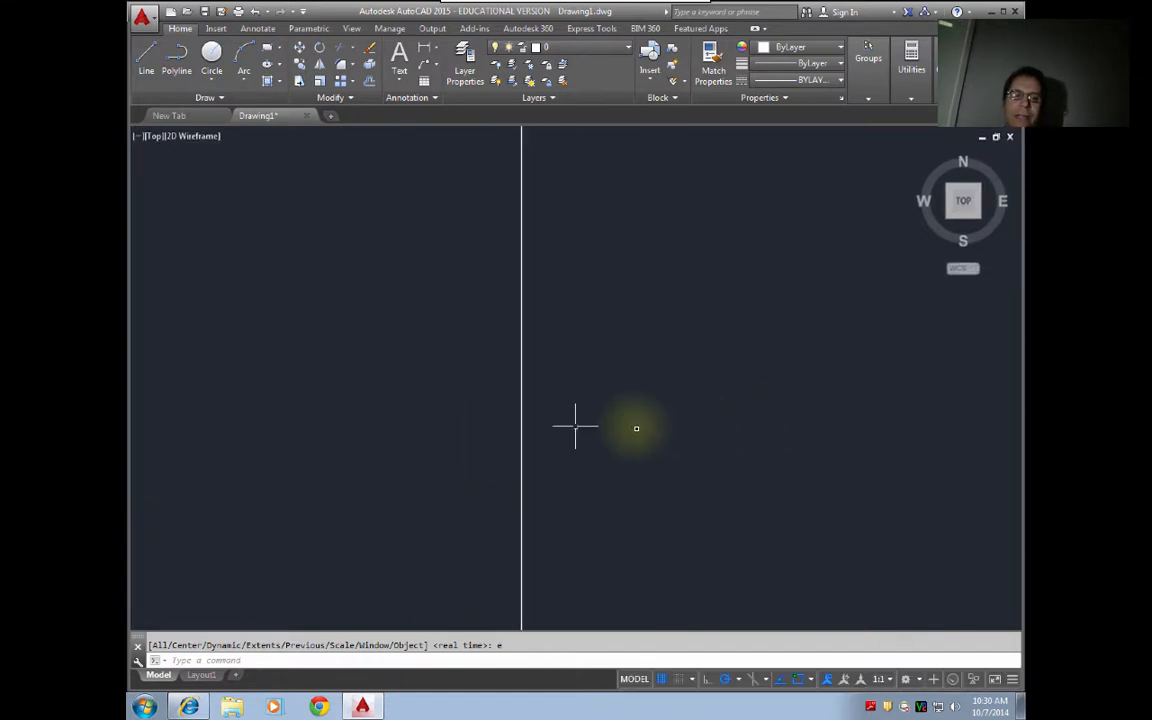
pyautogui.middleClick(566, 409)
pyautogui.middleClick(566, 409)
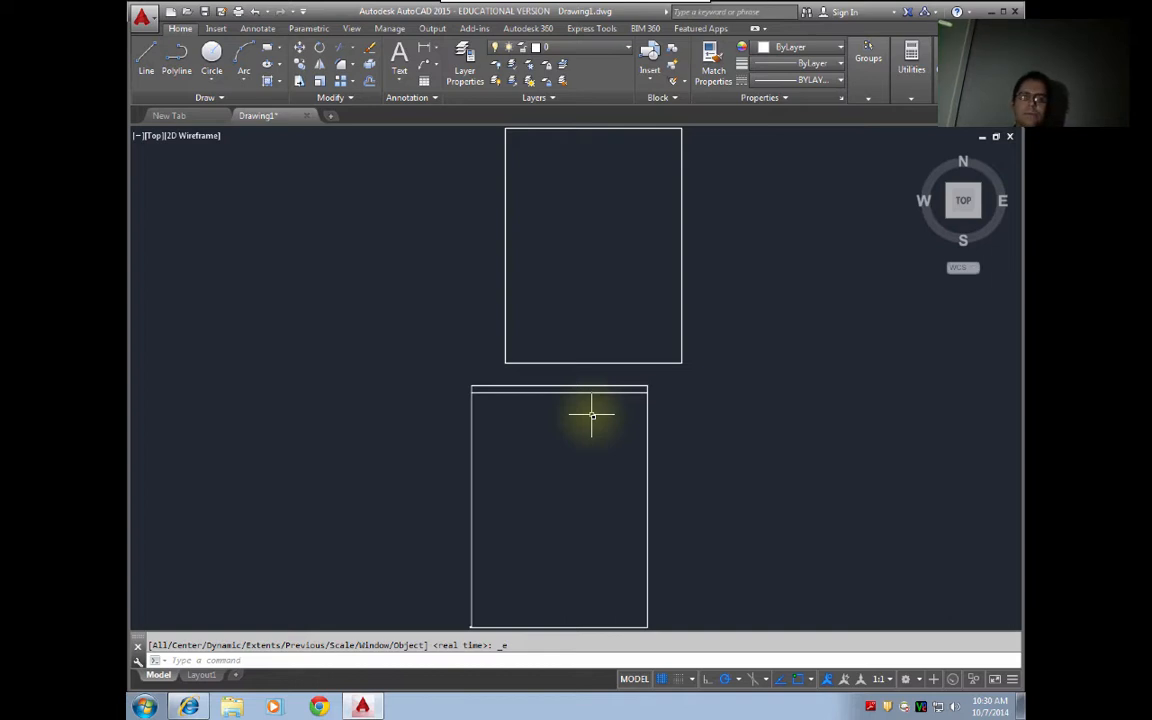
# - Delete the upper large rectangle and fit the remaining geometry to the view
pyautogui.click(542, 350)
pyautogui.click(493, 327)
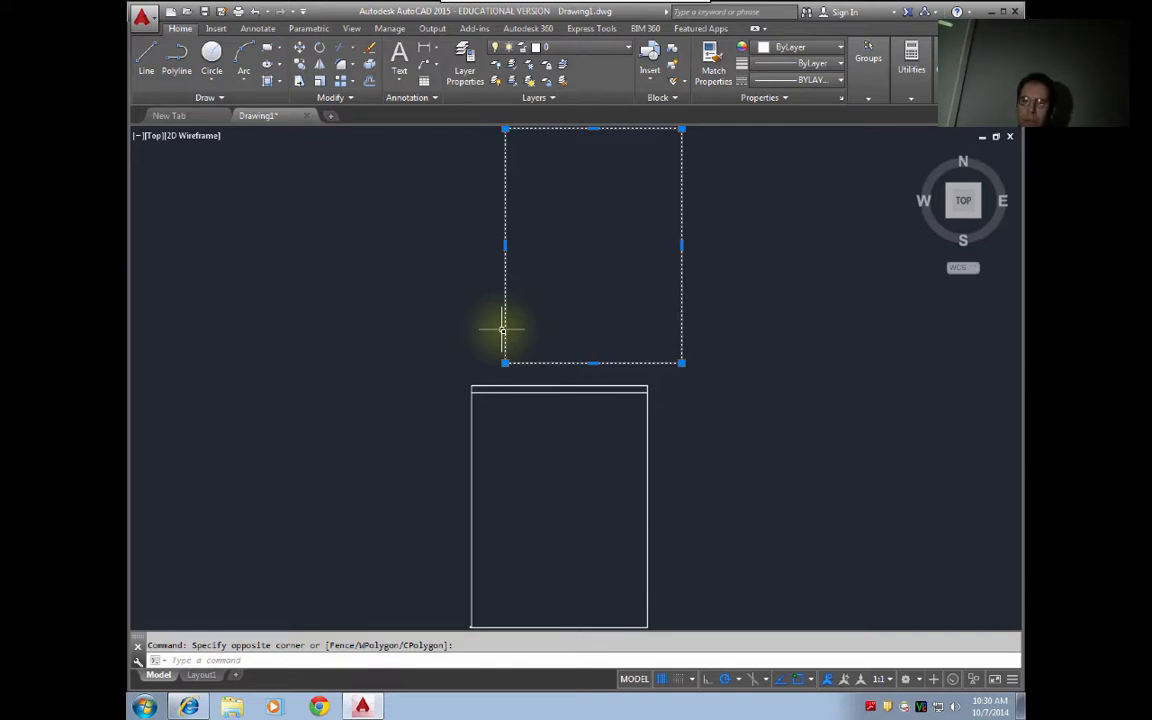
pyautogui.press('Delete')
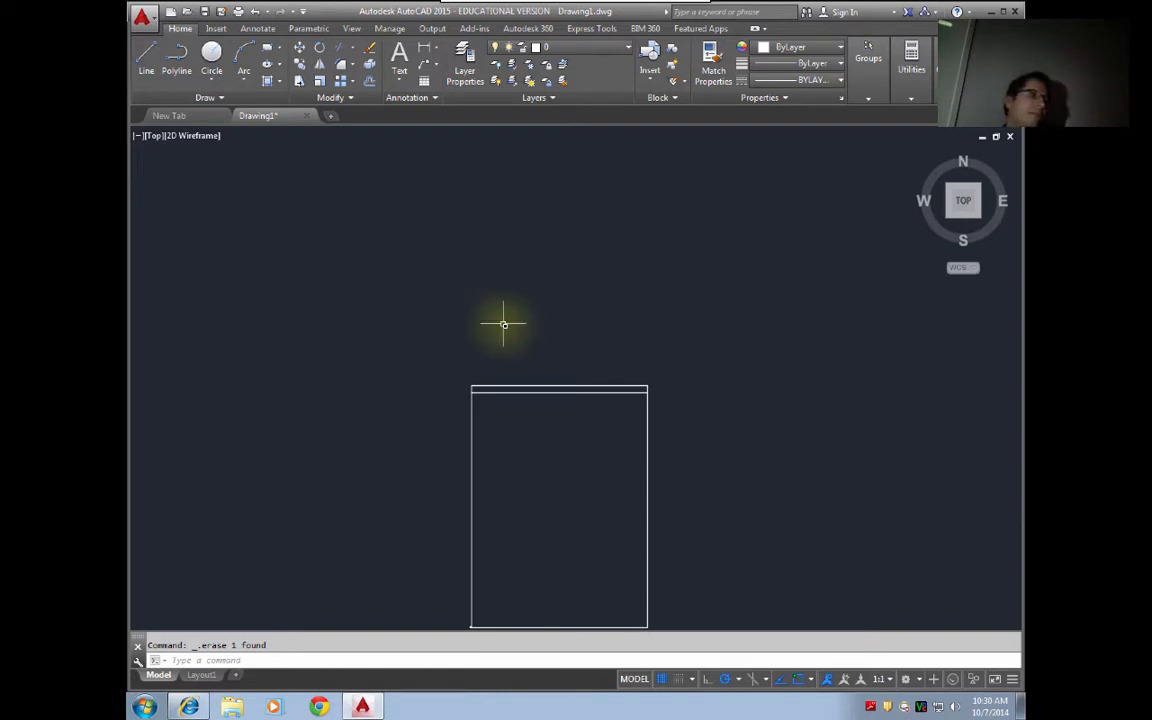
pyautogui.middleClick(557, 465)
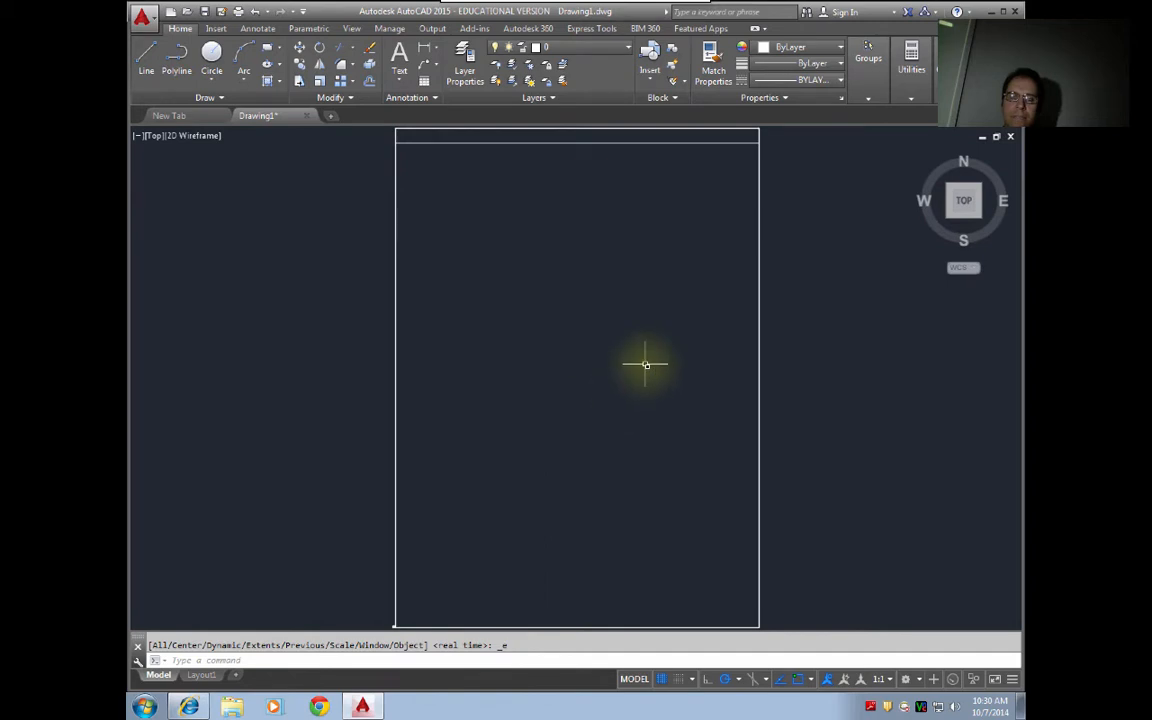
# - Examine the large rectangle's upper edge and its linear dimension, reading the small dimension text up close
pyautogui.moveTo(607, 216); pyautogui.dragTo(597, 327, button='middle')
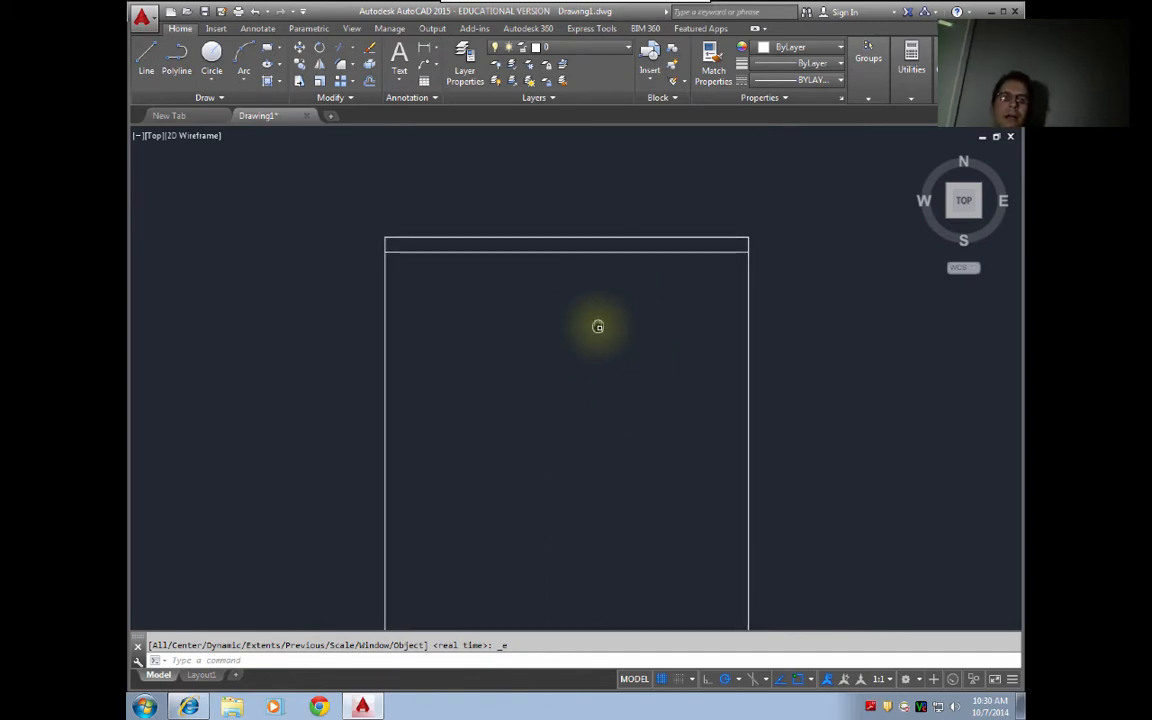
pyautogui.scroll(2, 593, 323)
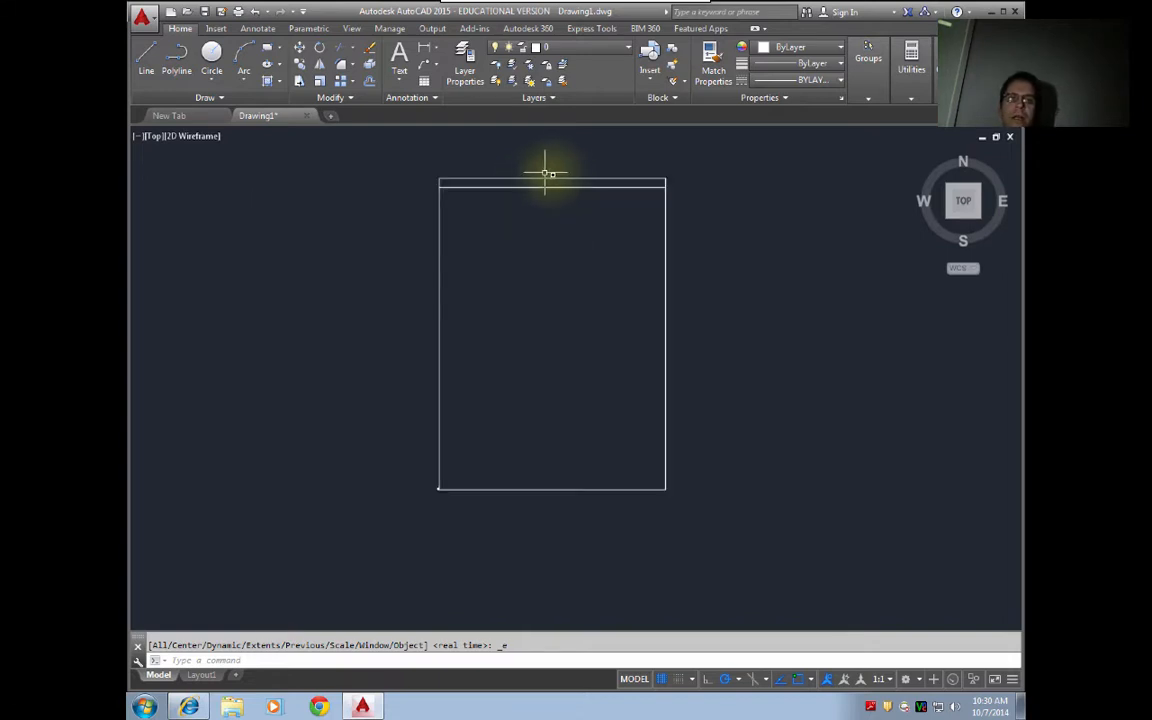
pyautogui.click(555, 187)
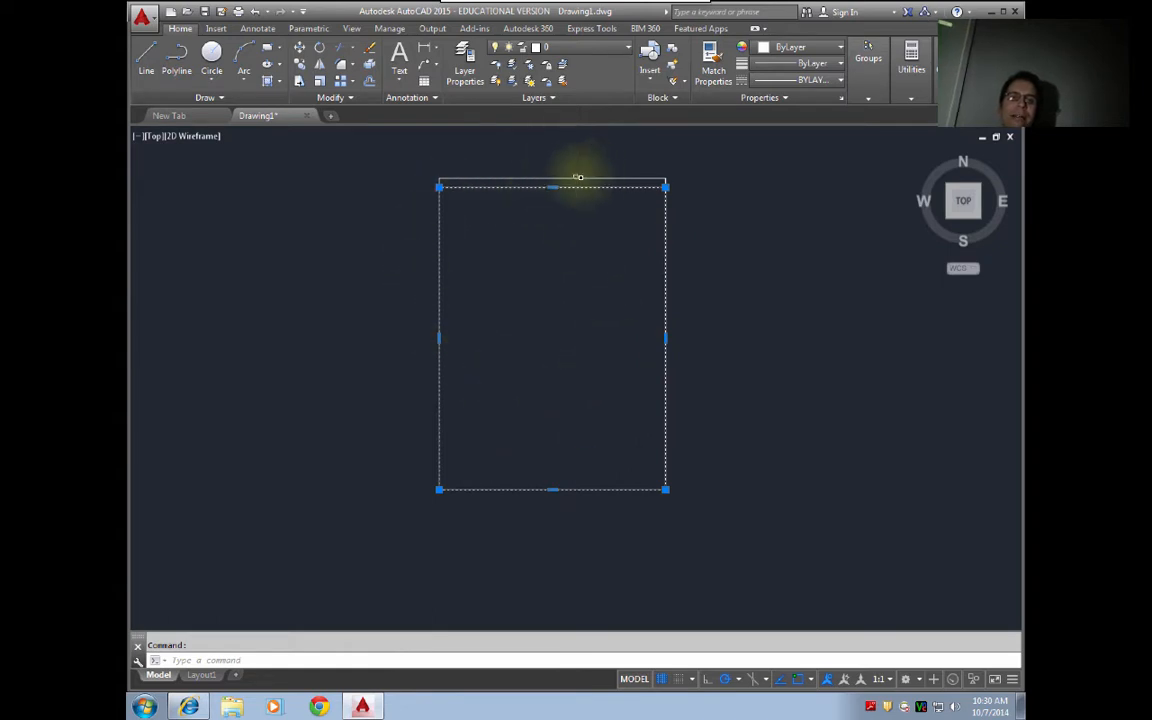
pyautogui.scroll(2, 555, 175)
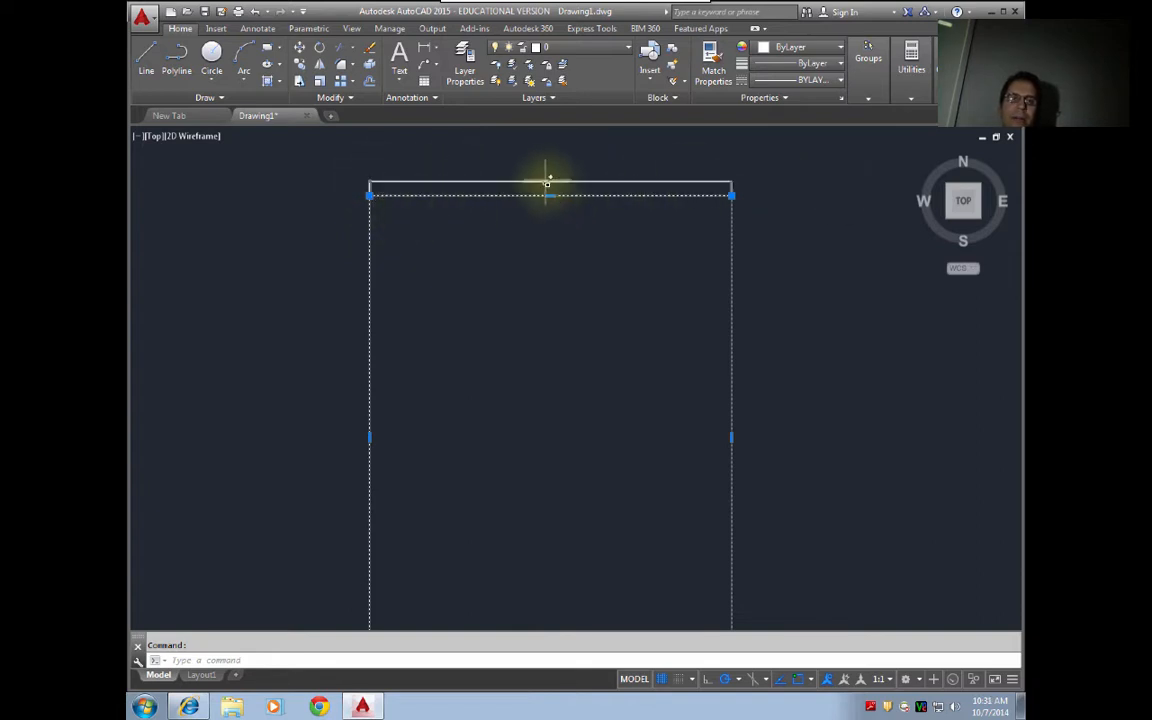
pyautogui.scroll(8, 554, 181)
pyautogui.scroll(5, 560, 181)
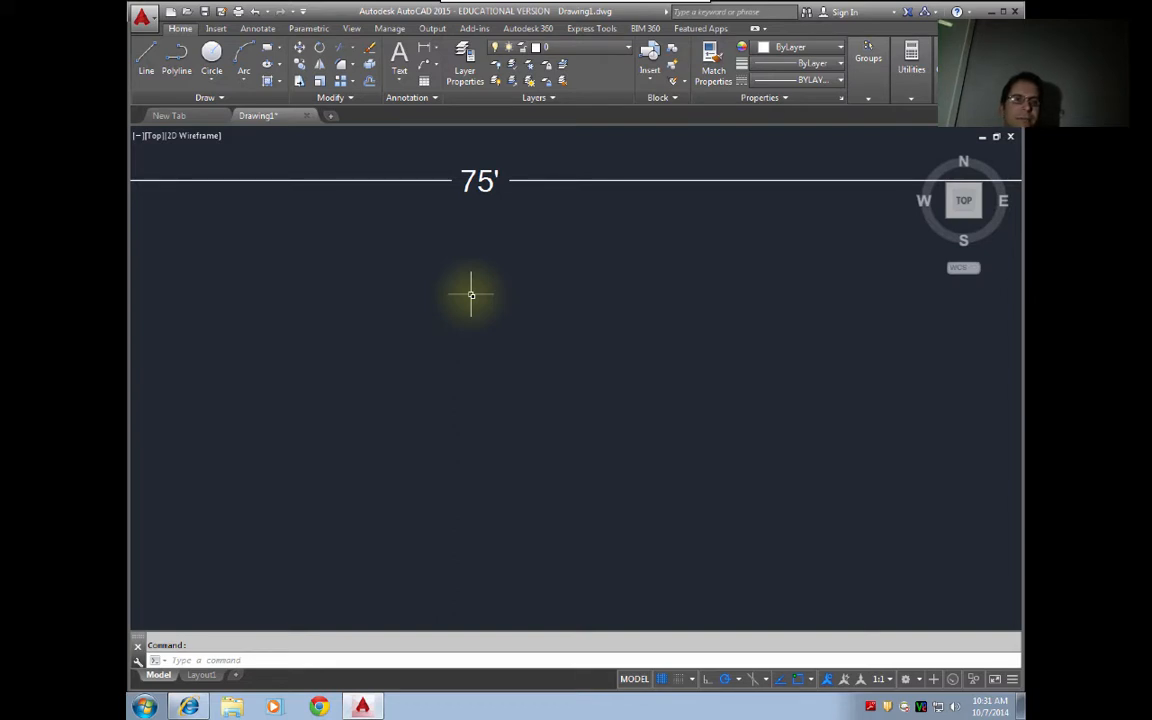
pyautogui.scroll(-4, 471, 294)
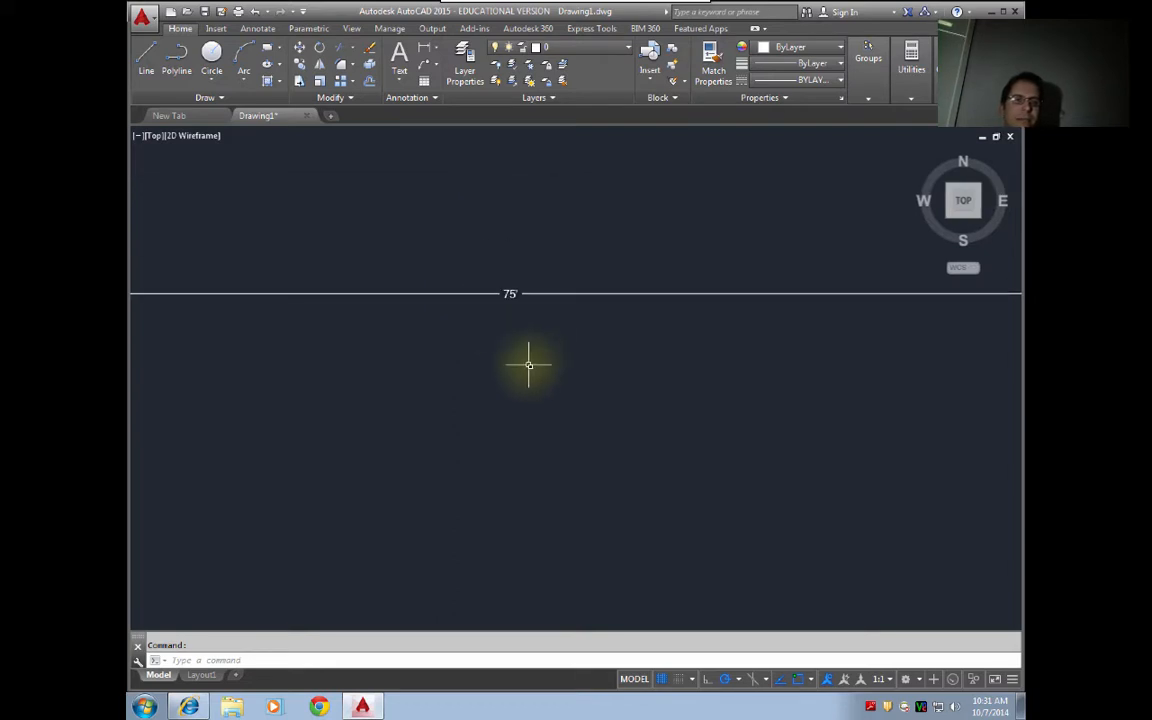
pyautogui.moveTo(535, 458); pyautogui.dragTo(563, 301, button='middle')
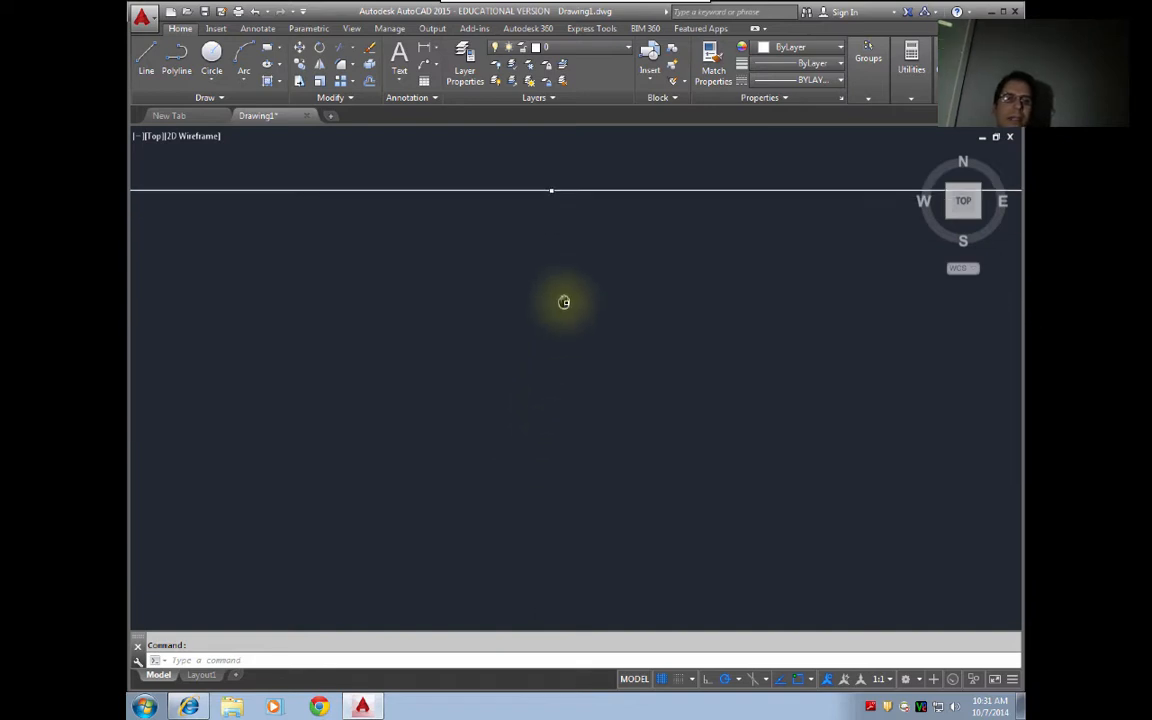
pyautogui.moveTo(473, 545); pyautogui.dragTo(498, 352, button='middle')
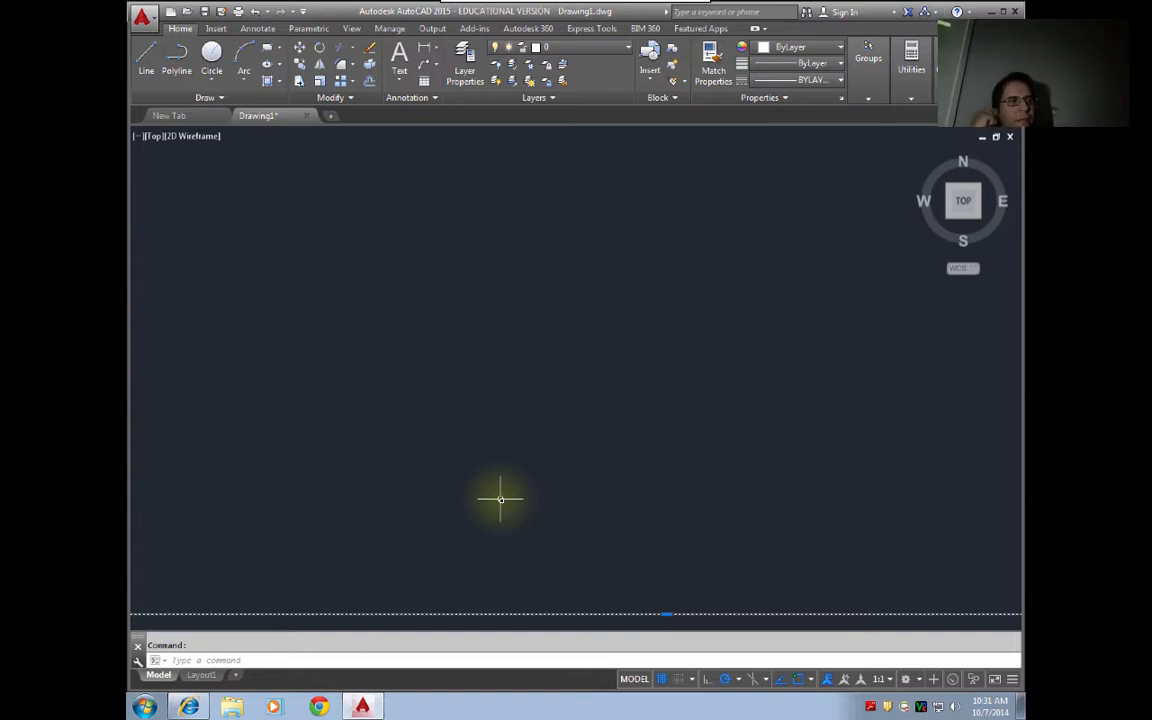
pyautogui.press('Delete')
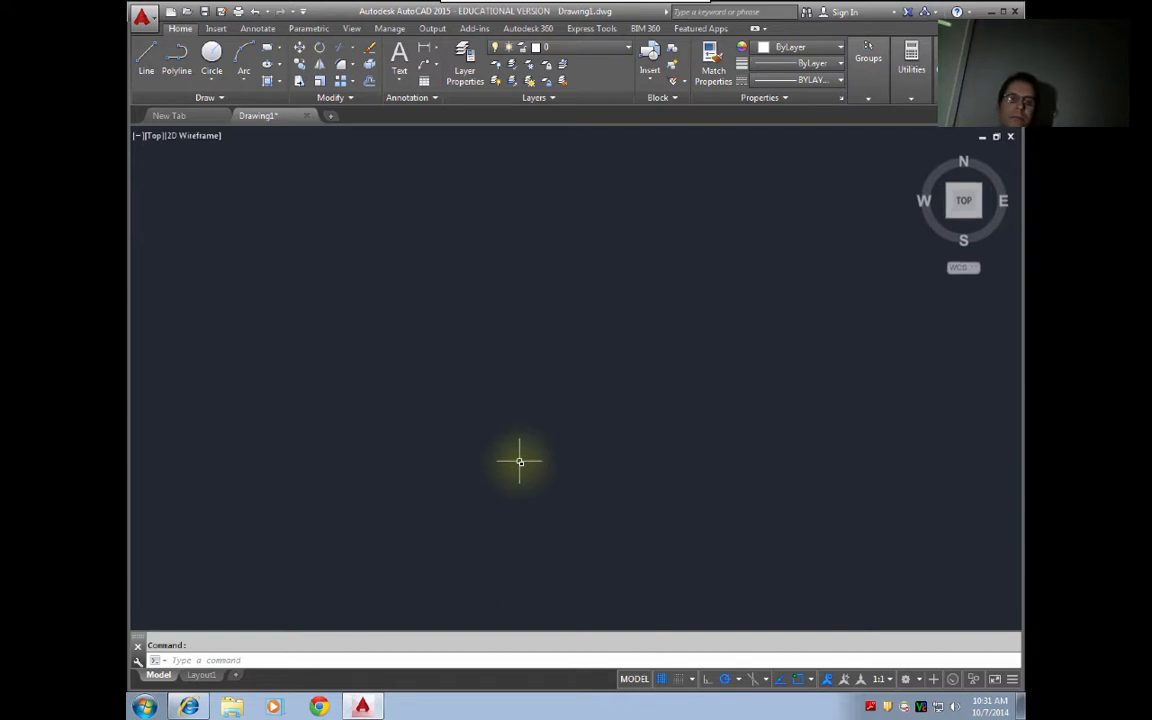
pyautogui.hotkey('ctrl', 'z')
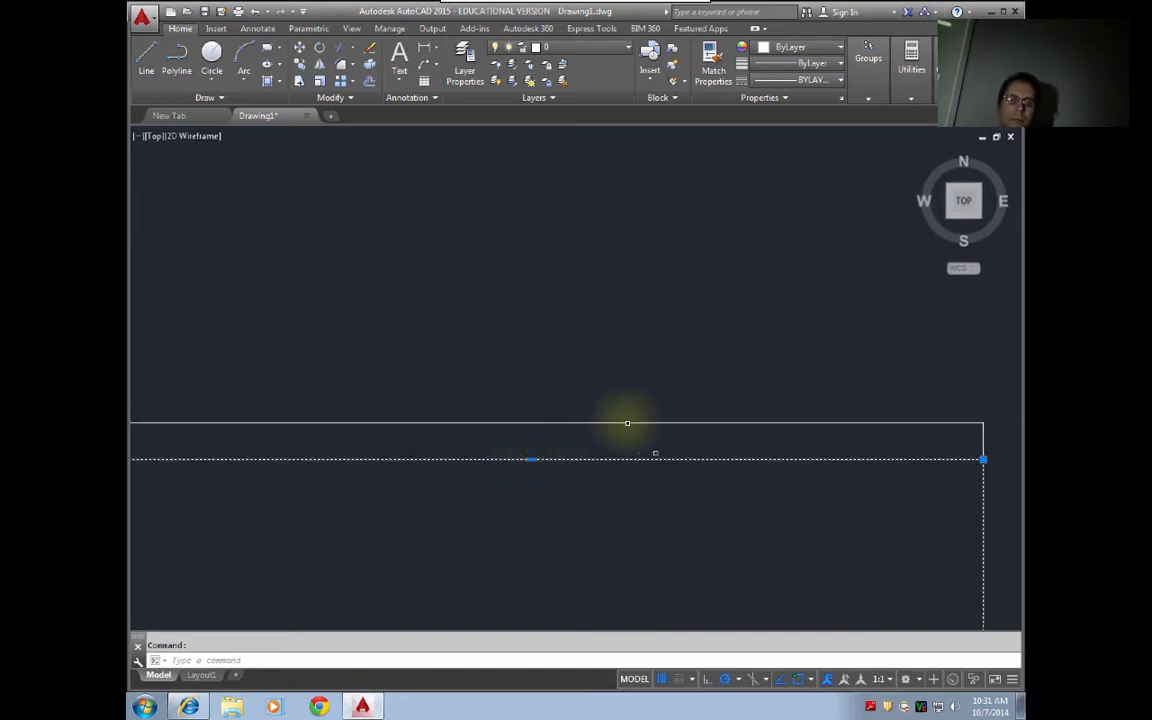
pyautogui.moveTo(501, 473); pyautogui.dragTo(563, 411, button='middle')
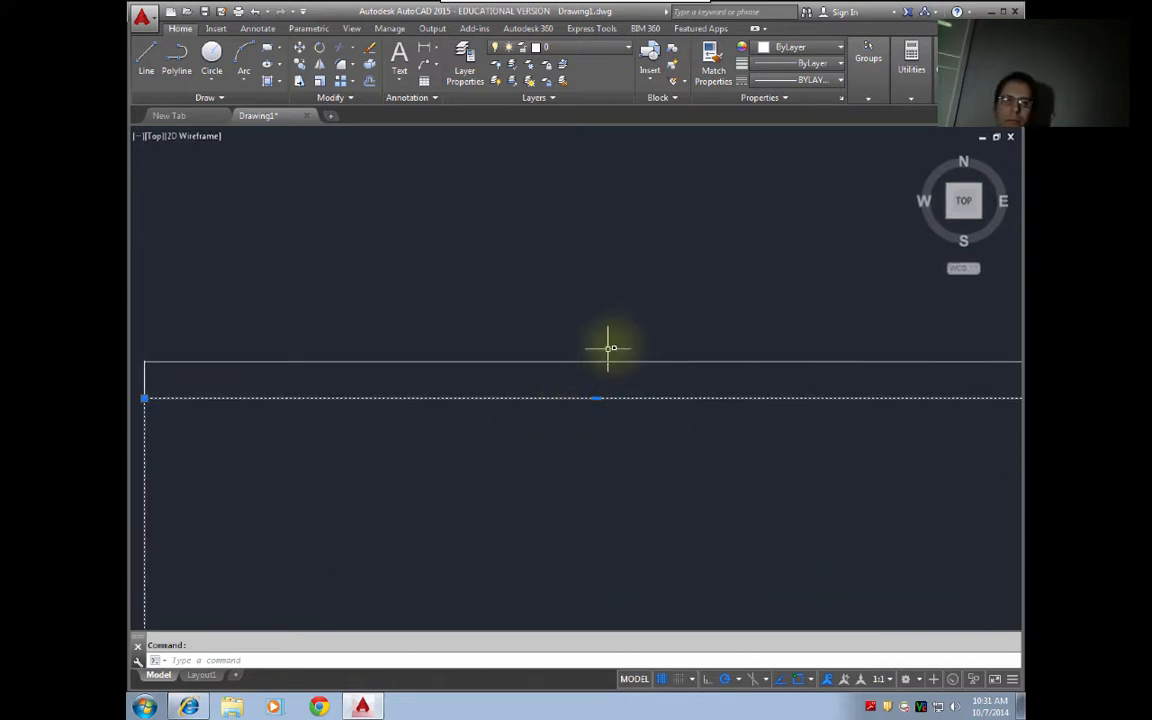
pyautogui.scroll(-4, 600, 355)
pyautogui.scroll(5, 600, 360)
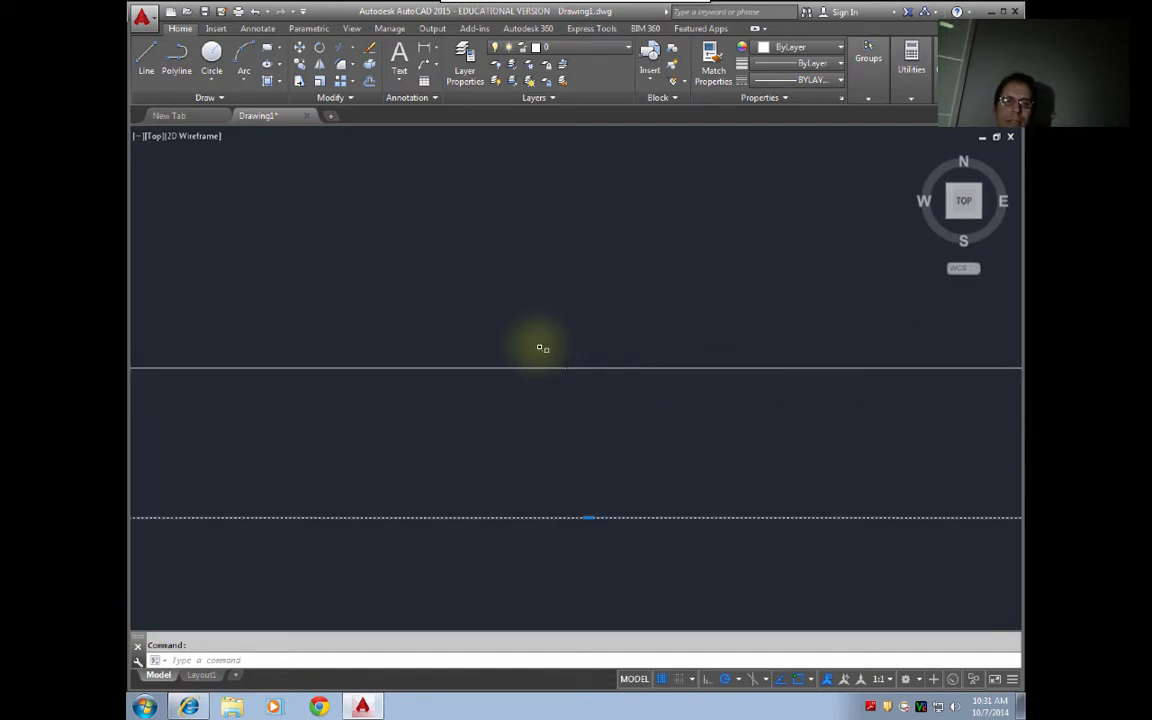
pyautogui.scroll(3, 548, 347)
pyautogui.scroll(-6, 541, 342)
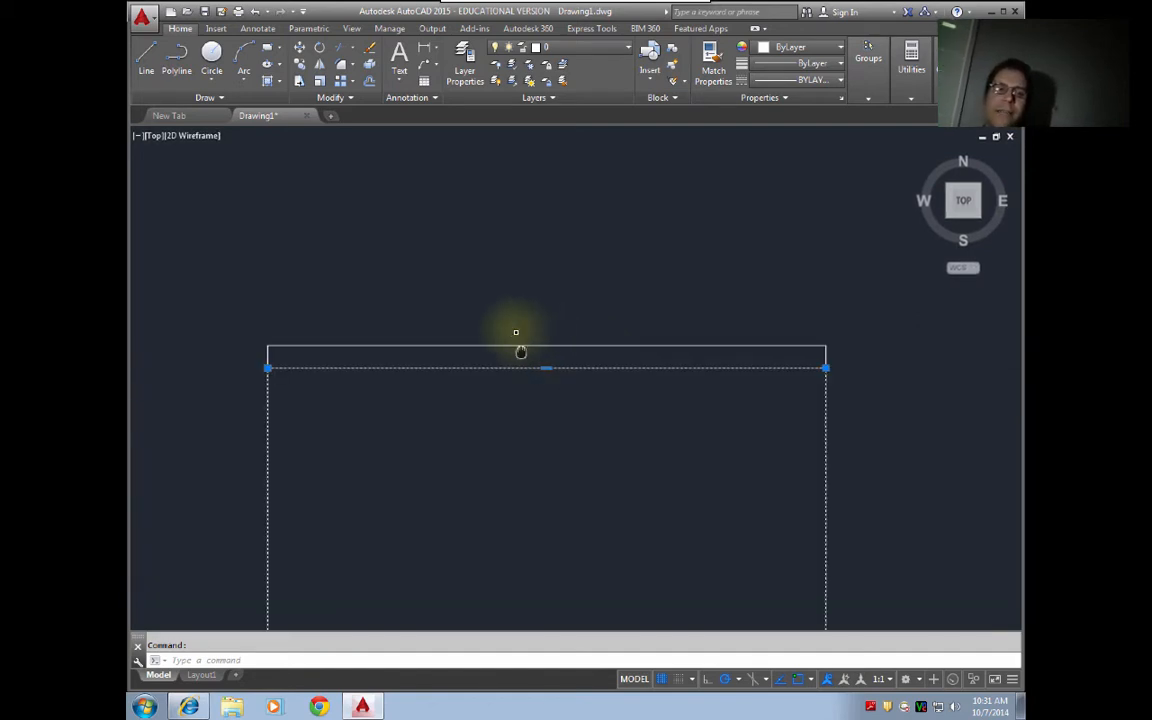
# - Draw a rectangle 75 inches wide and 100 inches high above the dimensioned large rectangle, near its left end
pyautogui.moveTo(519, 347); pyautogui.dragTo(584, 481, button='middle')
pyautogui.write('rec')
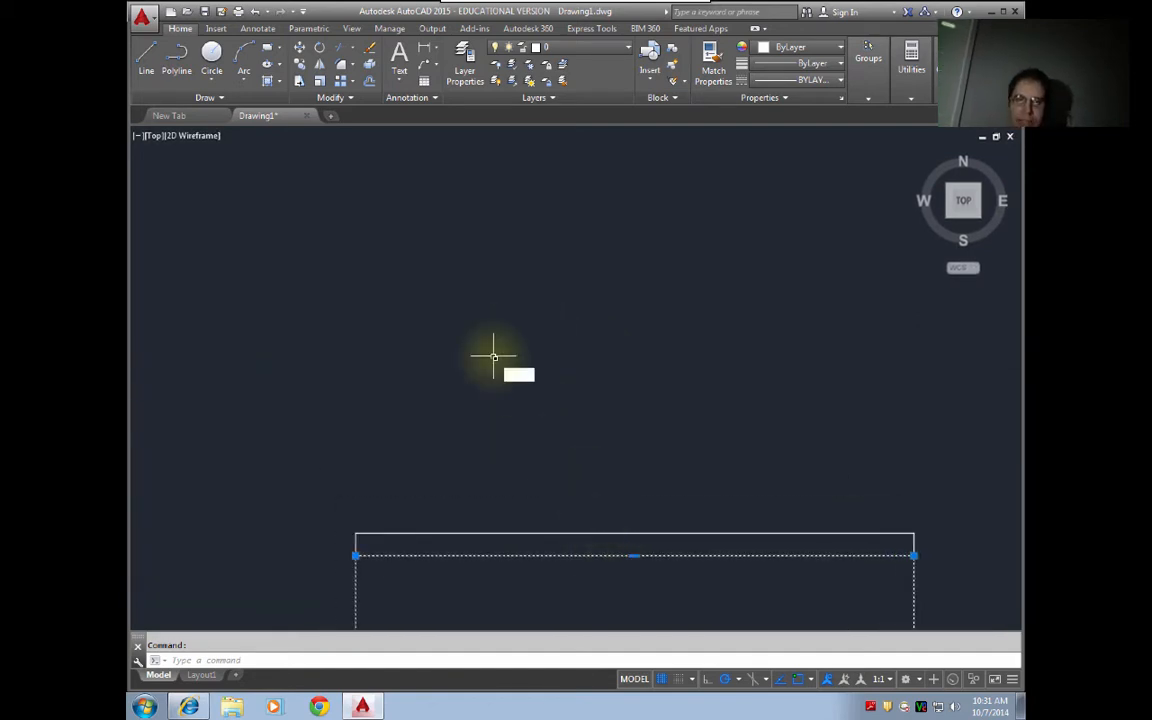
pyautogui.press('Return')
pyautogui.click(432, 458)
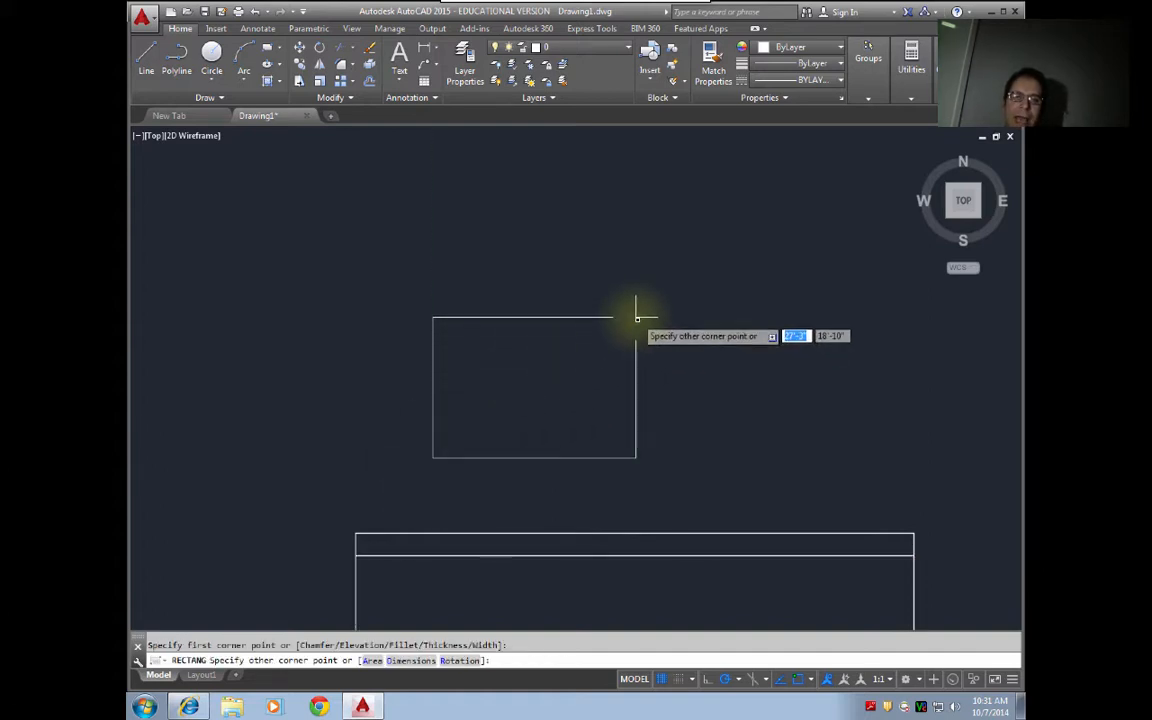
pyautogui.write('75')
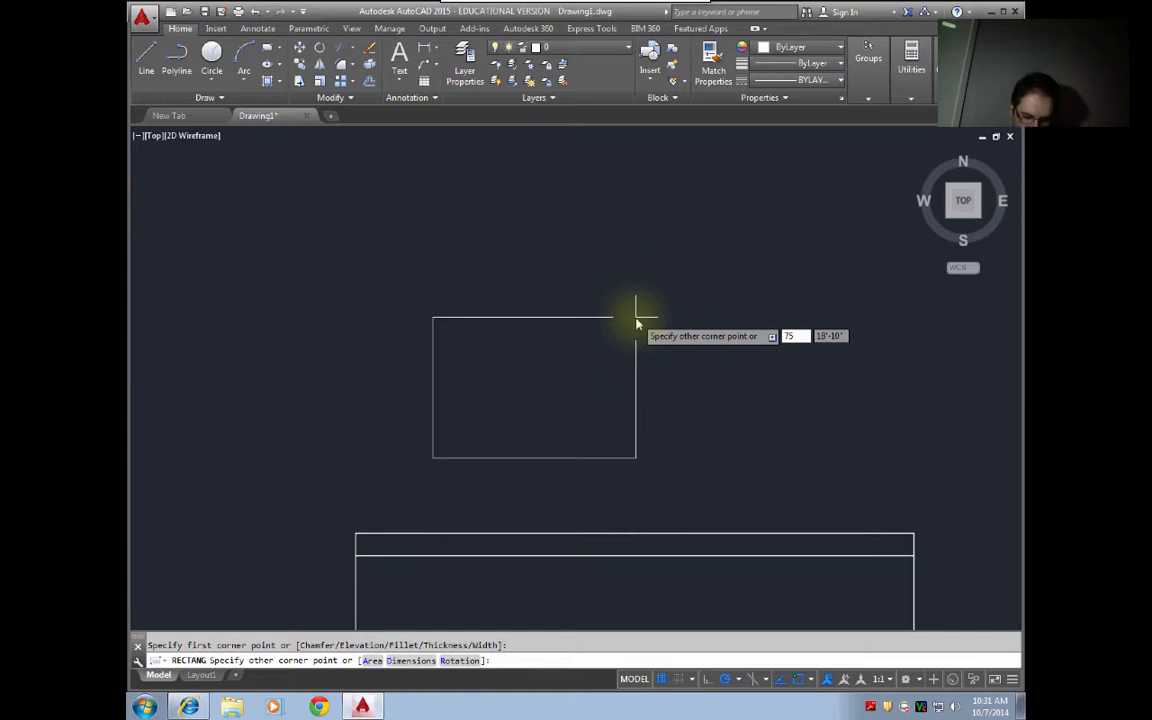
pyautogui.press('Tab')
pyautogui.write('100')
pyautogui.press('Return')
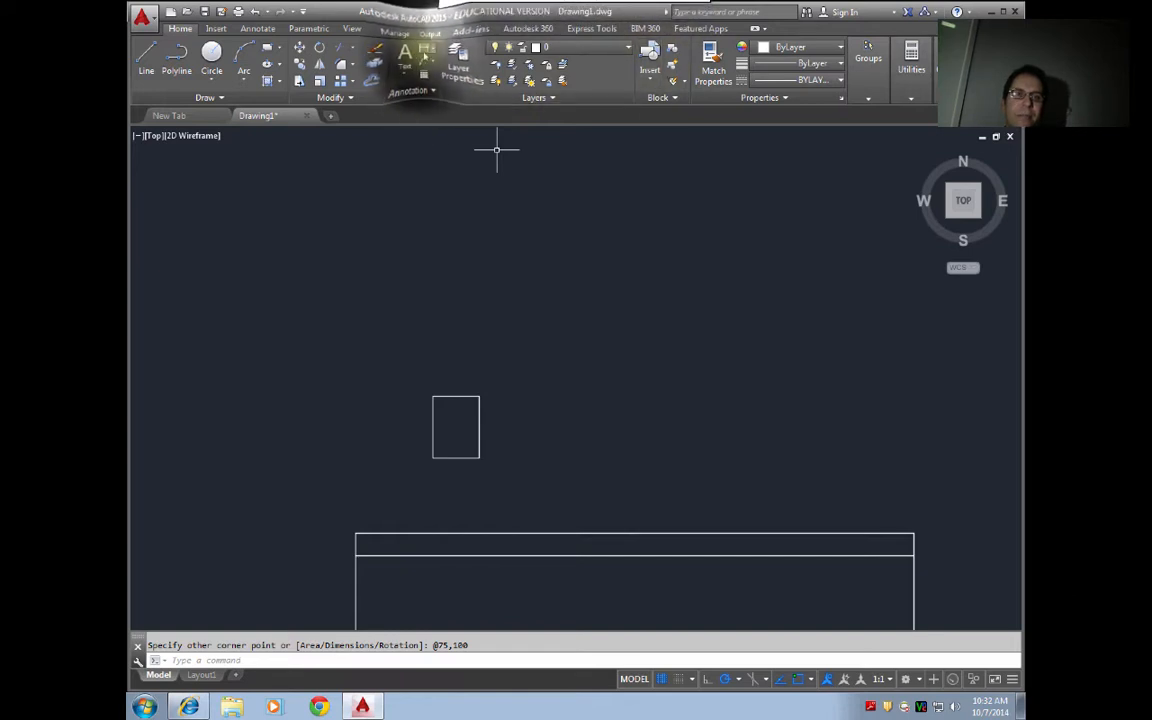
# - Add a linear dimension across the new small rectangle's upper edge, placed just above it, and check its text
pyautogui.click(424, 48)
pyautogui.click(433, 397)
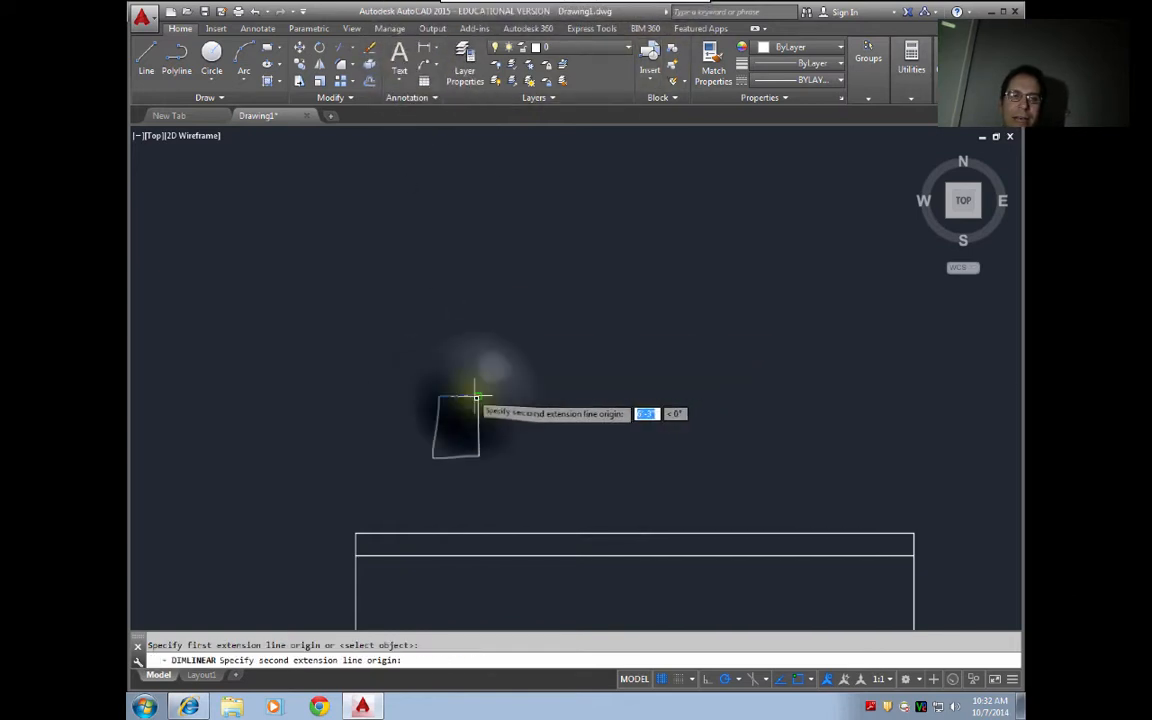
pyautogui.click(476, 396)
pyautogui.click(459, 386)
pyautogui.scroll(6, 455, 392)
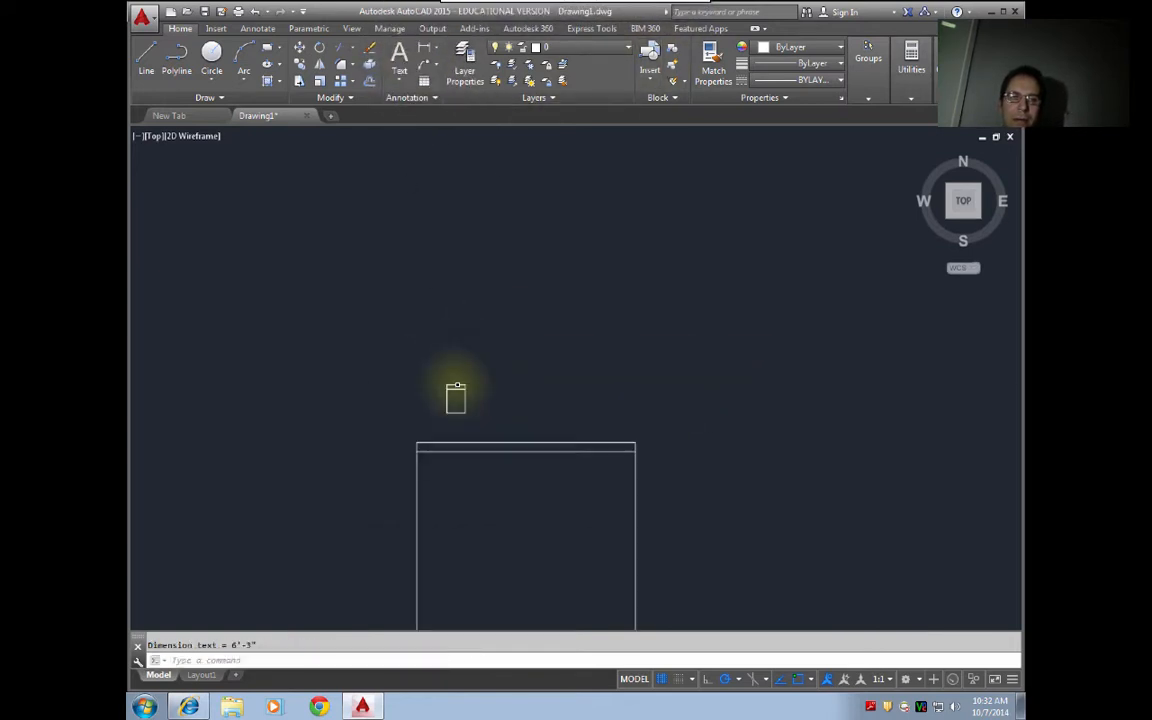
pyautogui.scroll(8, 438, 380)
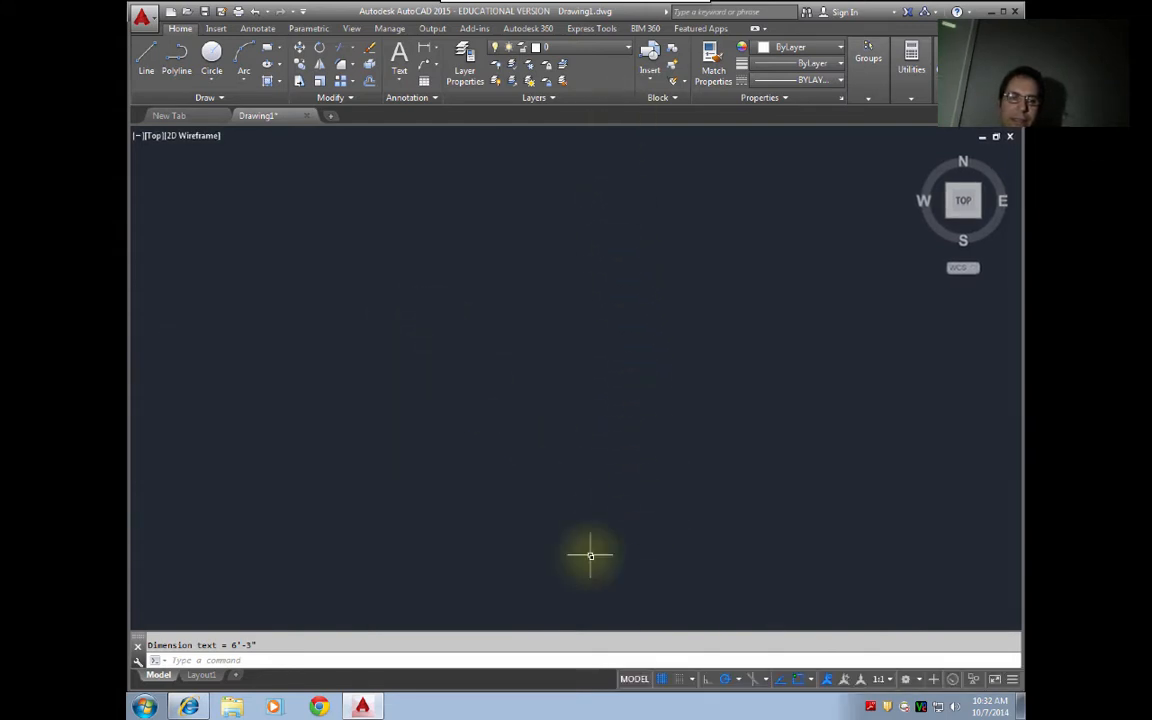
pyautogui.scroll(-2, 592, 557)
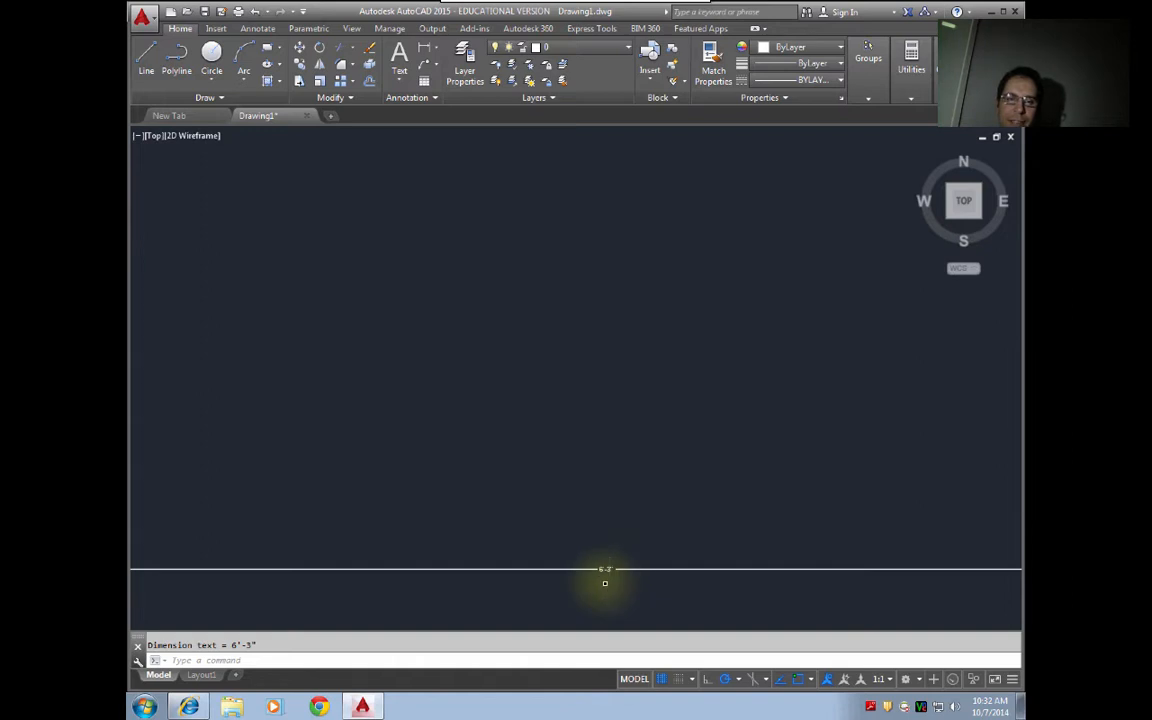
pyautogui.scroll(6, 614, 578)
pyautogui.scroll(-4, 616, 578)
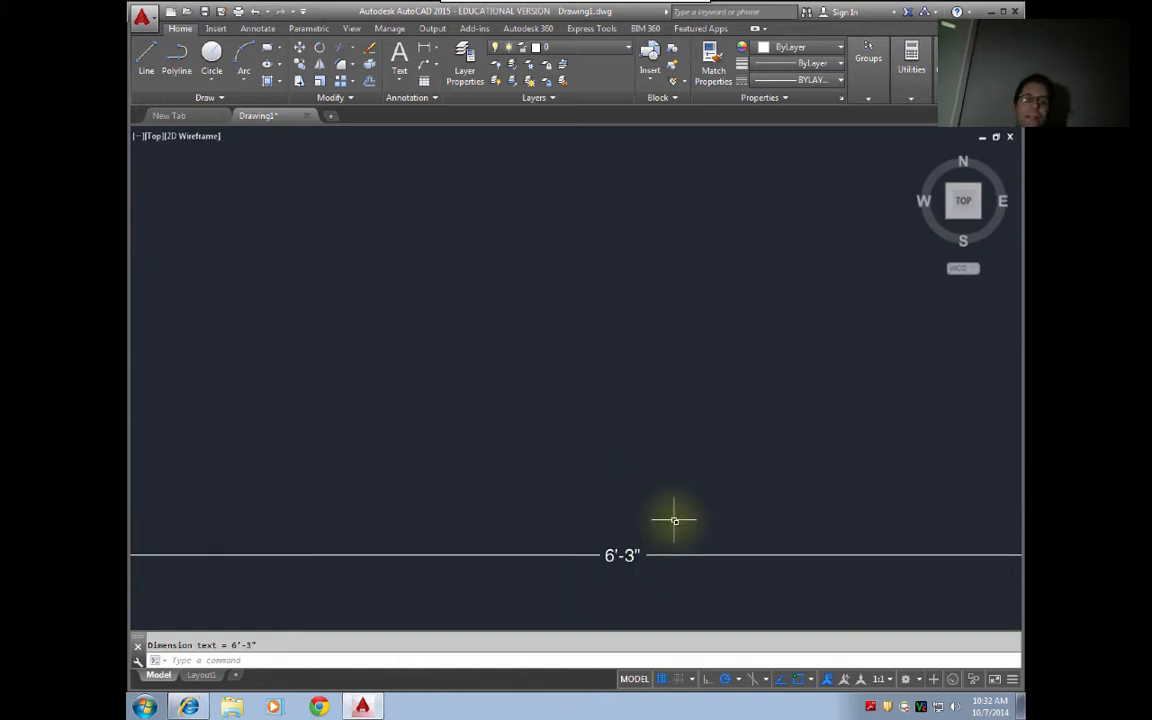
pyautogui.scroll(2, 554, 570)
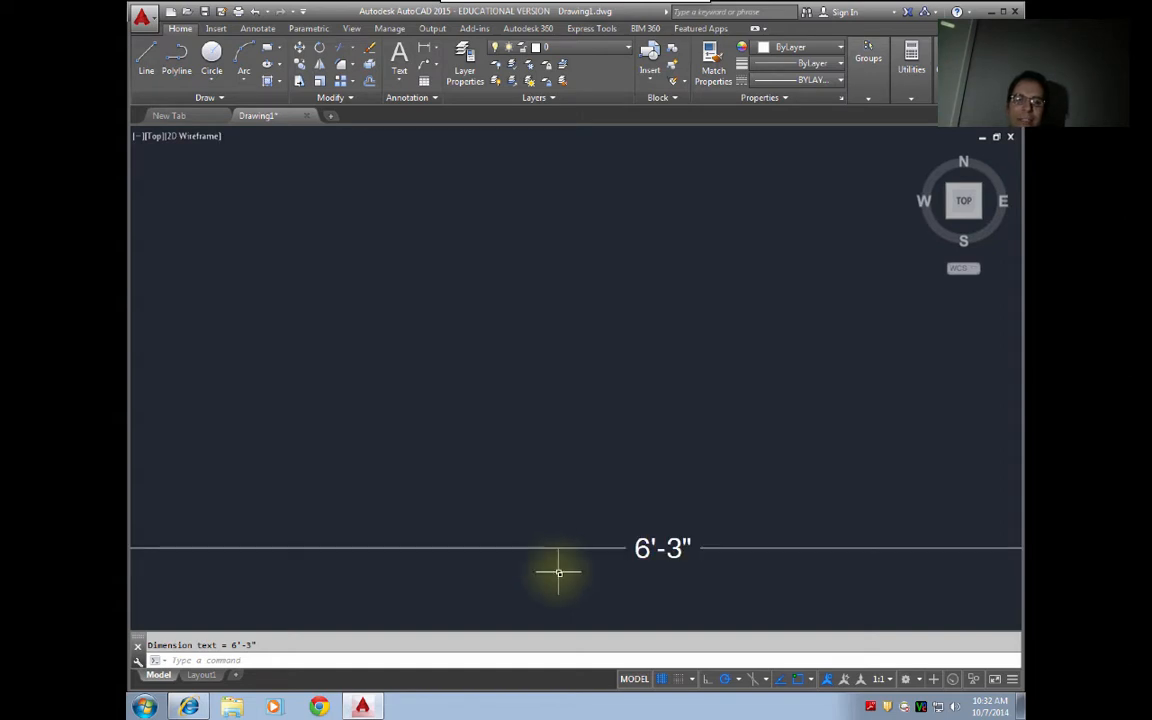
# - Delete the small rectangle together with its linear dimension, keeping the dimensioned large rectangle
pyautogui.scroll(-5, 559, 572)
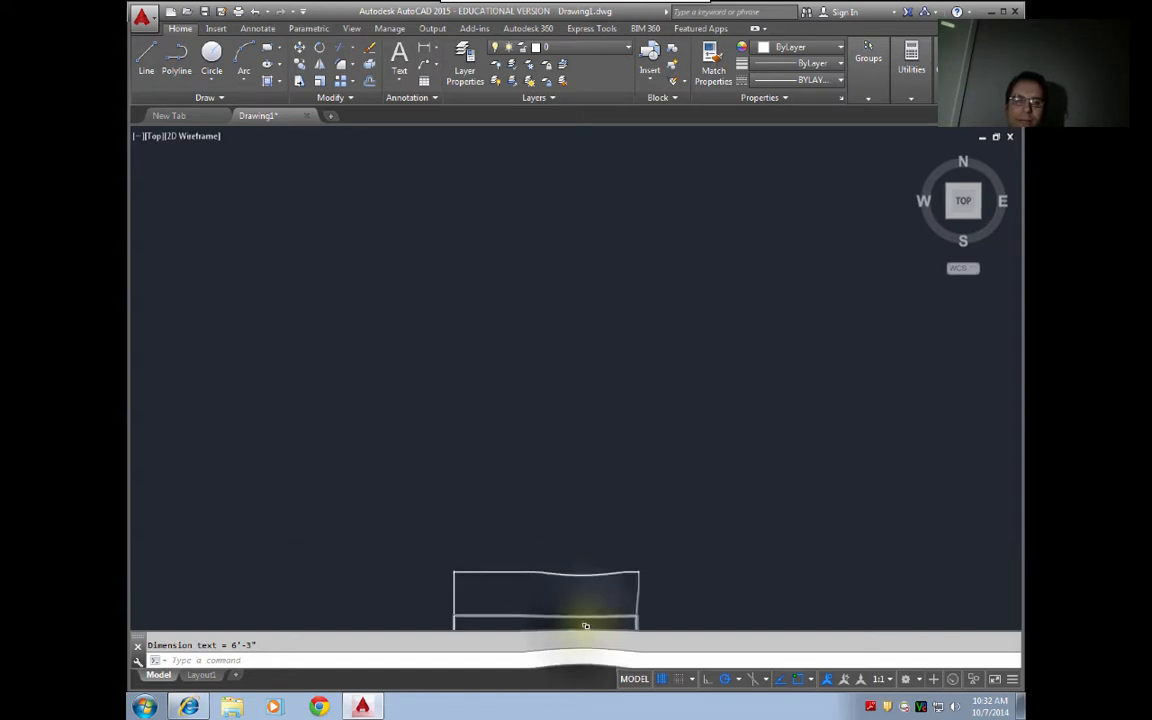
pyautogui.moveTo(580, 616); pyautogui.dragTo(510, 511)
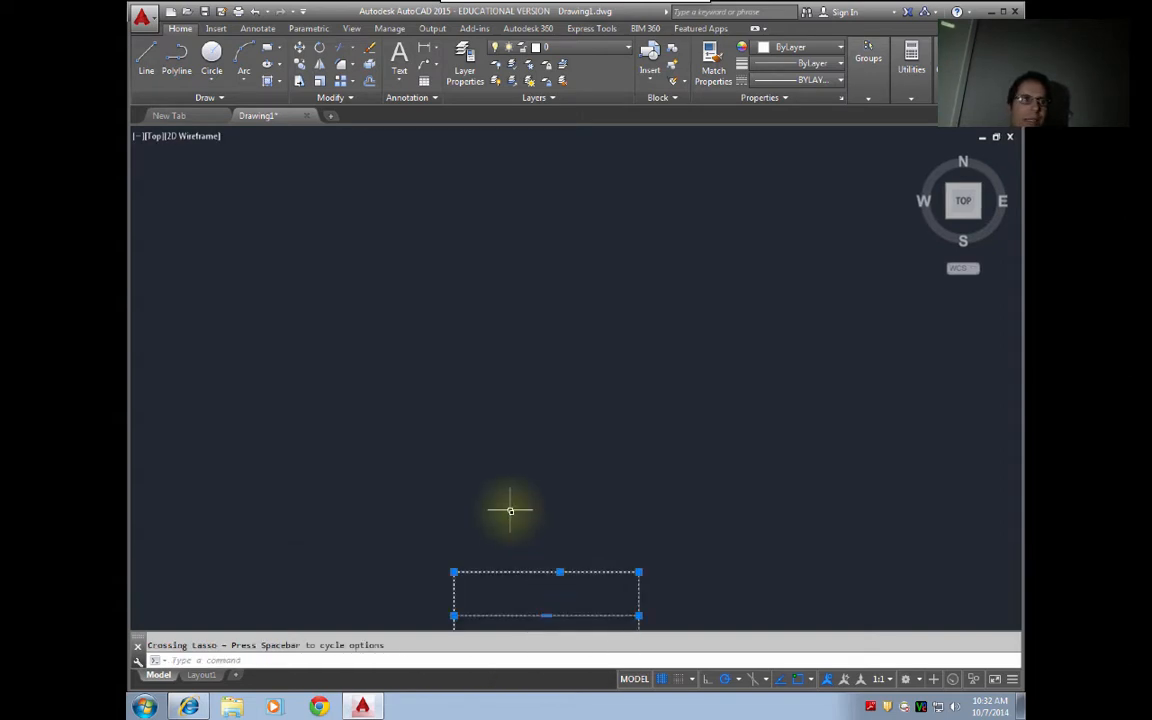
pyautogui.press('Delete')
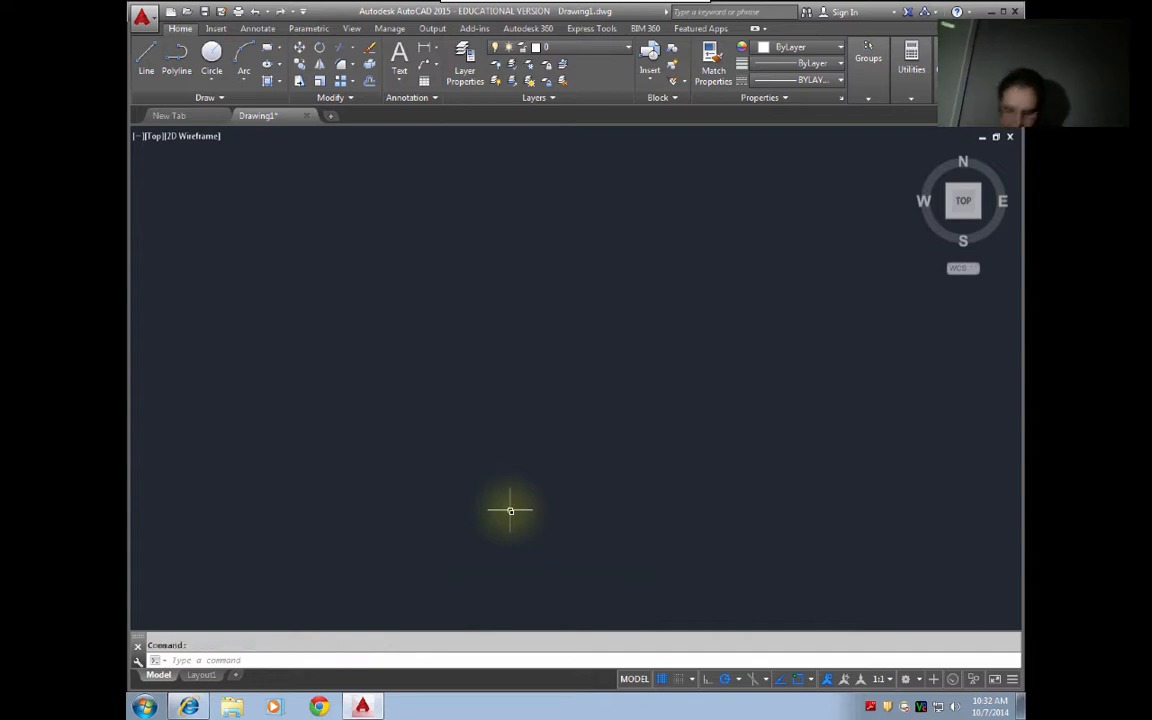
pyautogui.hotkey('ctrl', 'z')
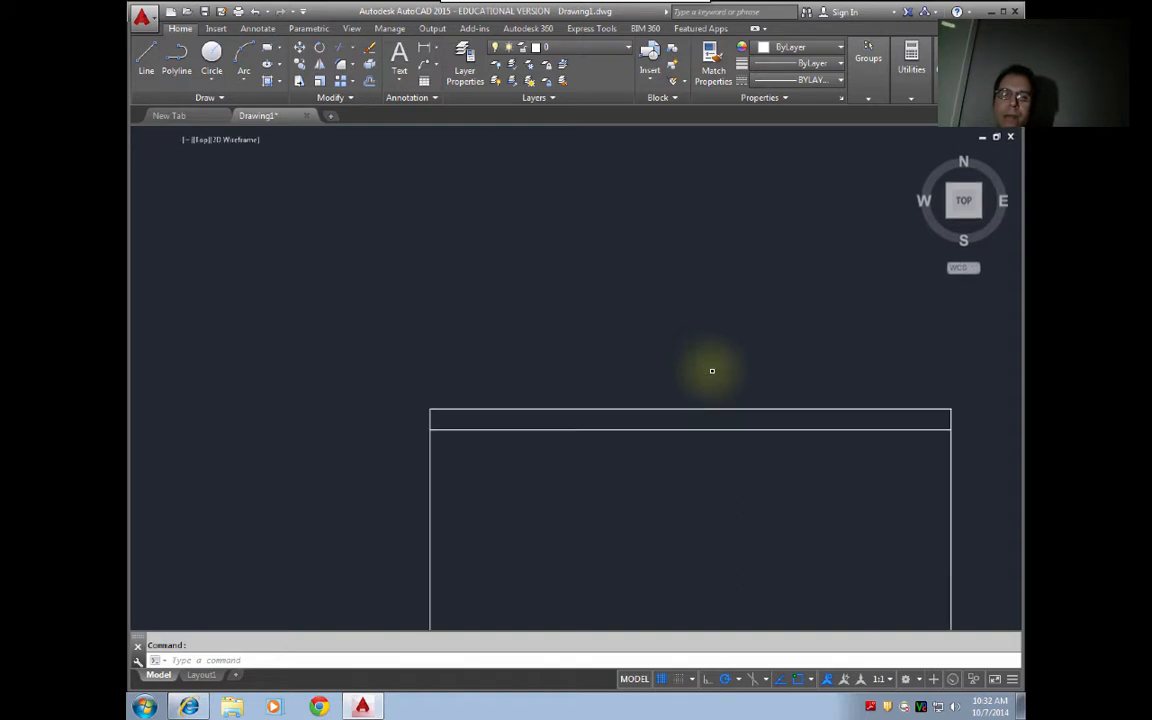
# - Highlight the linear dimension along the large rectangle's upper edge to locate its text at midspan, and clear the selection
pyautogui.middleClick(712, 371)
pyautogui.middleClick(712, 371)
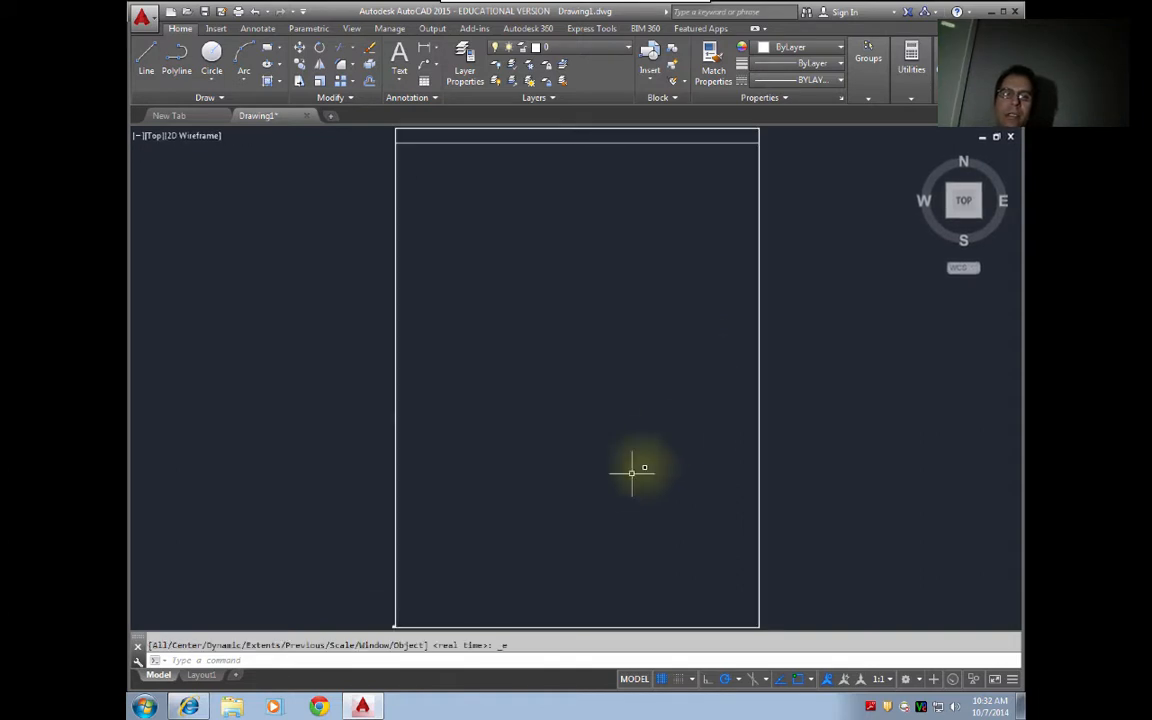
pyautogui.click(578, 134)
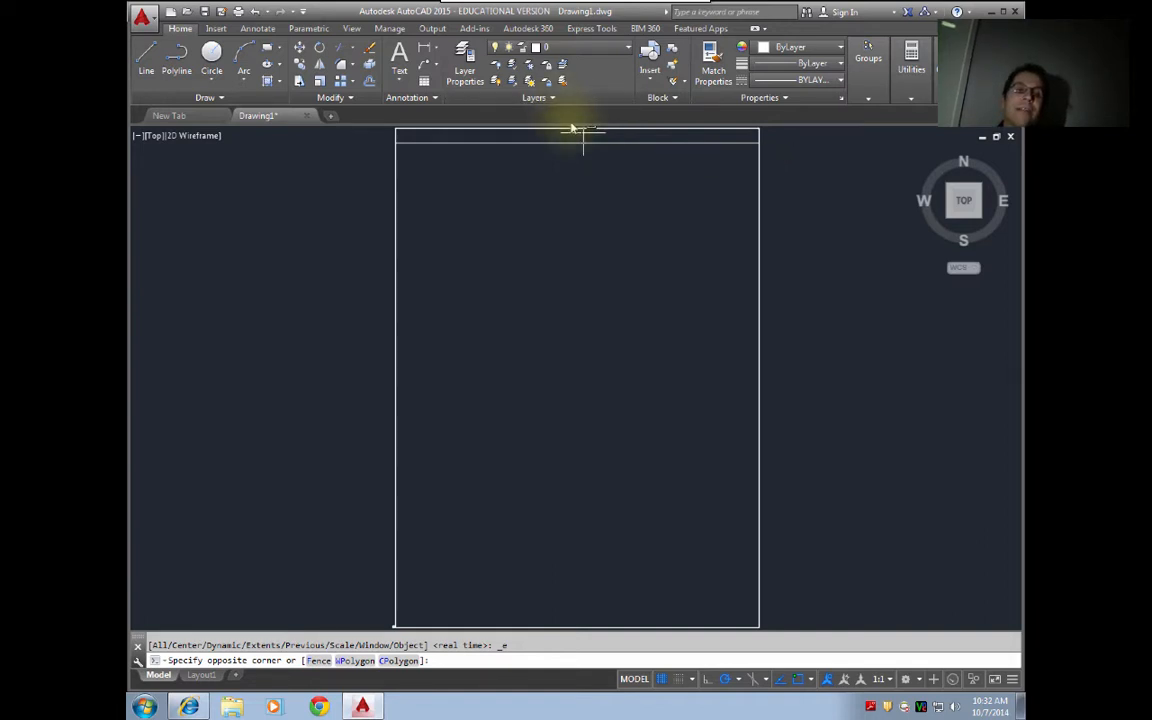
pyautogui.click(568, 131)
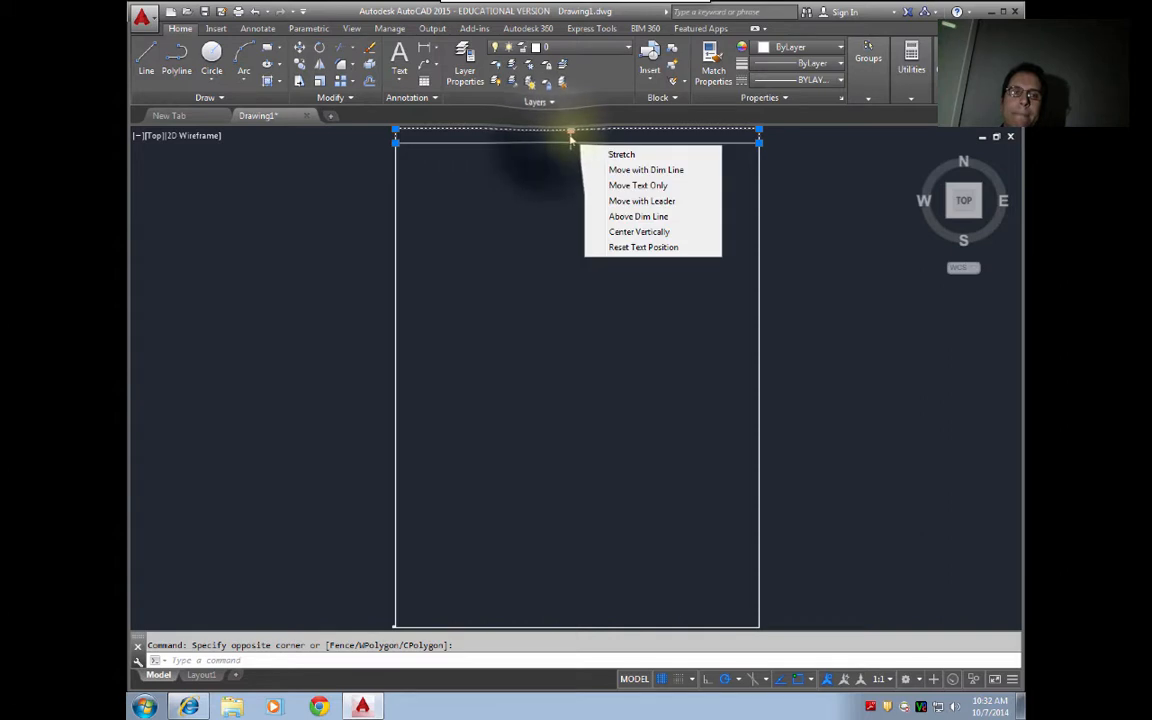
pyautogui.click(548, 139)
pyautogui.press('Escape')
pyautogui.press('Escape')
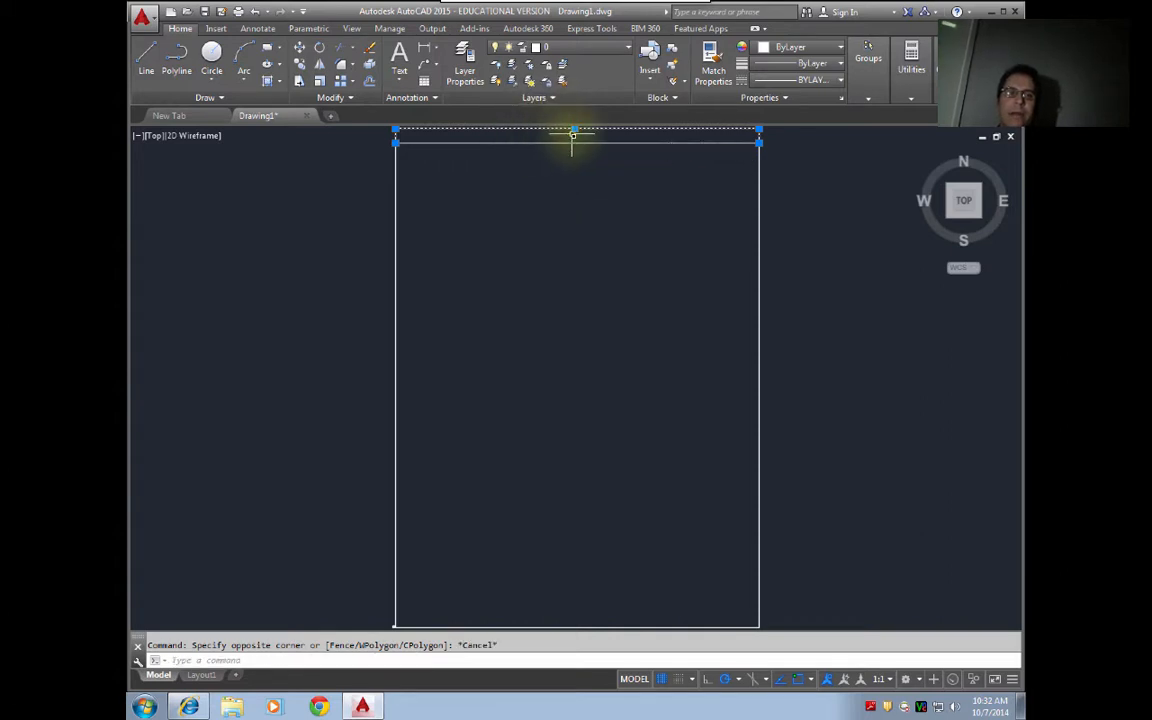
pyautogui.scroll(5, 576, 135)
pyautogui.moveTo(576, 135)
pyautogui.mouseDown(button='middle')
pyautogui.moveTo(586, 283)
pyautogui.moveTo(576, 347)
pyautogui.mouseUp(button='middle')
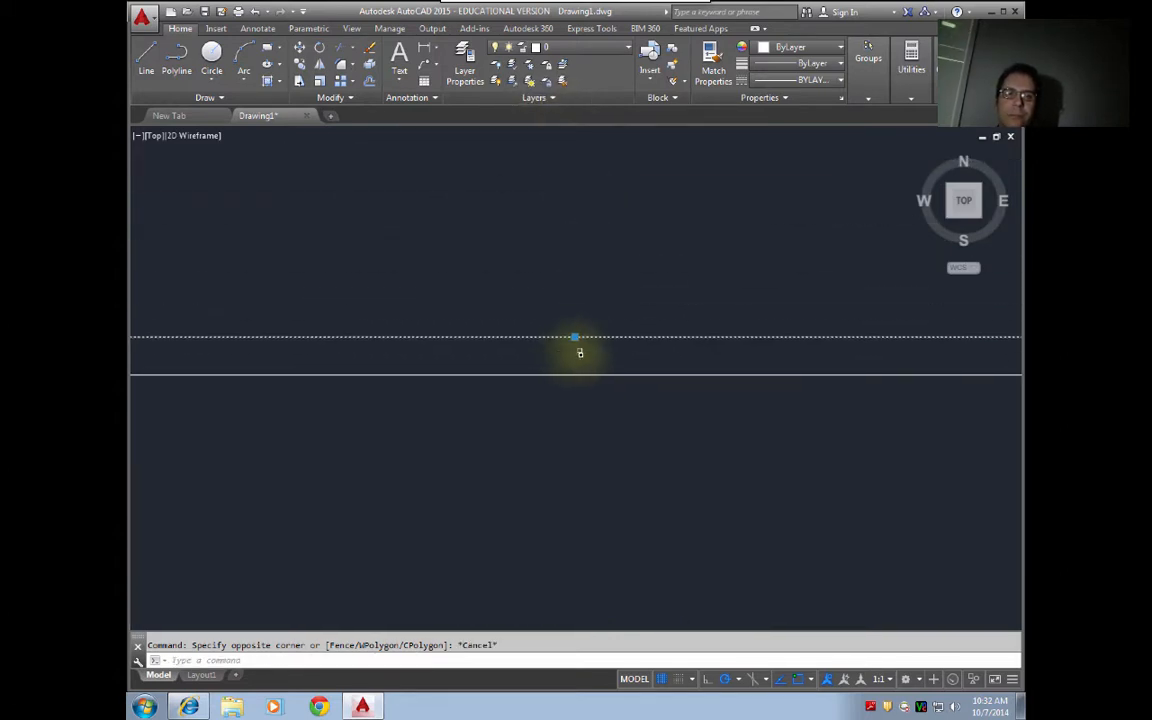
pyautogui.press('Escape')
# - Read the large rectangle's dimension text up close and compare its legibility at different view scales
pyautogui.scroll(4, 583, 329)
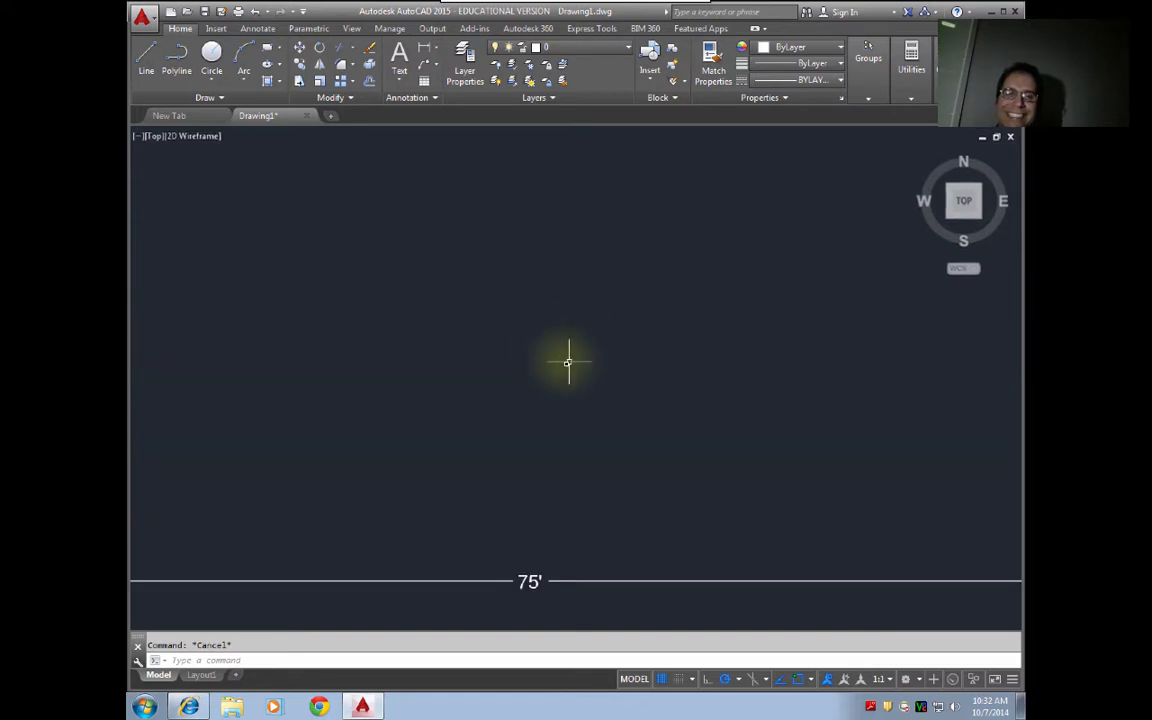
pyautogui.moveTo(586, 504); pyautogui.dragTo(679, 256, button='middle')
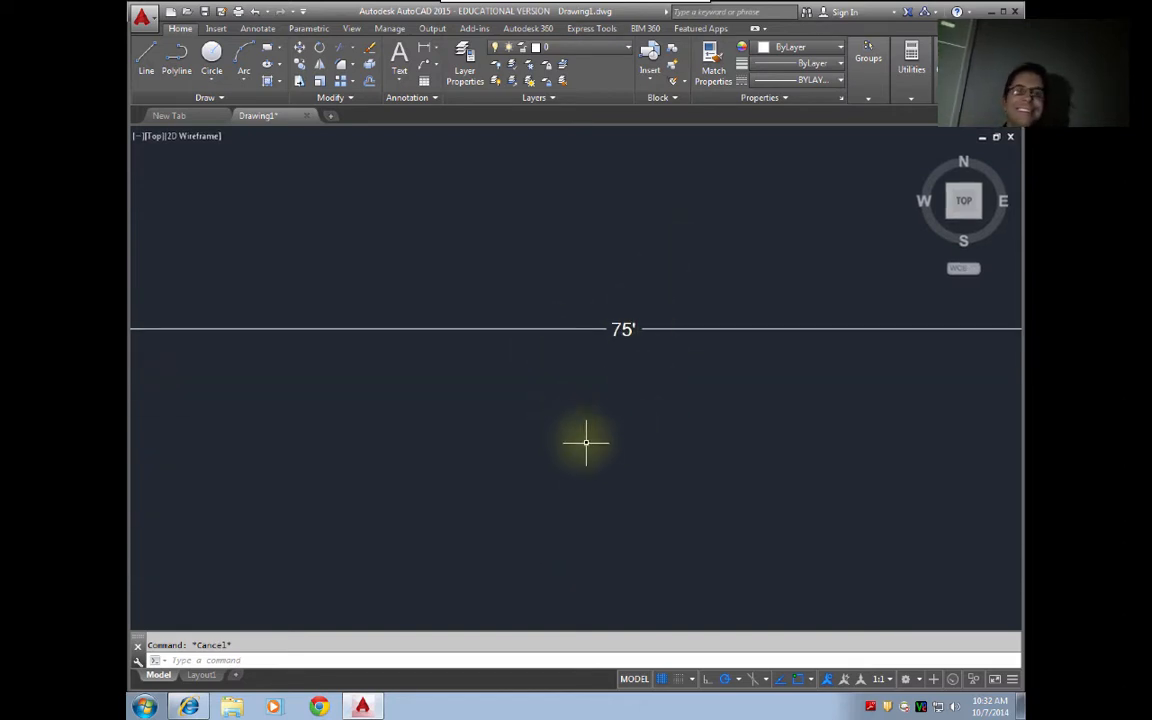
pyautogui.moveTo(586, 442)
pyautogui.mouseDown(button='middle')
pyautogui.moveTo(604, 355)
pyautogui.moveTo(500, 333)
pyautogui.mouseUp(button='middle')
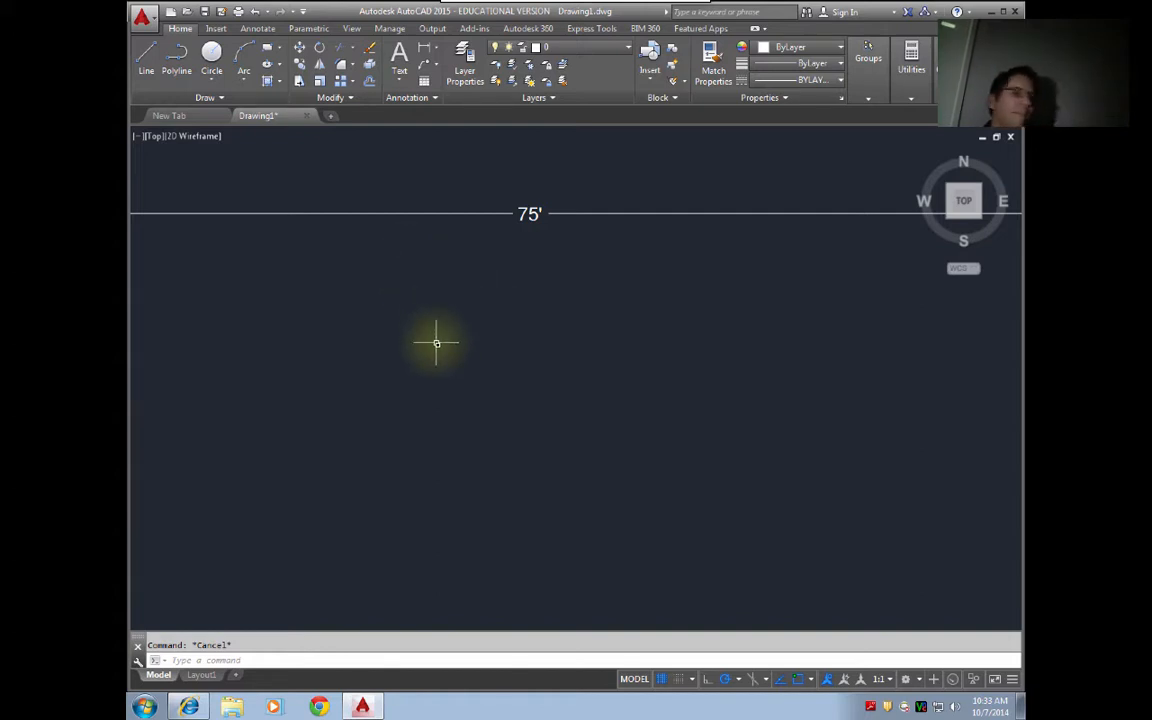
pyautogui.scroll(-1, 436, 342)
pyautogui.scroll(3, 435, 343)
pyautogui.scroll(-5, 435, 343)
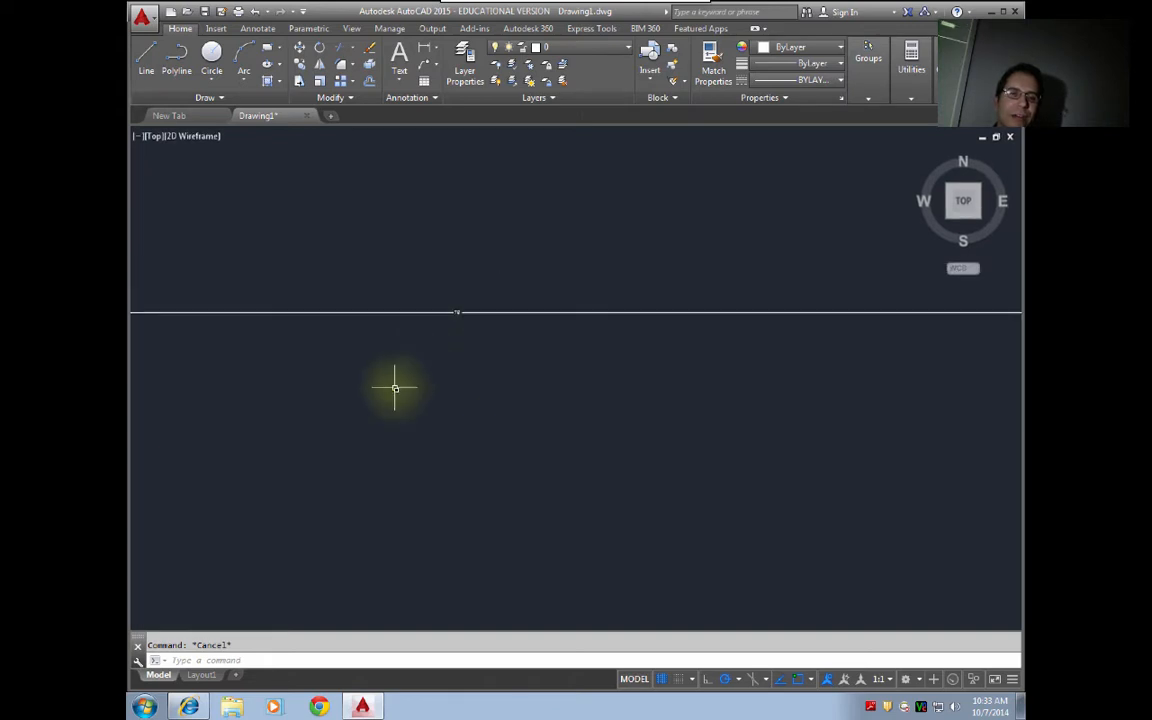
pyautogui.scroll(4, 395, 388)
pyautogui.scroll(-6, 465, 430)
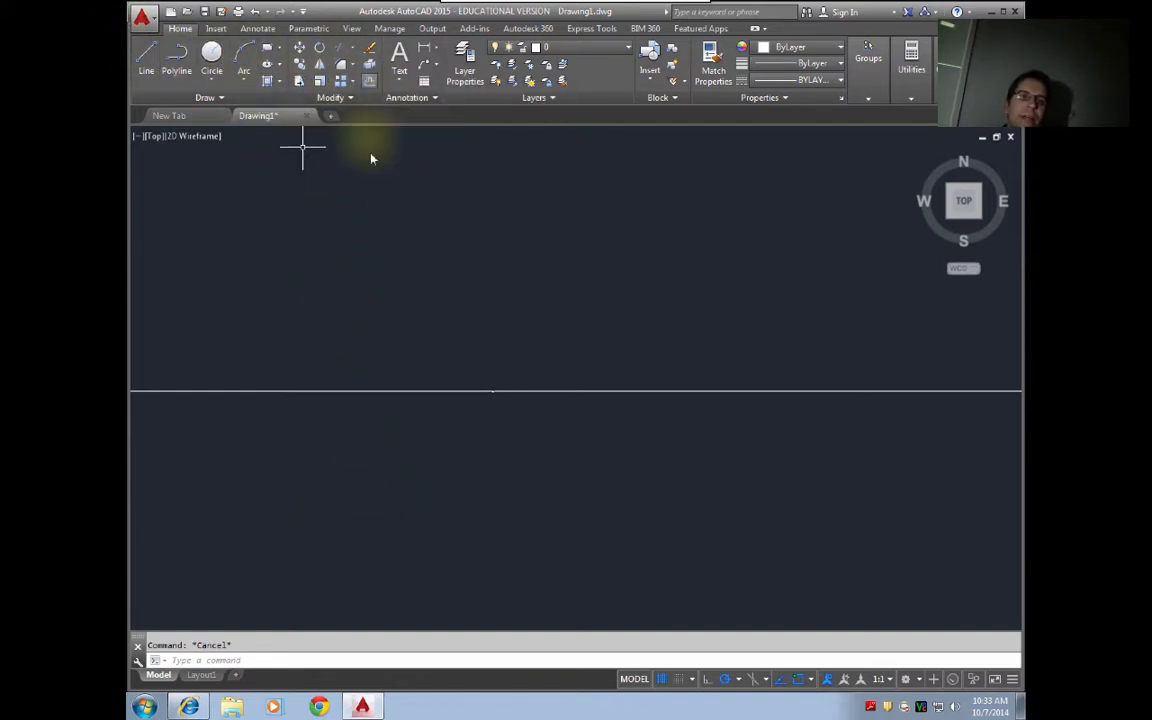
# - Draw a rectangle 75' wide and 100' high, starting just above the dimension line and left of its text, and view the full extents
pyautogui.write('rec')
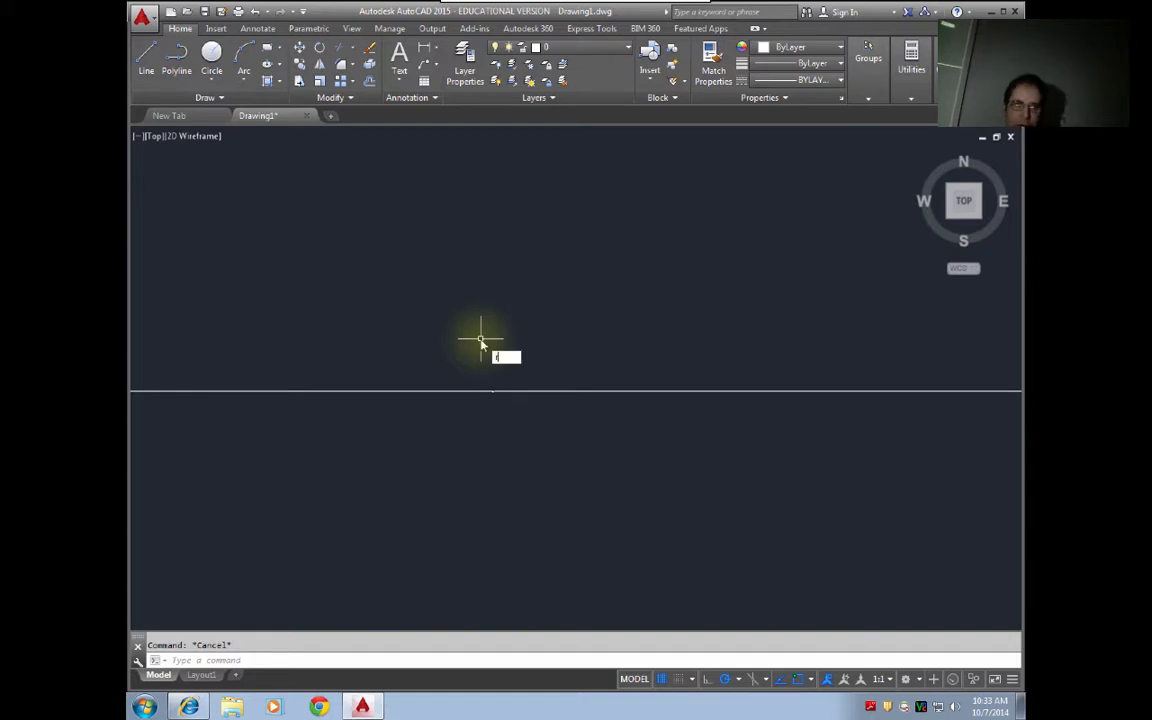
pyautogui.press('Return')
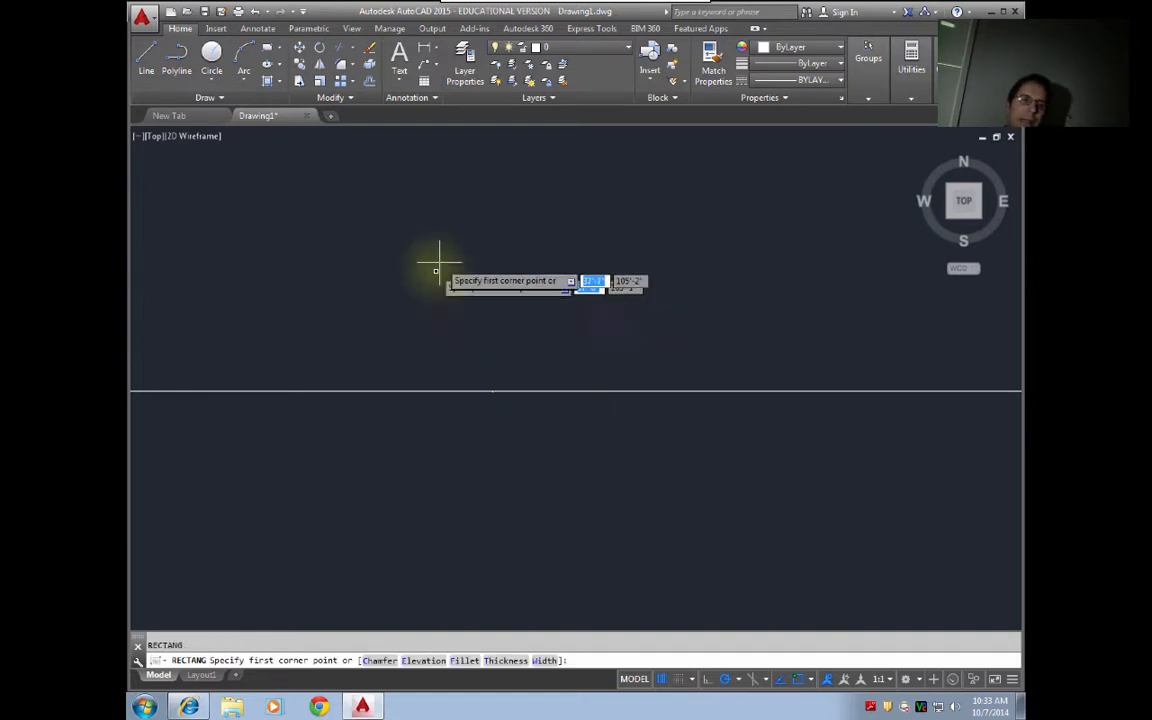
pyautogui.click(302, 341)
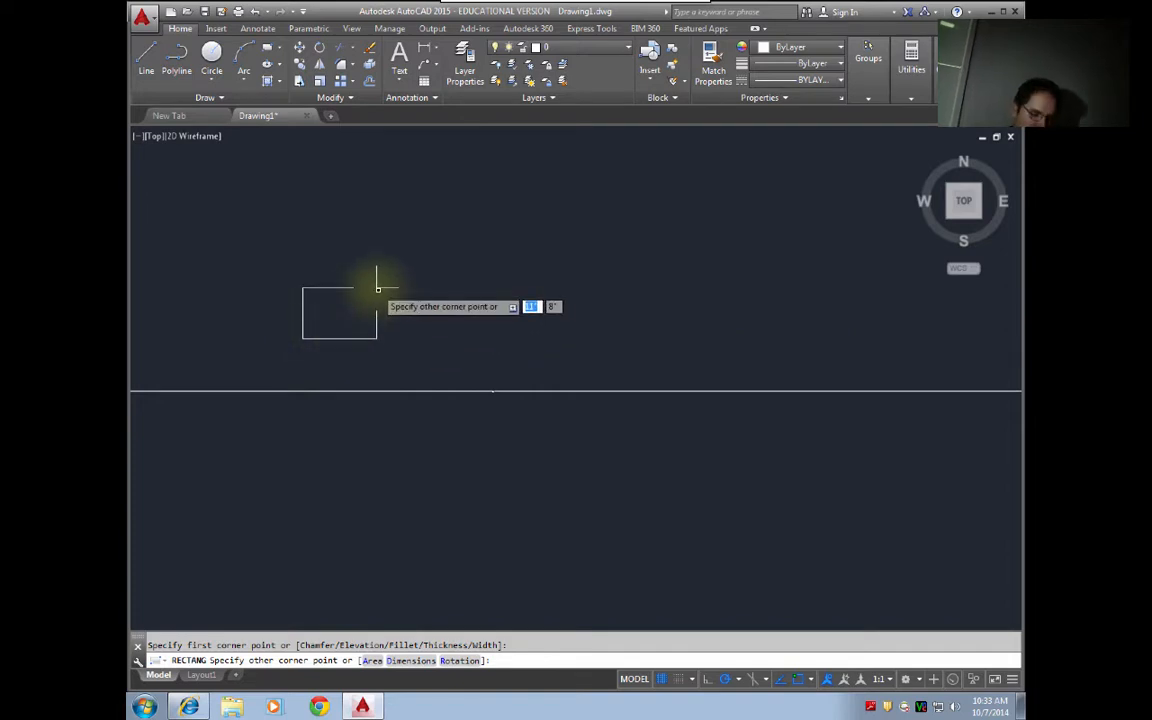
pyautogui.press('Tab')
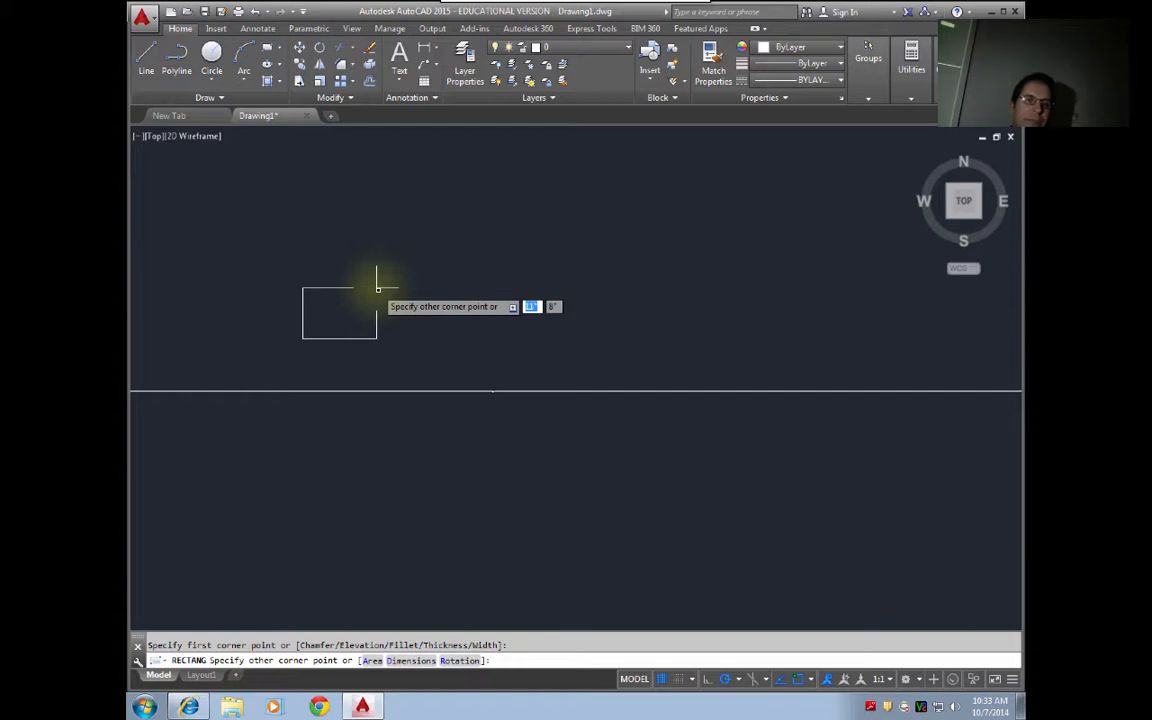
pyautogui.write('8')
pyautogui.press('Tab')
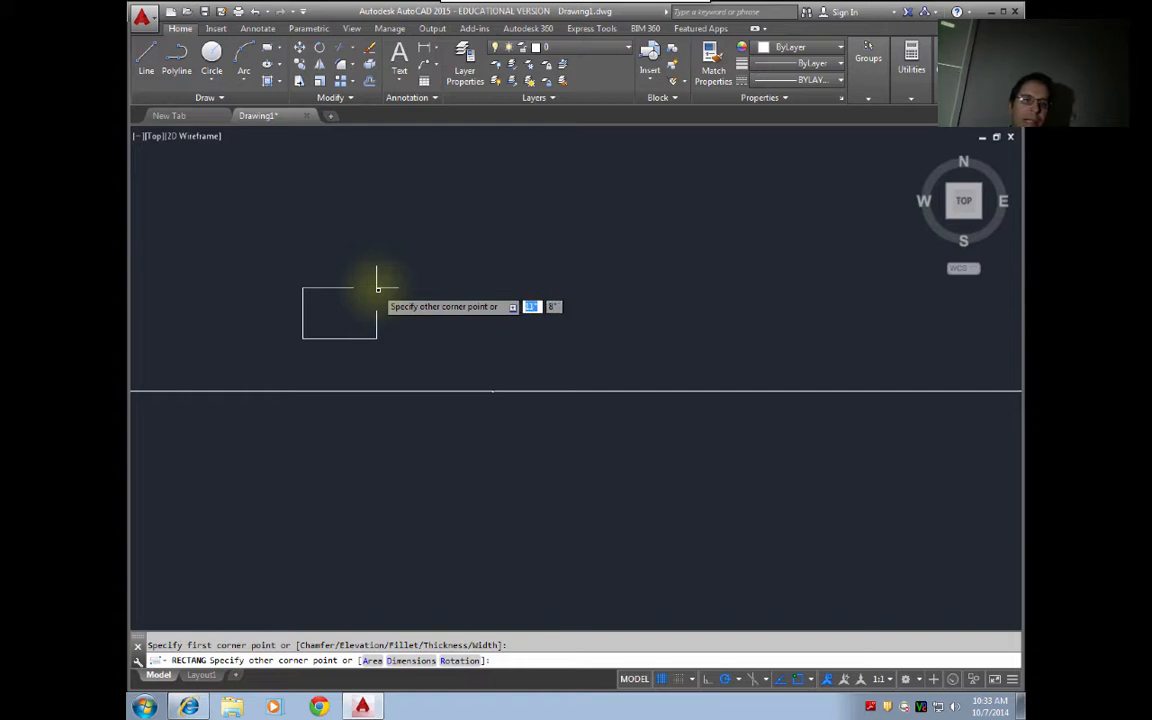
pyautogui.press('Tab')
pyautogui.press('Tab')
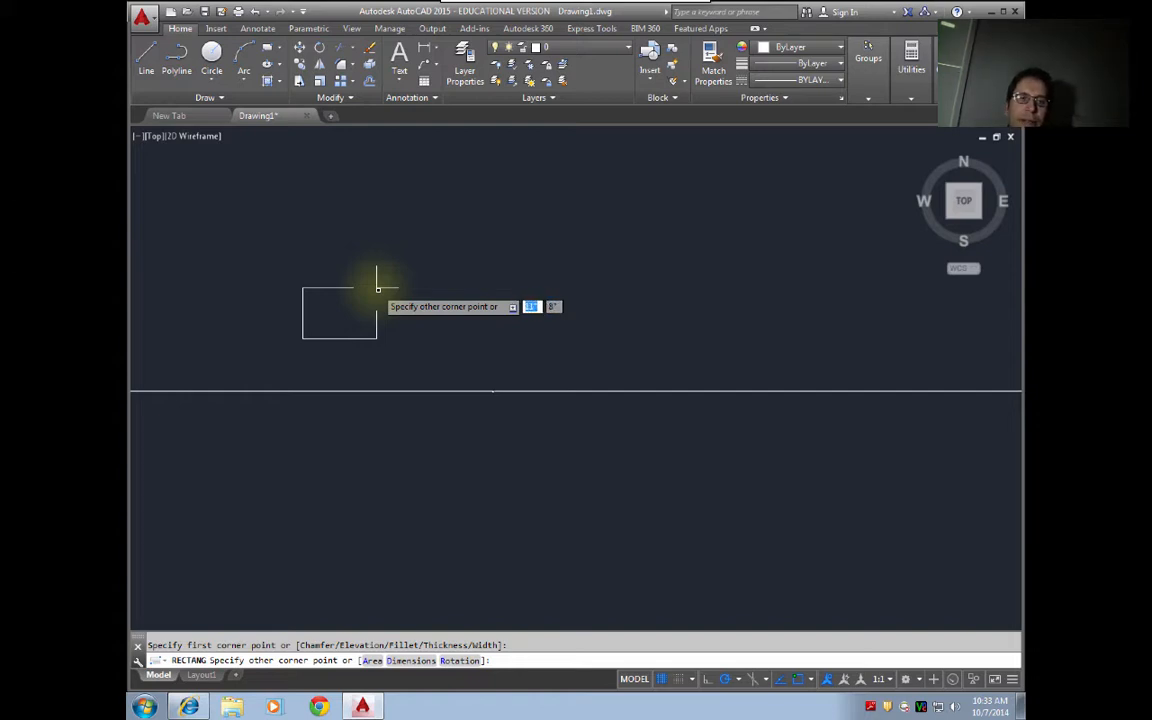
pyautogui.write('75')
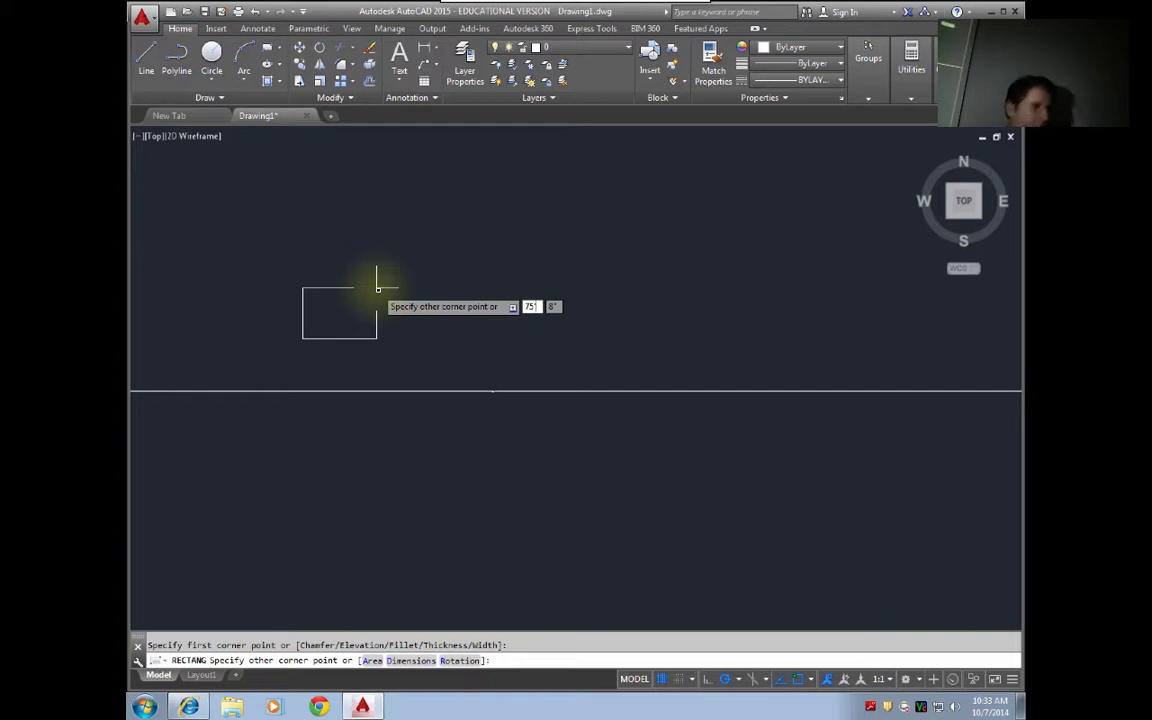
pyautogui.press('Tab')
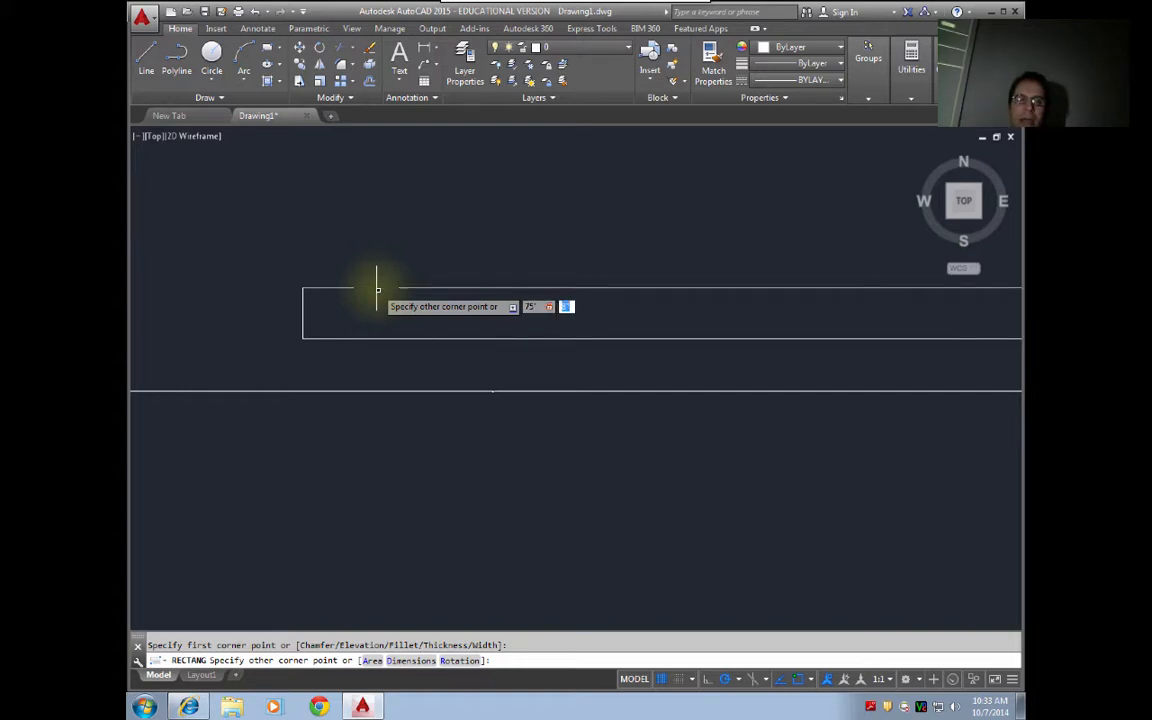
pyautogui.write("100'")
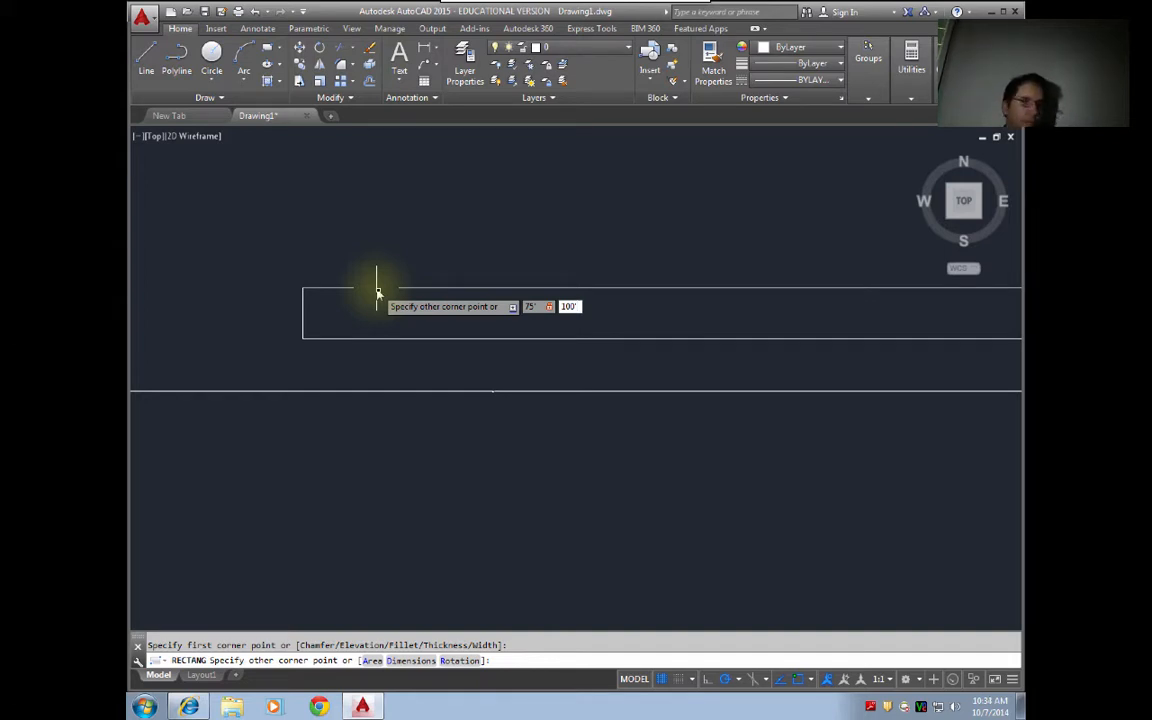
pyautogui.press('Return')
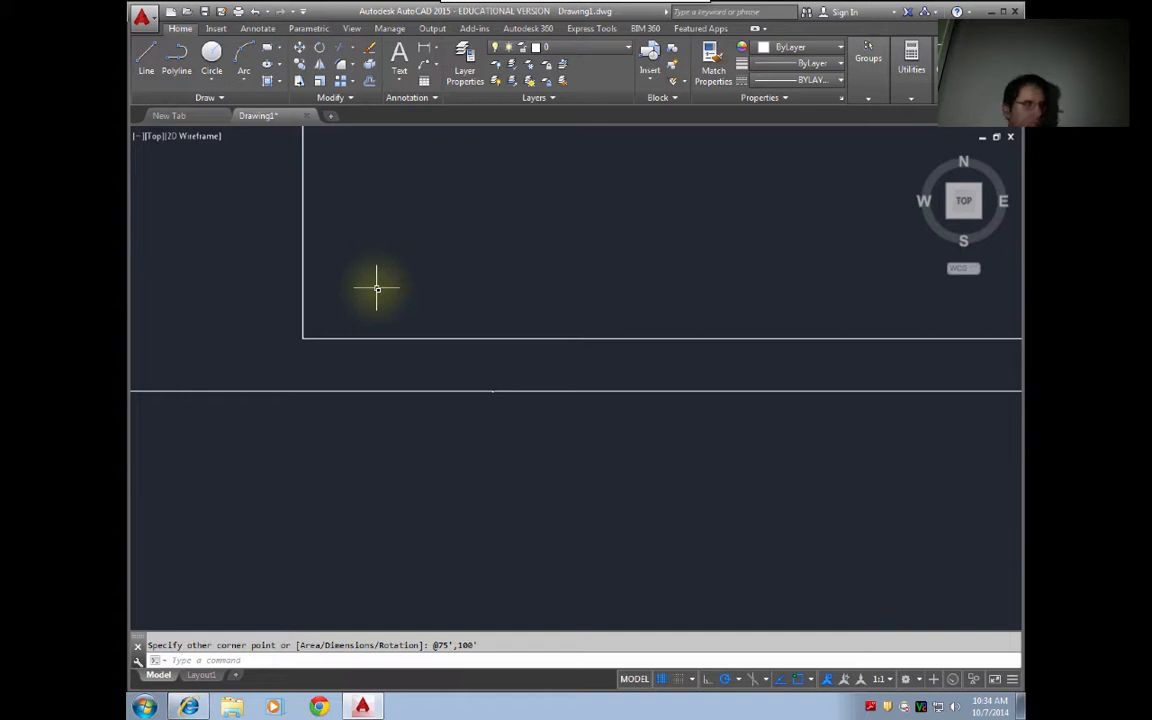
pyautogui.write('z')
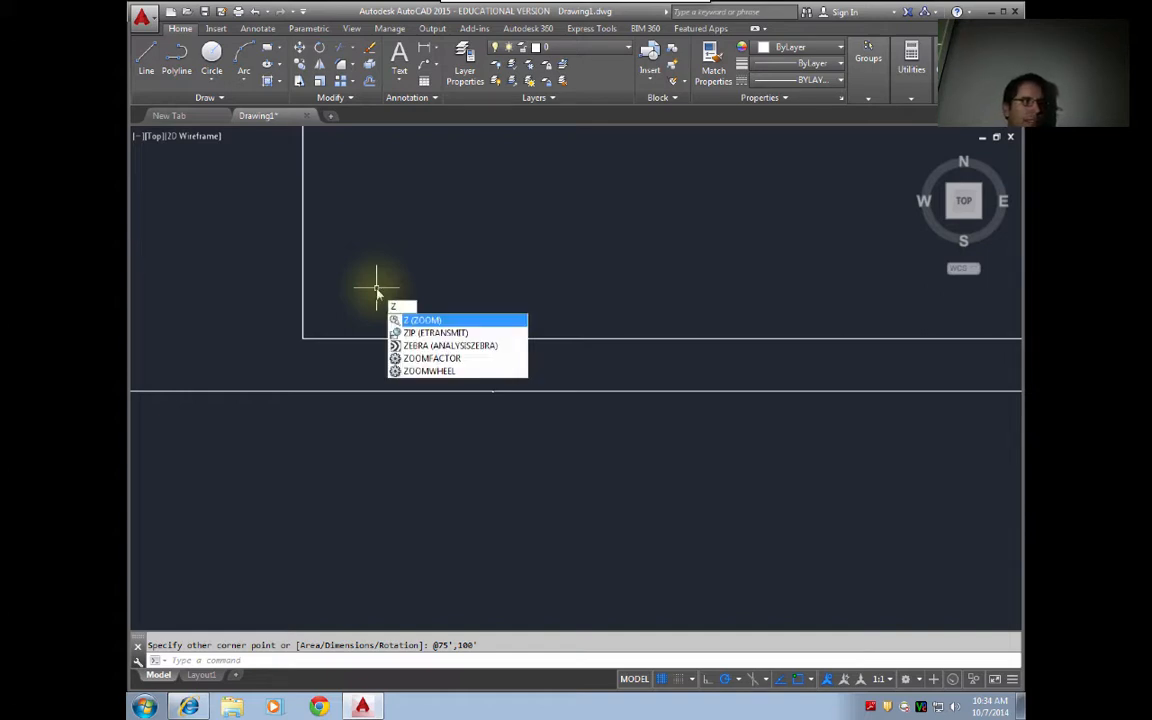
pyautogui.press('Return')
pyautogui.write('e')
pyautogui.press('Return')
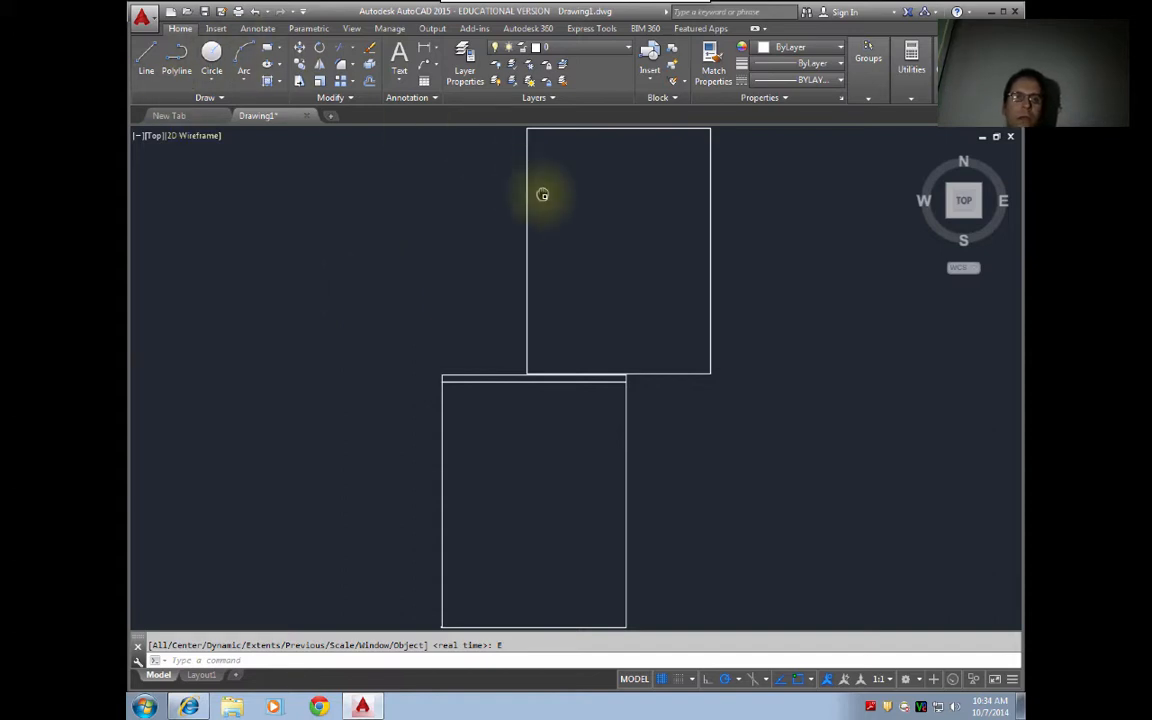
# - Delete the newly drawn upper 75' by 100' rectangle, keeping the dimensioned one below it
pyautogui.moveTo(542, 193); pyautogui.dragTo(492, 249, button='middle')
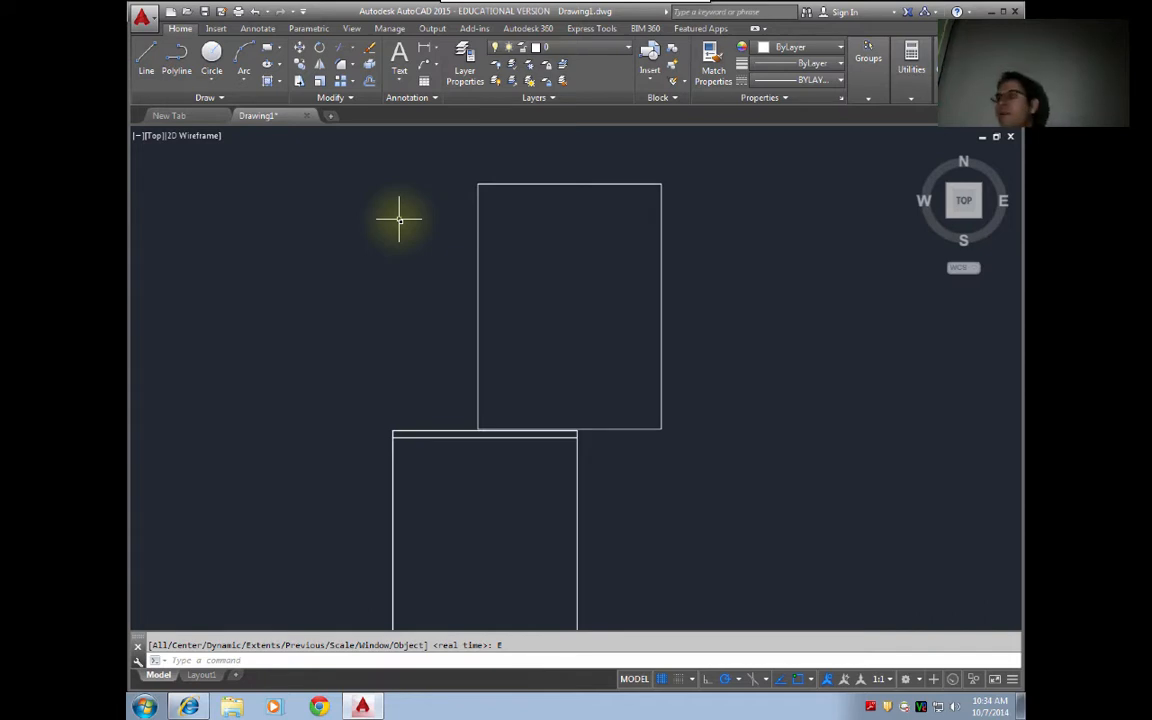
pyautogui.click(531, 207)
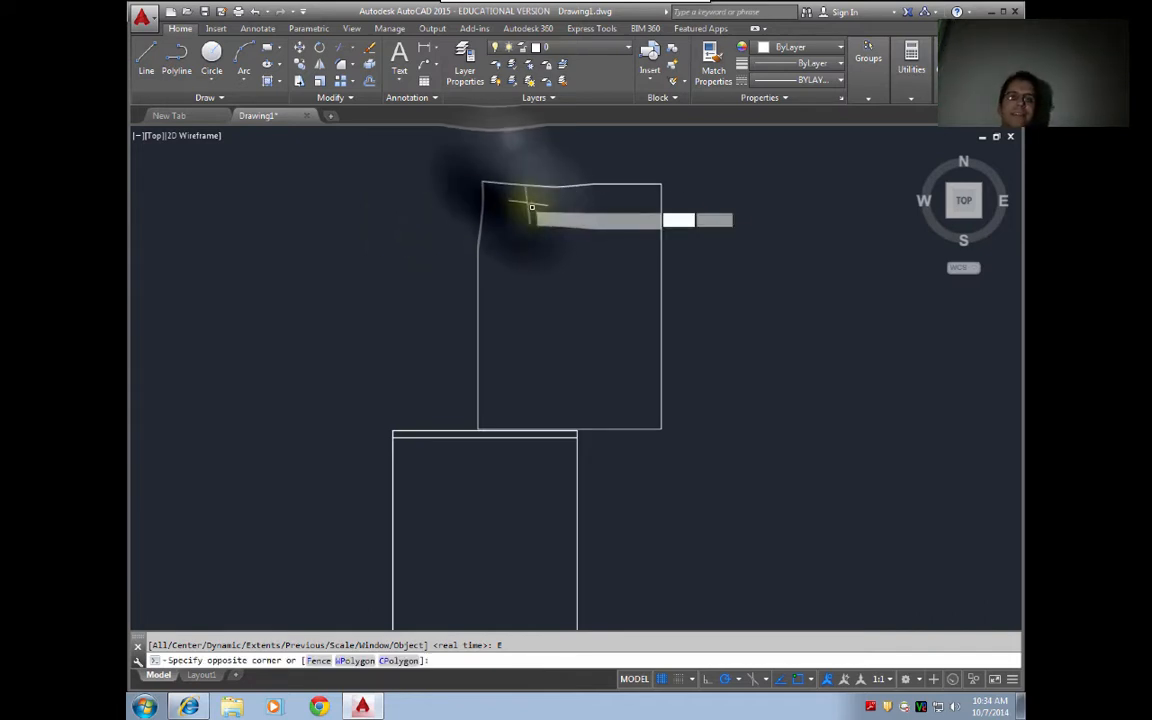
pyautogui.click(490, 167)
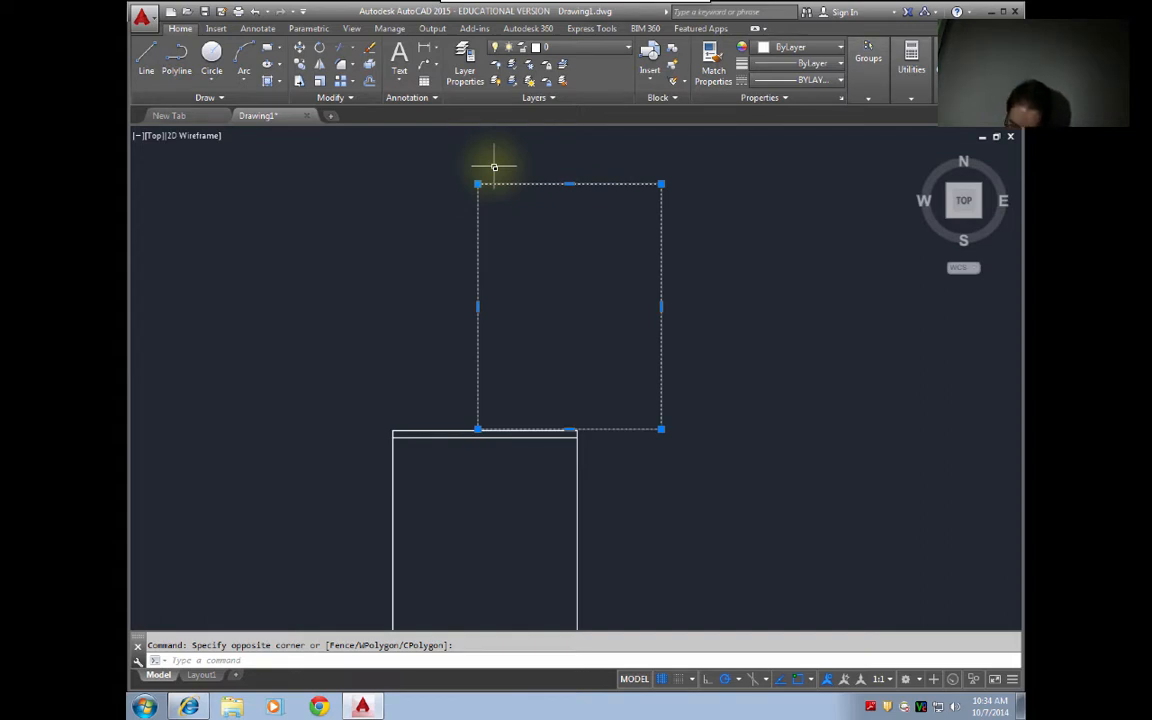
pyautogui.press('Delete')
# - Examine the remaining rectangle's upper dimension up close and at full view to judge its text size against the rectangle
pyautogui.moveTo(534, 490); pyautogui.dragTo(594, 345, button='middle')
pyautogui.scroll(-2, 551, 229)
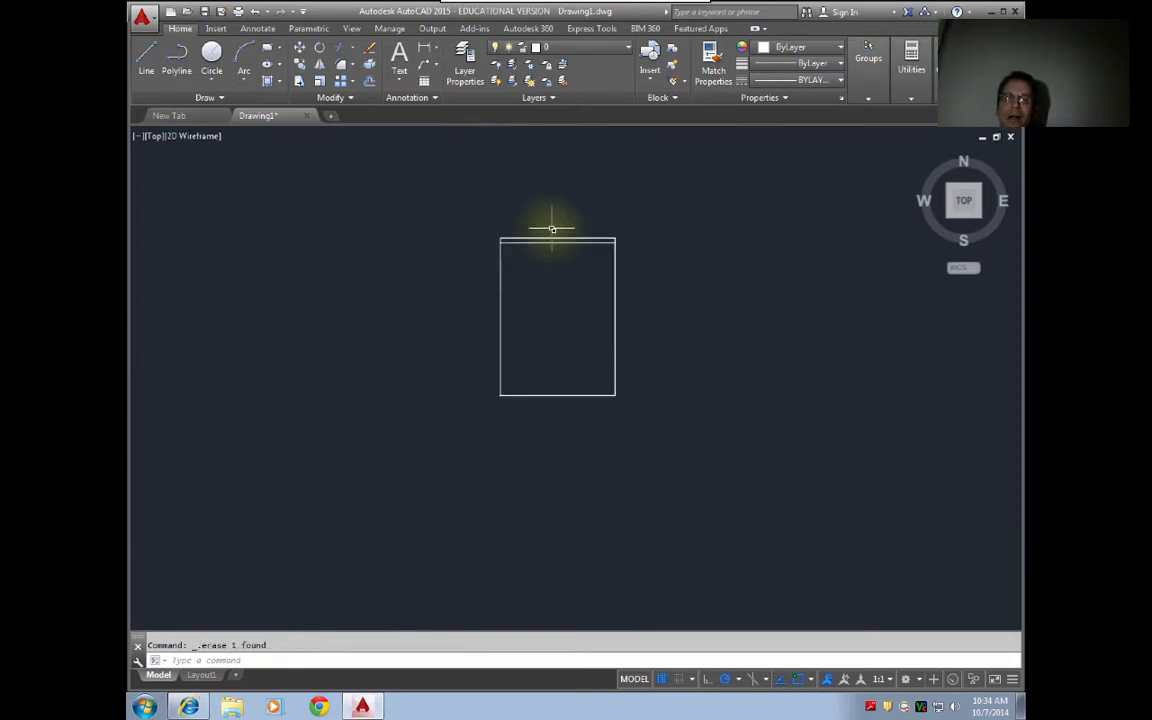
pyautogui.scroll(8, 556, 233)
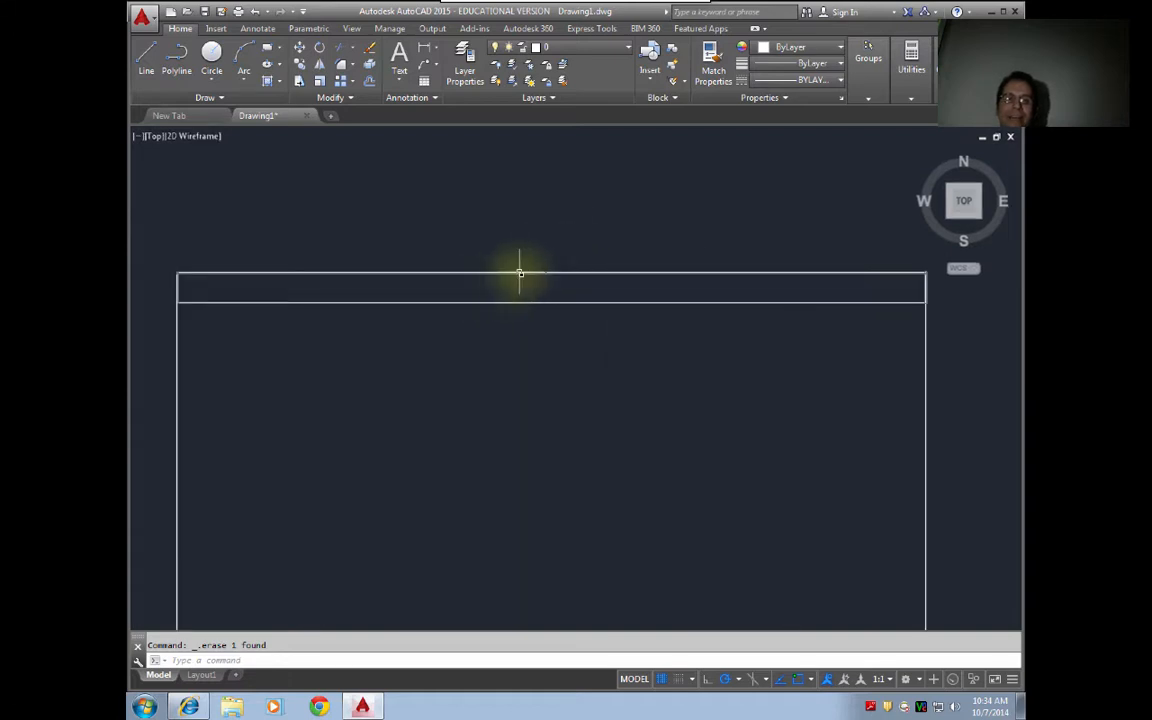
pyautogui.scroll(8, 519, 272)
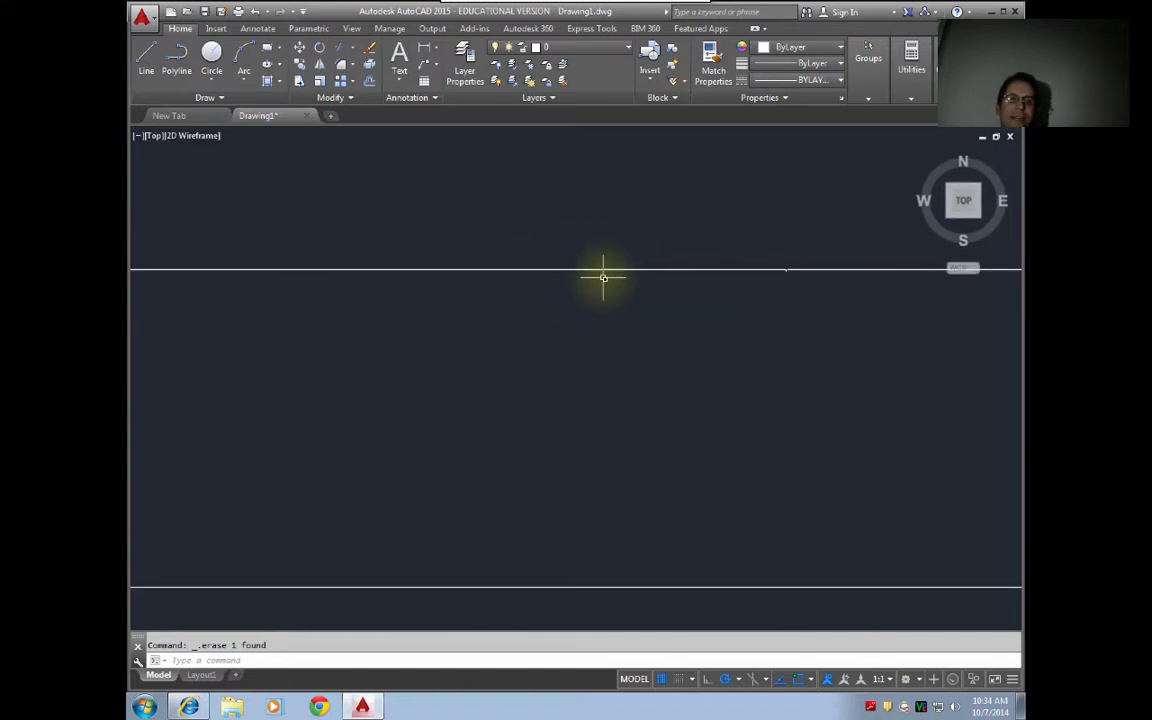
pyautogui.scroll(5, 603, 277)
pyautogui.scroll(2, 745, 293)
pyautogui.scroll(-3, 745, 292)
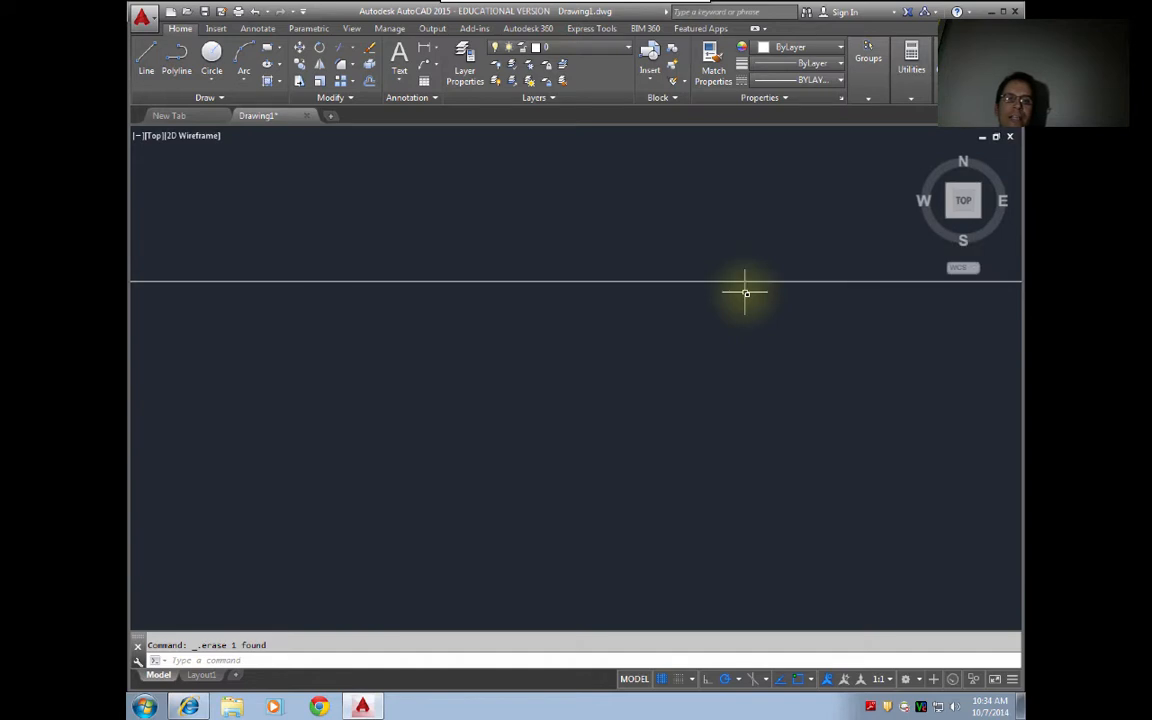
pyautogui.scroll(-5, 740, 298)
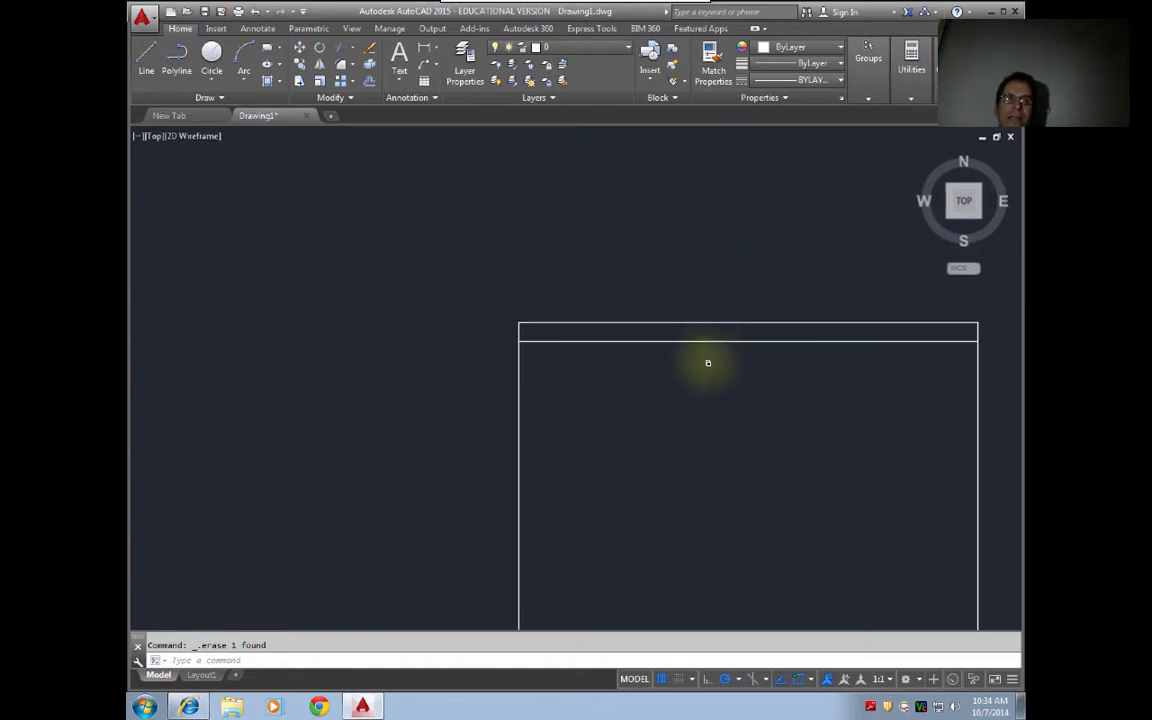
pyautogui.moveTo(708, 363)
pyautogui.mouseDown(button='middle')
pyautogui.moveTo(599, 260)
pyautogui.moveTo(594, 196)
pyautogui.mouseUp(button='middle')
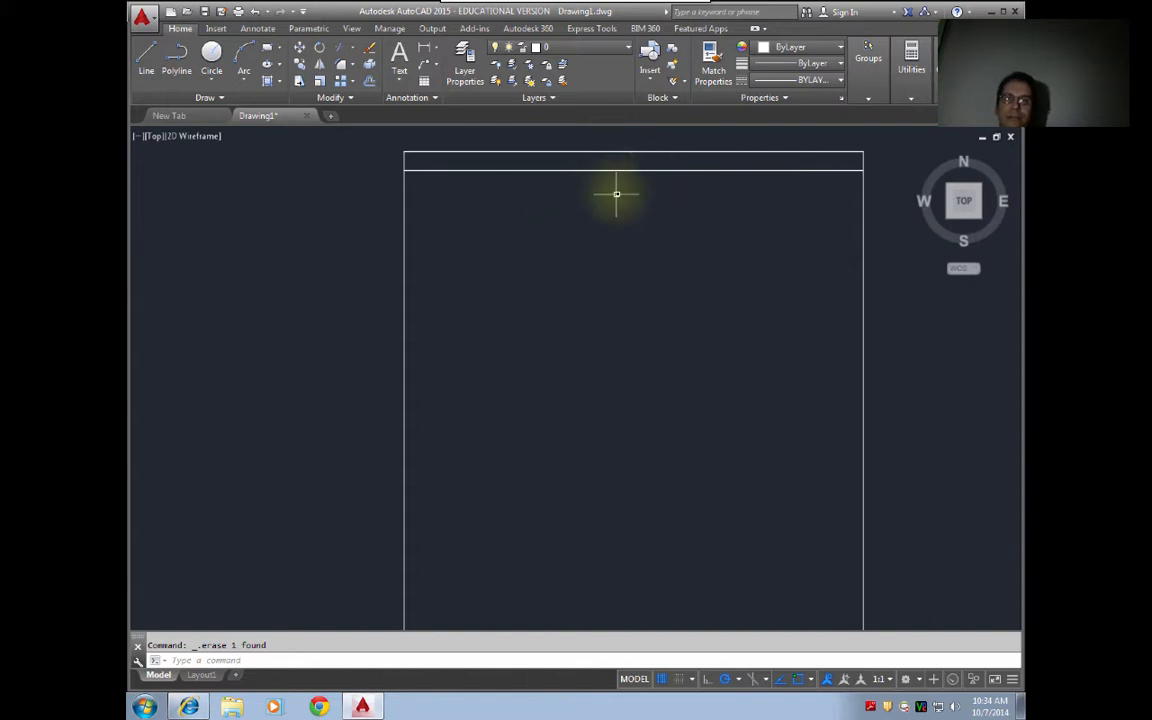
pyautogui.scroll(5, 625, 147)
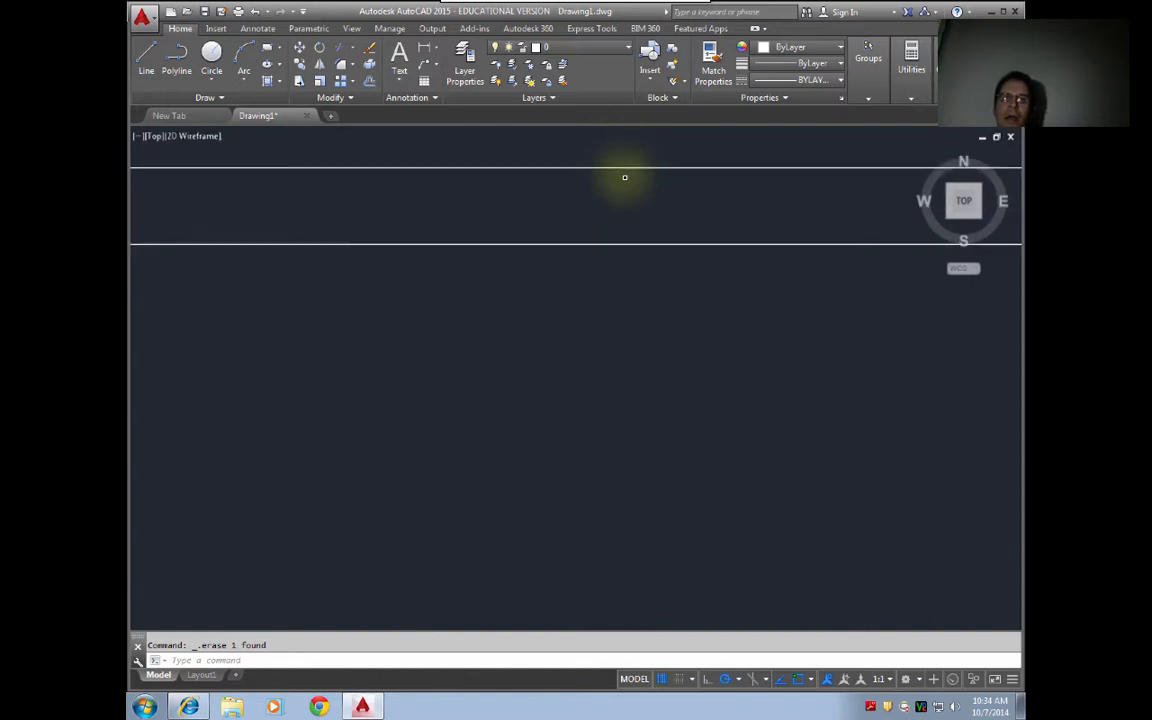
pyautogui.scroll(4, 645, 170)
pyautogui.scroll(-10, 571, 216)
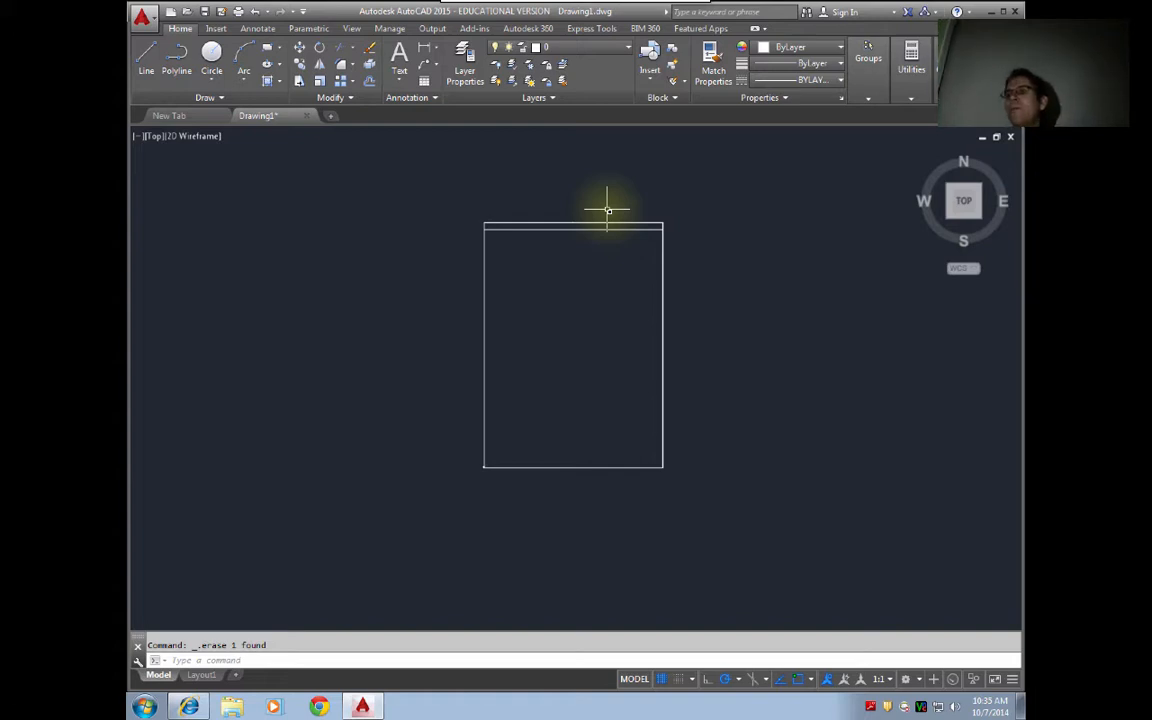
# - Review CLASS STYLE's arrow, line and text settings, and set its overall scale for dimension features to 400
pyautogui.write('D')
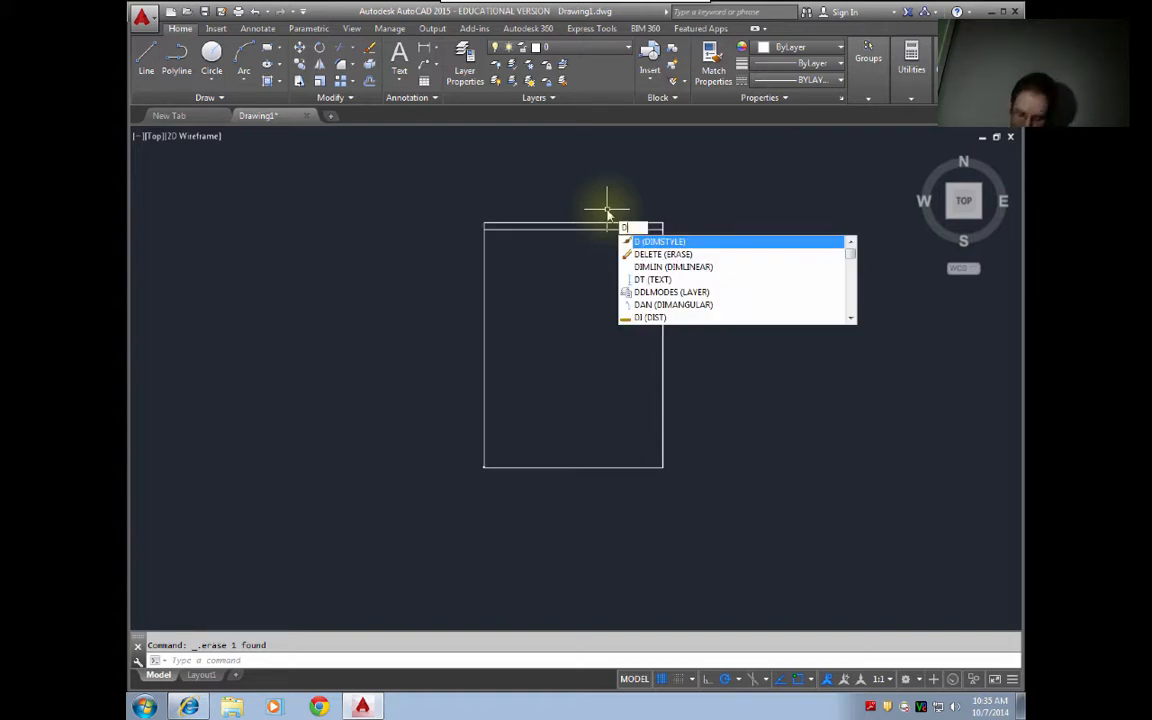
pyautogui.press('Return')
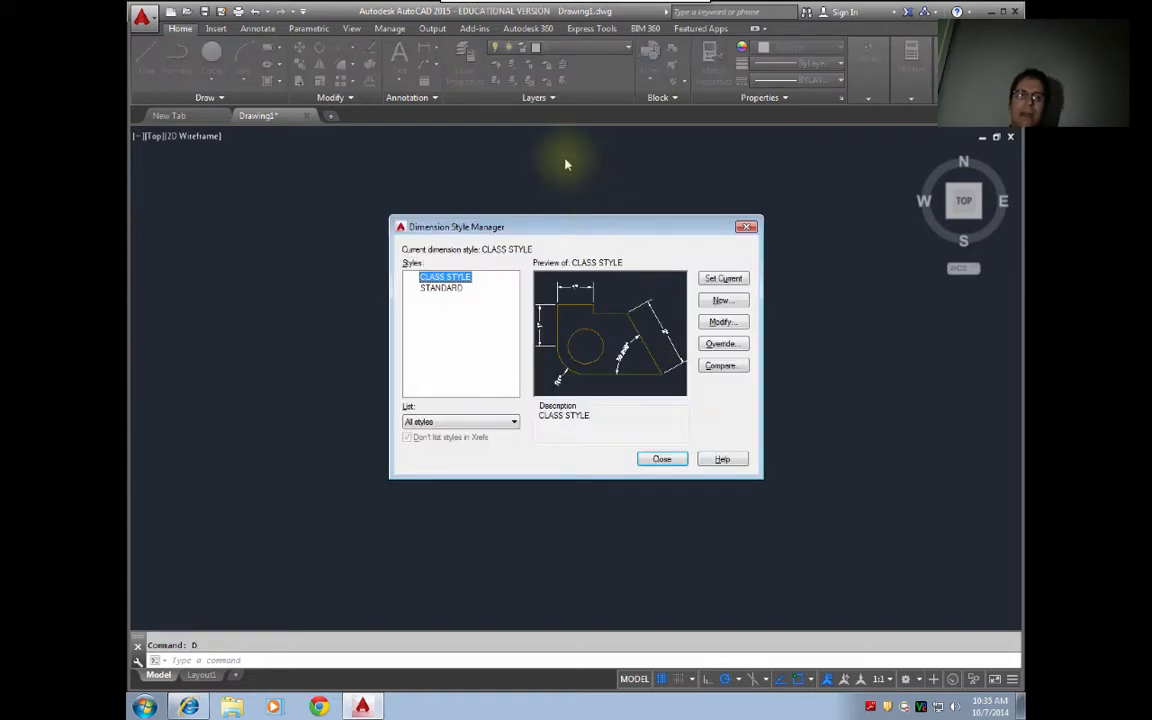
pyautogui.click(742, 325)
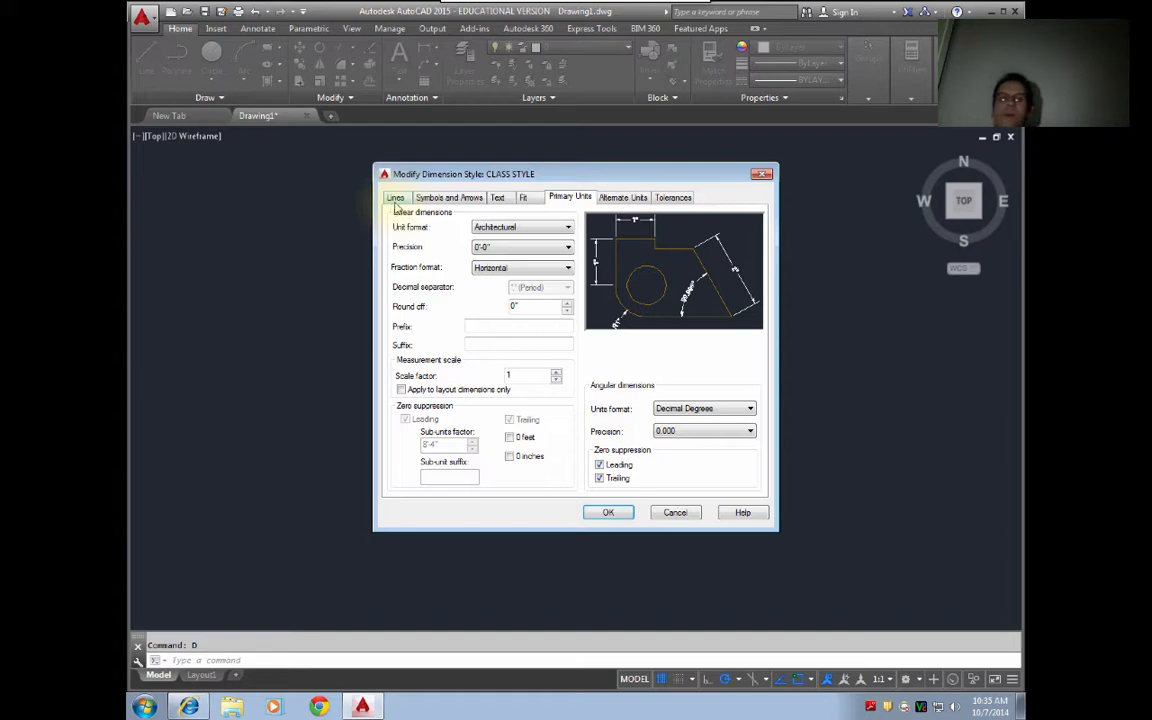
pyautogui.click(432, 198)
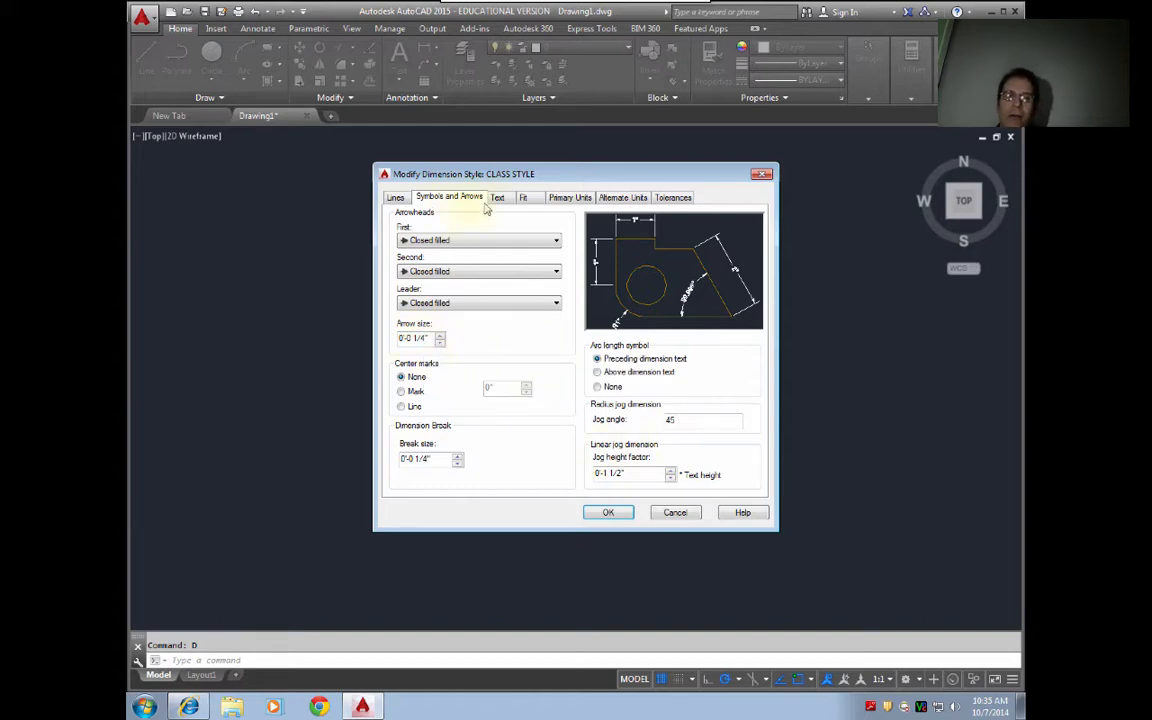
pyautogui.click(395, 197)
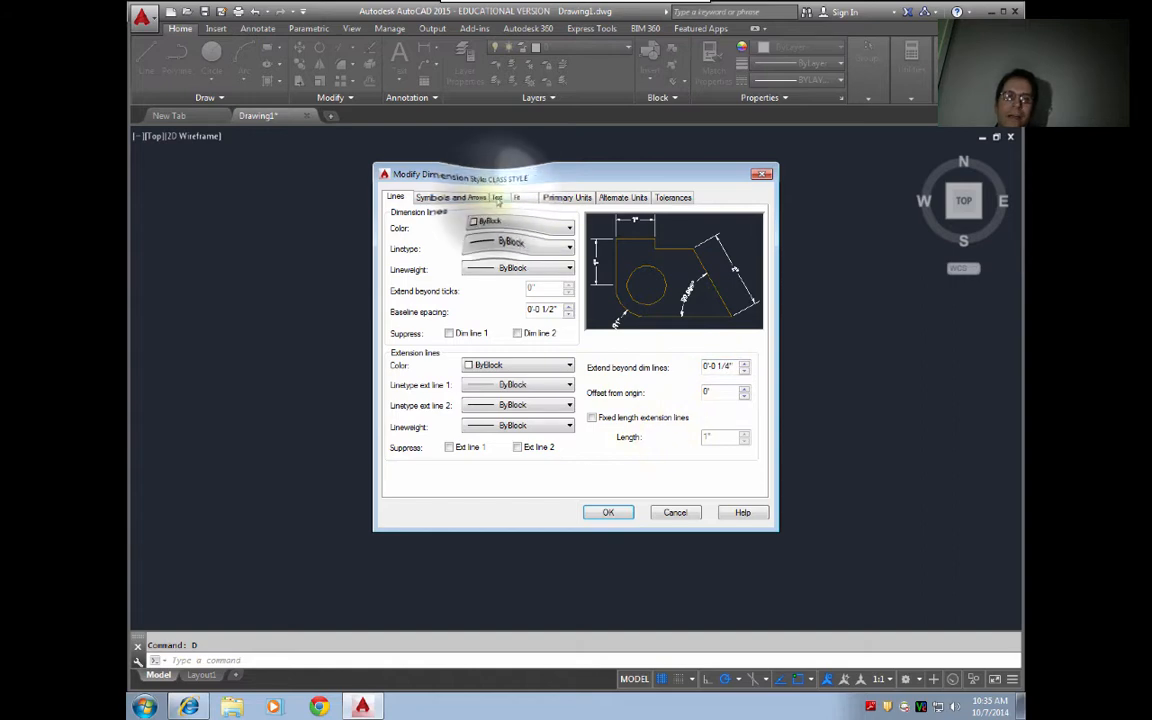
pyautogui.click(497, 197)
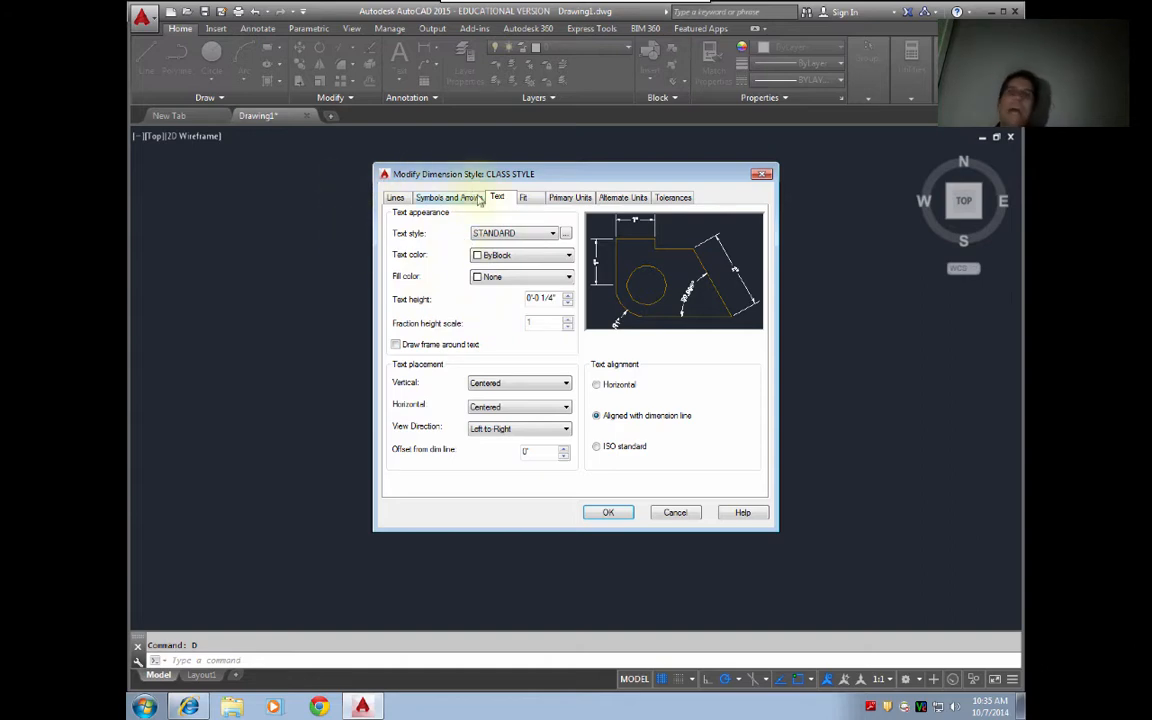
pyautogui.click(529, 199)
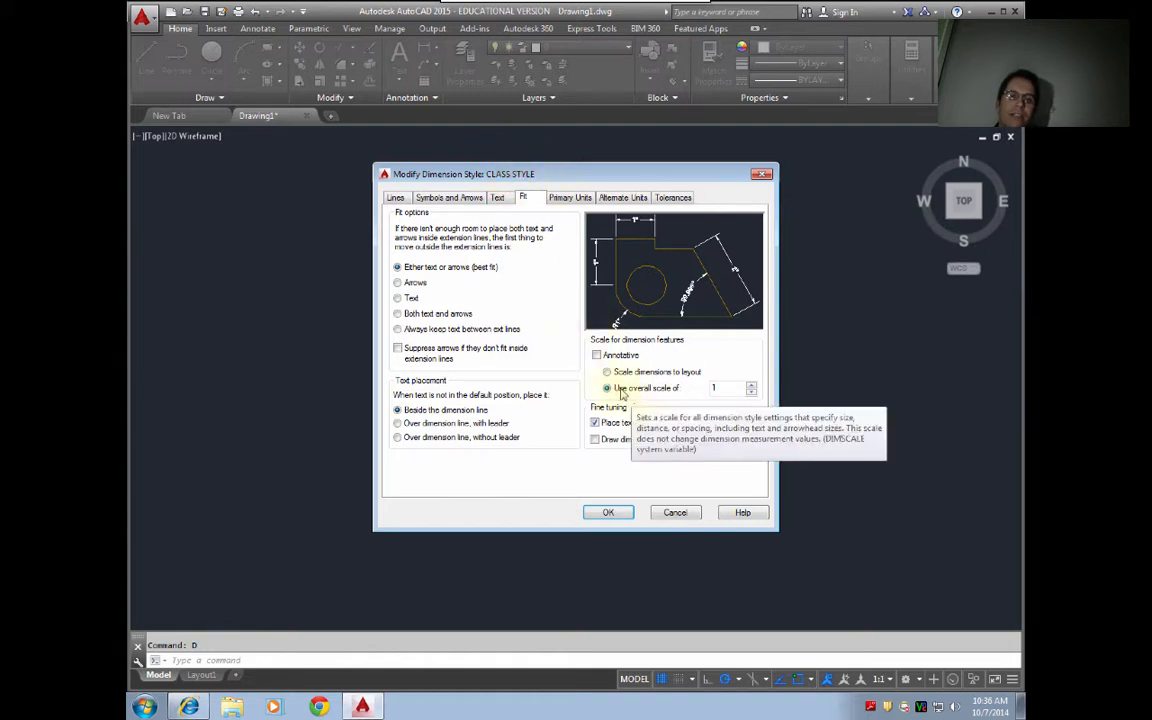
pyautogui.moveTo(720, 387); pyautogui.dragTo(650, 383)
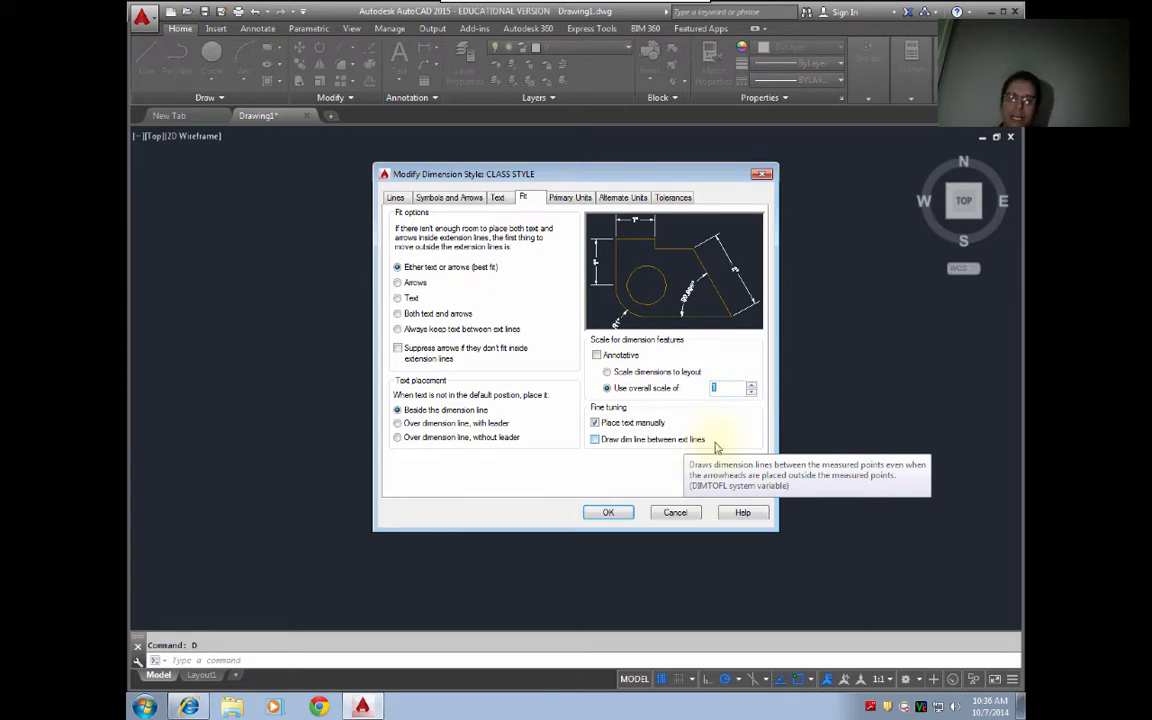
pyautogui.write('400')
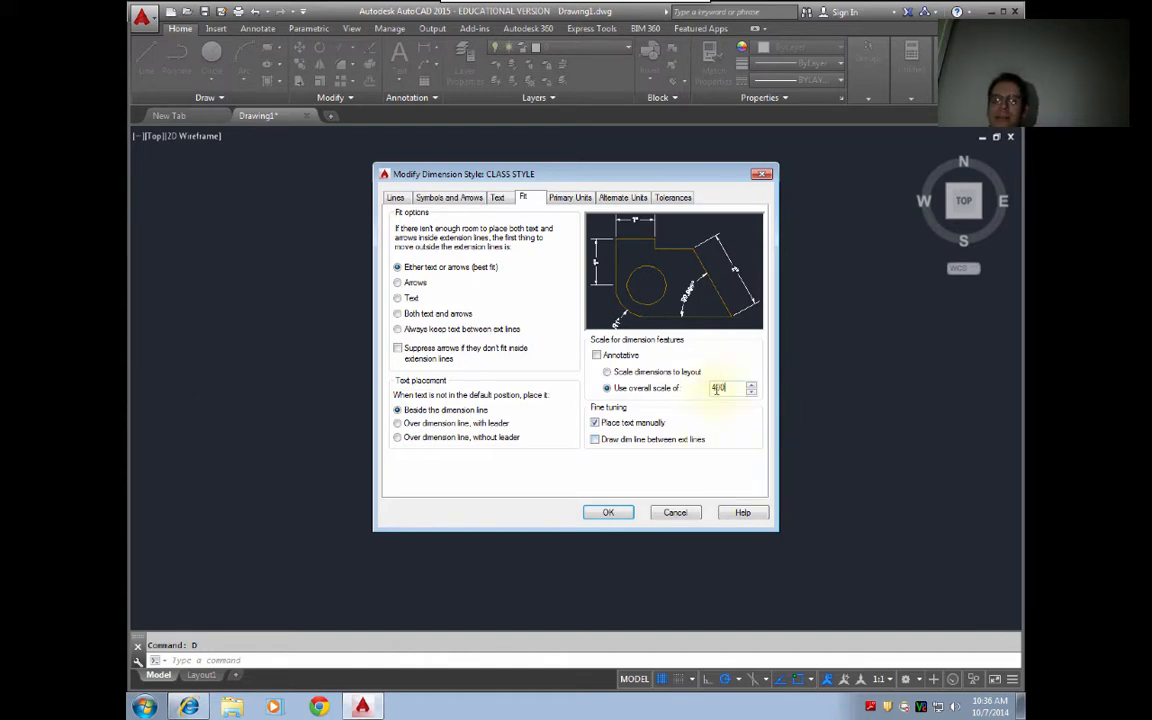
# - Check the measurement scale factor in CLASS STYLE's primary units, and save the modified dimension style
pyautogui.click(571, 198)
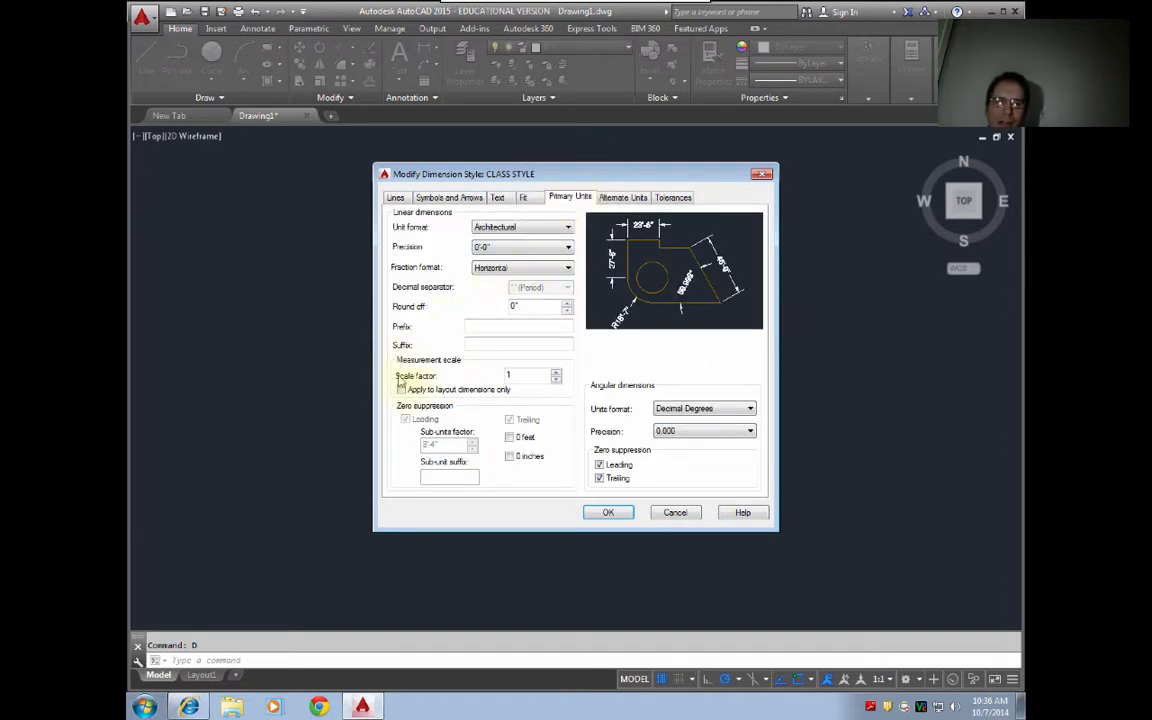
pyautogui.doubleClick(512, 375)
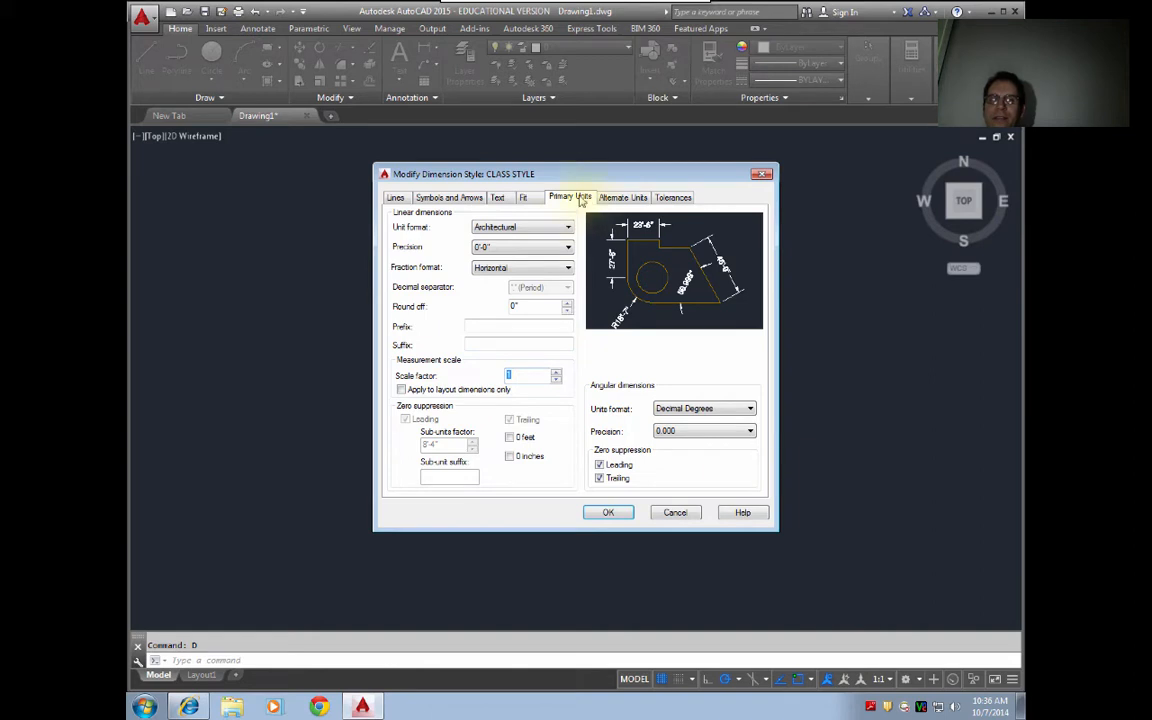
pyautogui.click(525, 198)
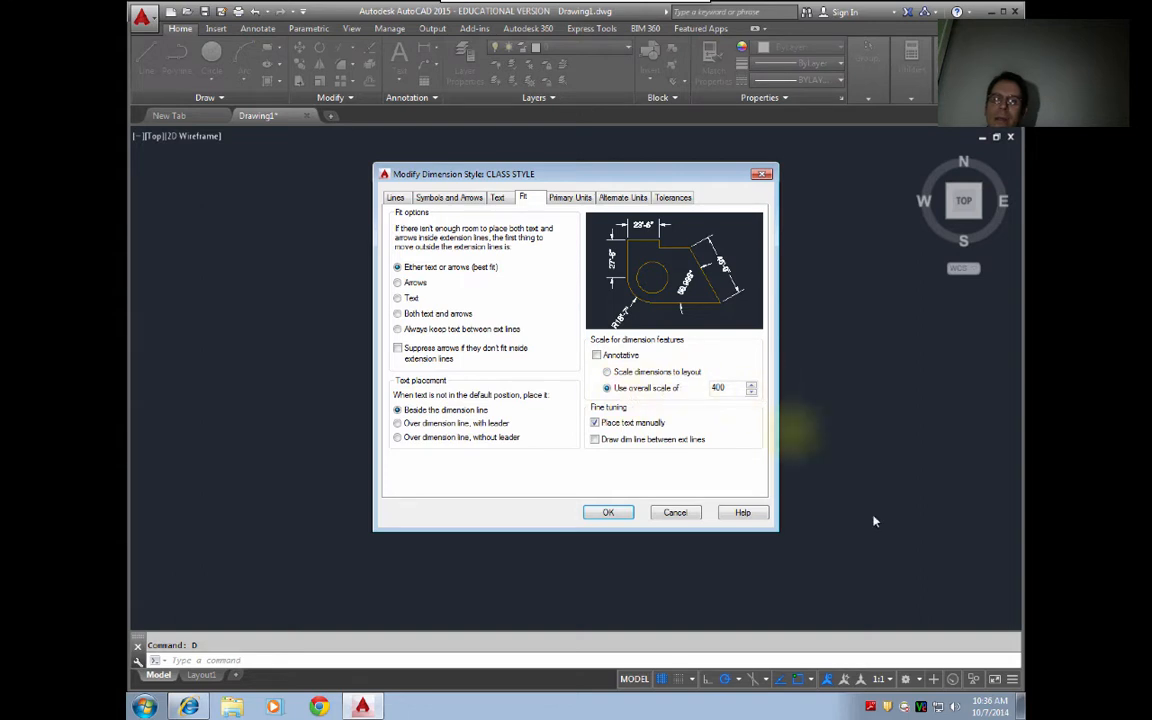
pyautogui.click(608, 514)
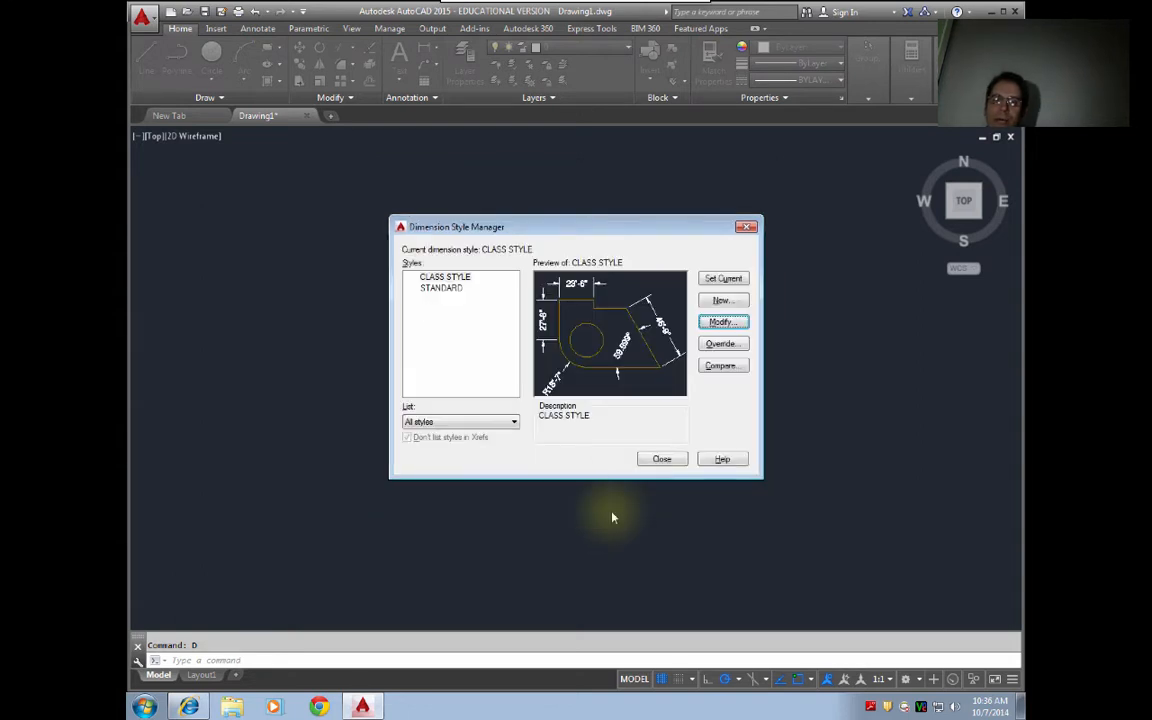
pyautogui.click(661, 458)
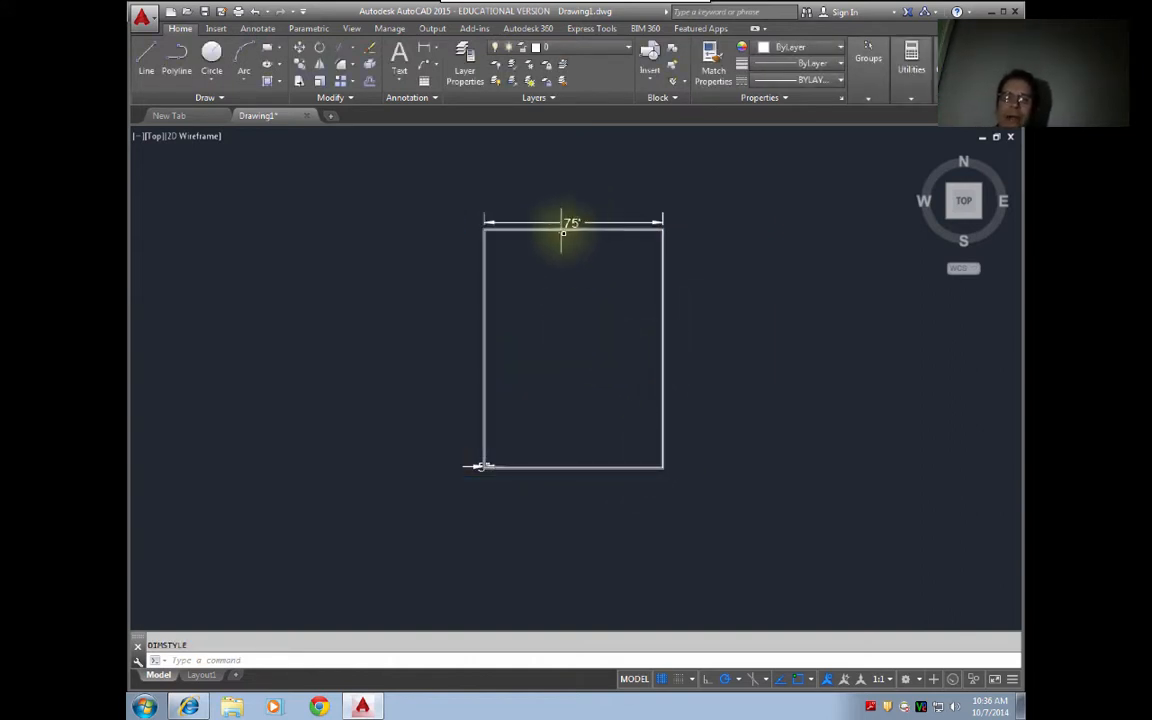
# - Move the large rectangle's upper dimension line slightly farther above its top edge
pyautogui.click(568, 220)
pyautogui.click(574, 218)
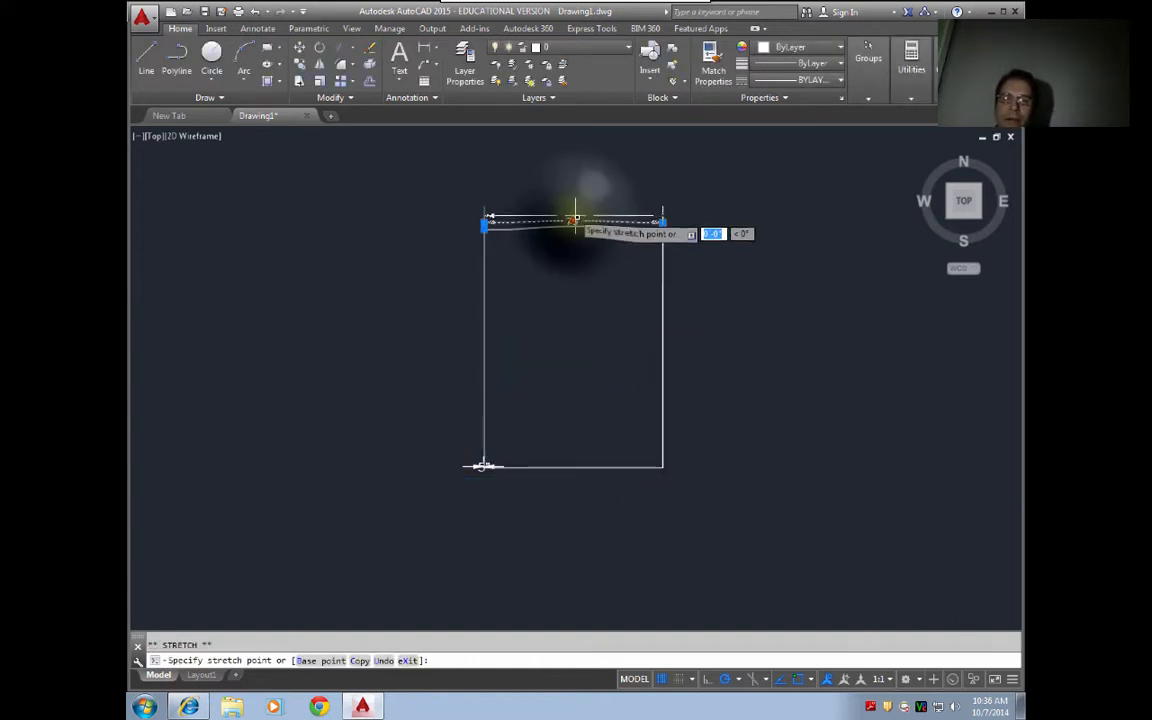
pyautogui.click(573, 222)
pyautogui.click(738, 312)
pyautogui.press('Escape')
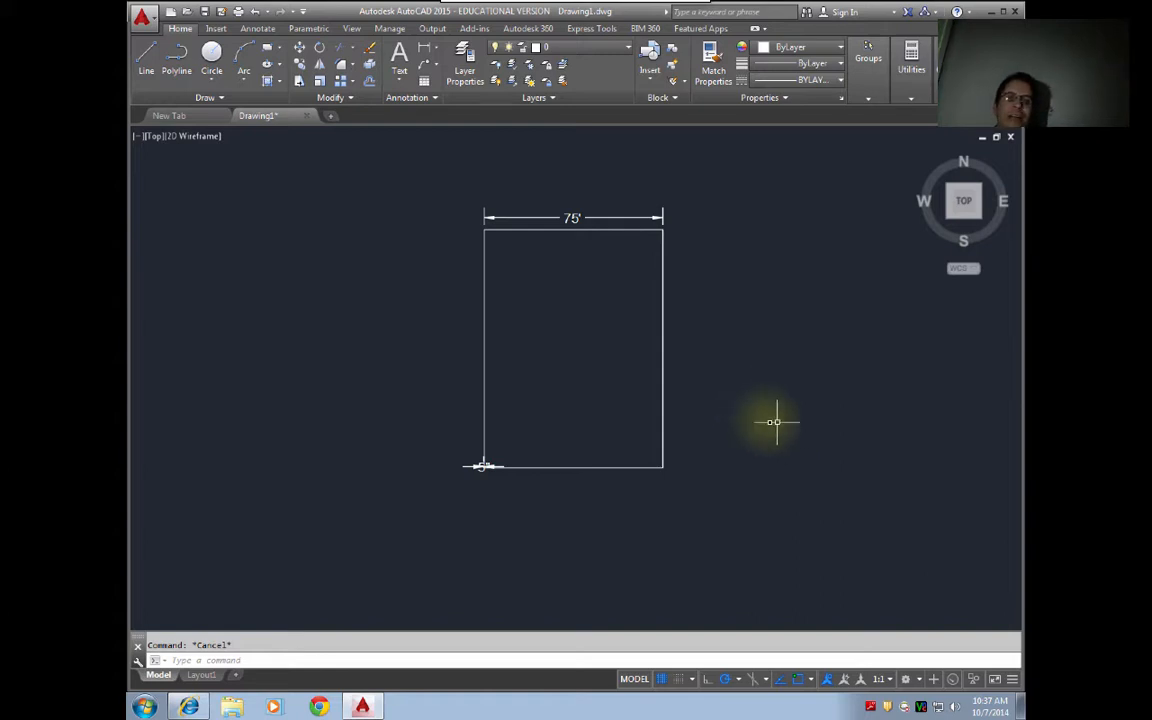
# - Set the drawing limits with the default lower-left corner at the origin and the upper-right corner at 100',120
pyautogui.moveTo(766, 458); pyautogui.dragTo(674, 476, button='middle')
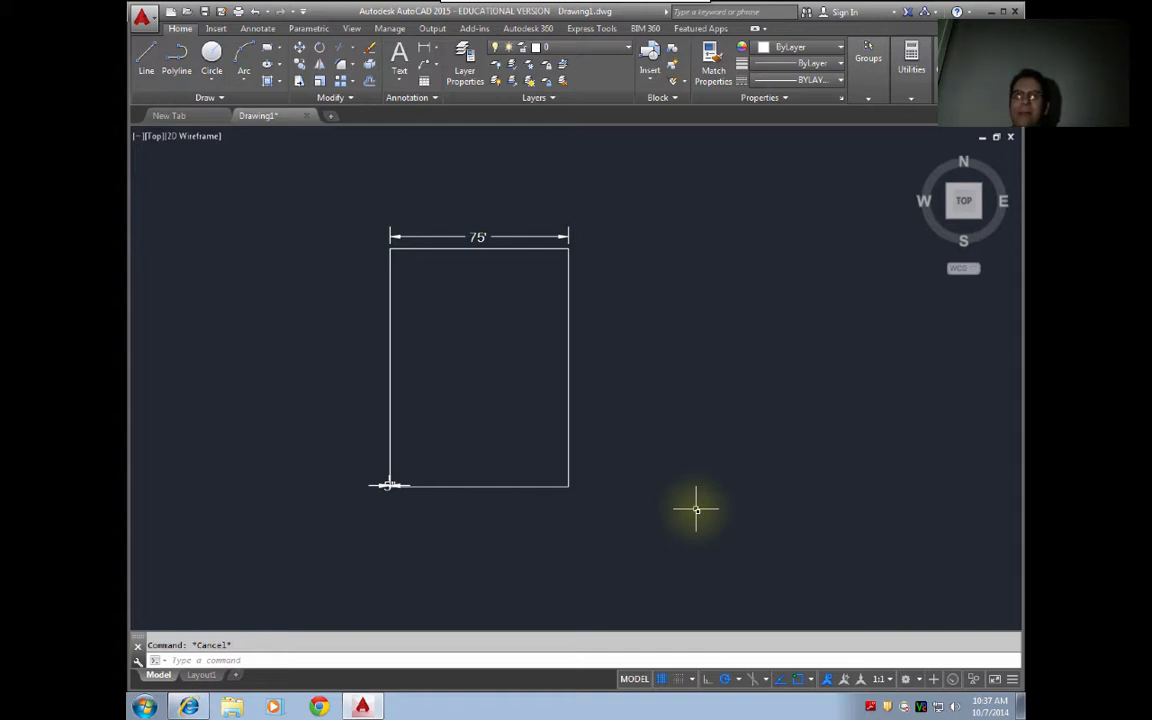
pyautogui.write('LIMITS')
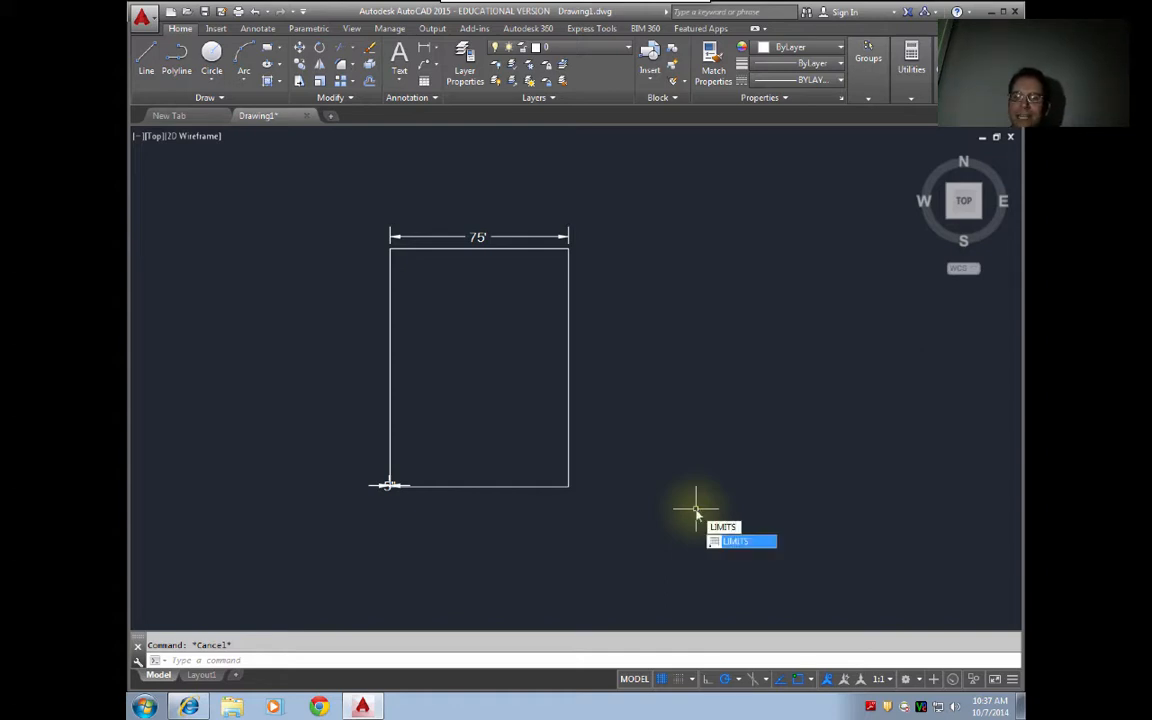
pyautogui.press('Return')
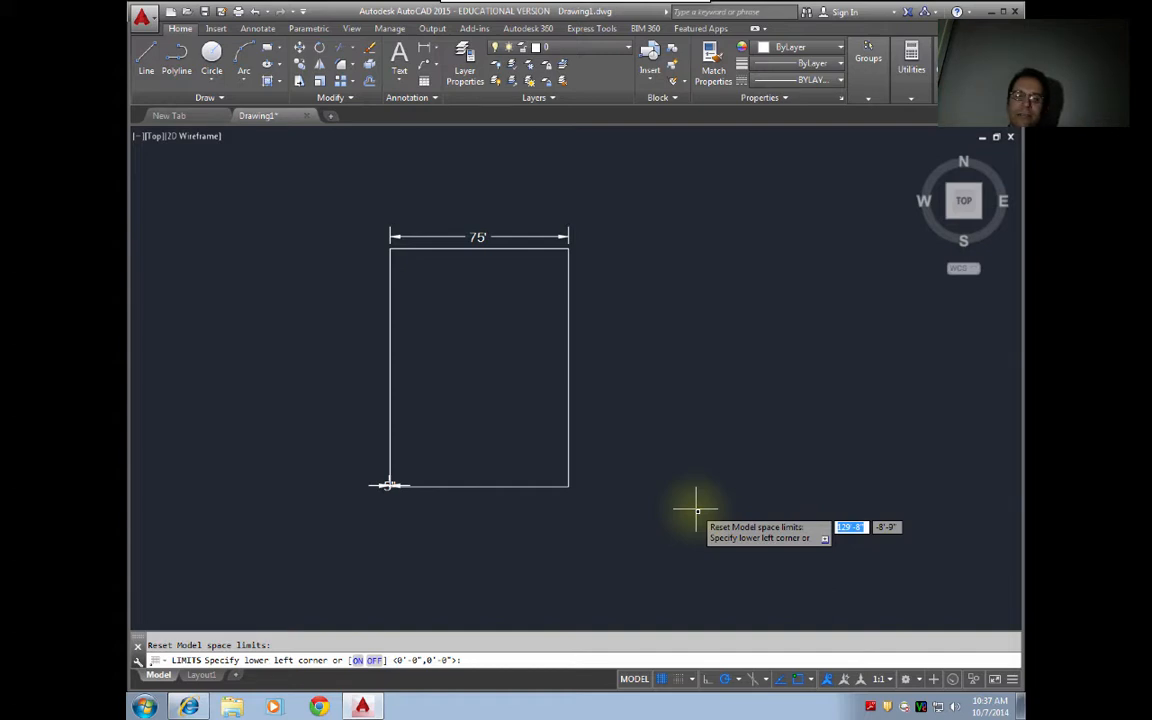
pyautogui.press('Return')
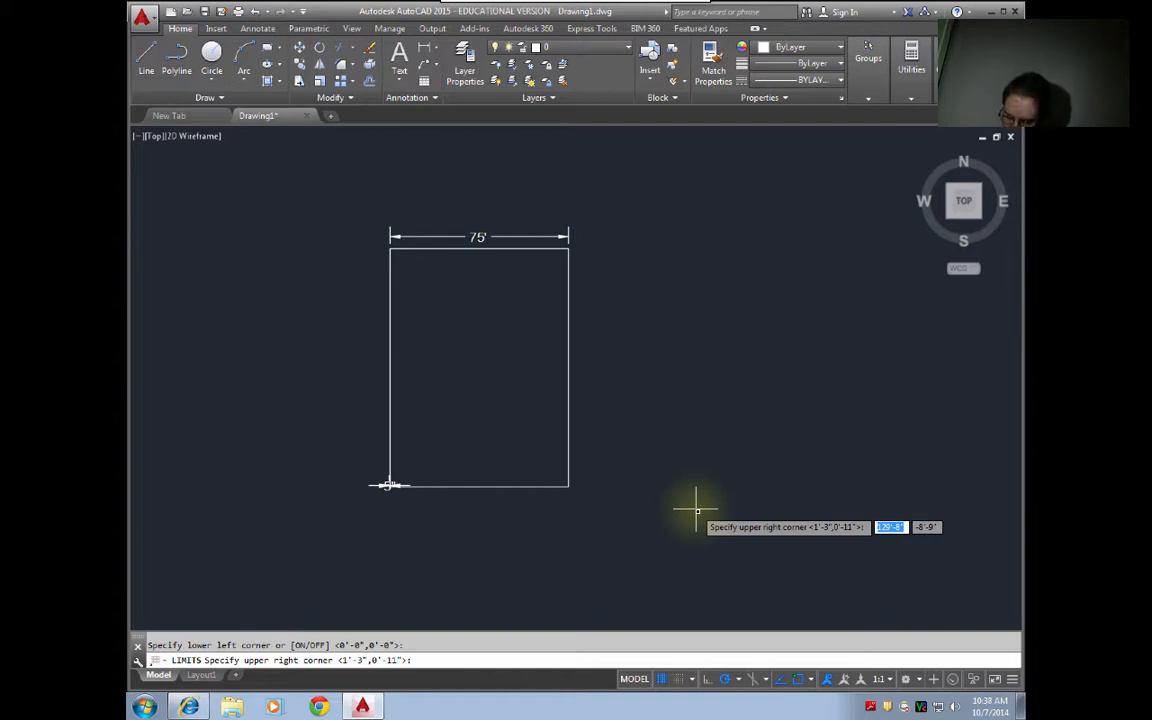
pyautogui.write('100')
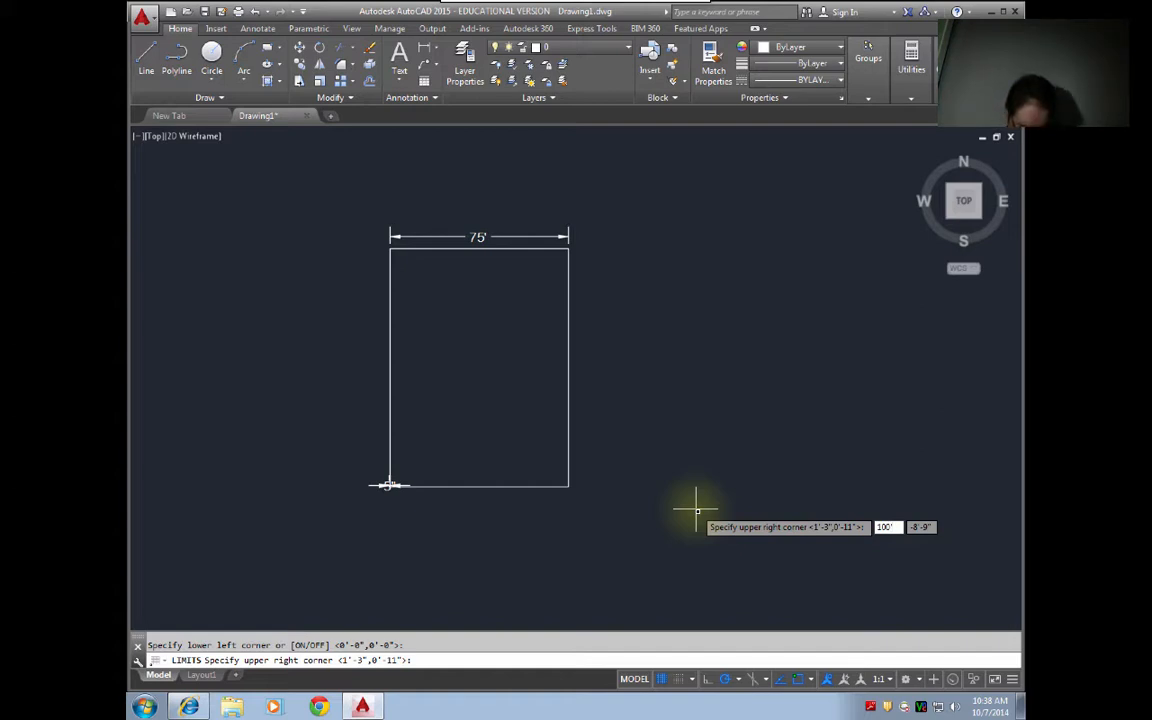
pyautogui.press('Tab')
pyautogui.write('120')
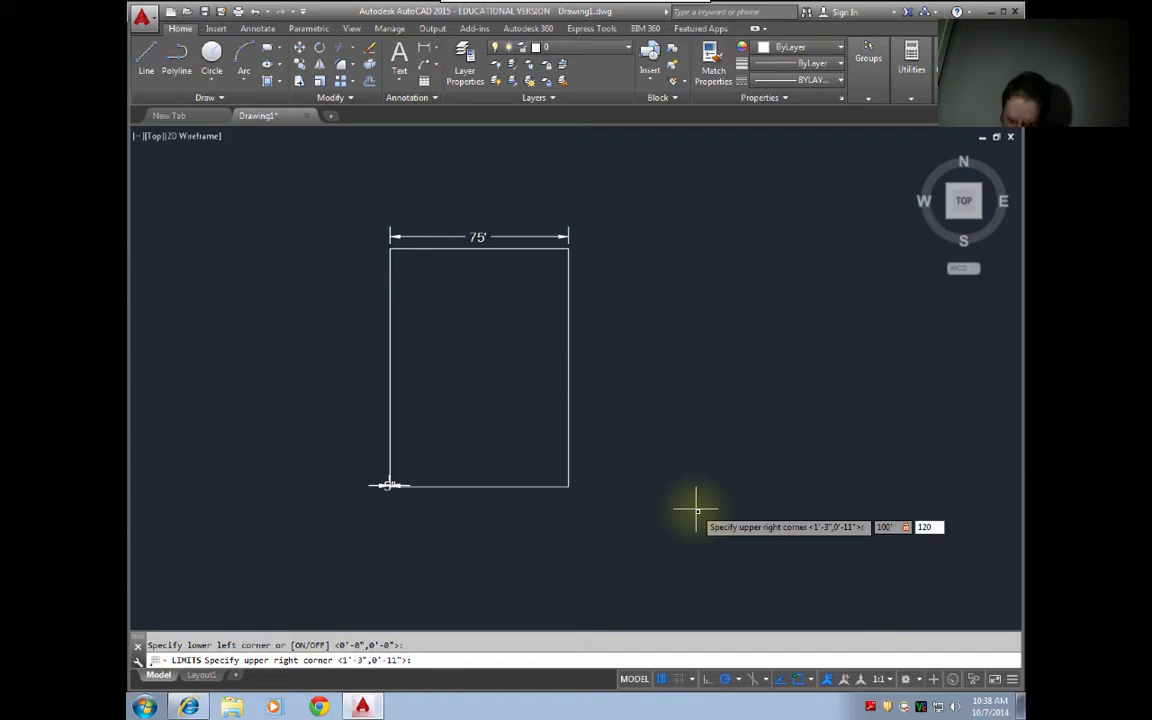
pyautogui.press('Return')
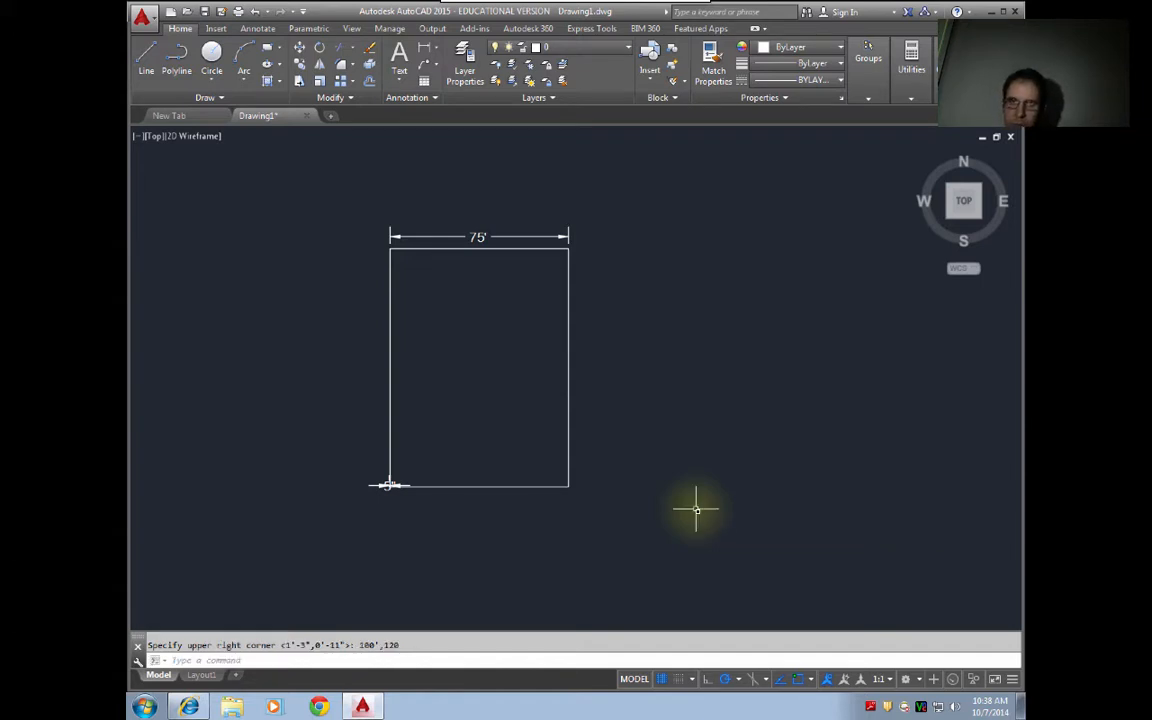
# - Set the drawing limits again, keeping the lower-left corner at the origin and entering 100',120' for the upper-right corner
pyautogui.write('LIMITS')
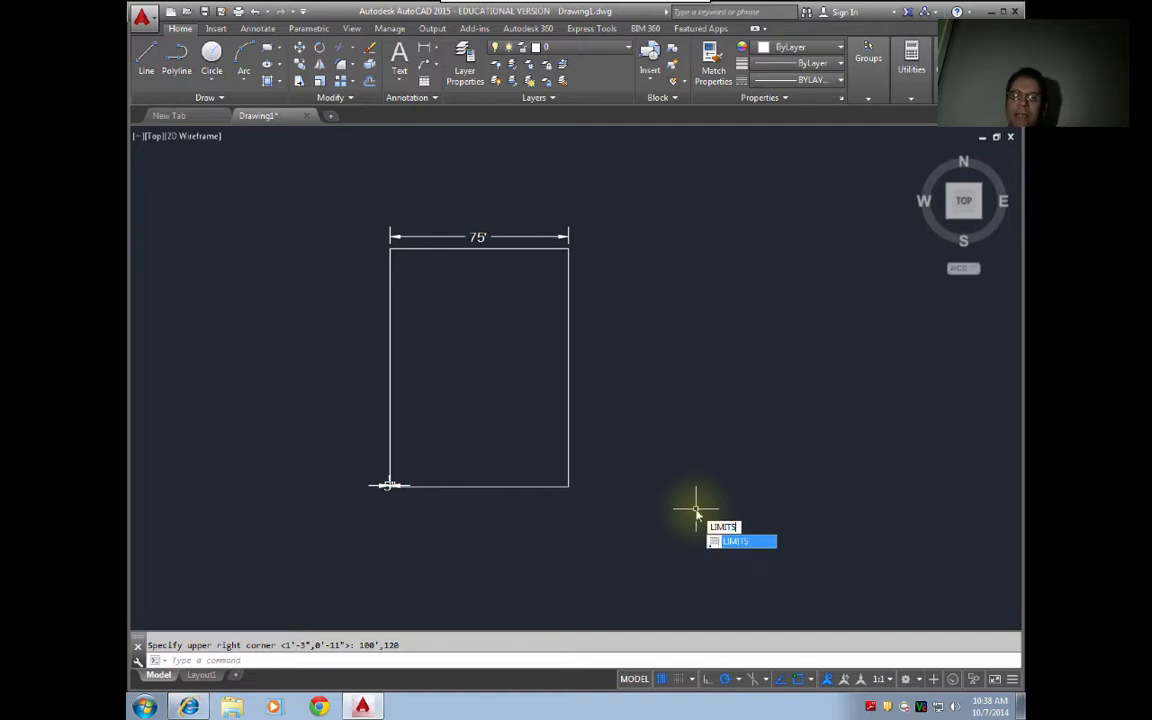
pyautogui.press('Return')
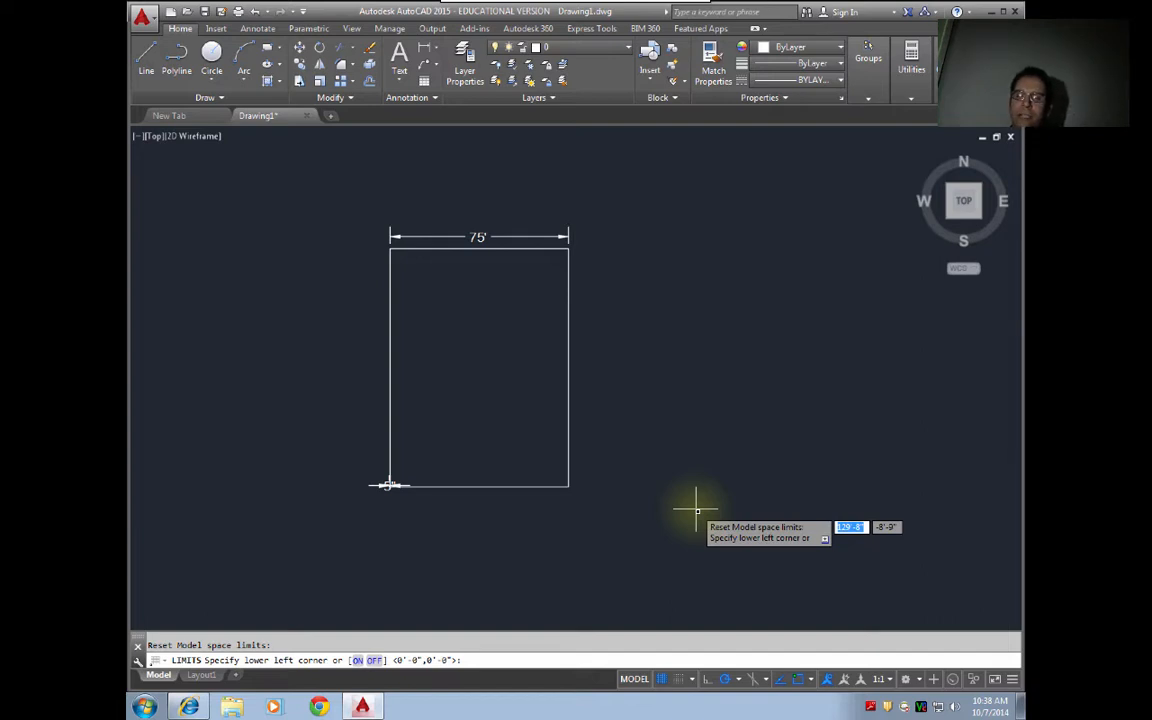
pyautogui.press('Return')
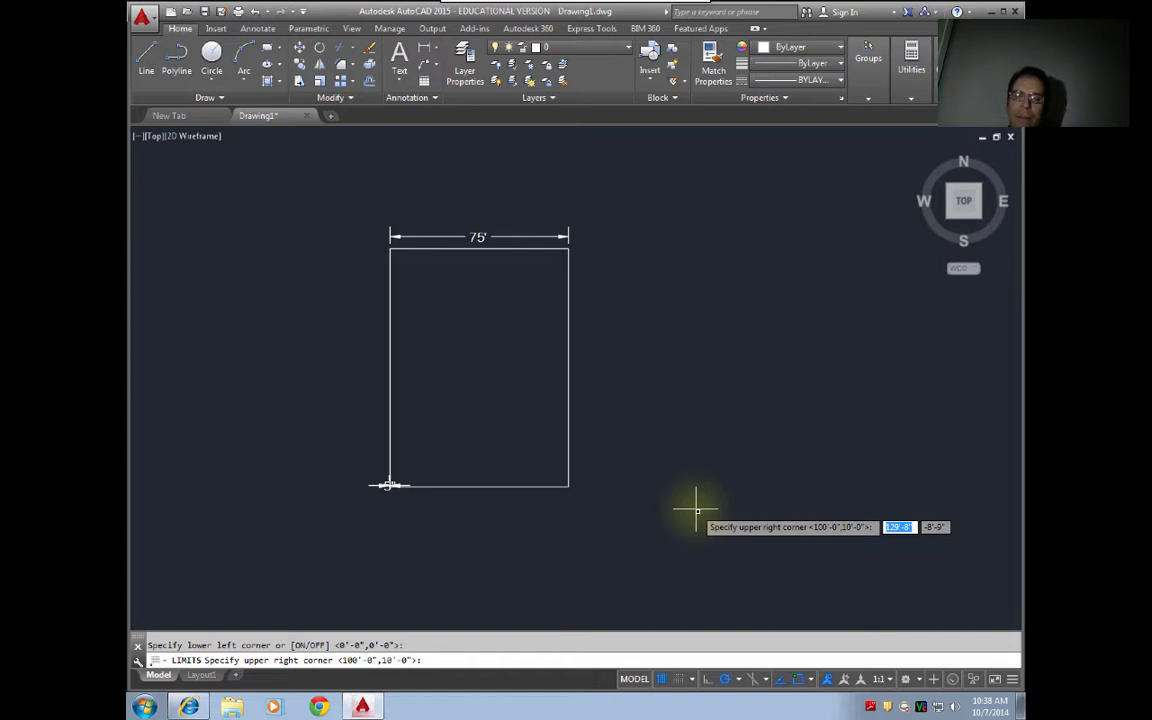
pyautogui.write('100')
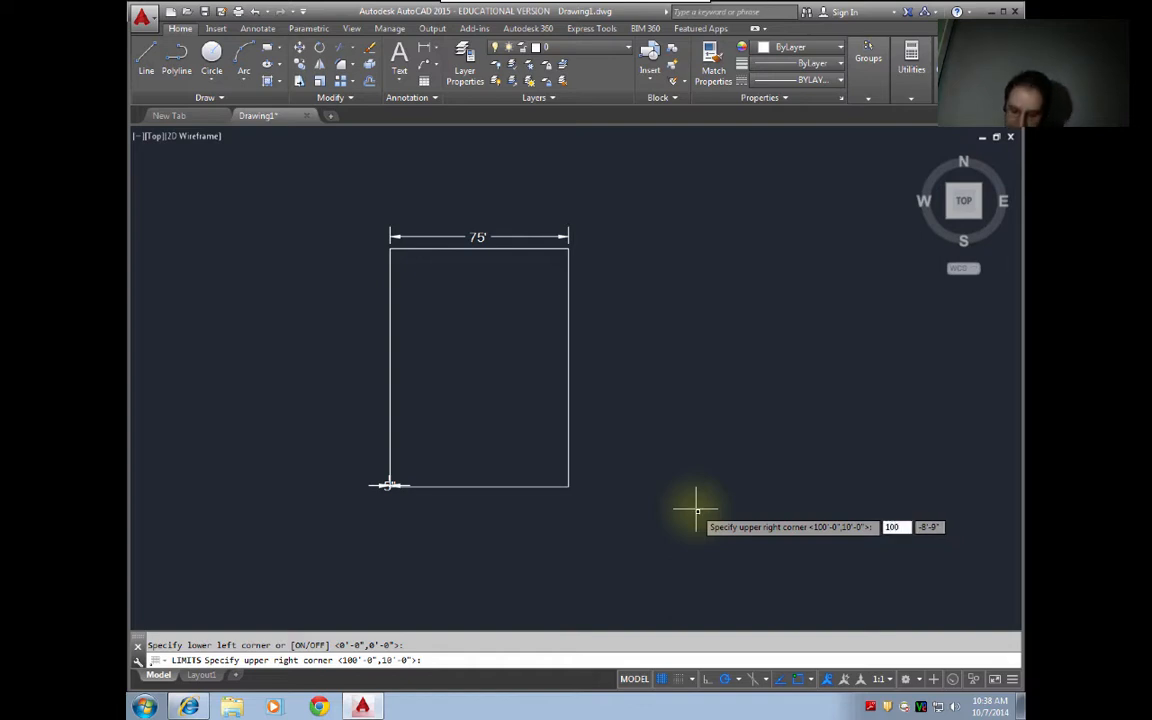
pyautogui.write("'")
pyautogui.press('Tab')
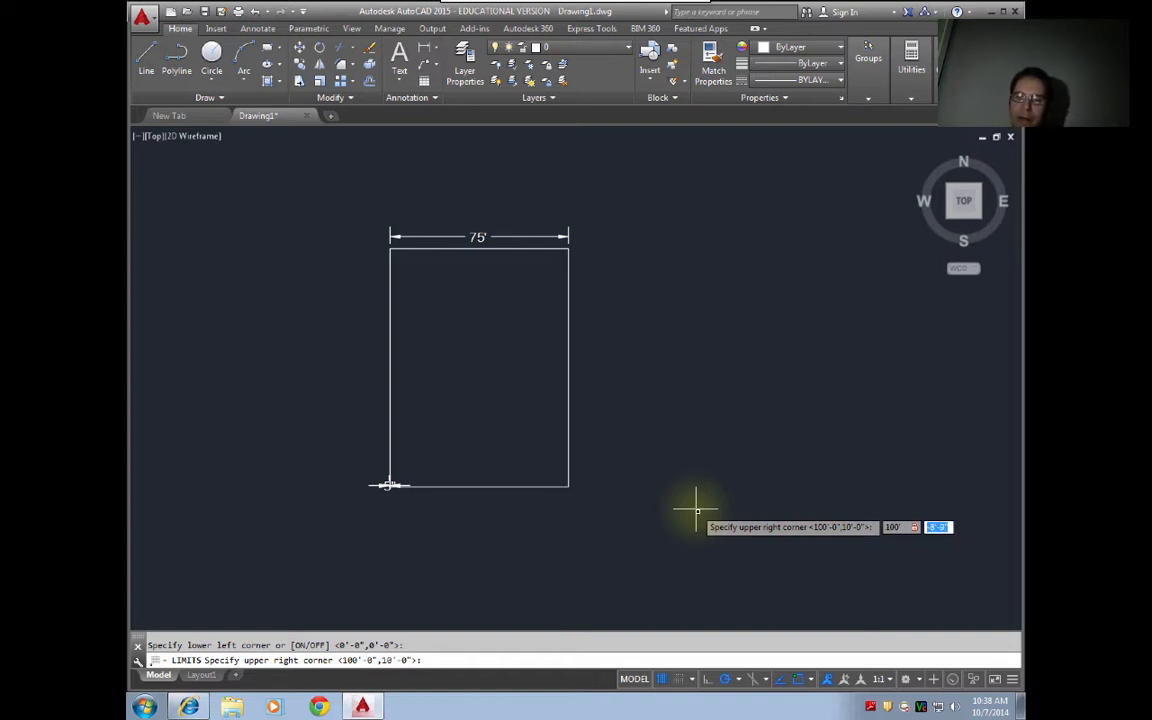
pyautogui.write('120')
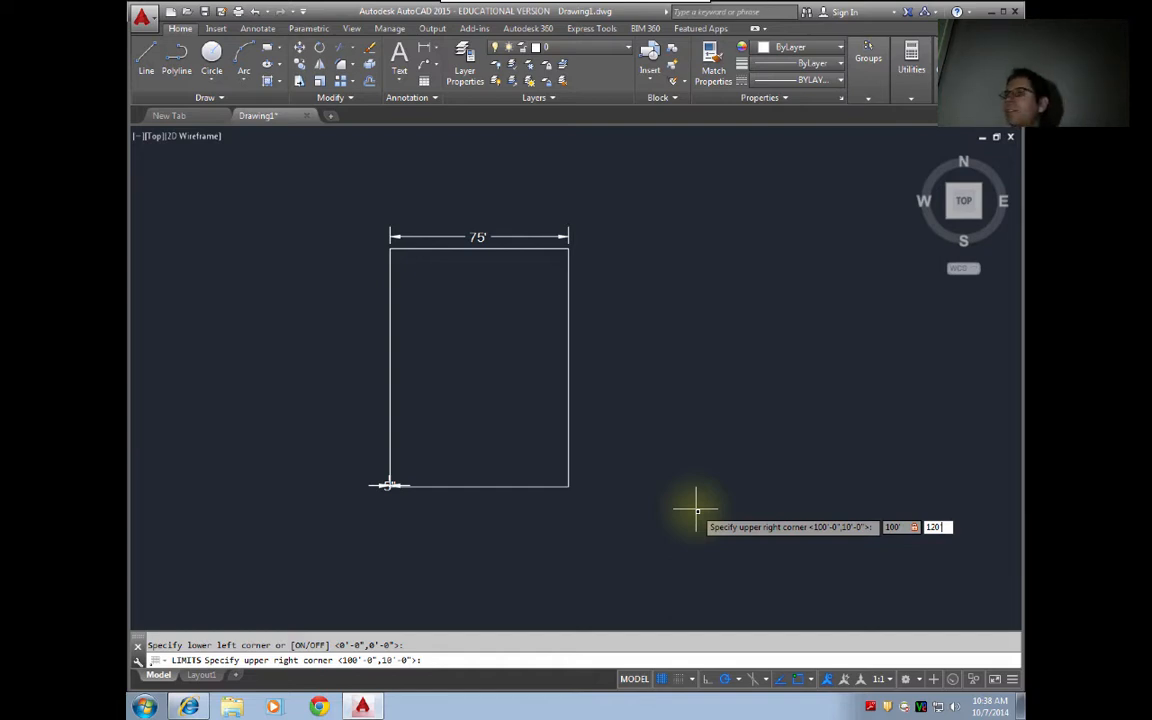
pyautogui.write("'")
pyautogui.press('Return')
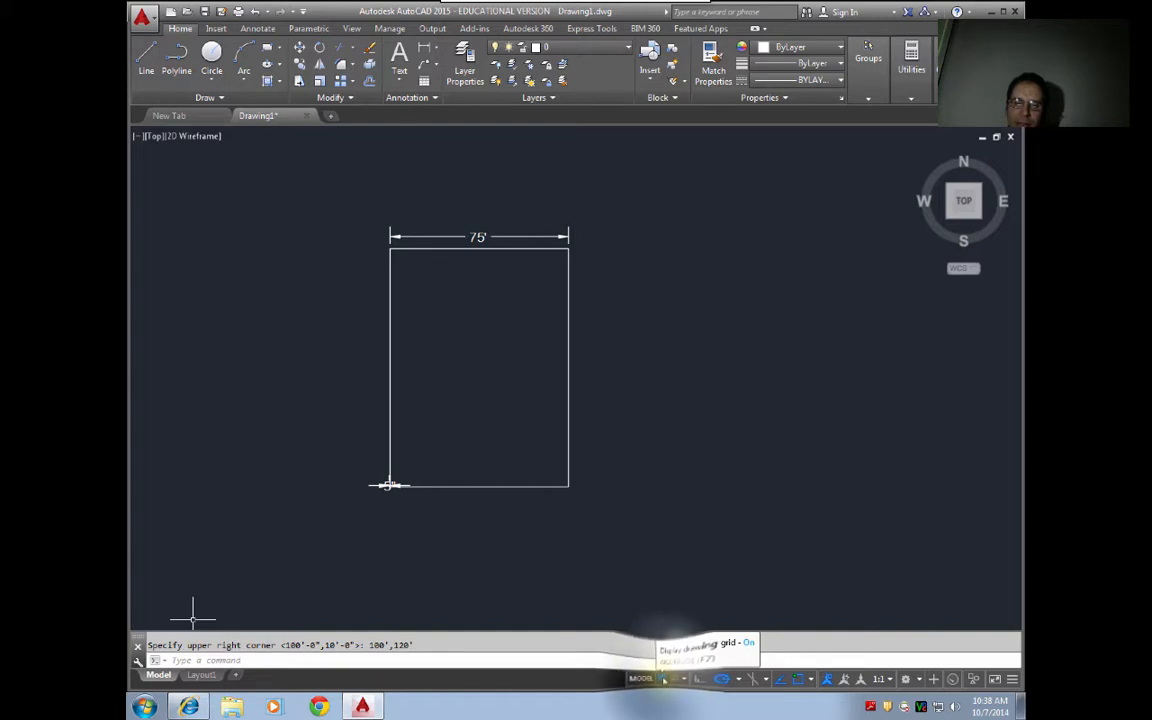
# - Toggle the drawing grid and zoom in on the large rectangle to check whether grid lines are displayed
pyautogui.click(663, 680)
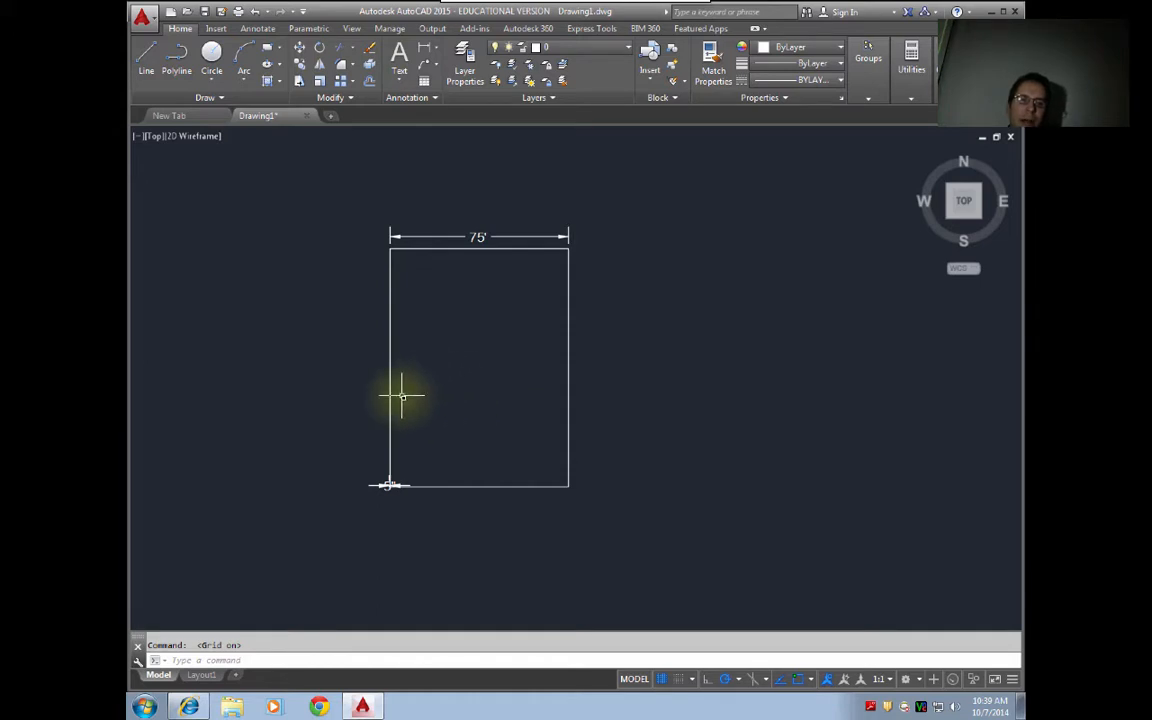
pyautogui.scroll(6, 402, 396)
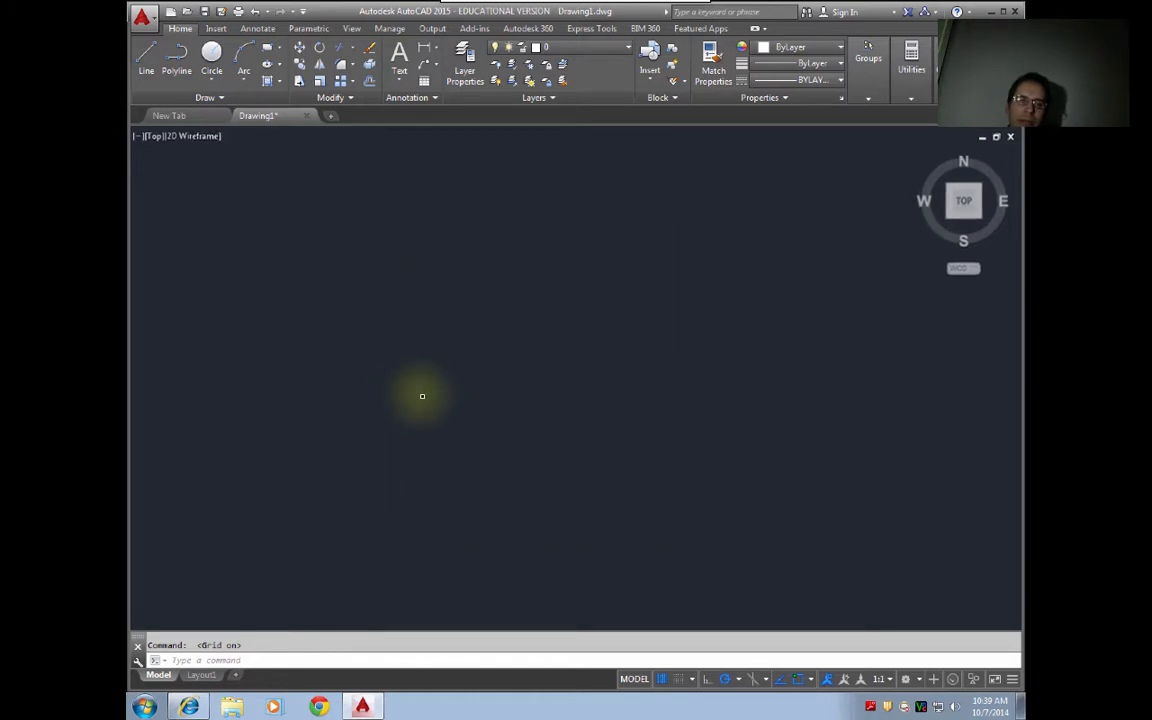
pyautogui.scroll(2, 421, 395)
pyautogui.click(465, 406)
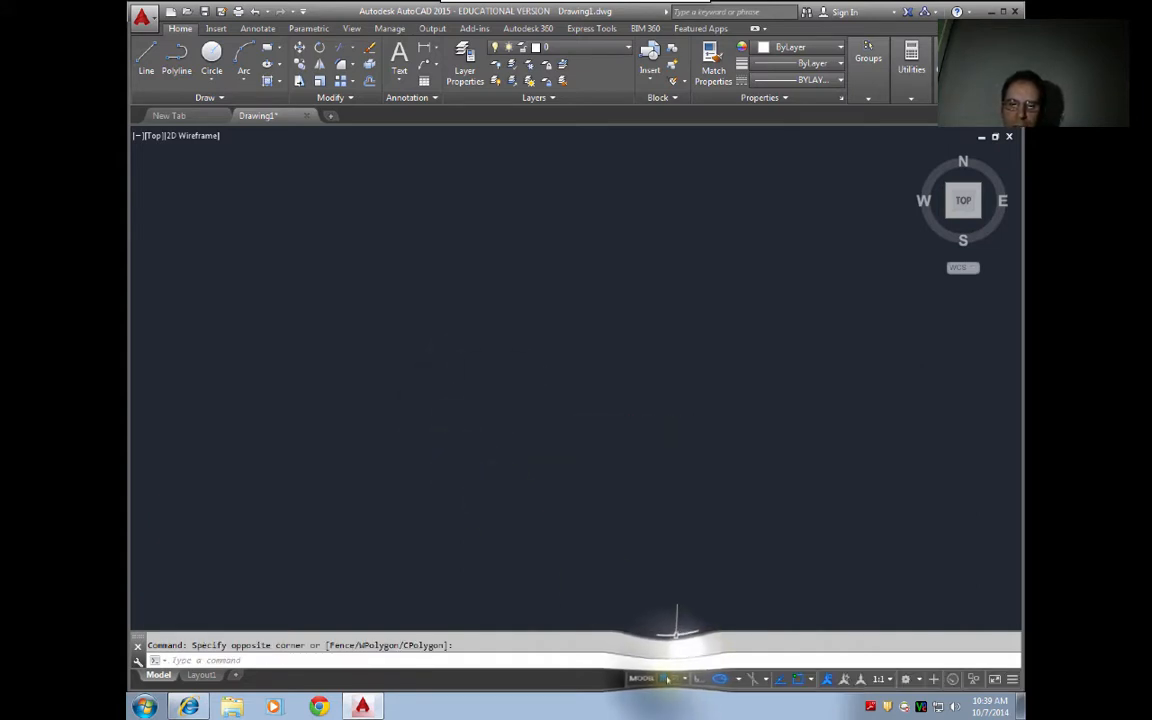
pyautogui.click(661, 679)
pyautogui.click(661, 679)
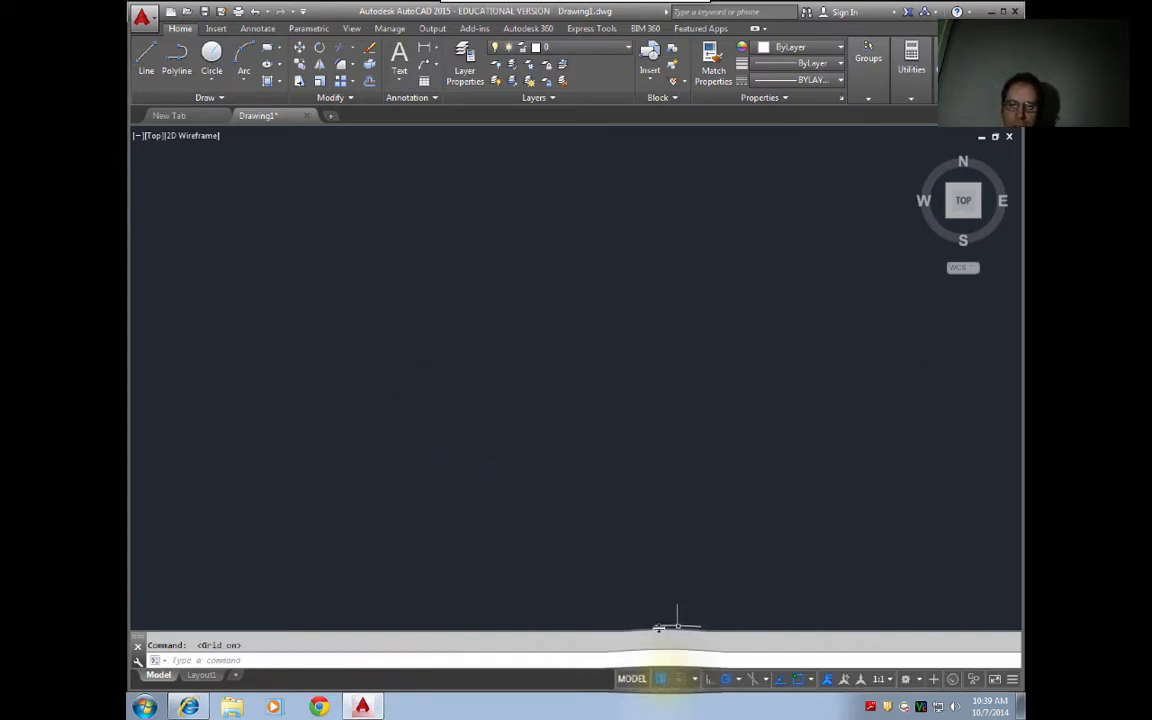
pyautogui.click(423, 548)
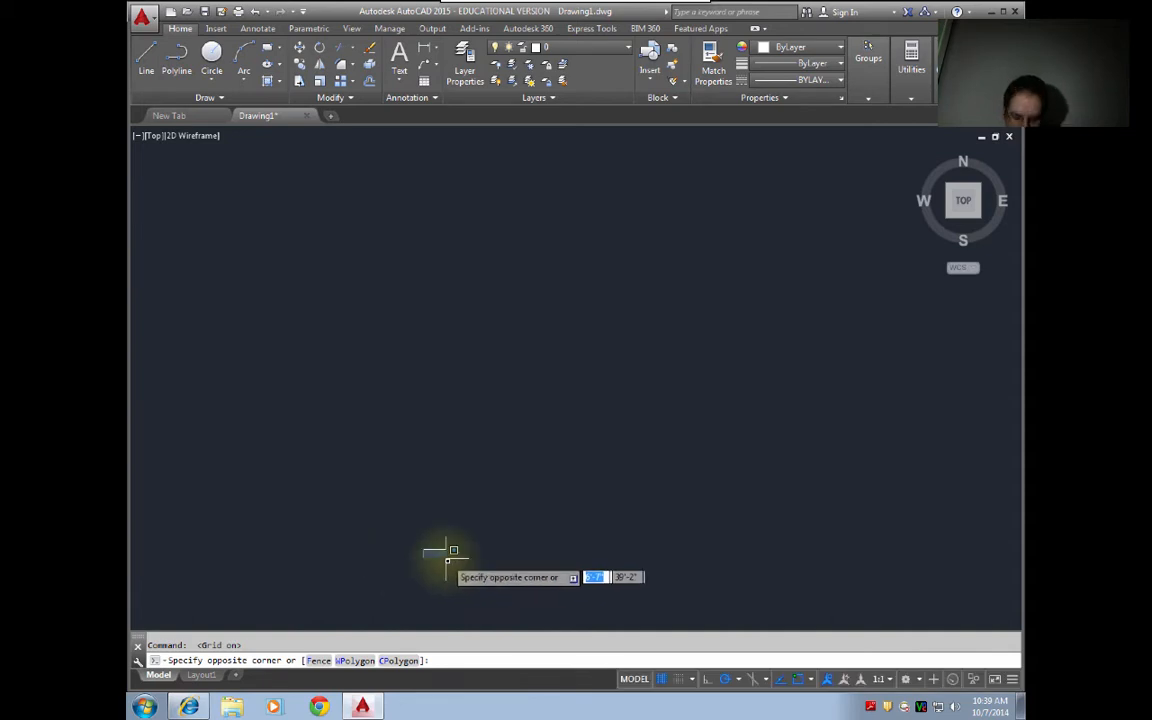
pyautogui.press('Return')
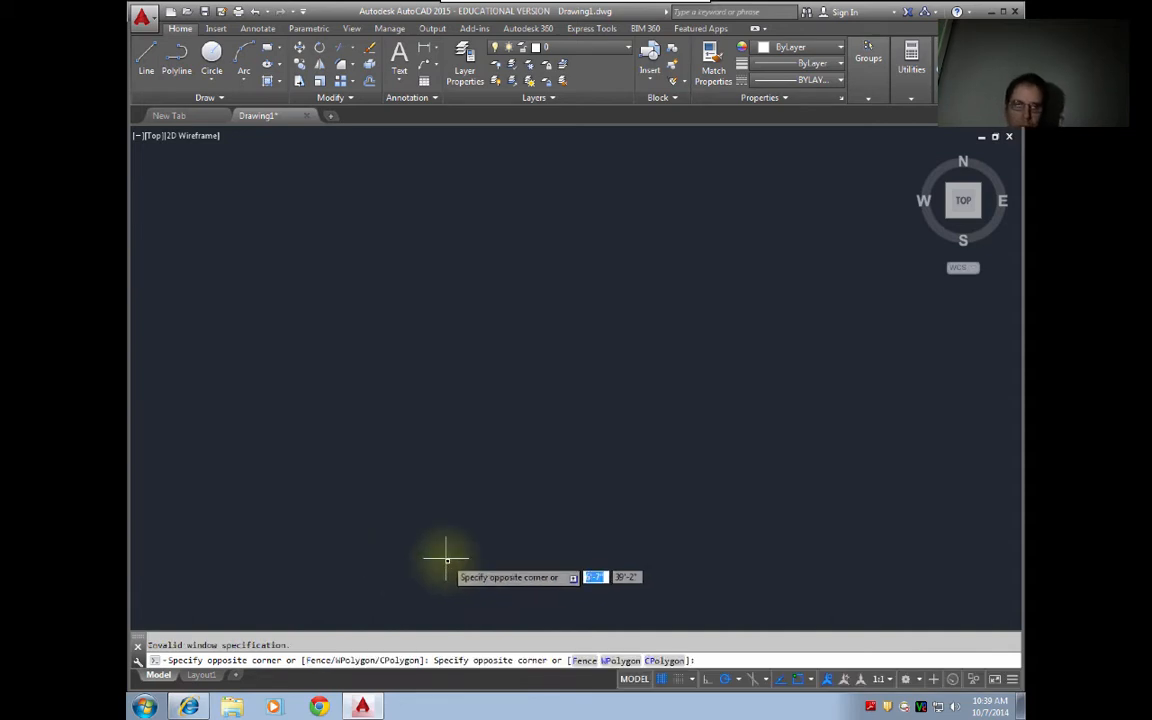
pyautogui.press('Escape')
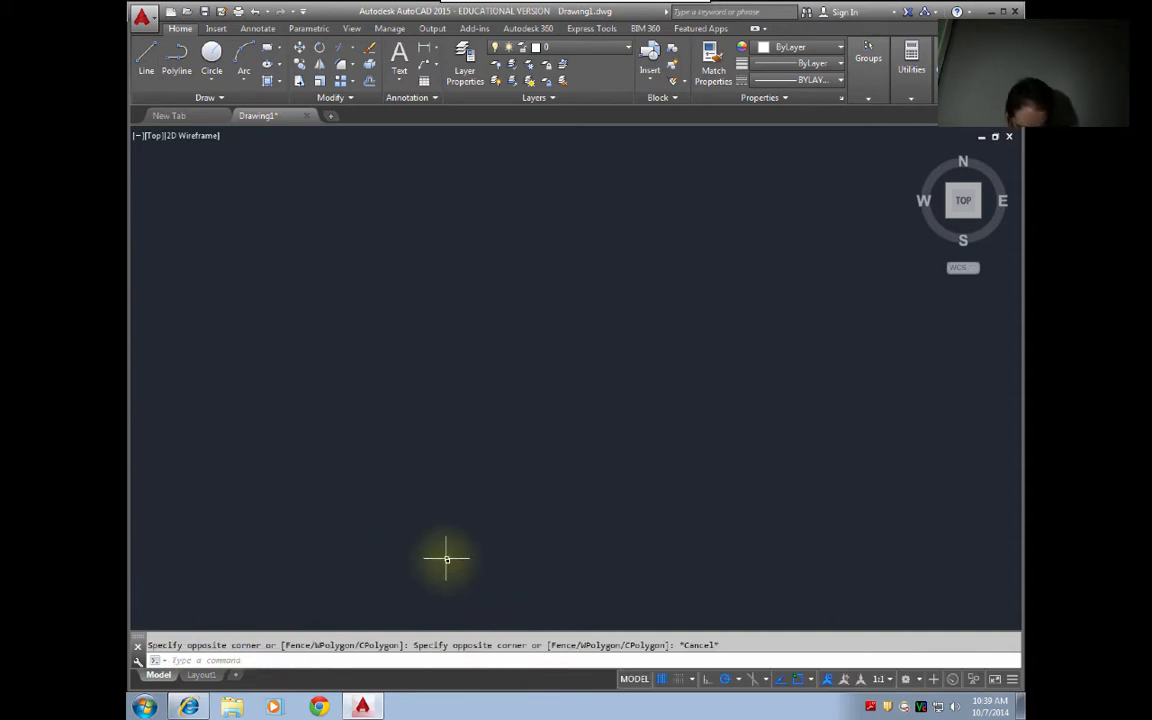
# - Zoom to the drawing extents and examine the area around the origin at the rectangles' shared corner
pyautogui.write('z')
pyautogui.press('Return')
pyautogui.write('e')
pyautogui.press('Return')
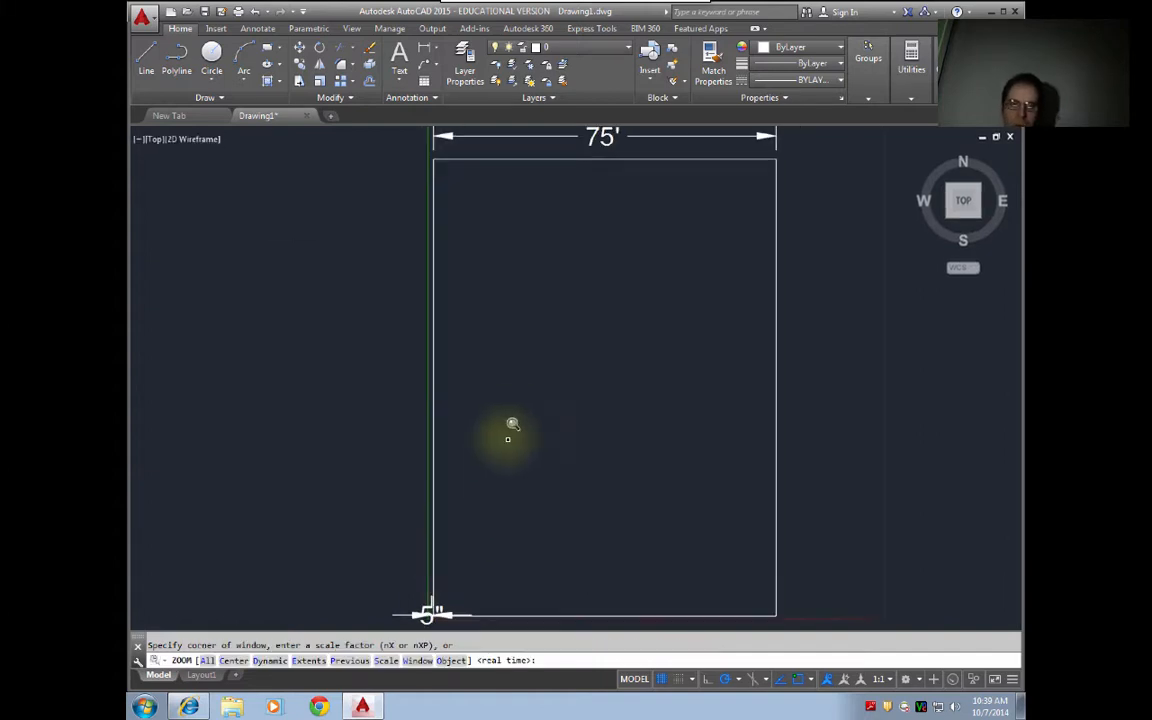
pyautogui.scroll(-2, 414, 615)
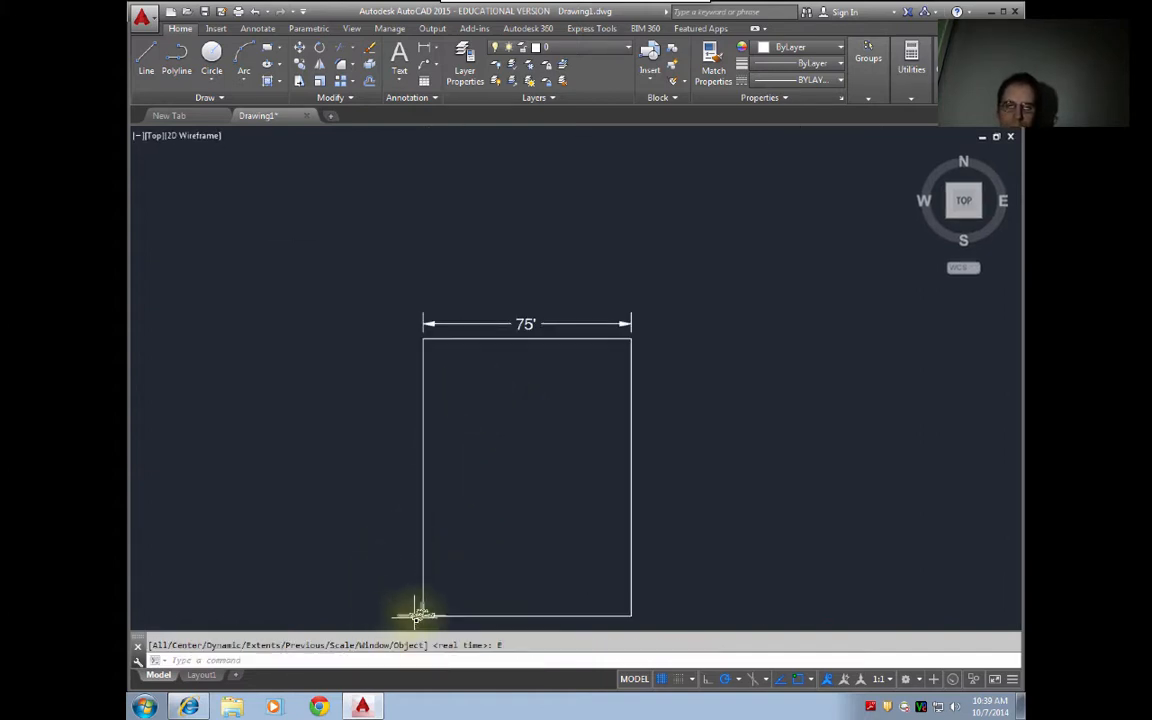
pyautogui.scroll(15, 415, 616)
pyautogui.moveTo(843, 584); pyautogui.dragTo(125, 259, button='middle')
pyautogui.moveTo(410, 438); pyautogui.dragTo(556, 150, button='middle')
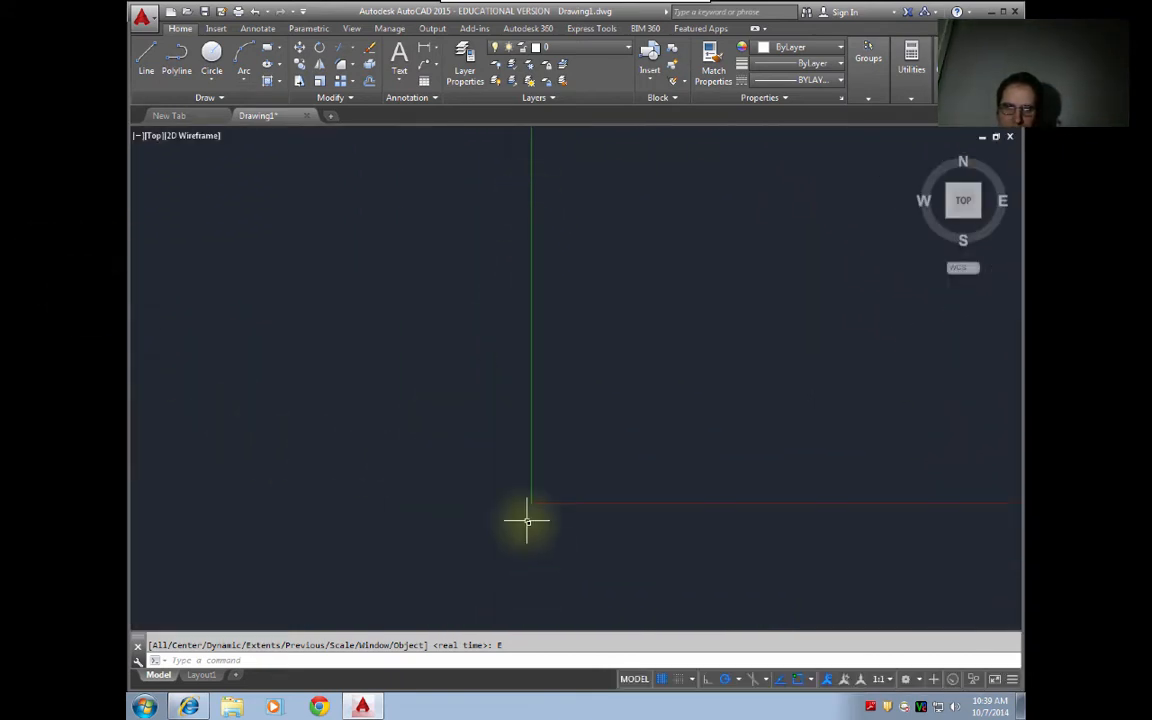
pyautogui.scroll(-3, 525, 519)
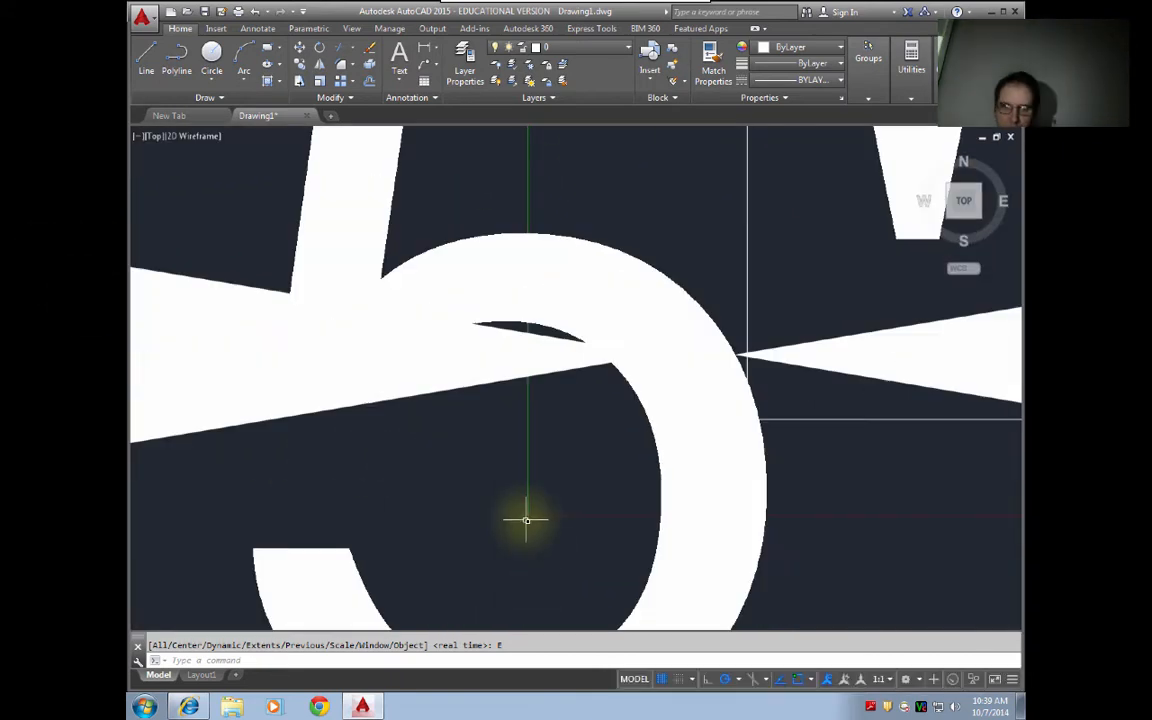
# - Toggle the grid display again and check for grid lines near the origin and around the whole large rectangle
pyautogui.click(661, 679)
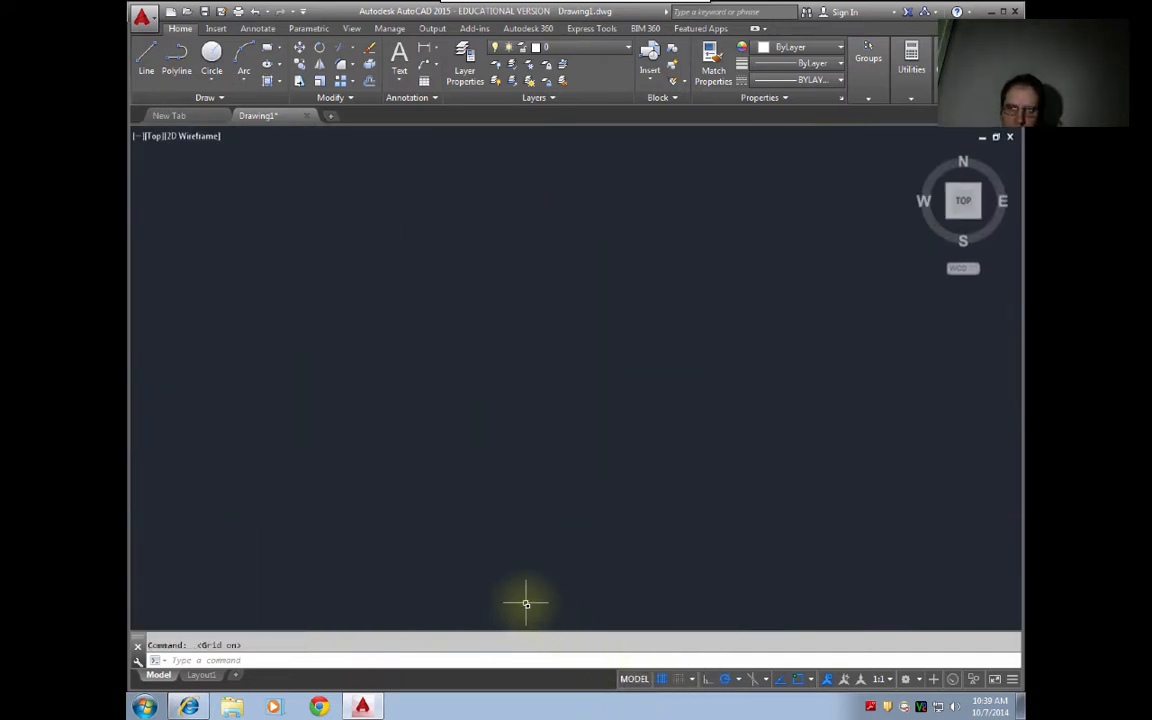
pyautogui.scroll(6, 534, 456)
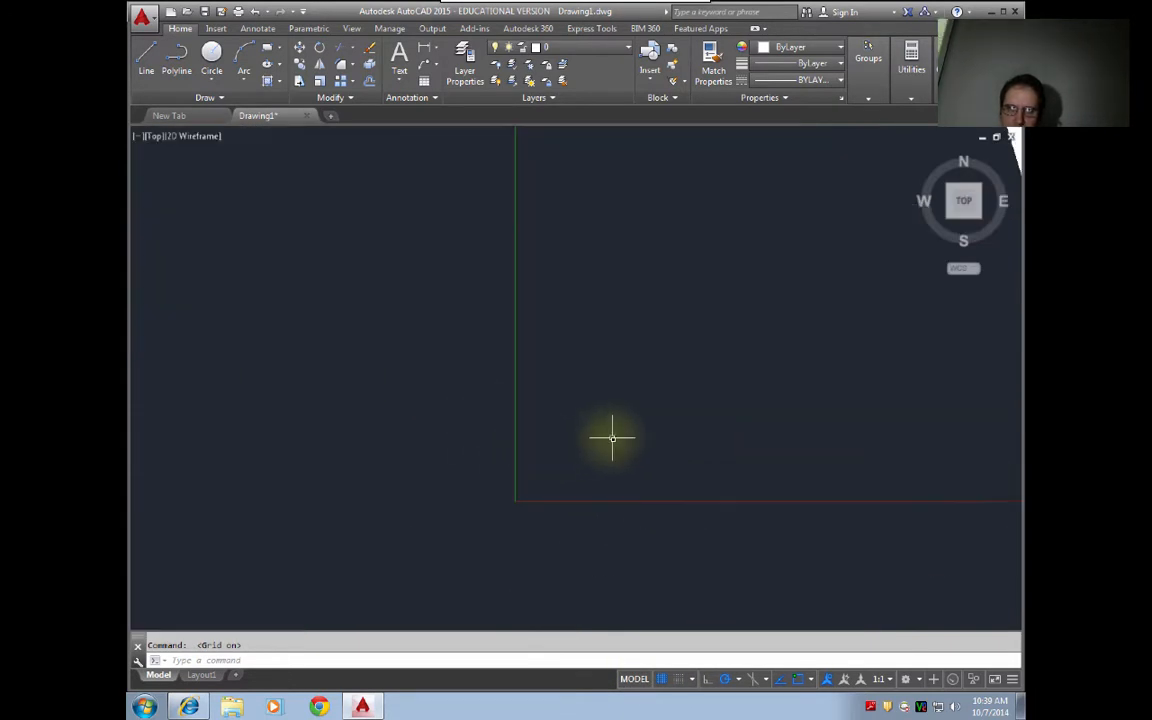
pyautogui.moveTo(468, 540); pyautogui.dragTo(789, 397, button='middle')
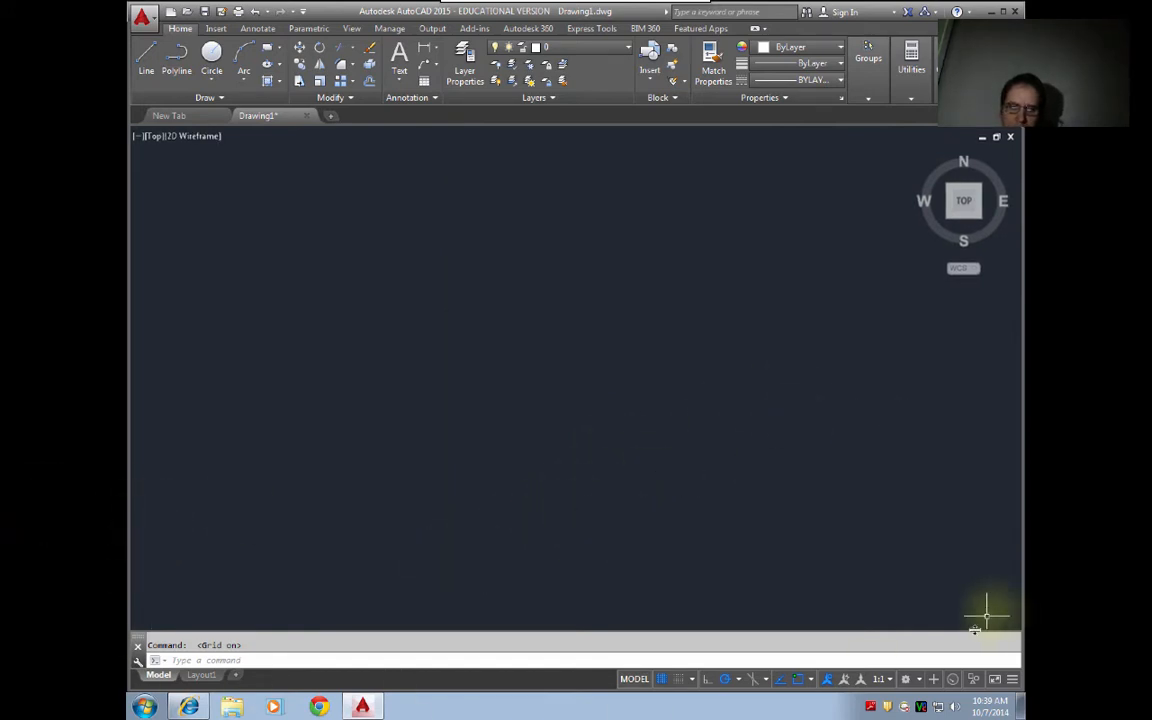
pyautogui.scroll(-3, 613, 501)
pyautogui.scroll(-8, 613, 501)
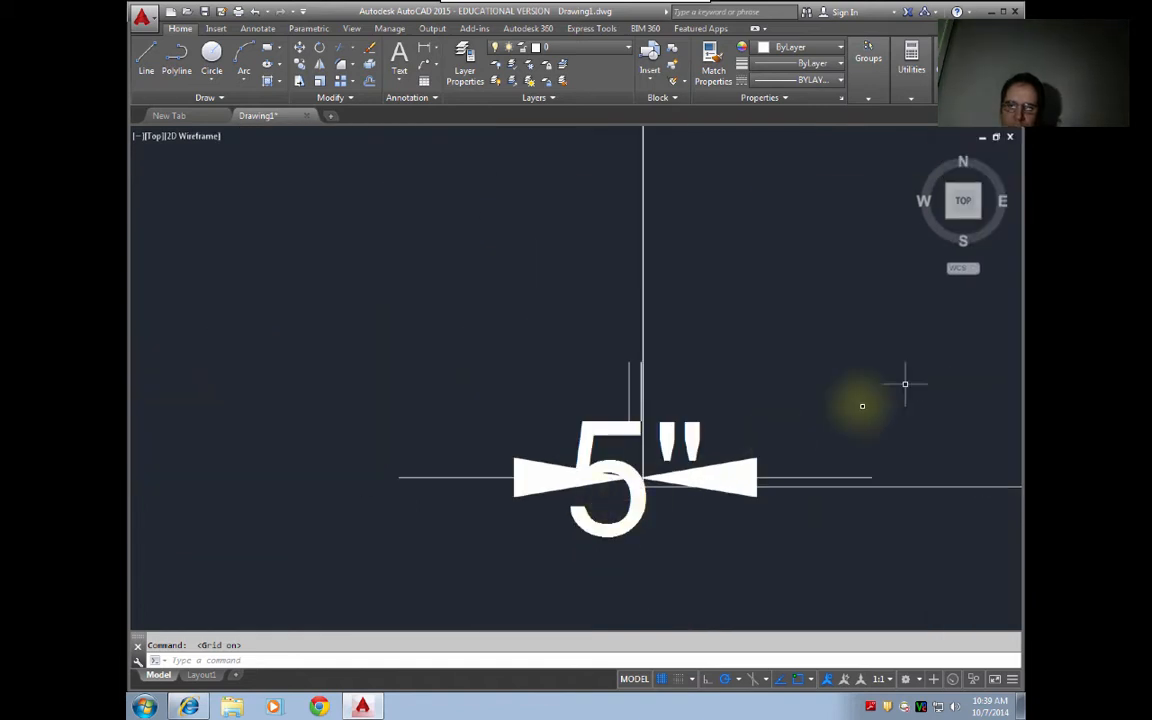
pyautogui.moveTo(650, 427); pyautogui.dragTo(566, 470, button='middle')
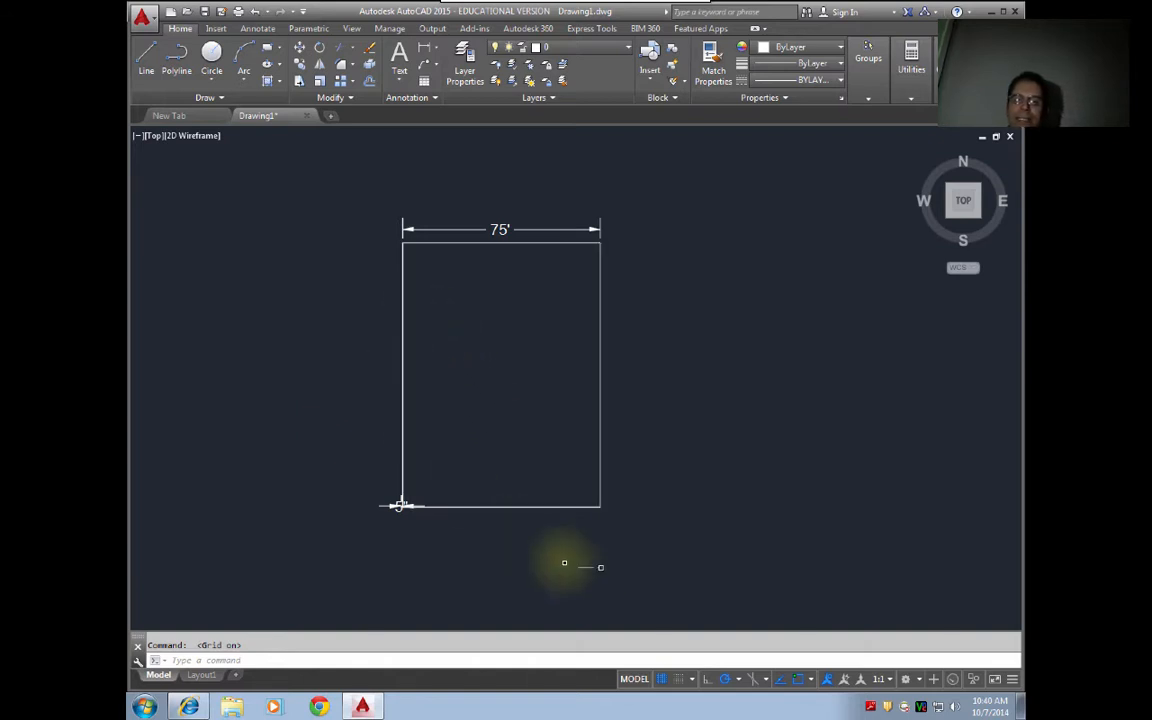
# - Set the snap X and Y spacing to 5' and the grid X and Y spacing to 5' in the drafting settings
pyautogui.rightClick(680, 683)
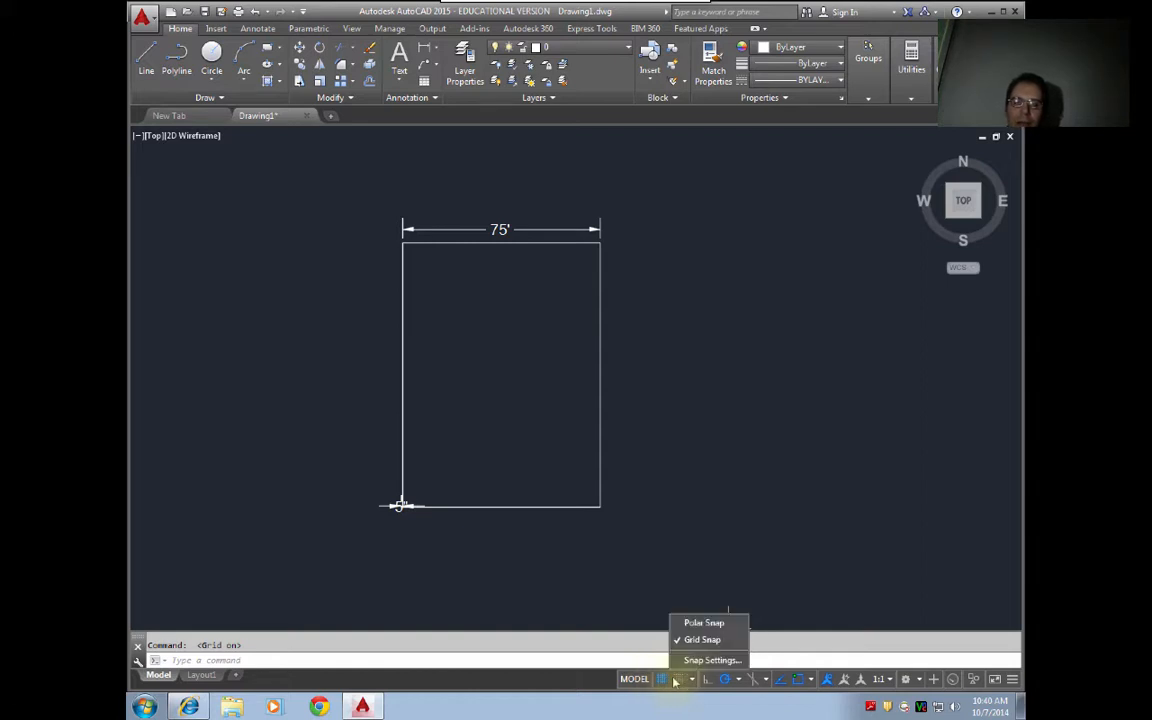
pyautogui.click(663, 681)
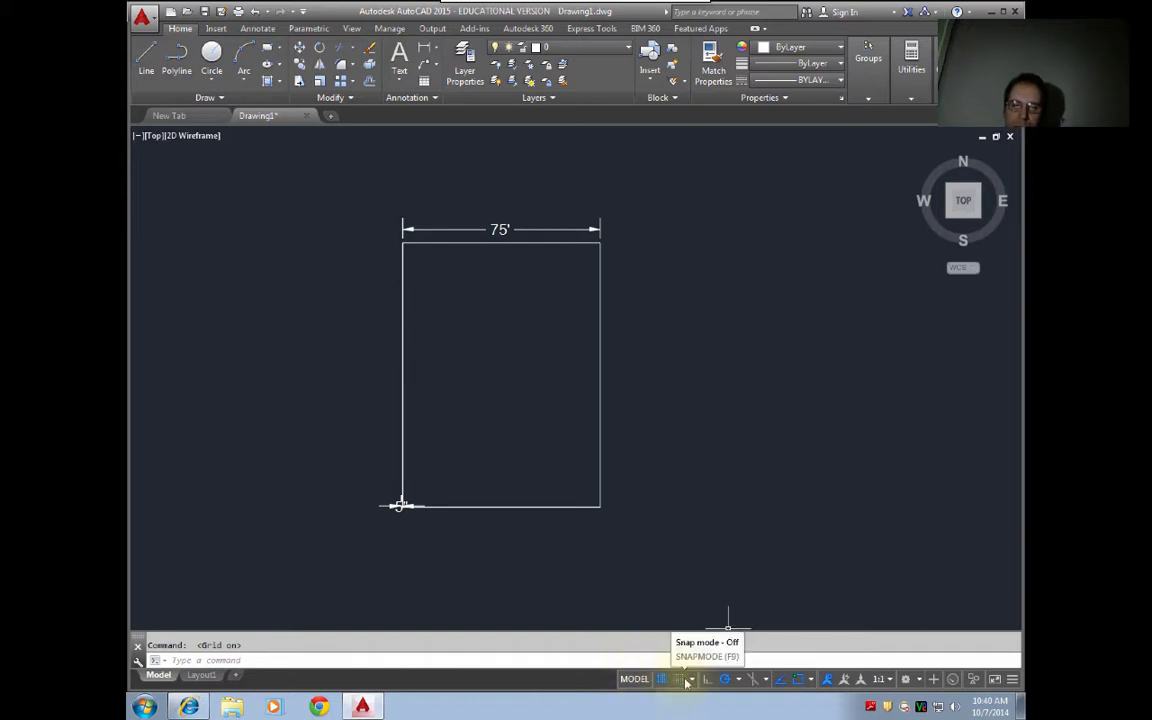
pyautogui.click(687, 681)
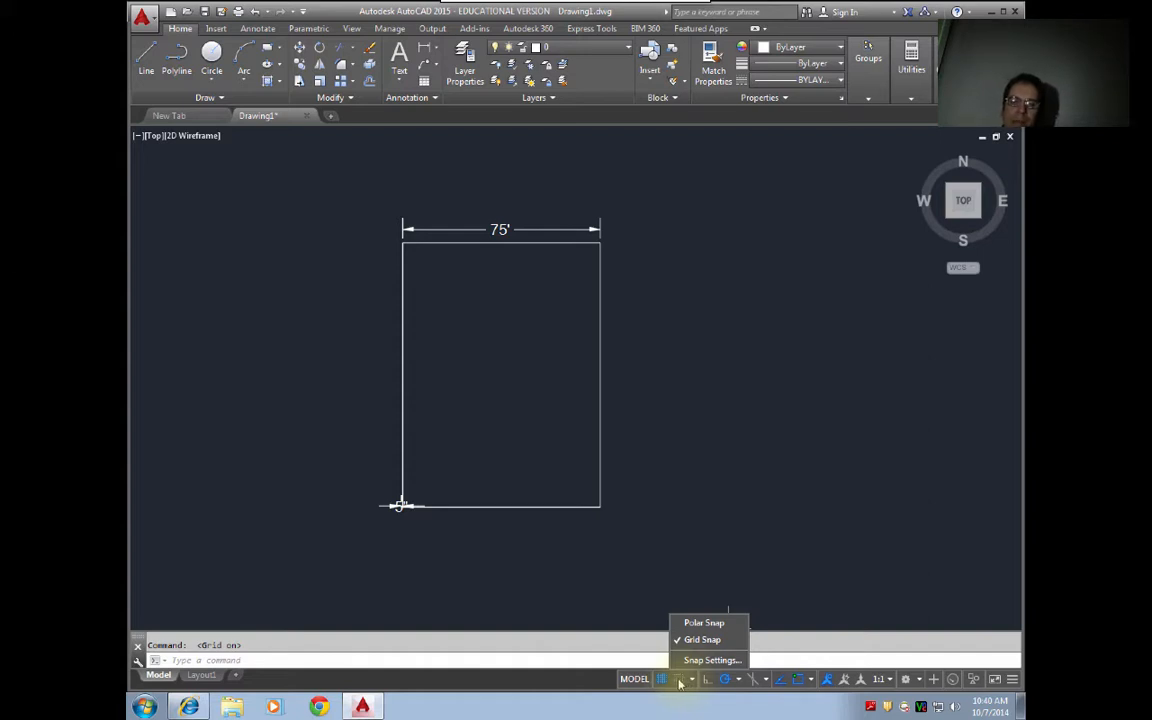
pyautogui.click(711, 660)
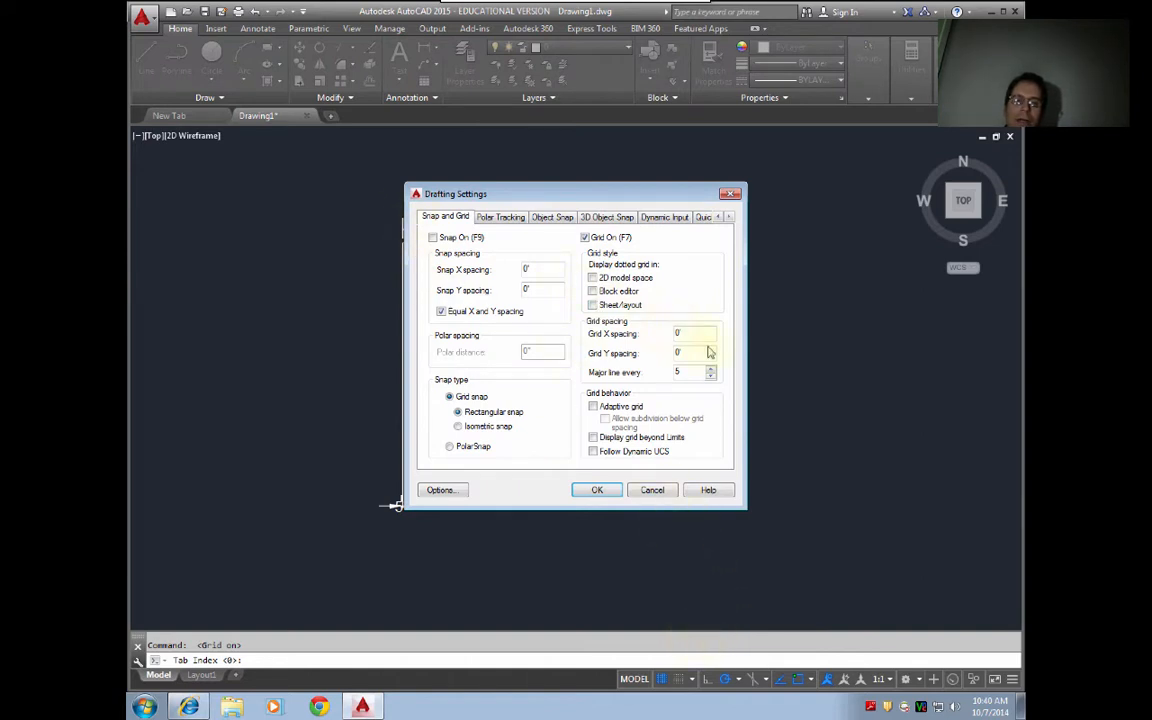
pyautogui.moveTo(538, 269); pyautogui.dragTo(411, 262)
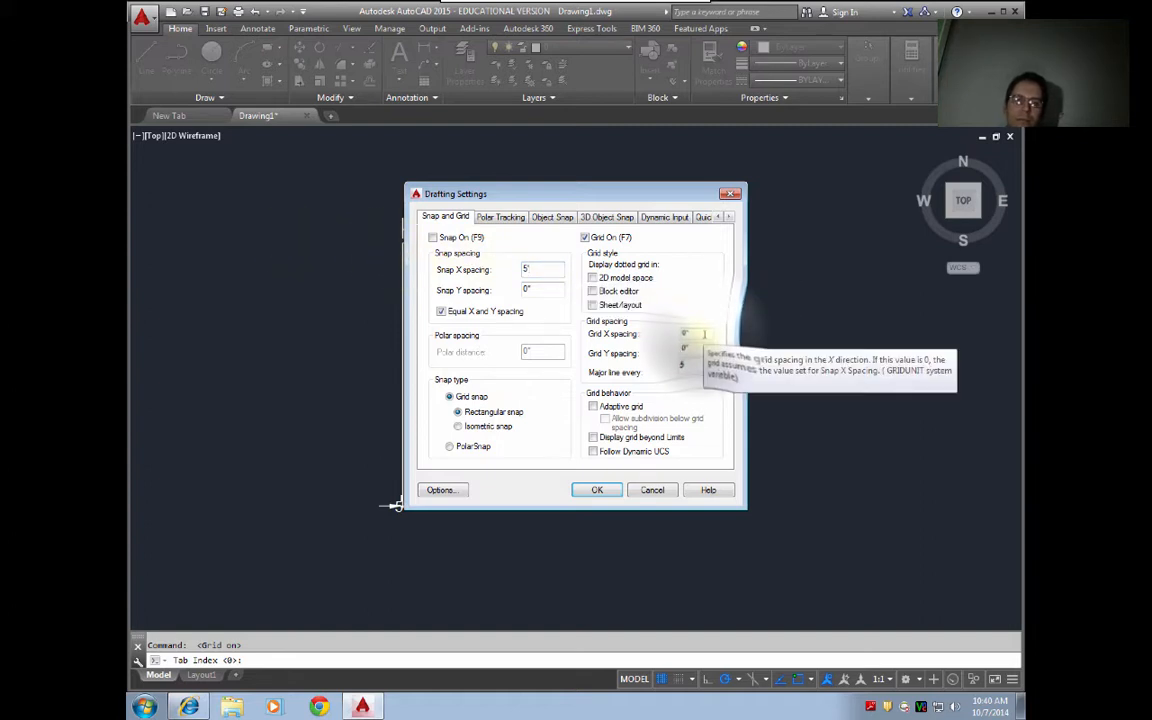
pyautogui.doubleClick(690, 334)
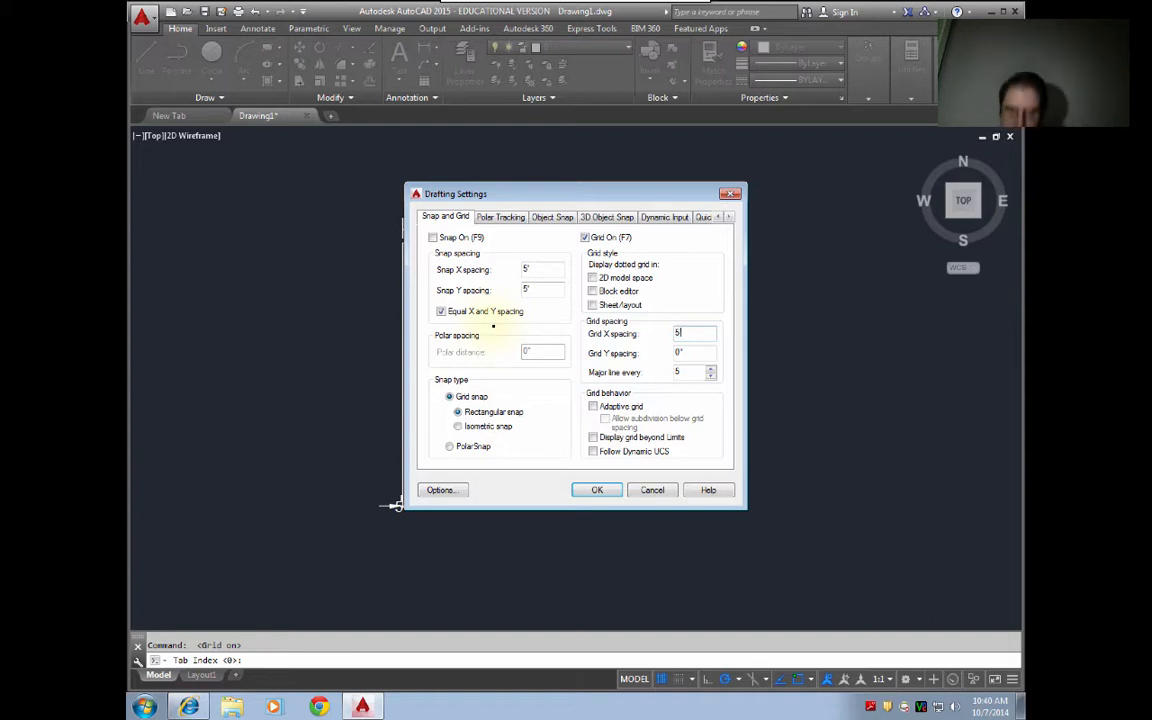
pyautogui.click(597, 490)
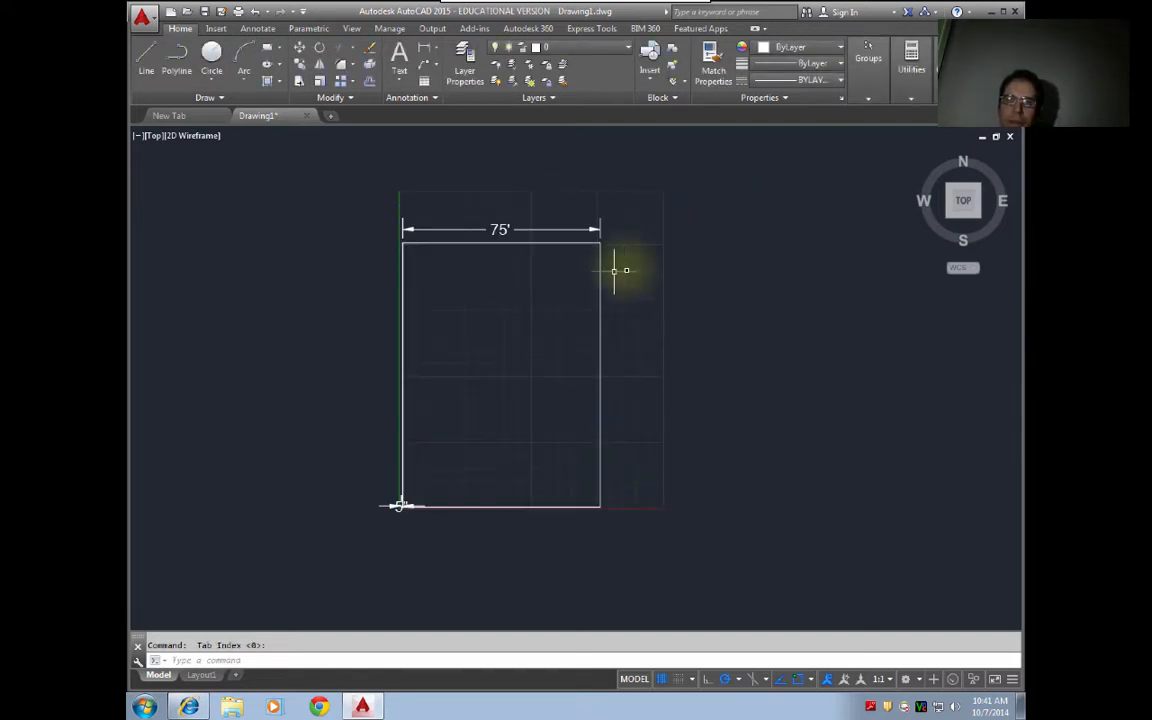
# - Inspect the grid's extent and line spacing around the upper part of the large rectangle
pyautogui.scroll(-2, 483, 267)
pyautogui.scroll(4, 483, 267)
pyautogui.moveTo(483, 266); pyautogui.dragTo(576, 355, button='middle')
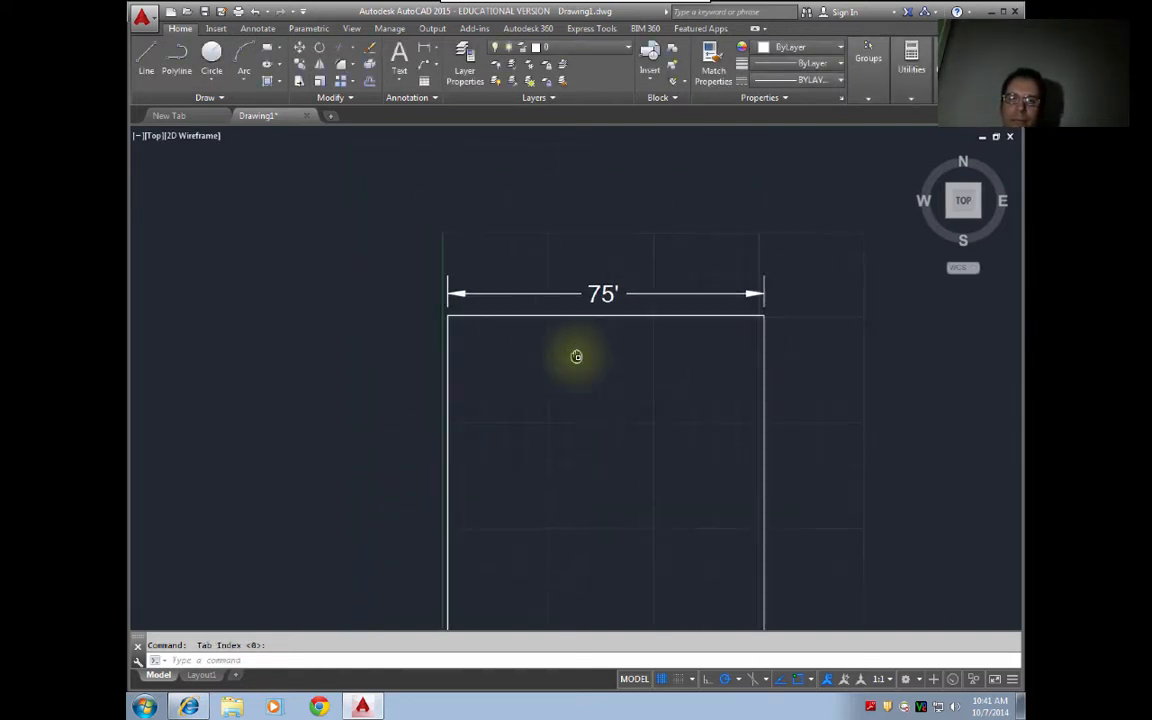
pyautogui.moveTo(647, 484)
pyautogui.mouseDown(button='middle')
pyautogui.moveTo(581, 442)
pyautogui.moveTo(542, 460)
pyautogui.mouseUp(button='middle')
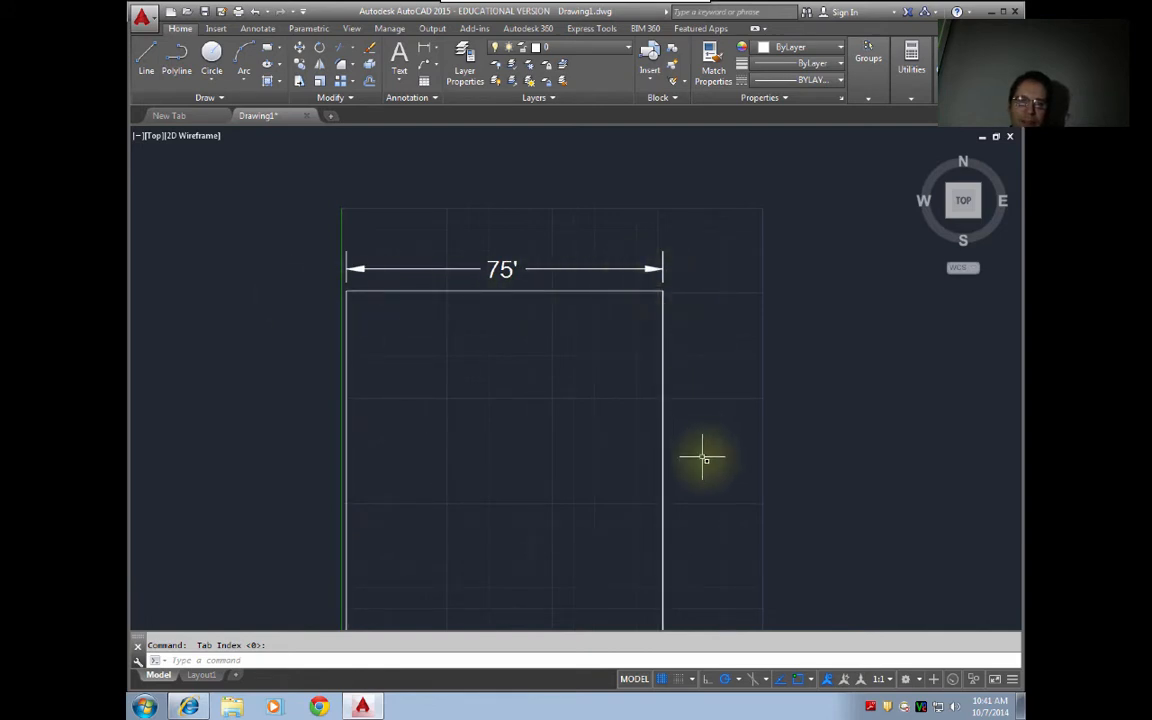
pyautogui.moveTo(702, 458); pyautogui.dragTo(641, 399, button='middle')
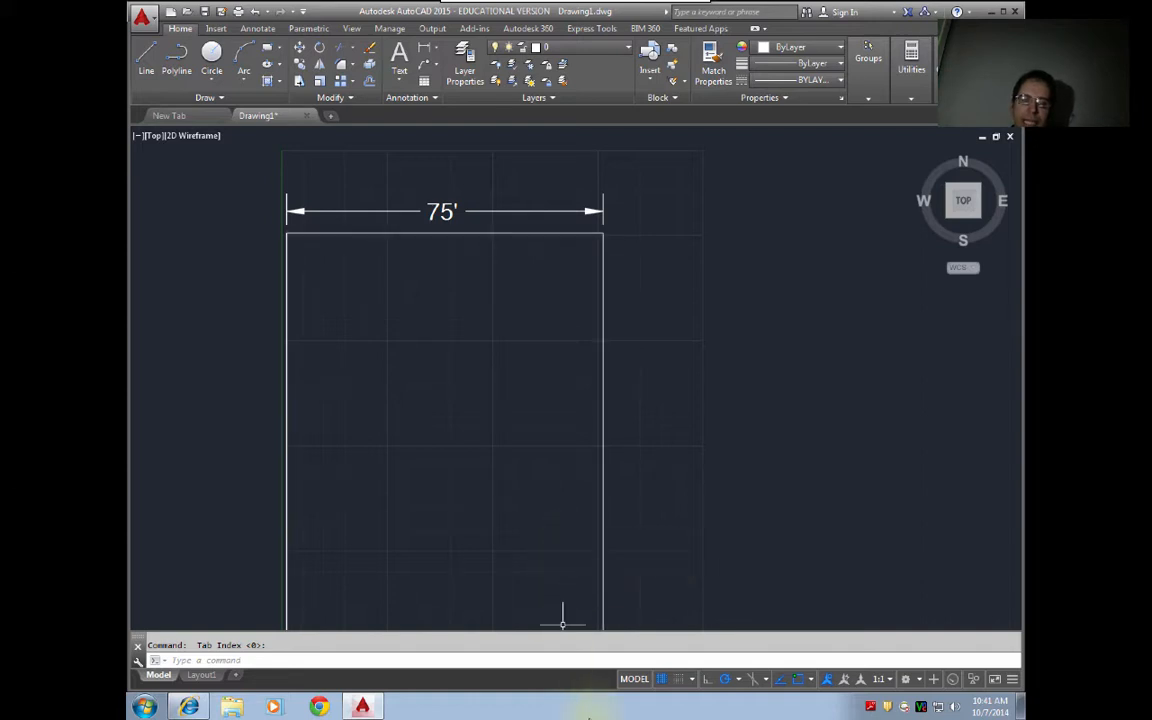
# - Toggle the grid display to compare the drawing with and without it, leaving it off
pyautogui.click(660, 680)
pyautogui.click(661, 680)
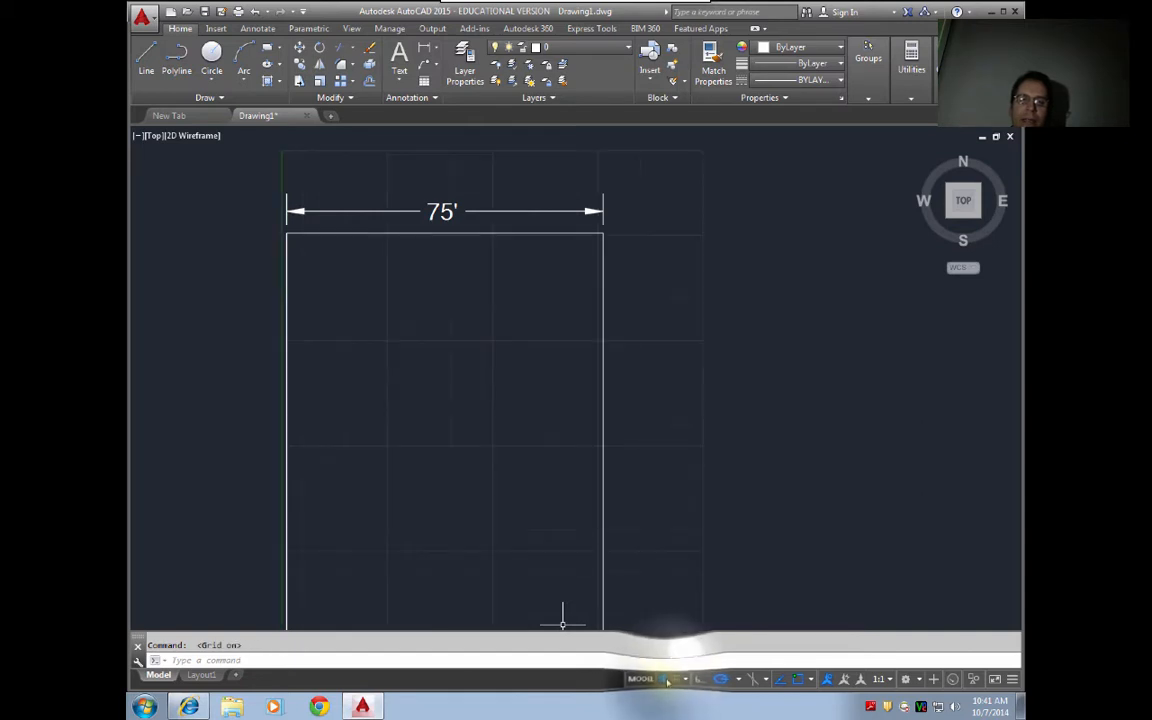
pyautogui.click(661, 680)
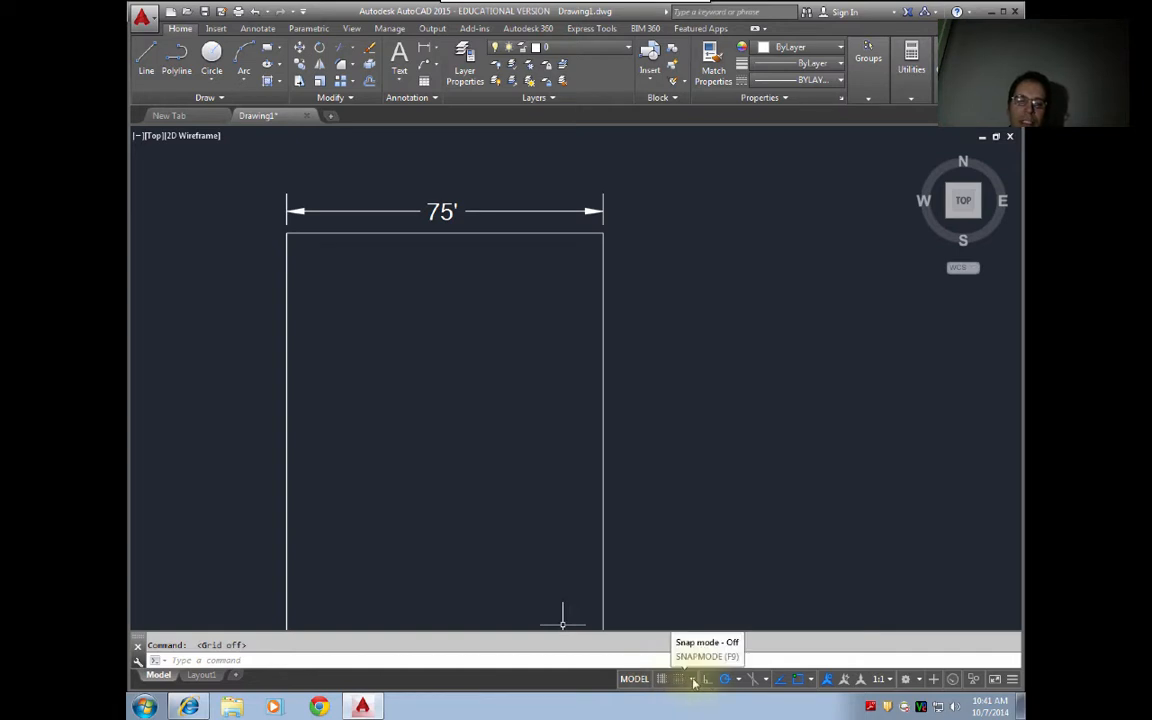
# - Review the snap and grid spacing values in the drafting settings and accept them
pyautogui.click(694, 680)
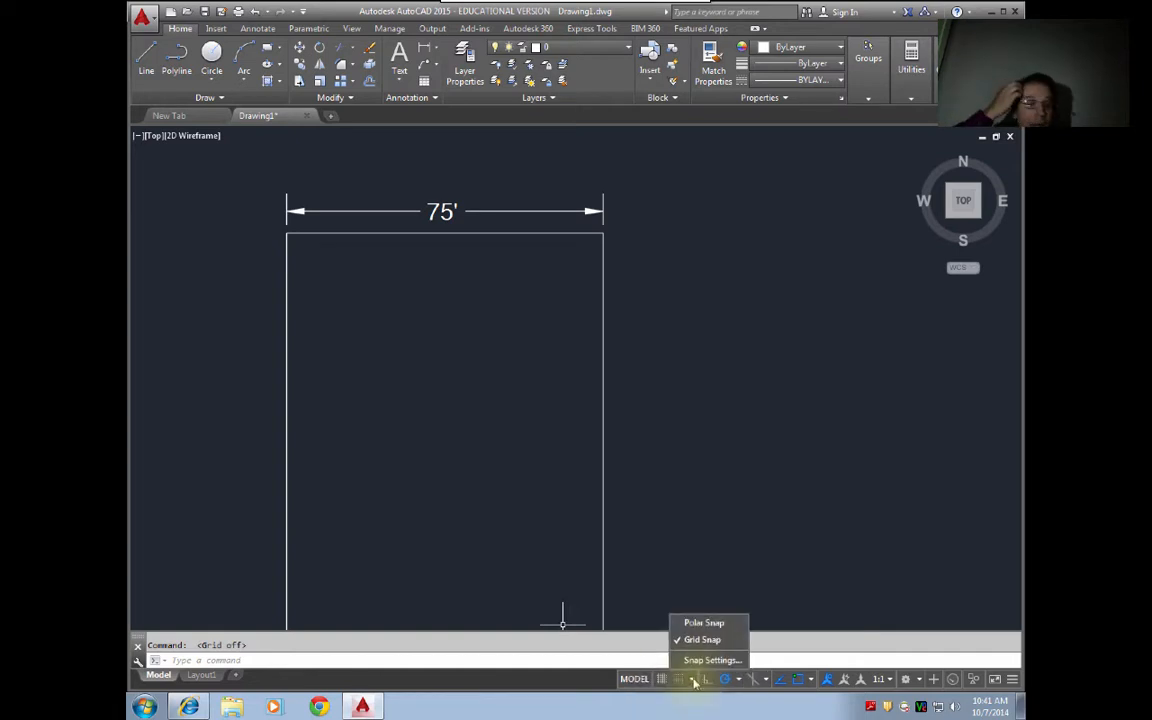
pyautogui.click(700, 661)
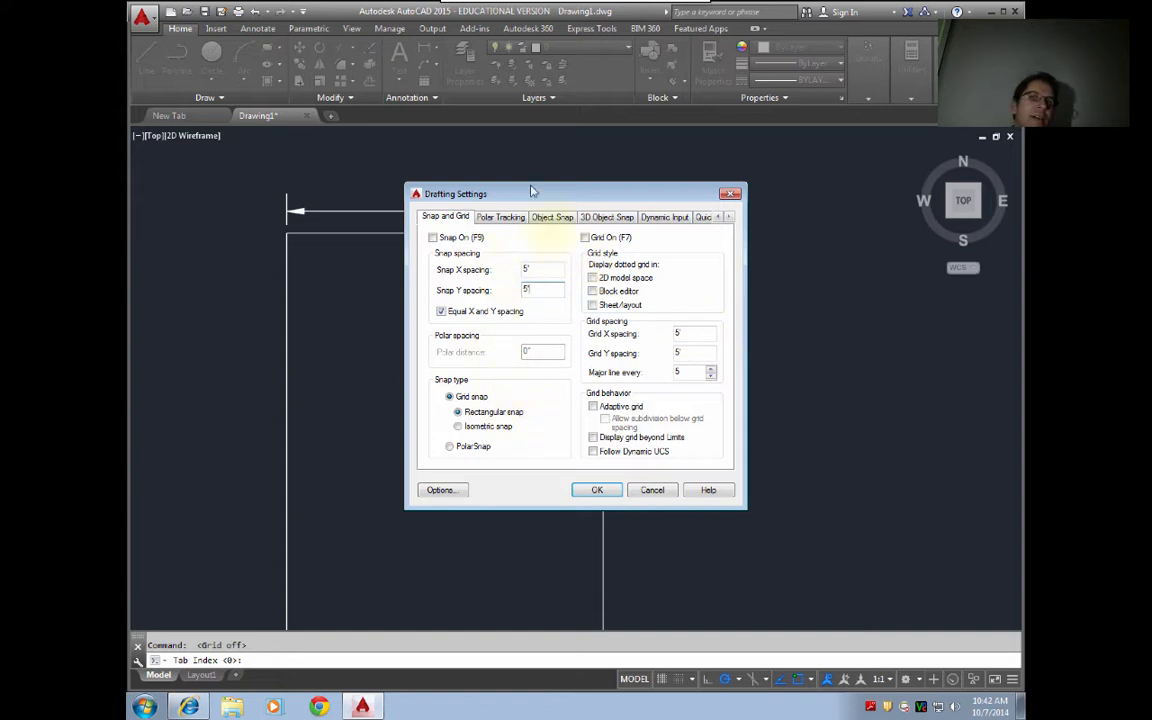
pyautogui.doubleClick(524, 269)
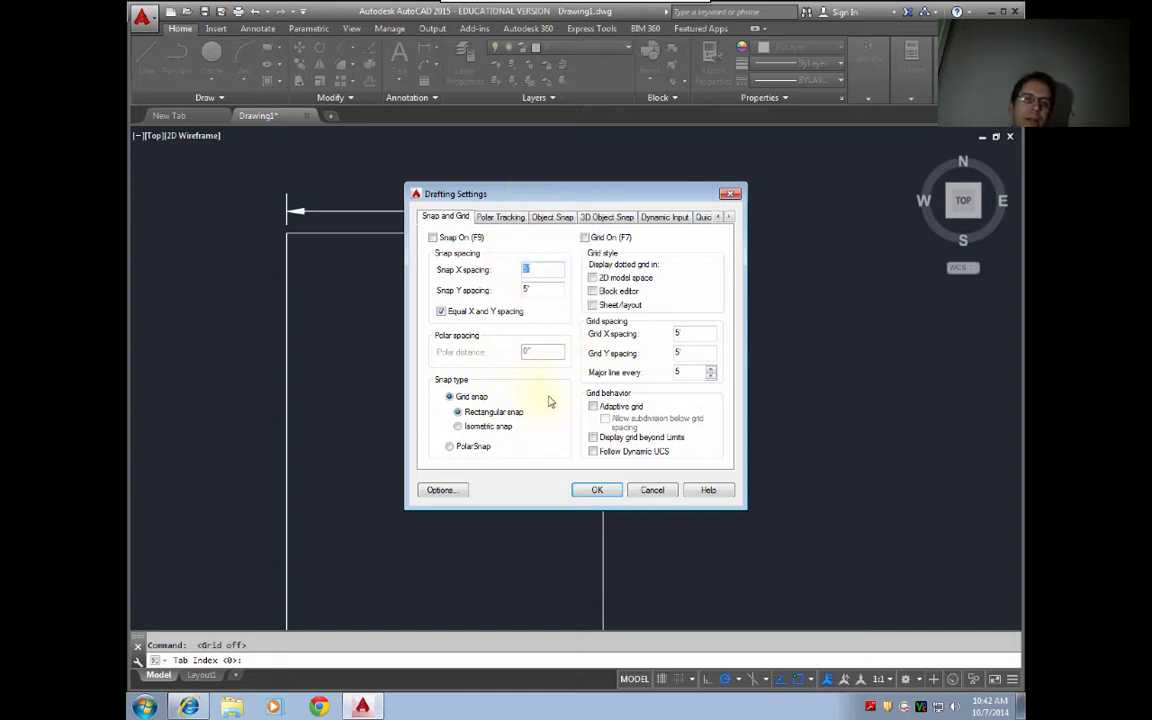
pyautogui.click(595, 489)
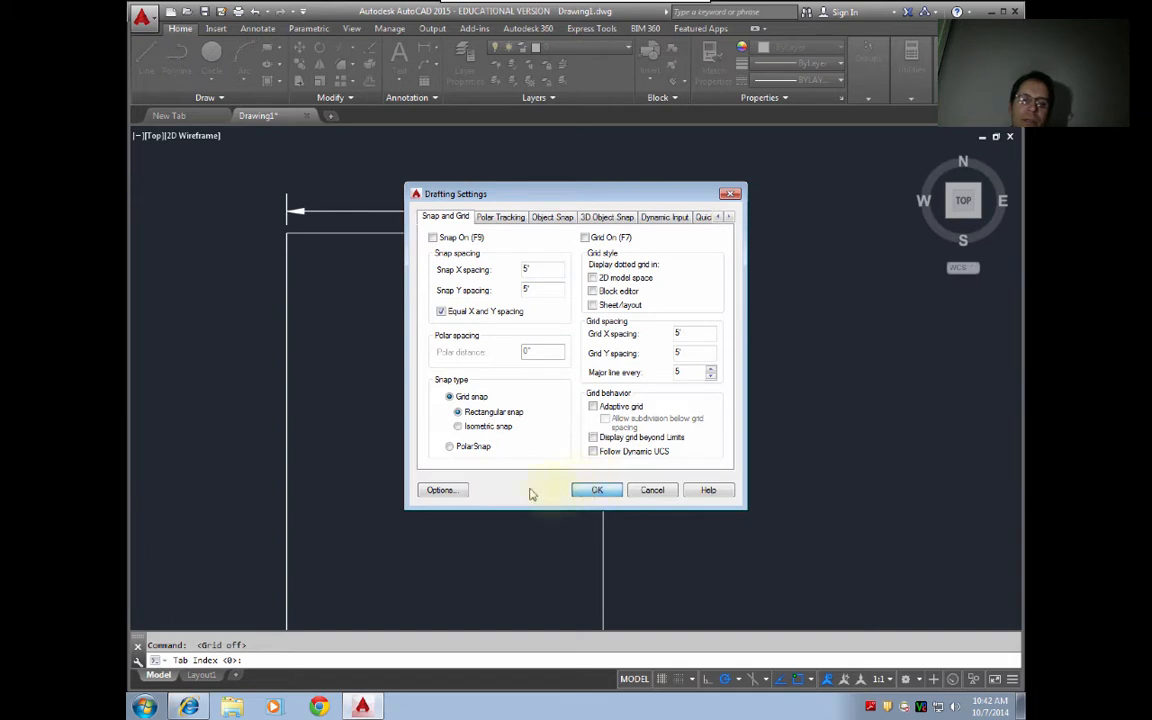
pyautogui.click(598, 489)
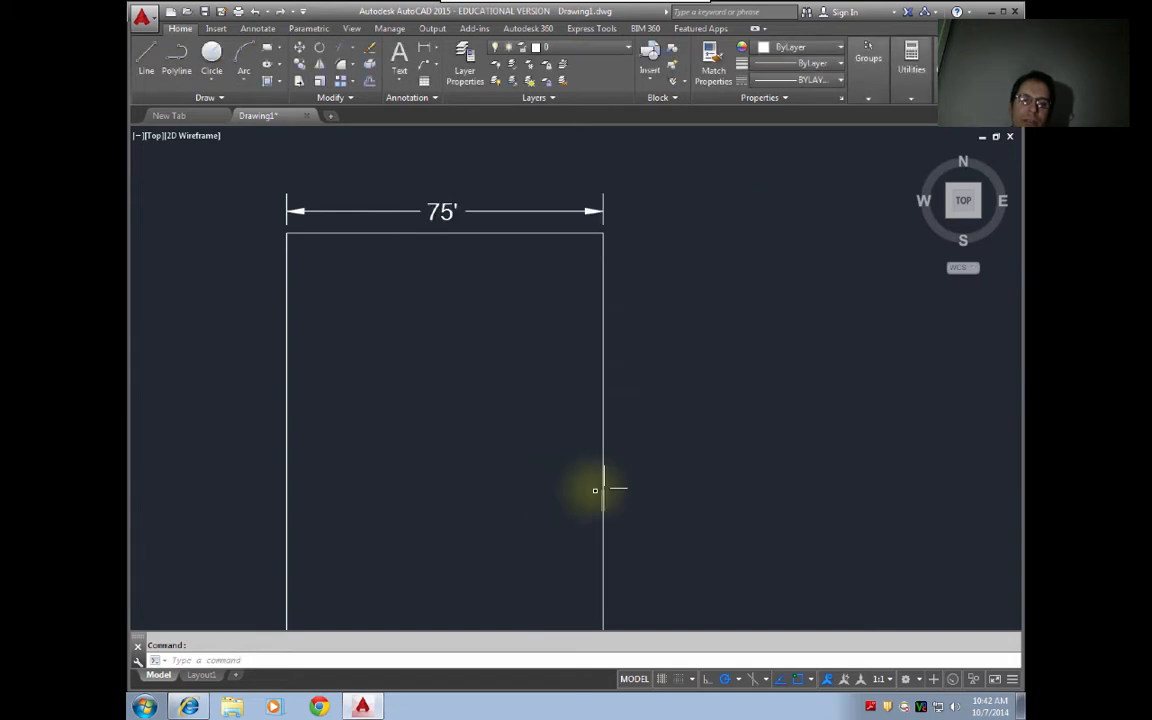
# - Turn the grid display back on and inspect it along the large rectangle's upper edge
pyautogui.click(660, 679)
pyautogui.scroll(2, 408, 266)
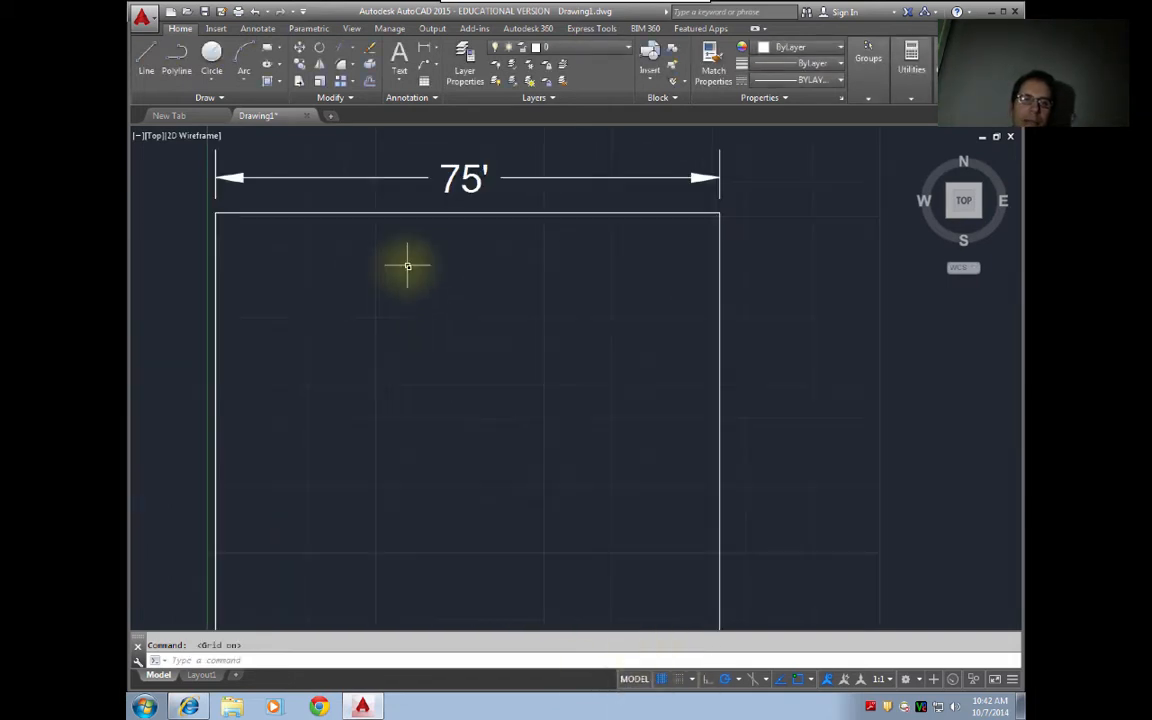
pyautogui.moveTo(408, 266)
pyautogui.mouseDown(button='middle')
pyautogui.moveTo(429, 296)
pyautogui.moveTo(571, 319)
pyautogui.mouseUp(button='middle')
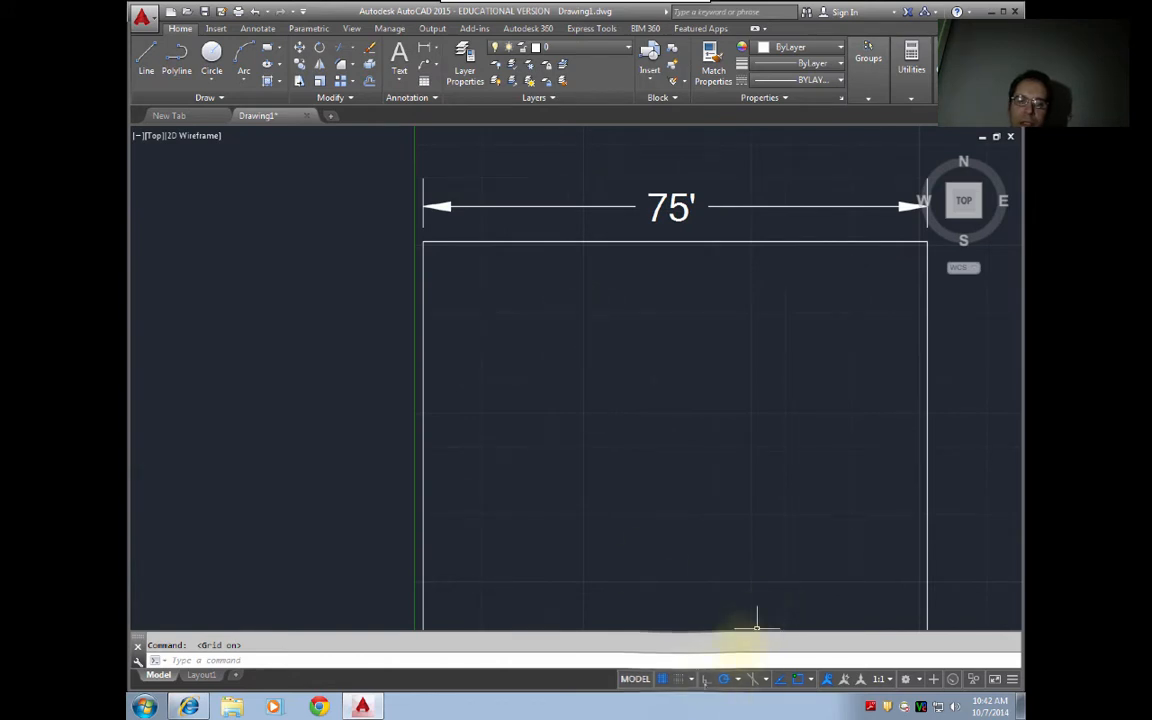
# - Turn on snap mode and test how the Line tool's start point snaps inside the large rectangle, without drawing a line
pyautogui.click(678, 679)
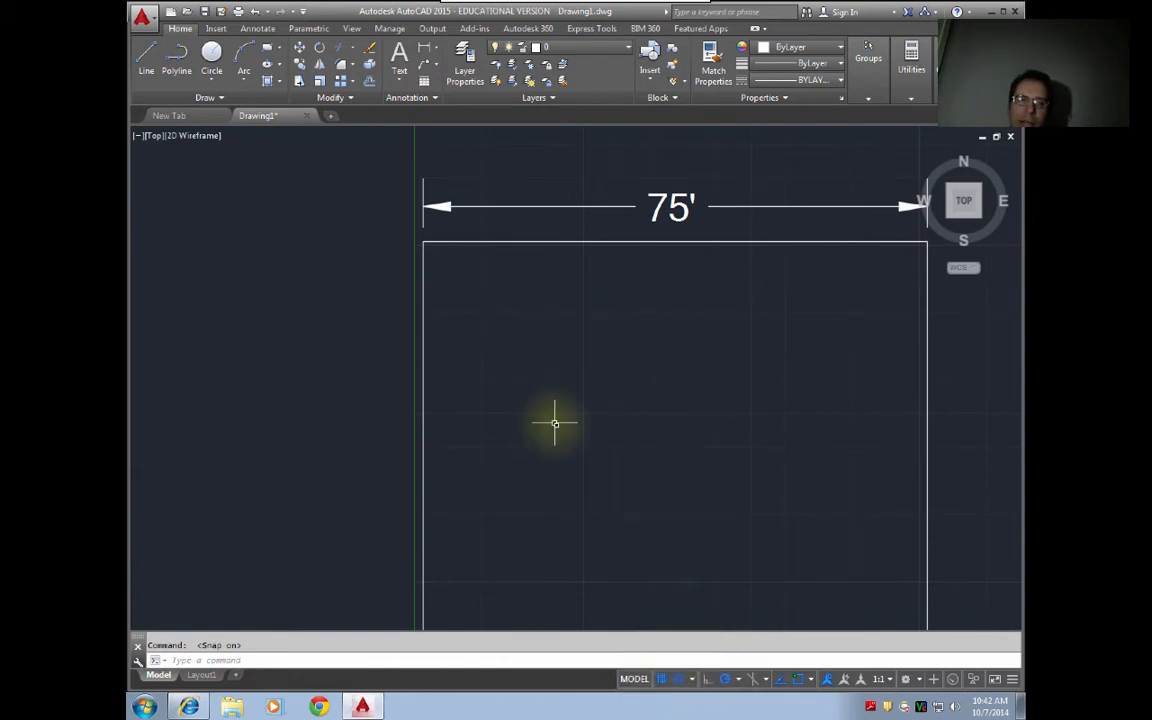
pyautogui.click(146, 58)
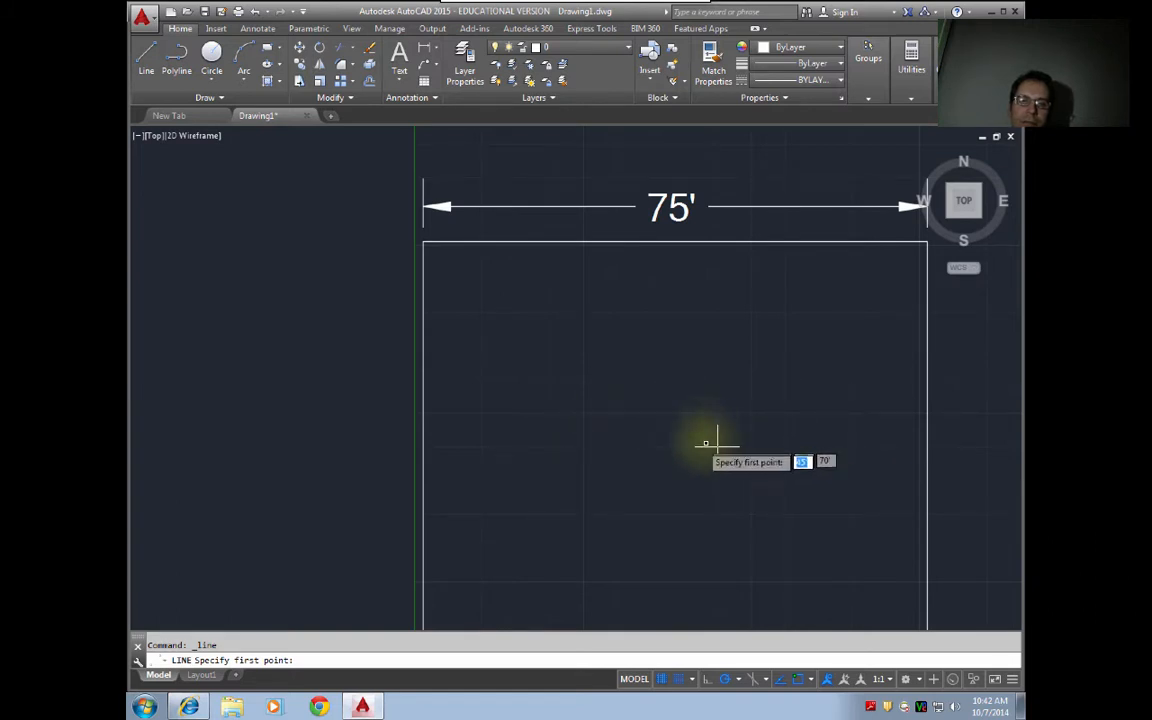
pyautogui.scroll(2, 710, 444)
pyautogui.scroll(-2, 682, 482)
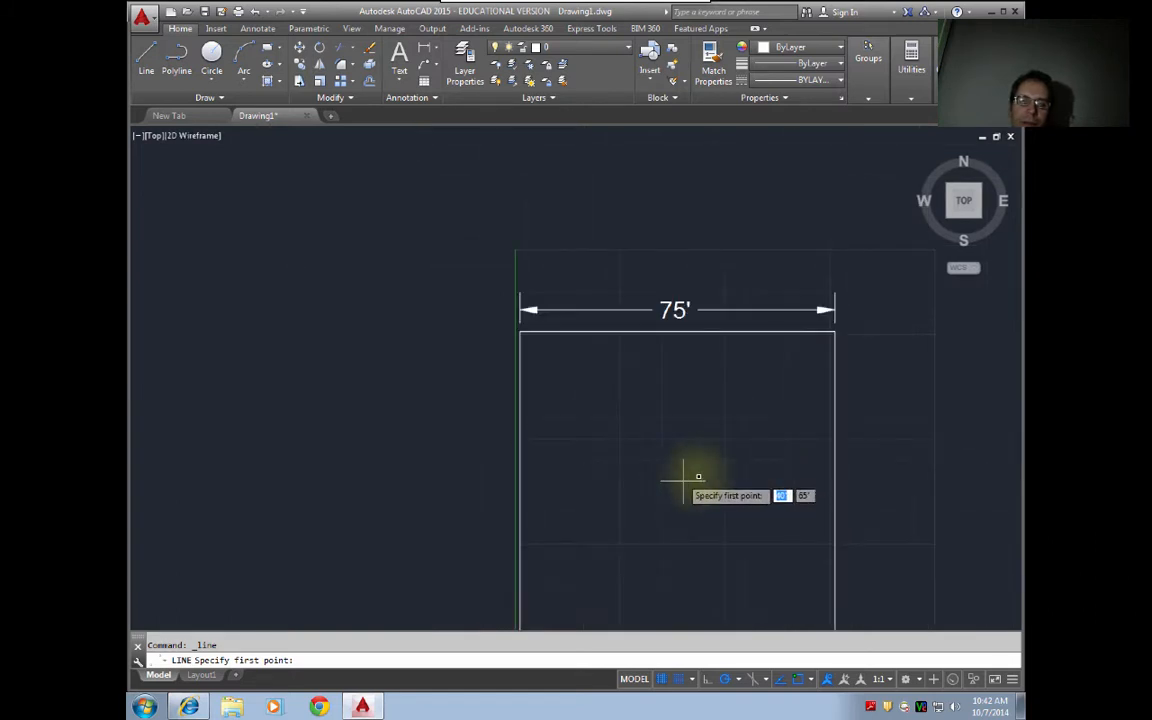
pyautogui.moveTo(735, 462); pyautogui.dragTo(576, 459, button='middle')
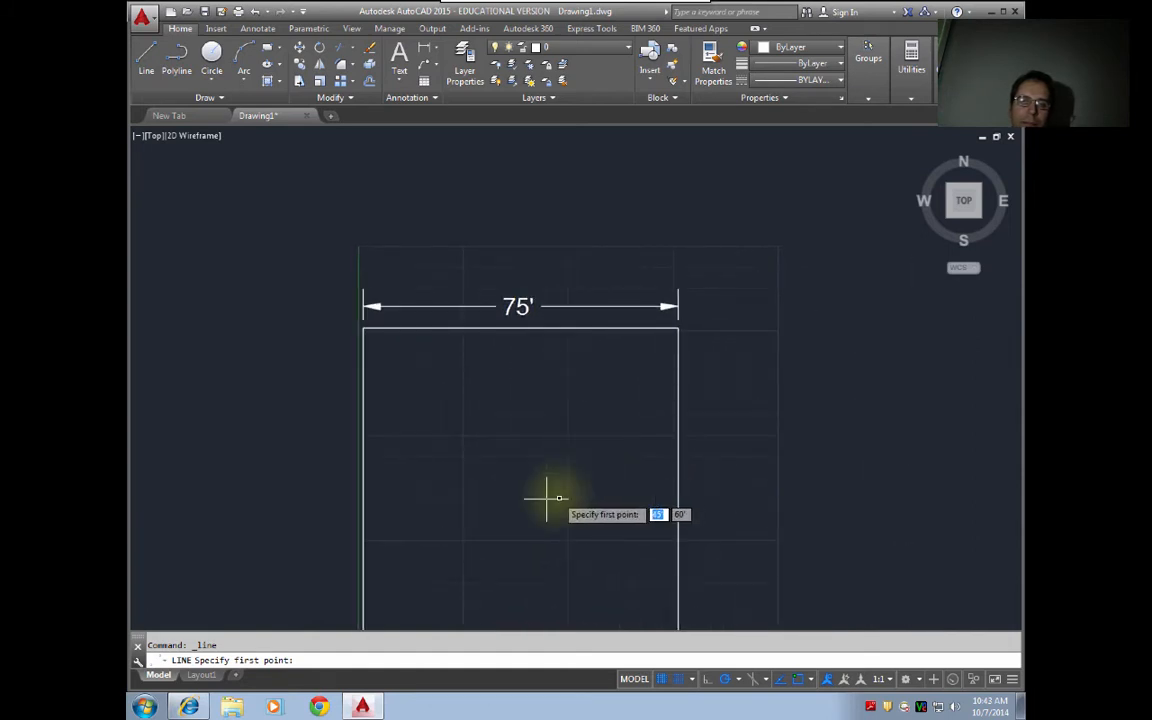
pyautogui.scroll(2, 545, 497)
pyautogui.scroll(-2, 545, 497)
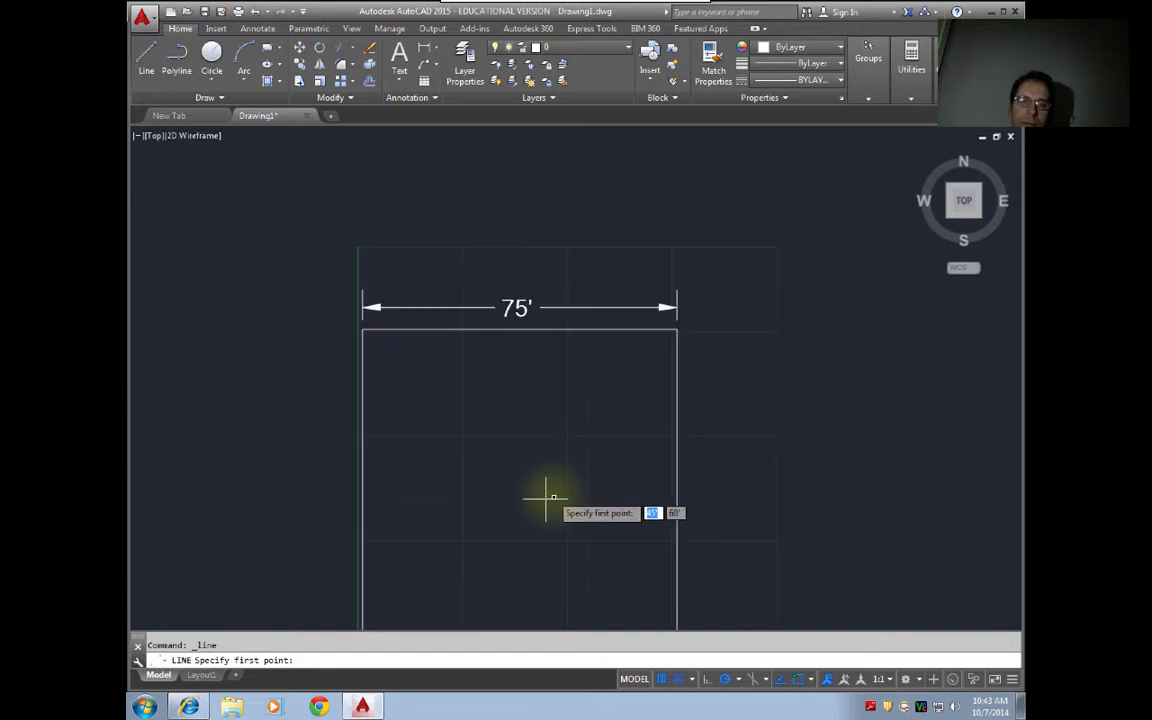
pyautogui.press('Escape')
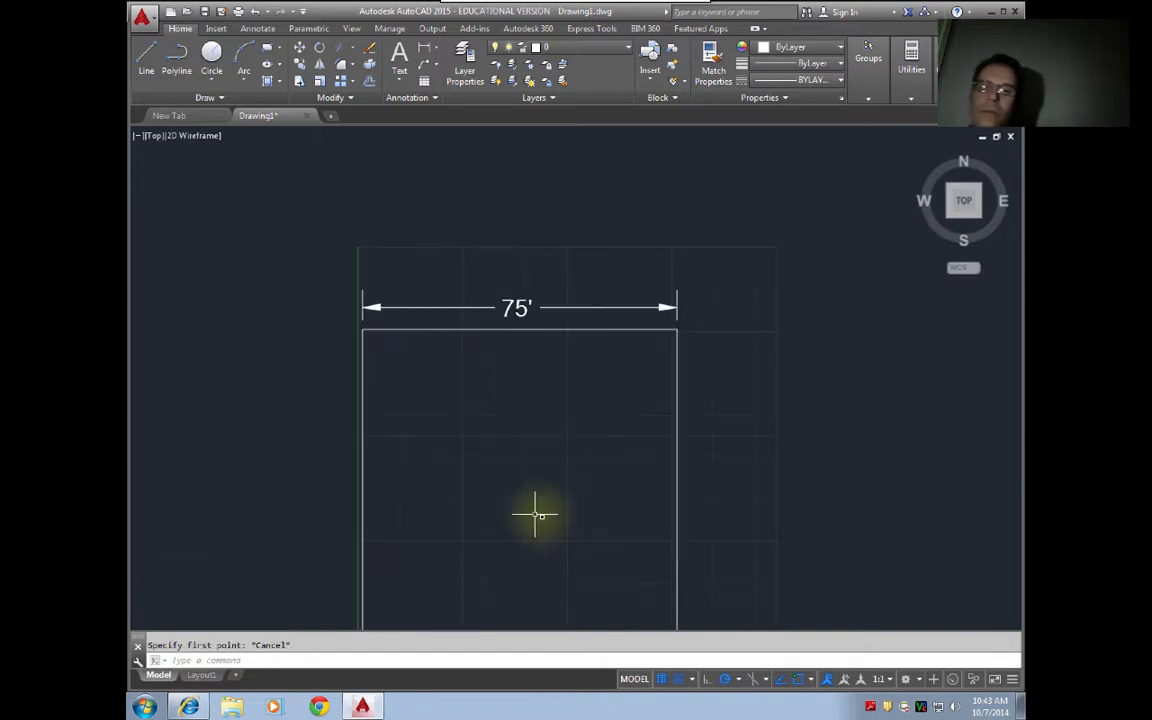
# - Make CENTER the current layer
pyautogui.middleClick(511, 427)
pyautogui.middleClick(511, 427)
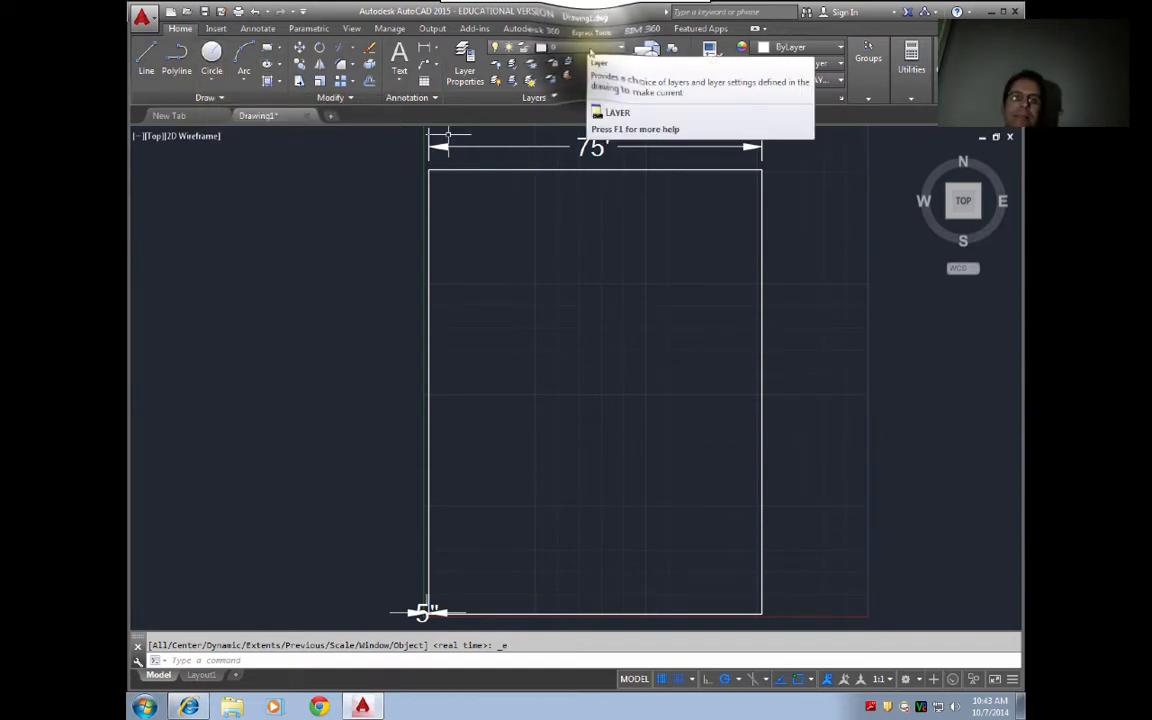
pyautogui.click(591, 49)
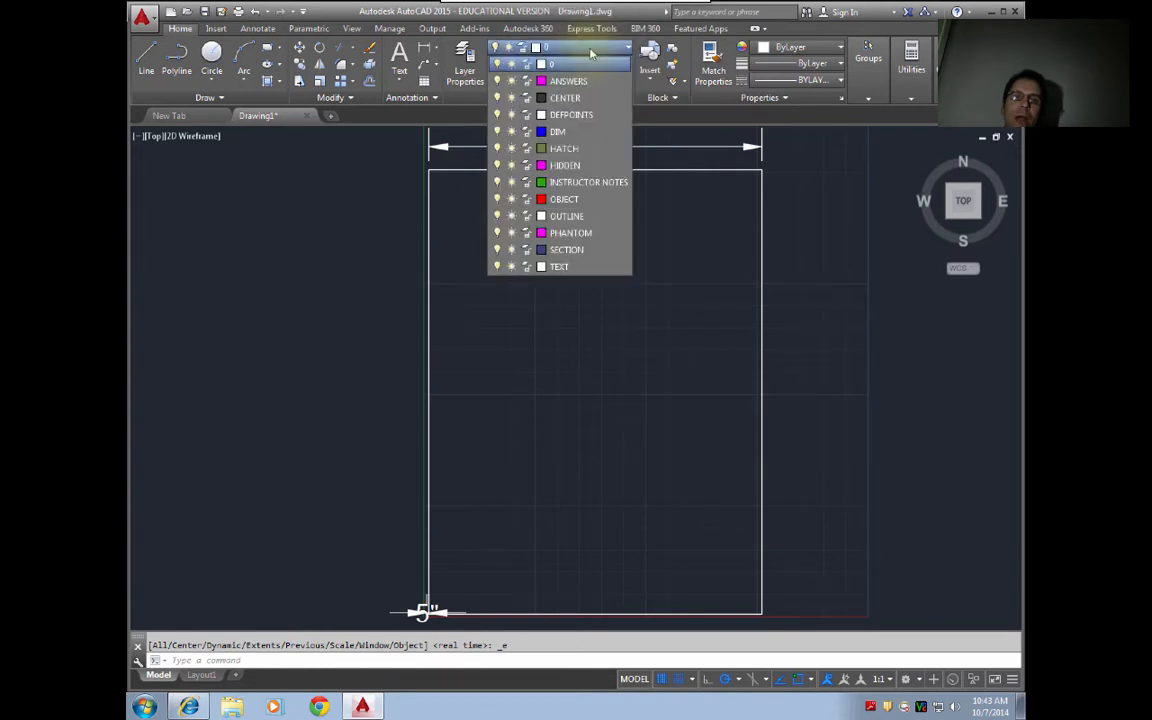
pyautogui.click(565, 98)
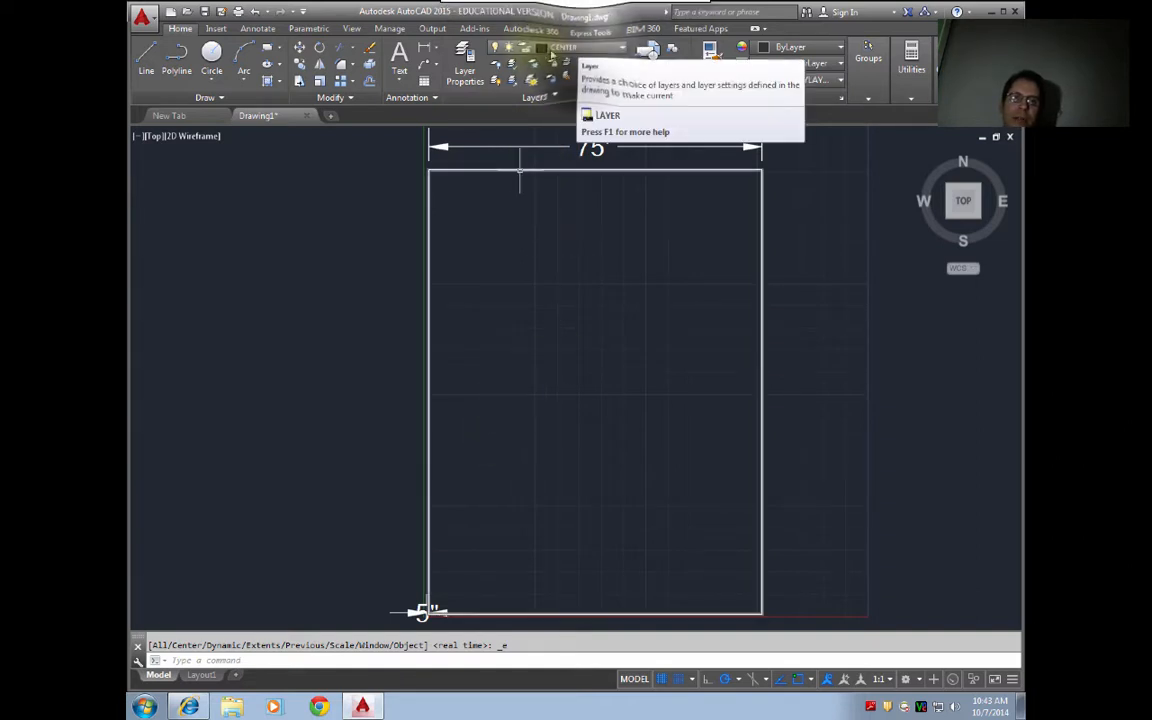
pyautogui.click(578, 48)
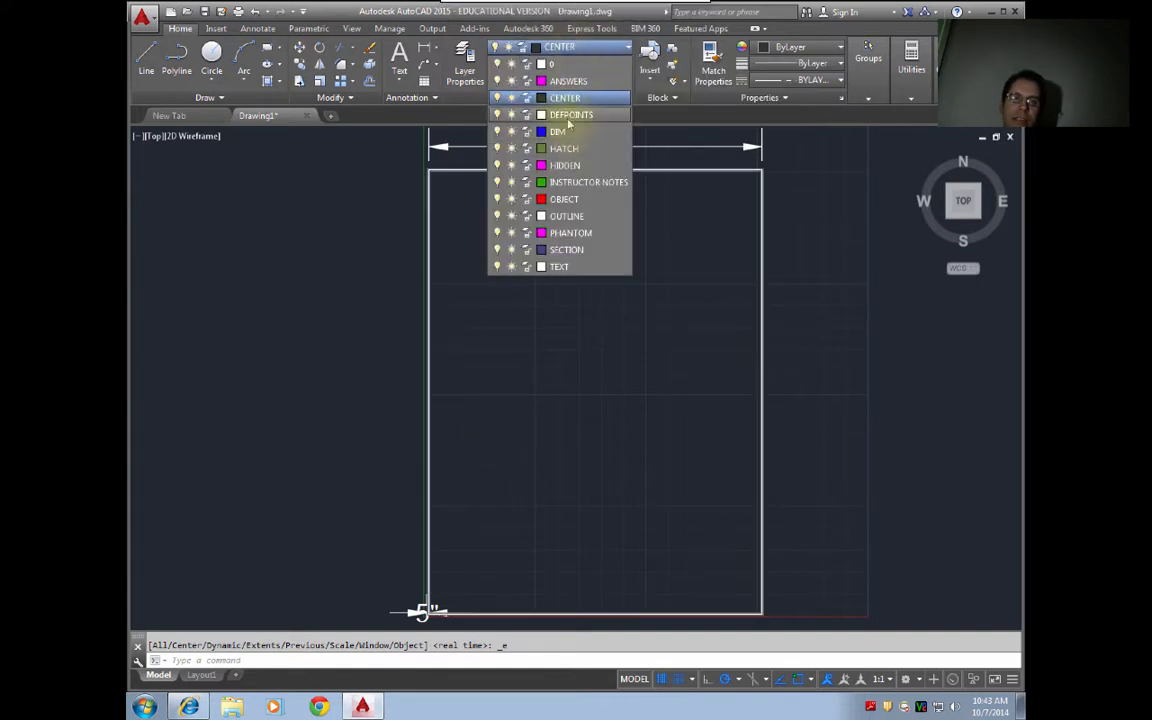
pyautogui.click(563, 100)
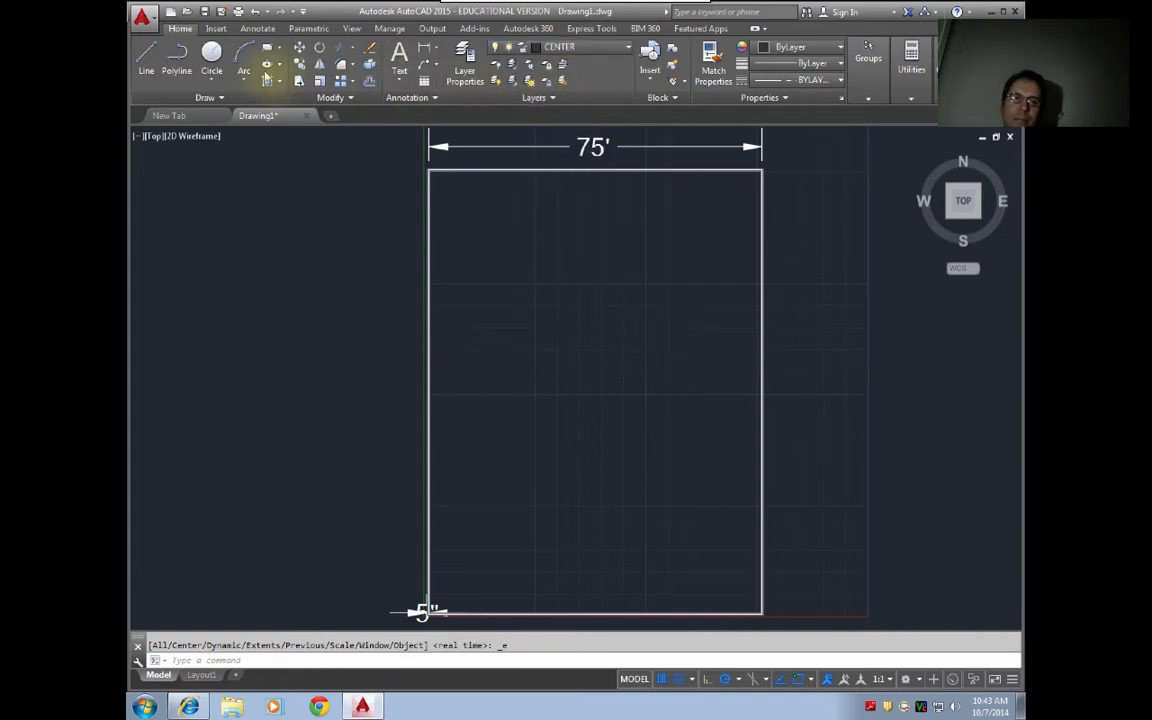
# - Draw a vertical centerline from the midpoint of the rectangle's top edge to the midpoint of its bottom edge, with snap mode off
pyautogui.click(146, 60)
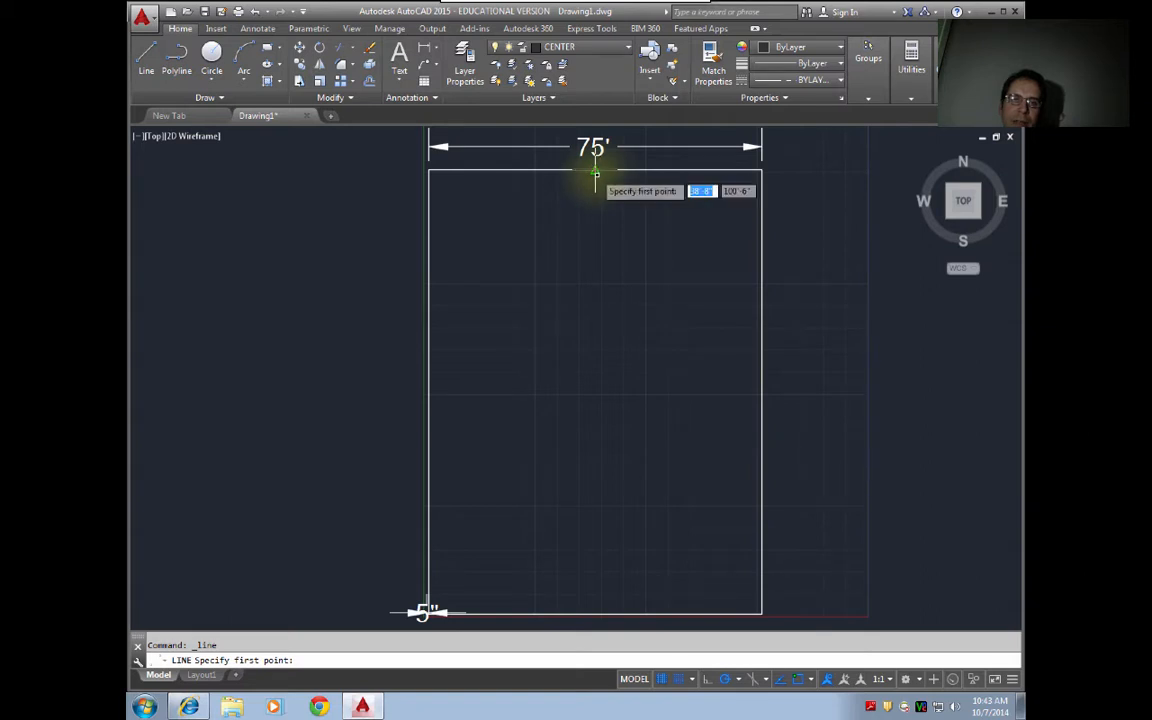
pyautogui.click(595, 176)
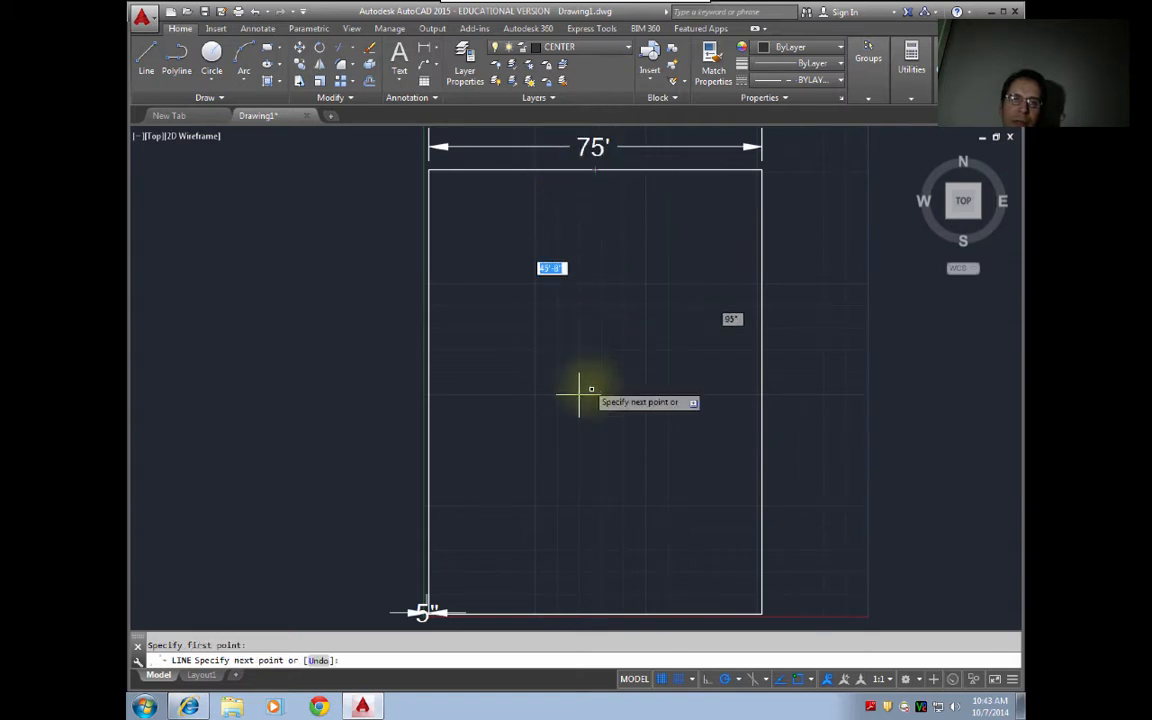
pyautogui.click(678, 679)
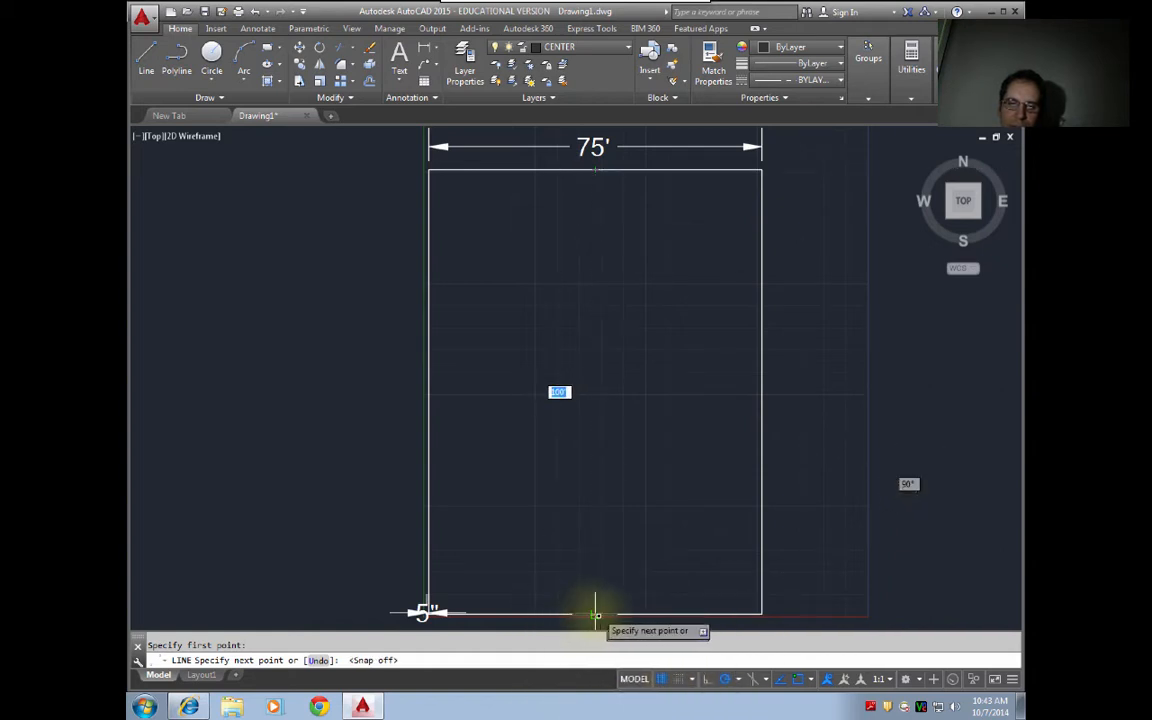
pyautogui.click(596, 613)
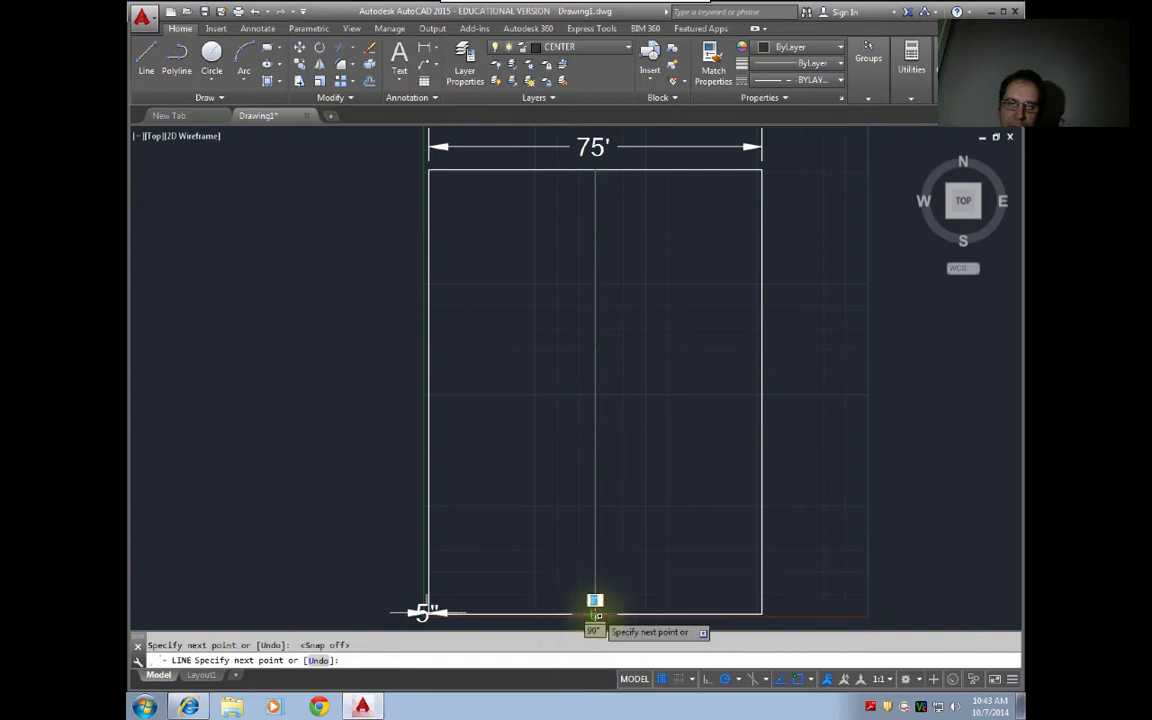
pyautogui.press('Return')
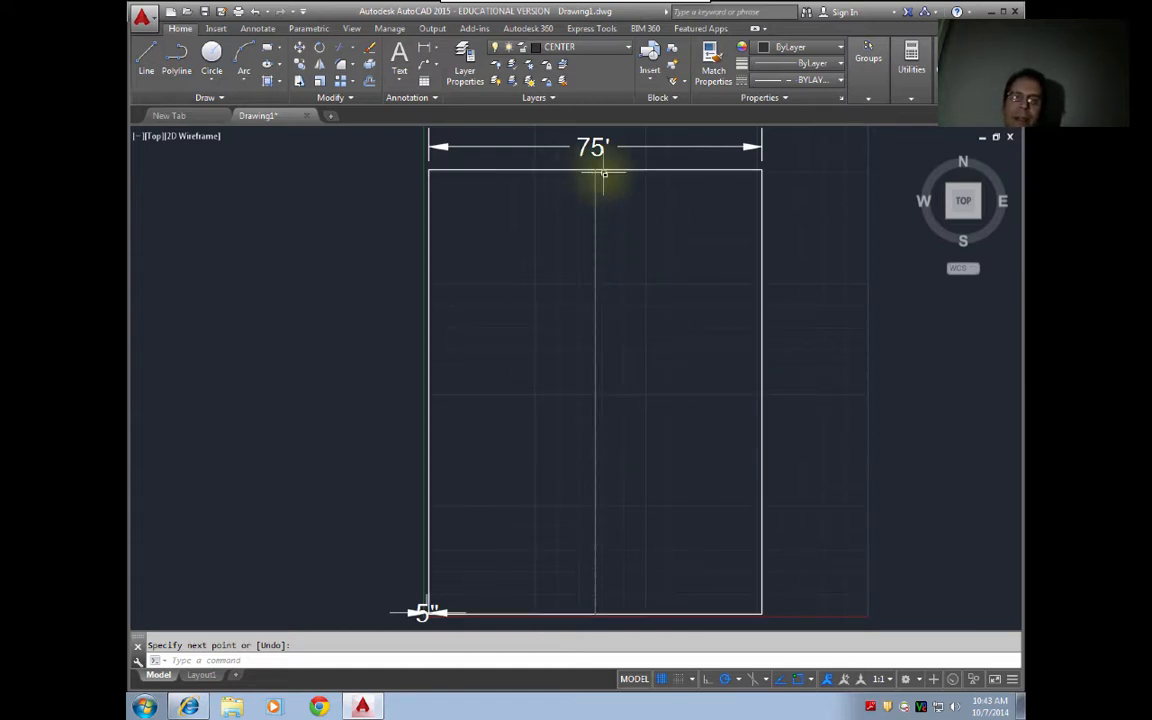
# - Examine the centerline's dash pattern up close near the rectangle's top edge and compare it with the full view
pyautogui.scroll(2, 594, 168)
pyautogui.scroll(3, 600, 168)
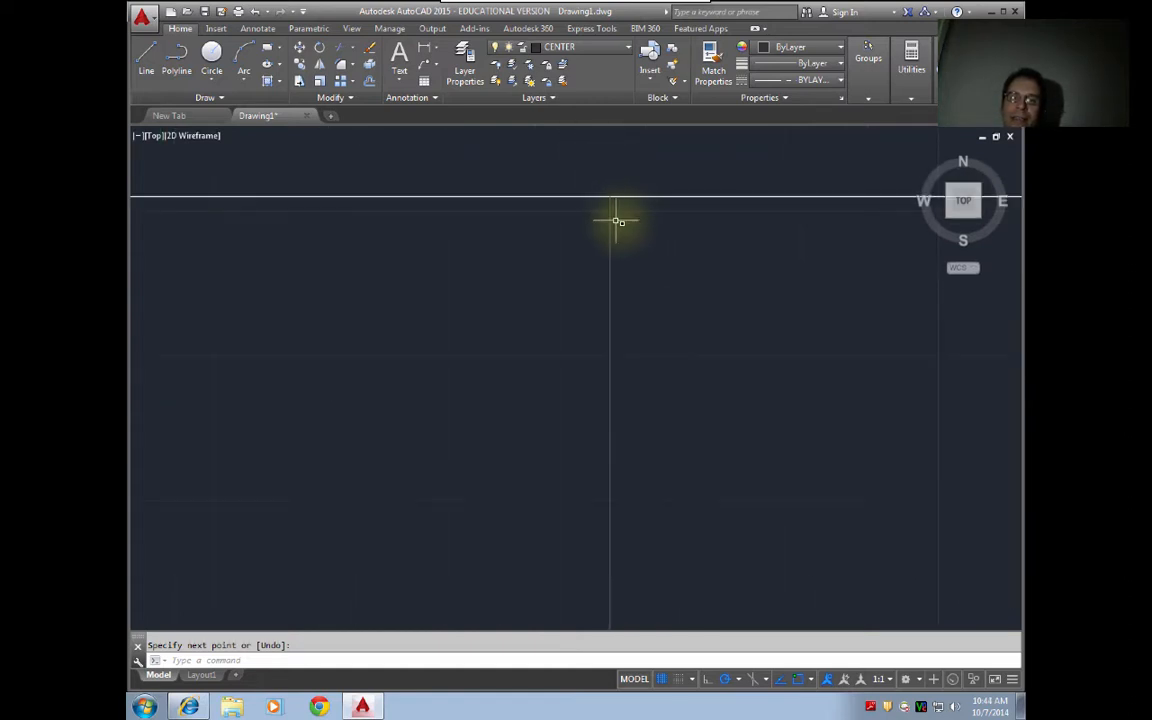
pyautogui.scroll(1, 625, 195)
pyautogui.scroll(1, 461, 234)
pyautogui.scroll(2, 461, 234)
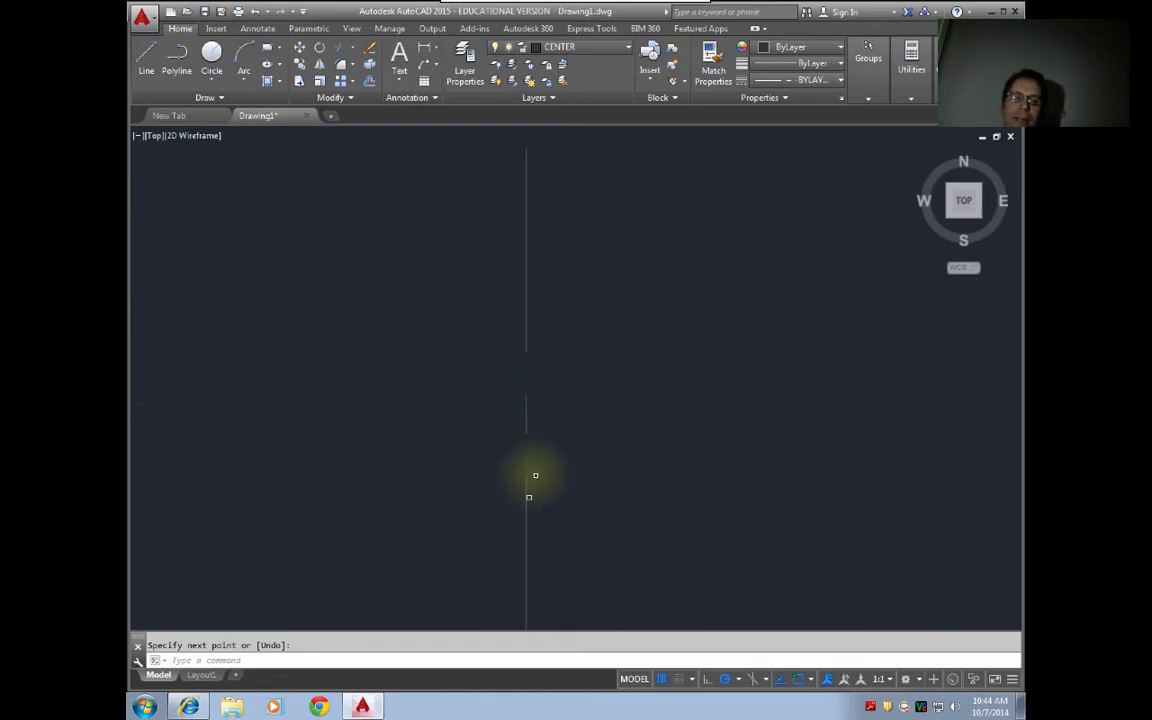
pyautogui.scroll(-2, 522, 530)
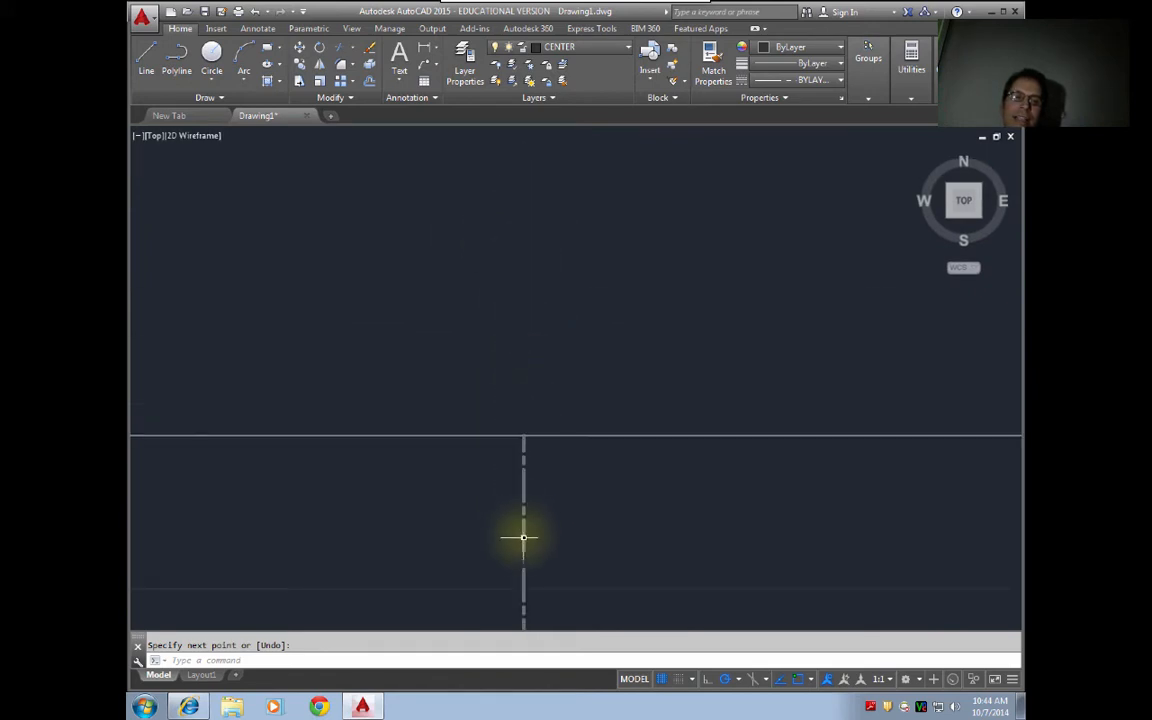
pyautogui.moveTo(535, 555); pyautogui.dragTo(584, 387, button='middle')
pyautogui.scroll(-3, 563, 545)
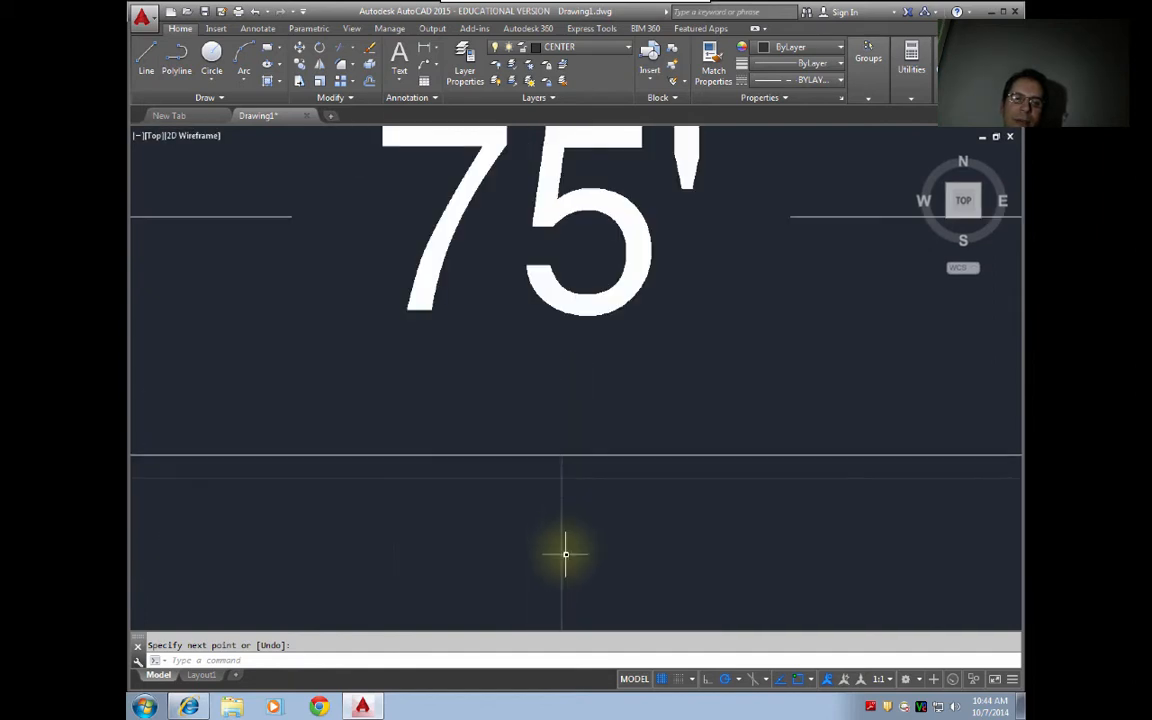
pyautogui.scroll(-3, 570, 528)
pyautogui.moveTo(589, 540); pyautogui.dragTo(563, 414, button='middle')
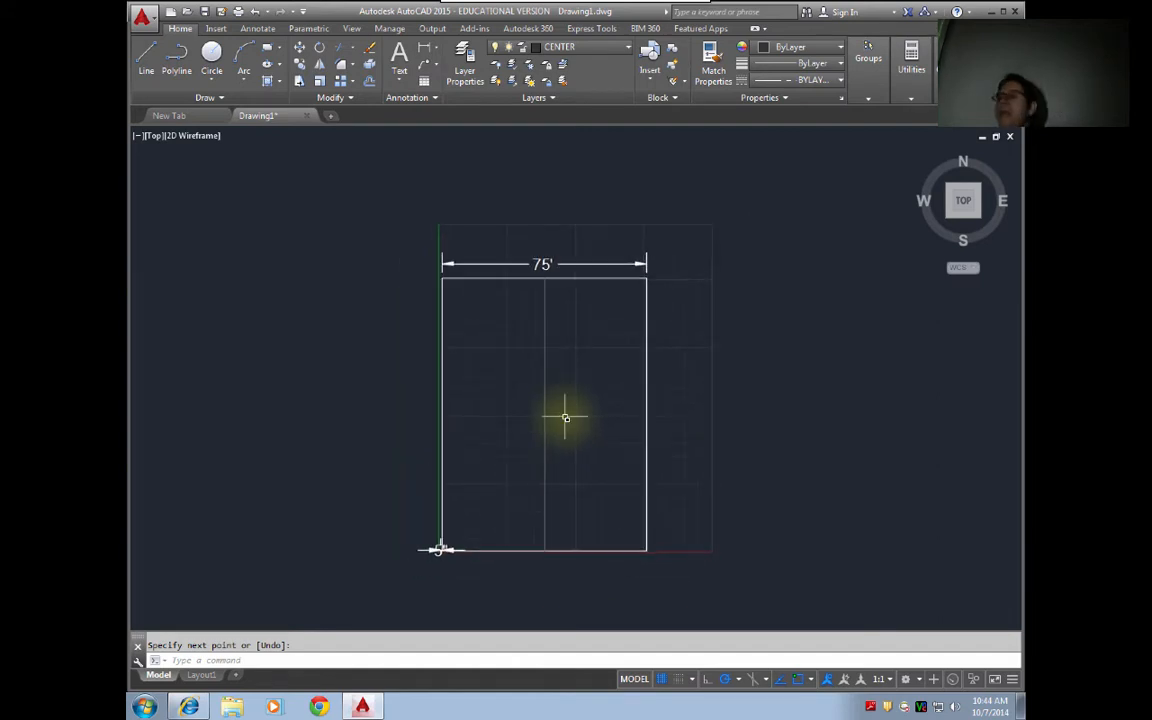
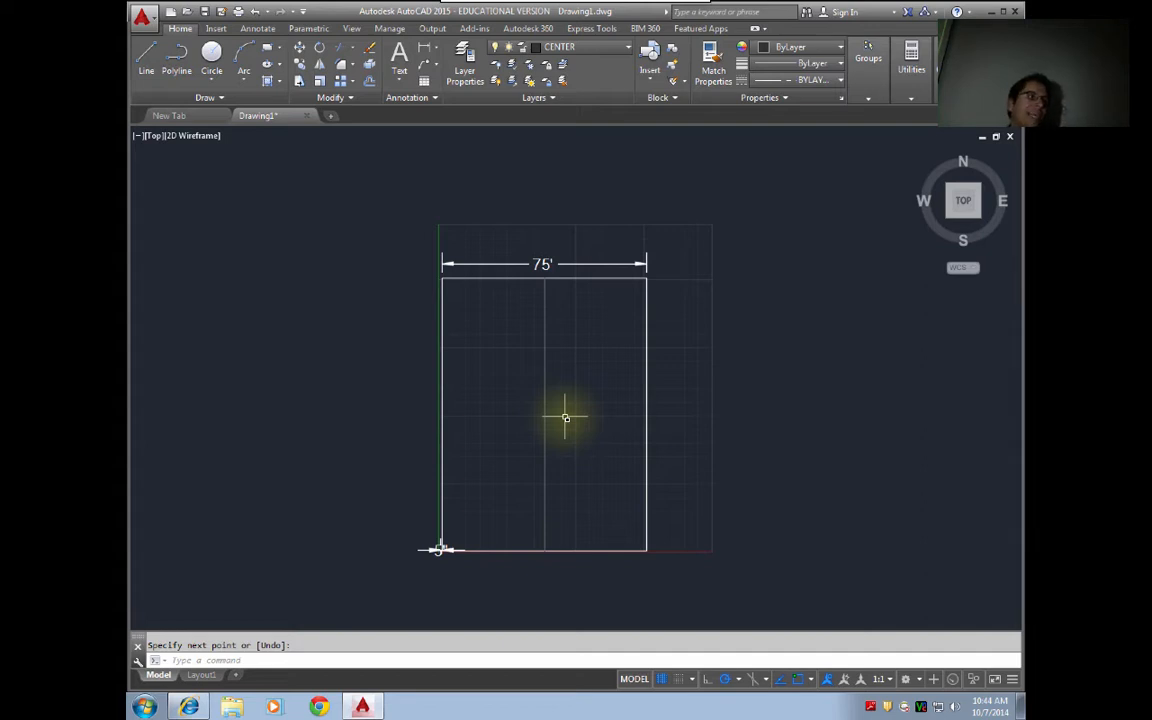
# - Set the drawing's linetype scale factor to 400 with LTSCALE and check the centerline's dashes
pyautogui.write('LTS')
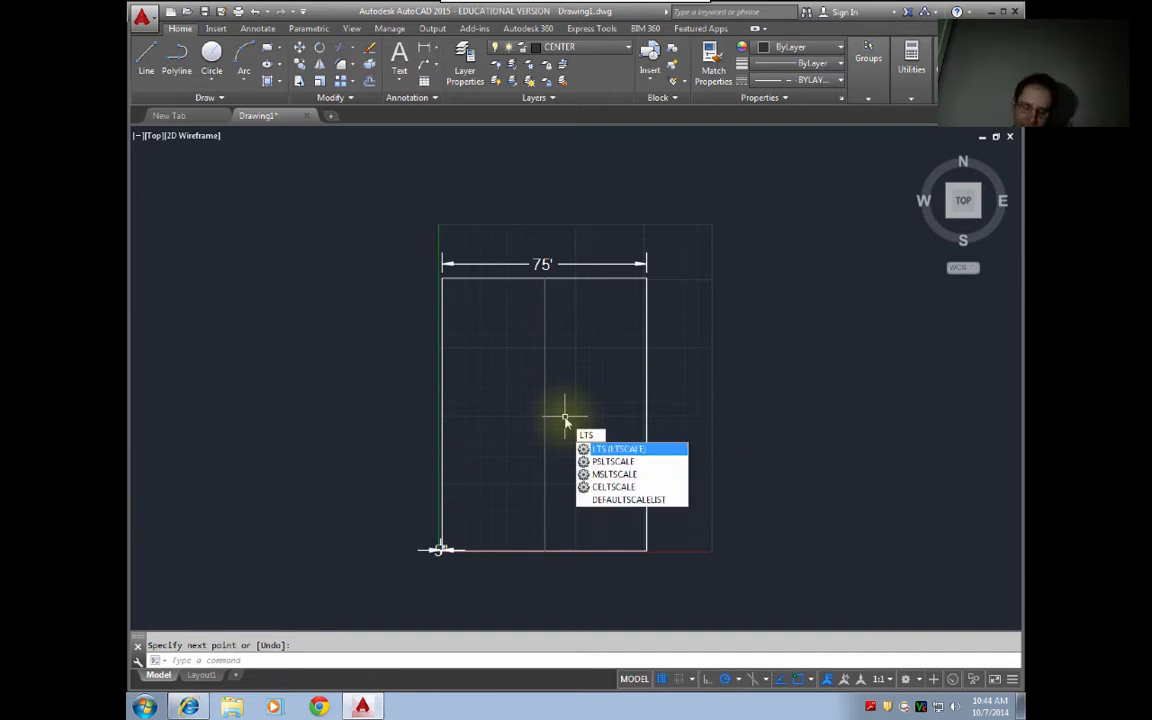
pyautogui.press('Return')
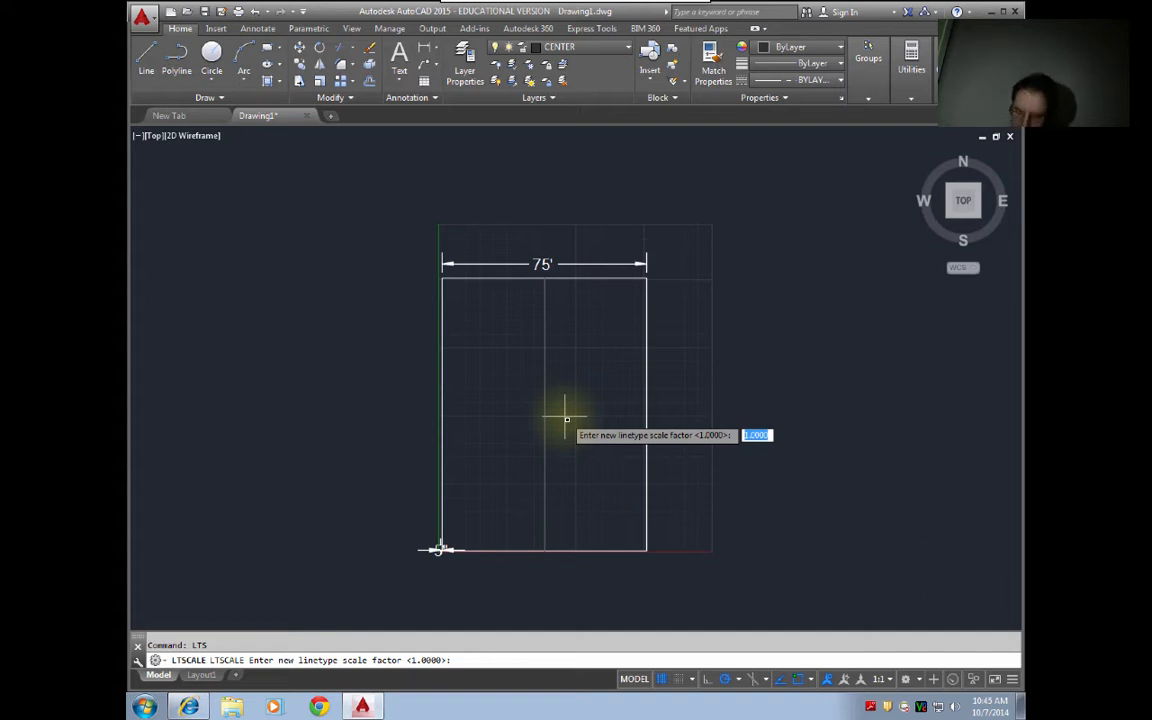
pyautogui.write('400')
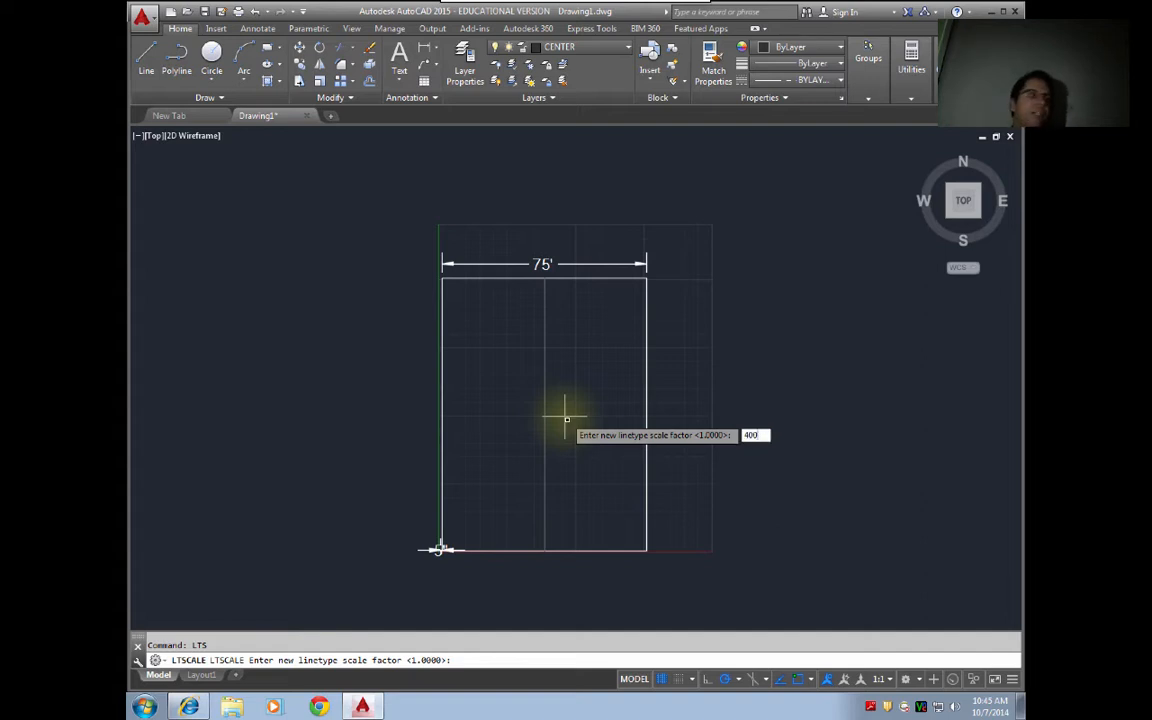
pyautogui.press('Return')
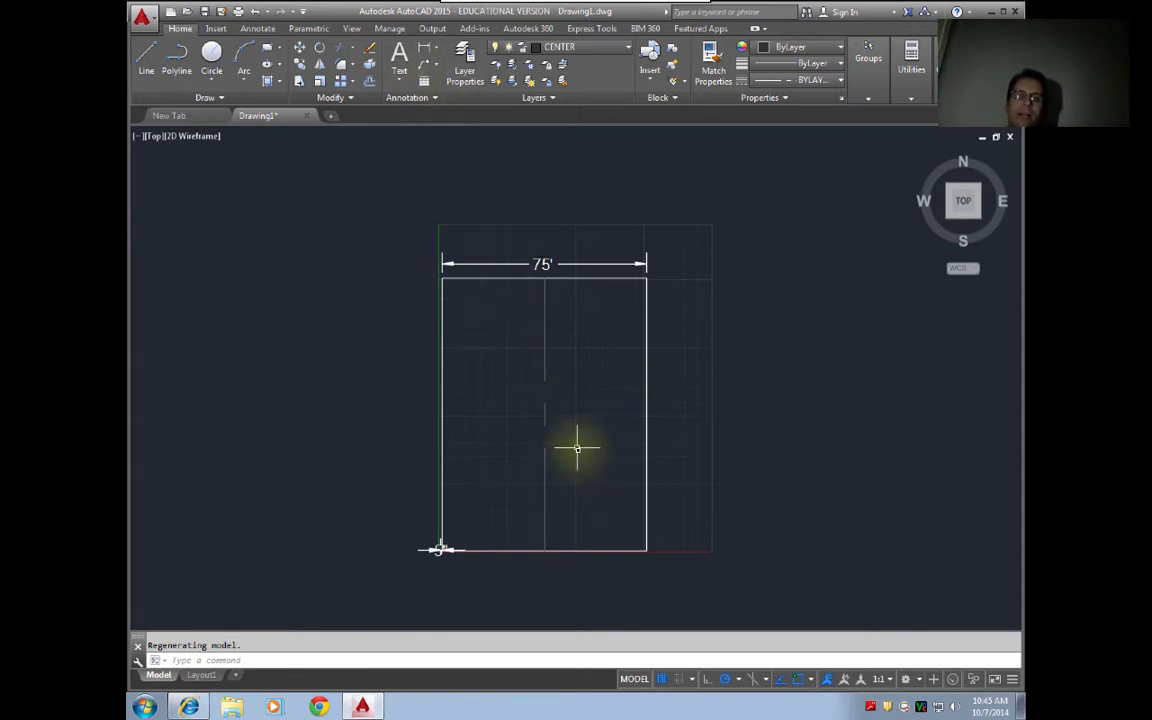
pyautogui.scroll(2, 550, 422)
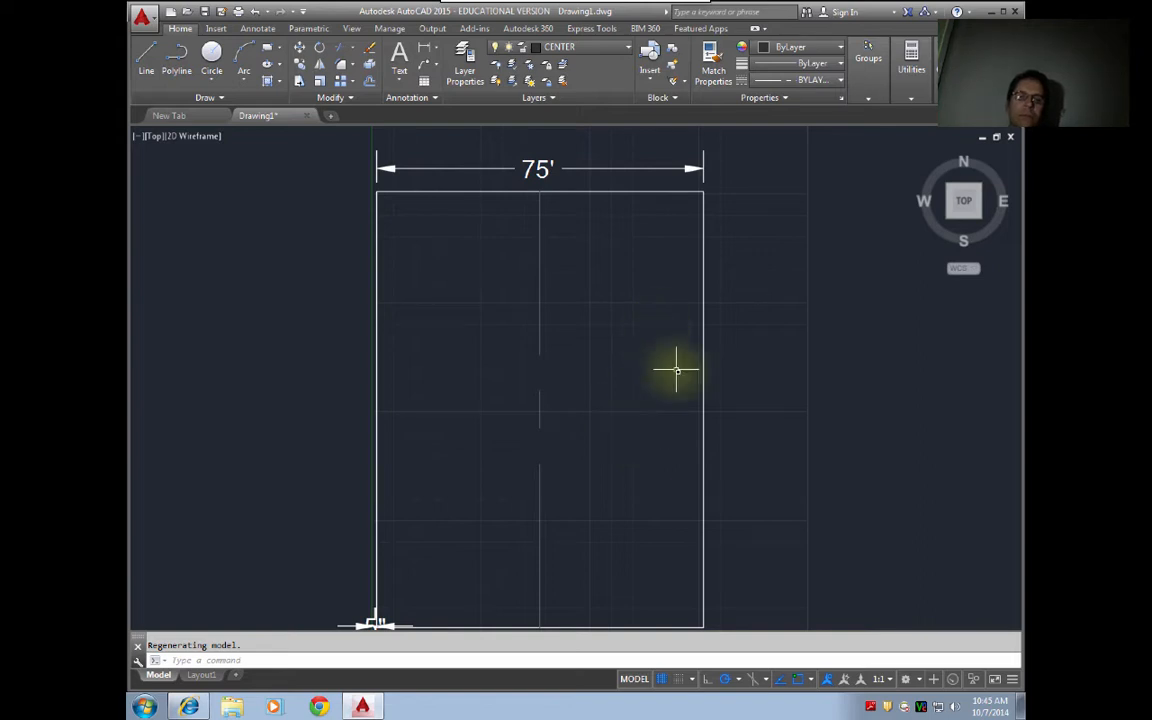
pyautogui.scroll(1, 632, 445)
pyautogui.scroll(-2, 630, 455)
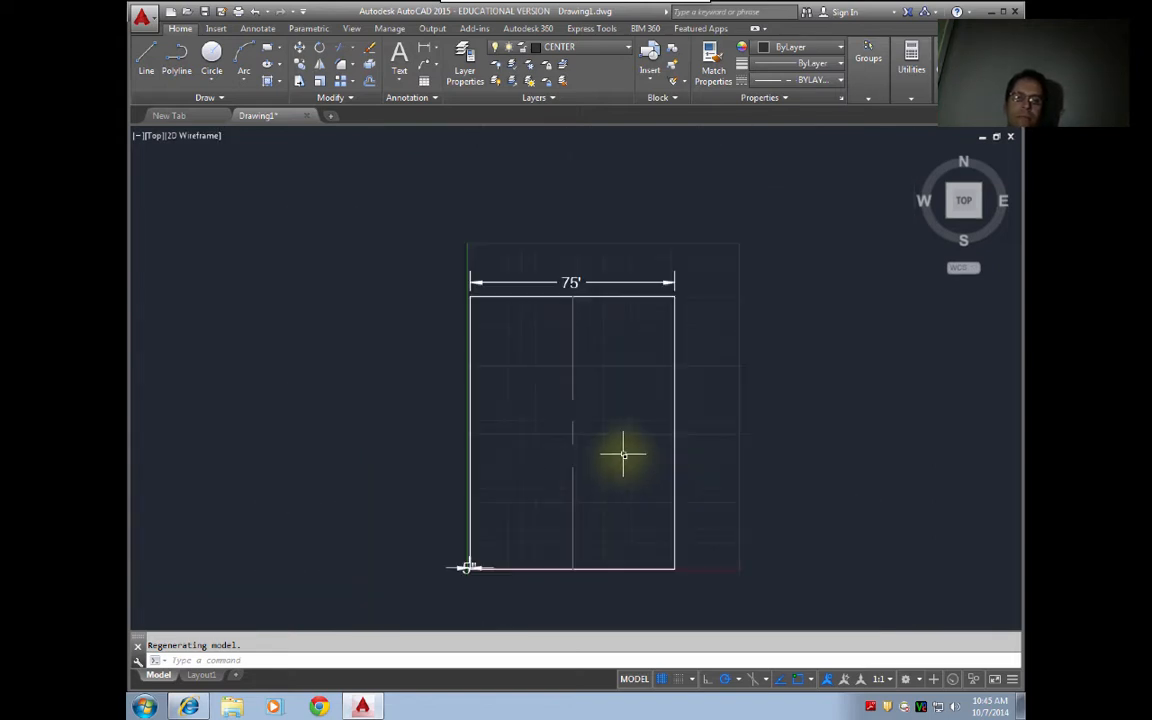
pyautogui.moveTo(614, 452); pyautogui.dragTo(660, 409, button='middle')
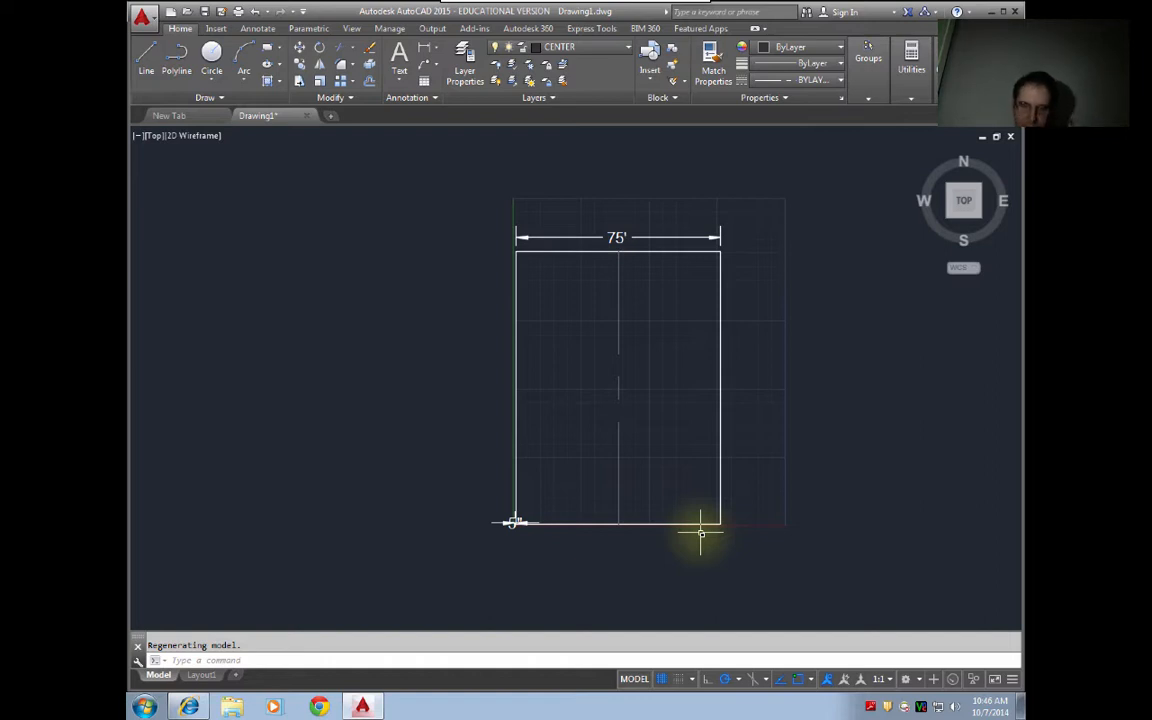
pyautogui.write('FILLE')
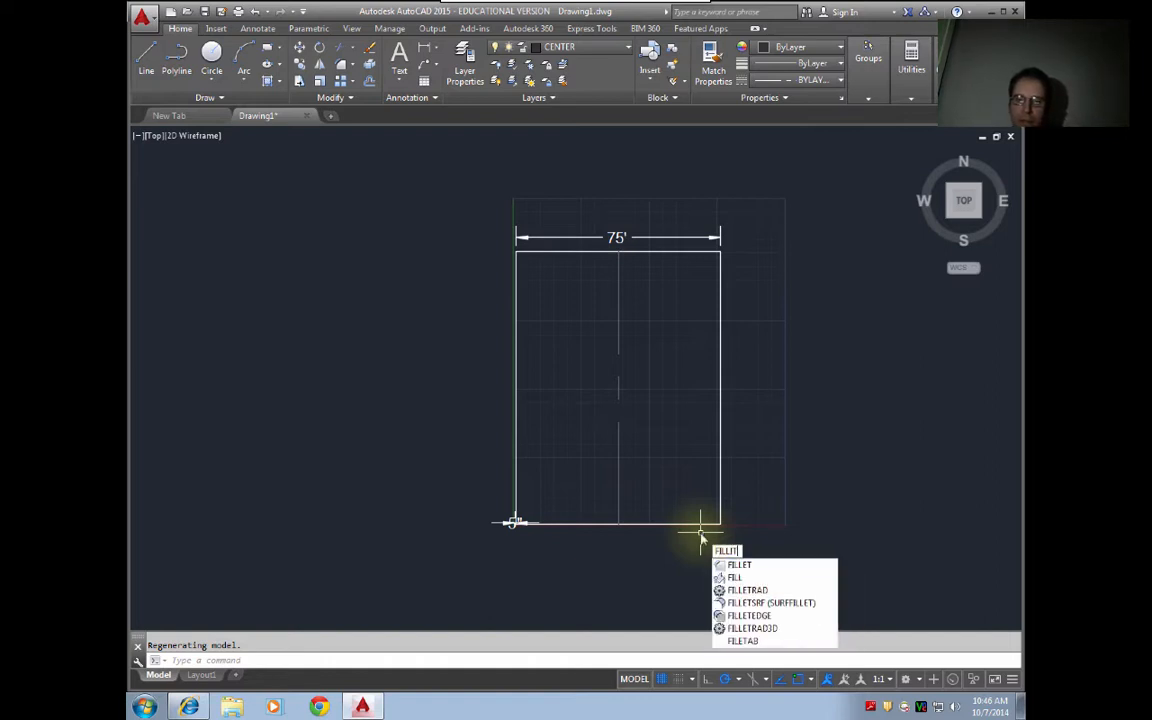
pyautogui.press('Return')
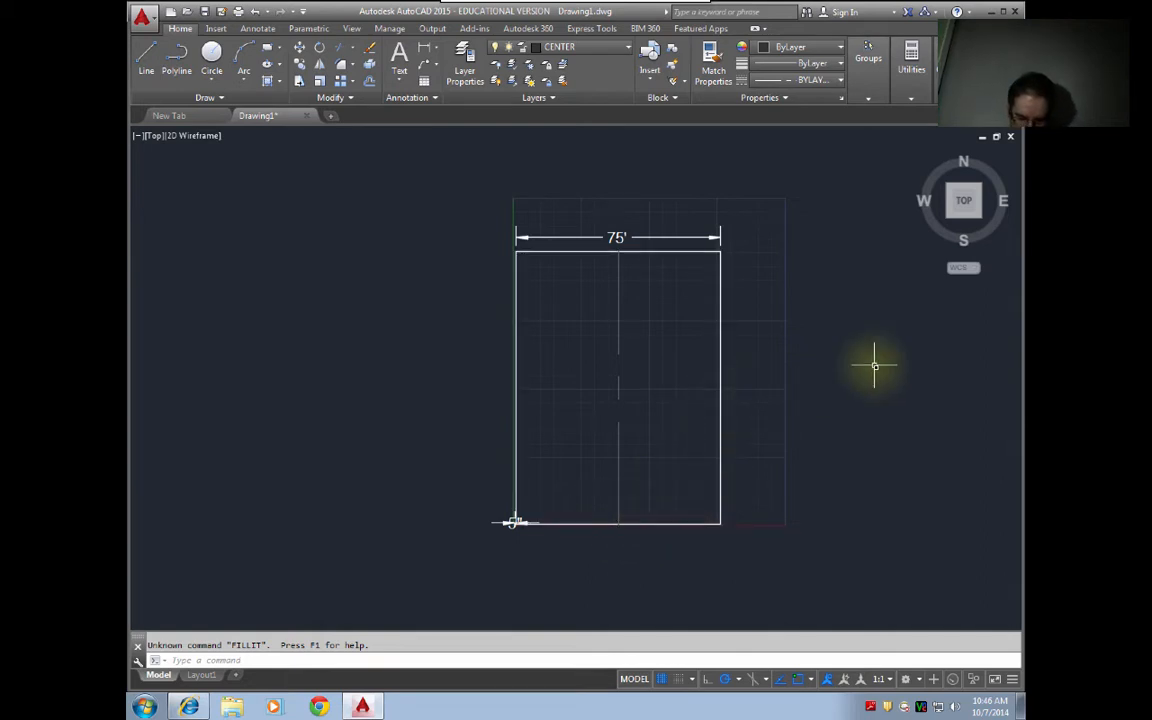
pyautogui.write('R')
pyautogui.press('Return')
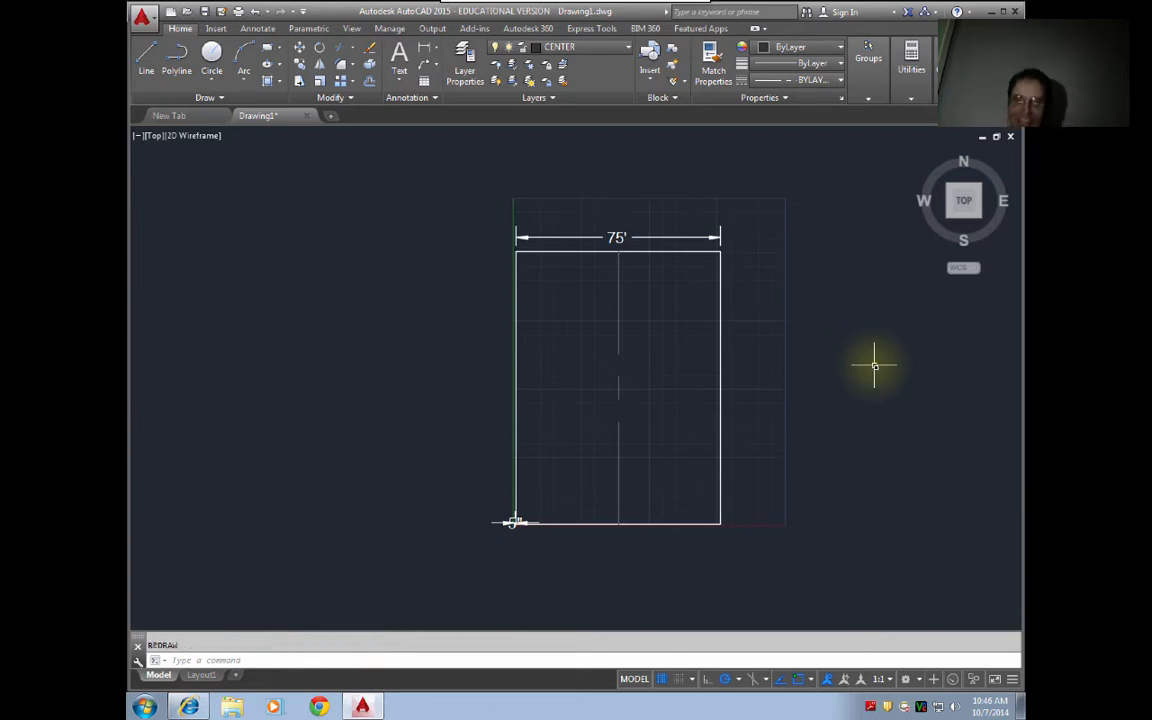
pyautogui.write('42')
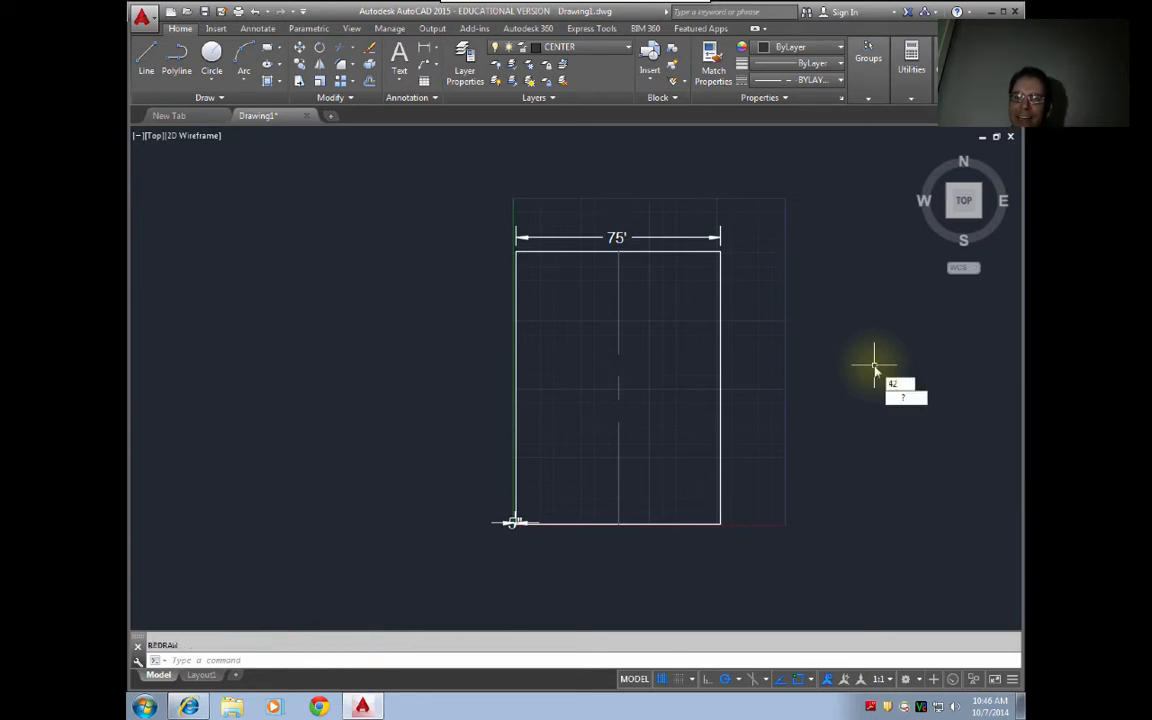
pyautogui.press('BackSpace')
pyautogui.press('BackSpace')
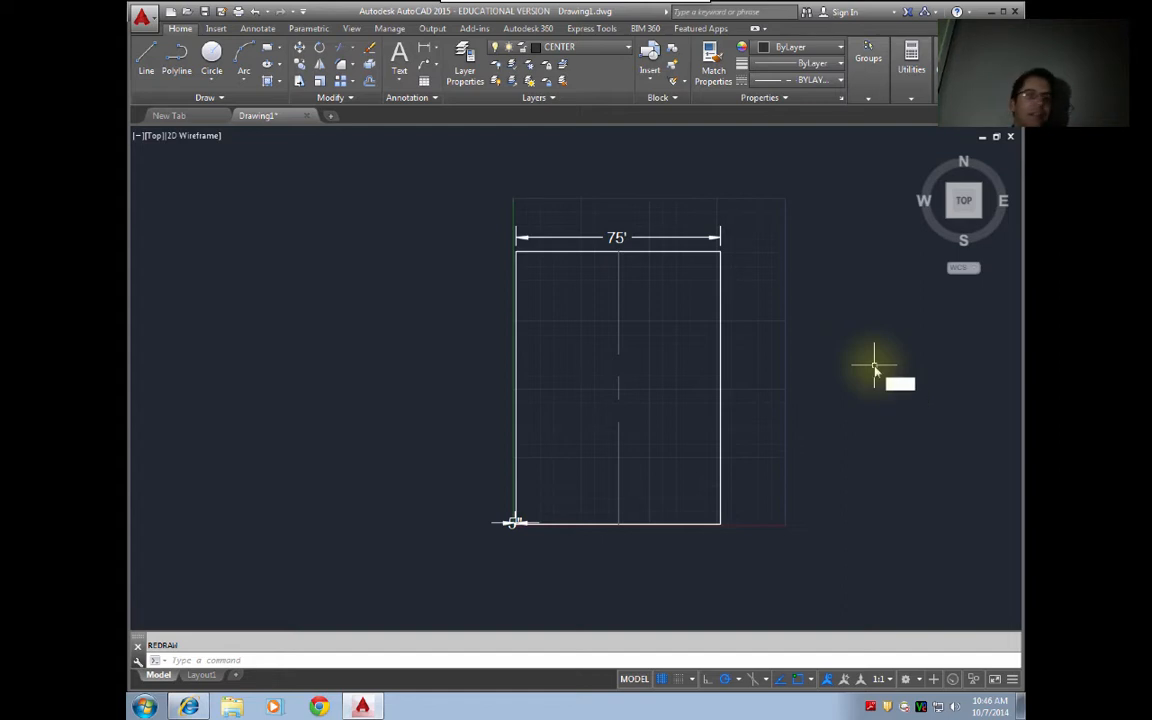
pyautogui.write('37')
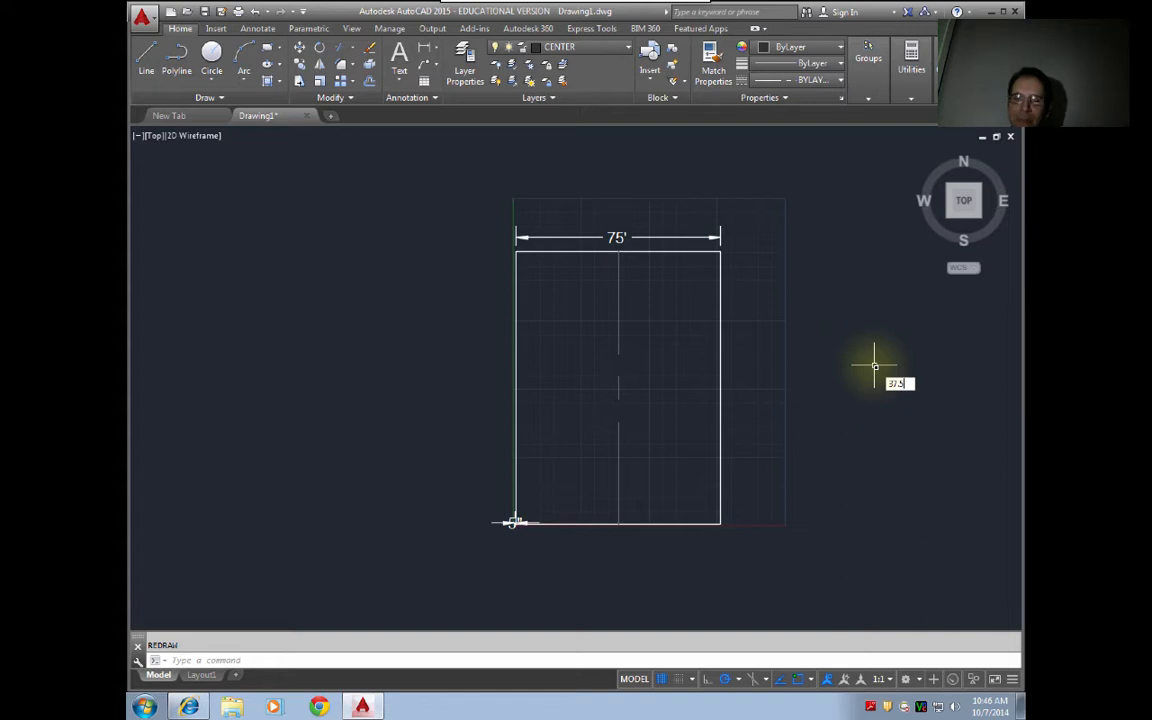
pyautogui.write('.5')
pyautogui.press('Return')
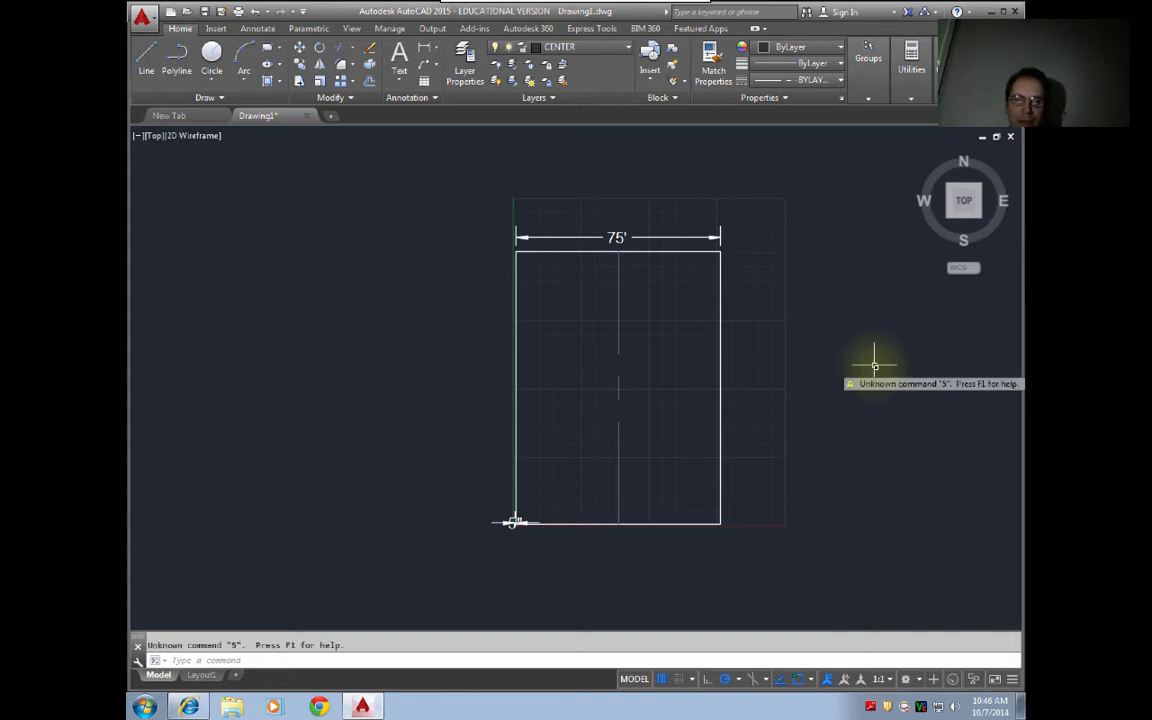
pyautogui.press('Escape')
# - Fillet the rectangle's lower-right corner with a radius of 37'6"
pyautogui.write('fillet')
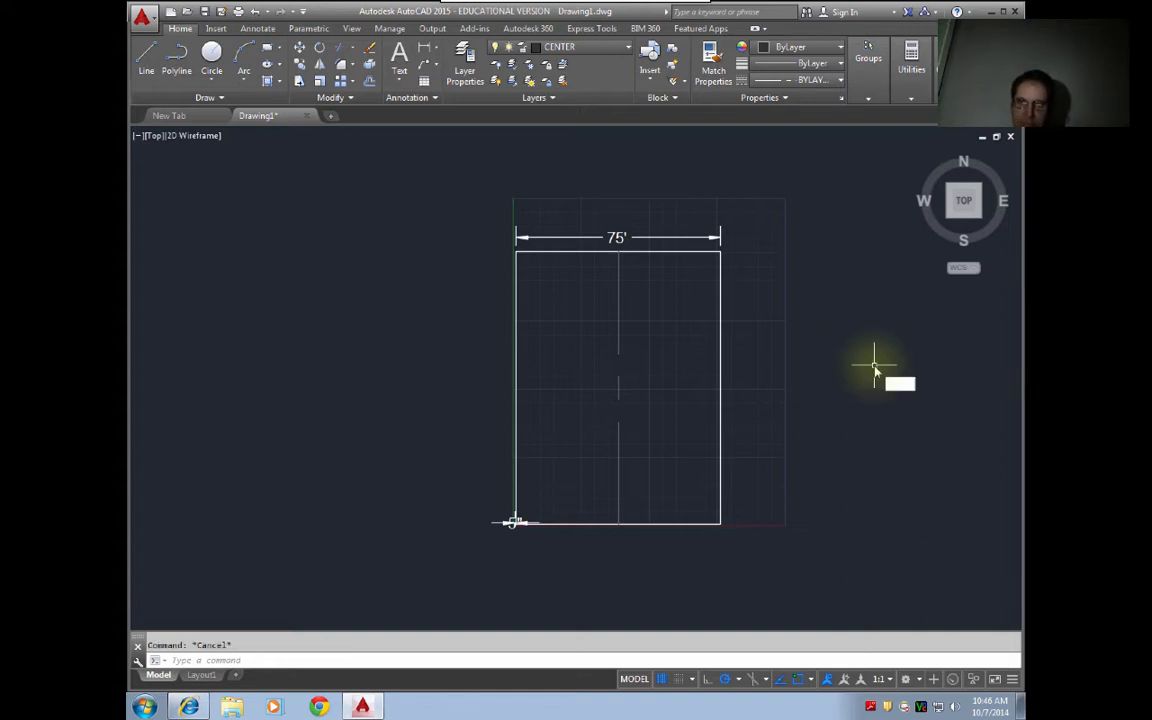
pyautogui.press('Return')
pyautogui.write('r')
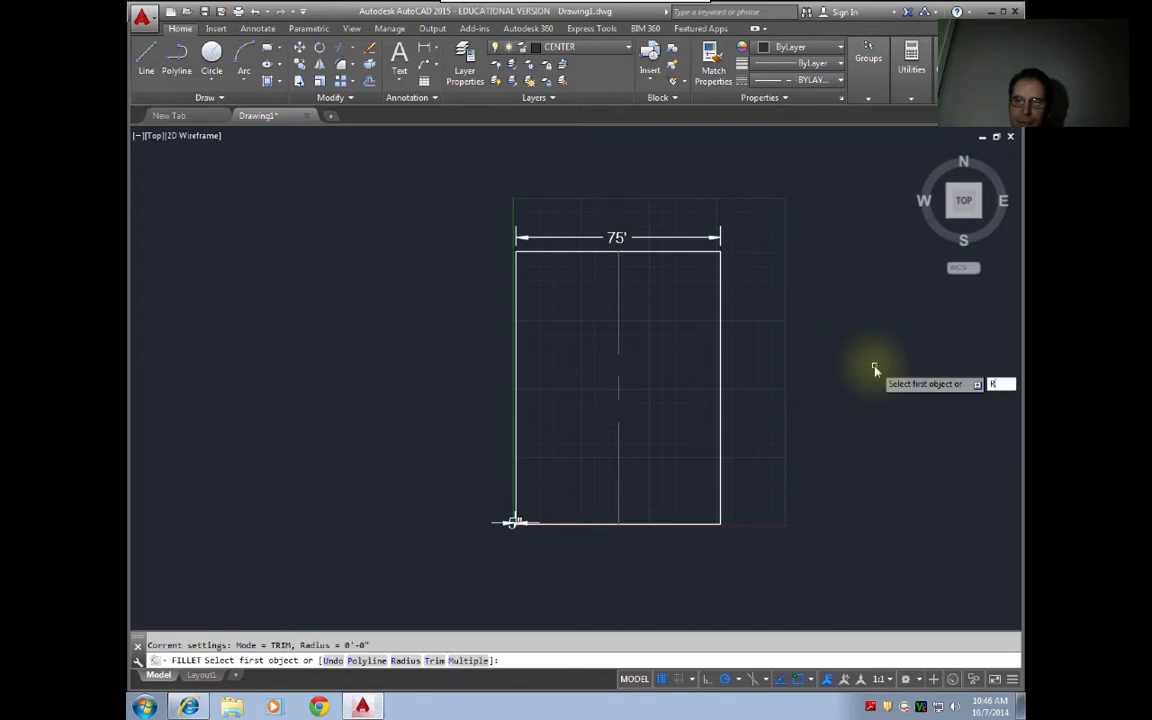
pyautogui.press('Return')
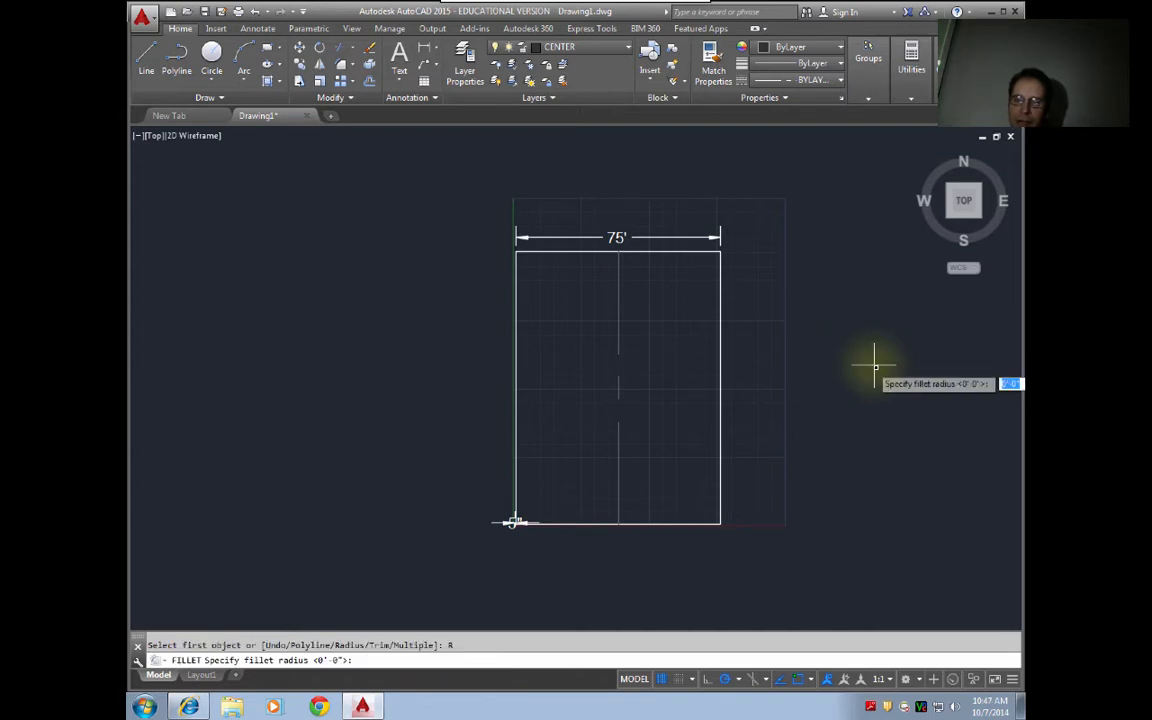
pyautogui.write("3'")
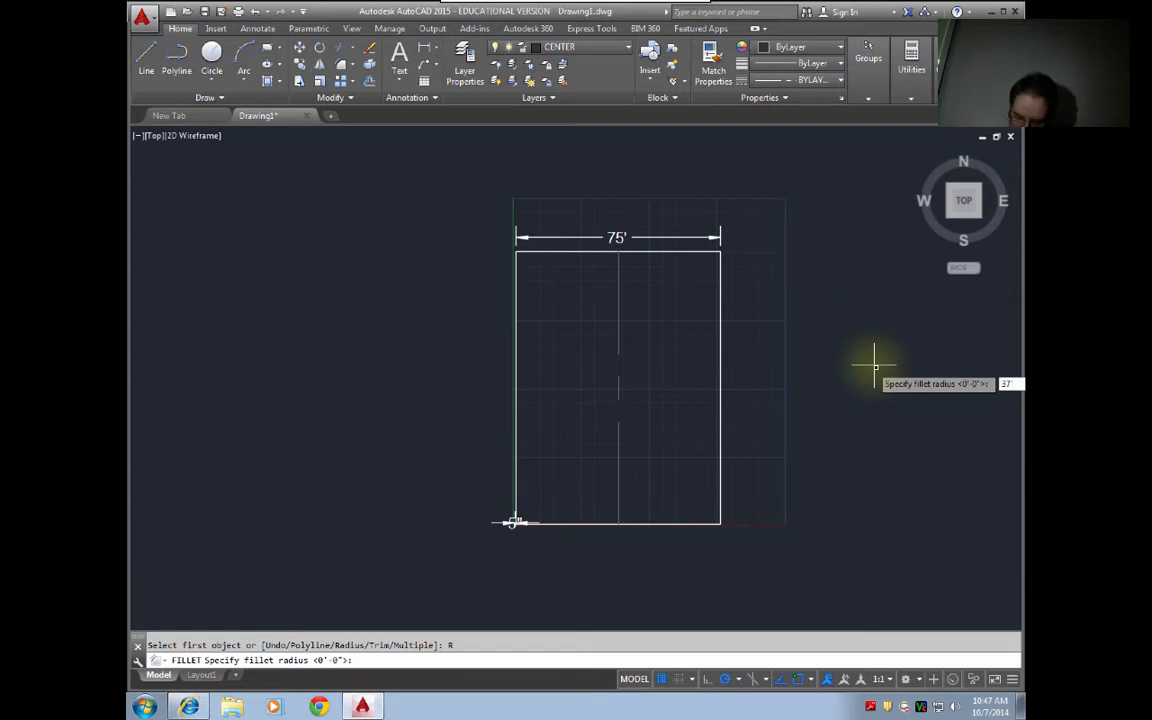
pyautogui.write('"')
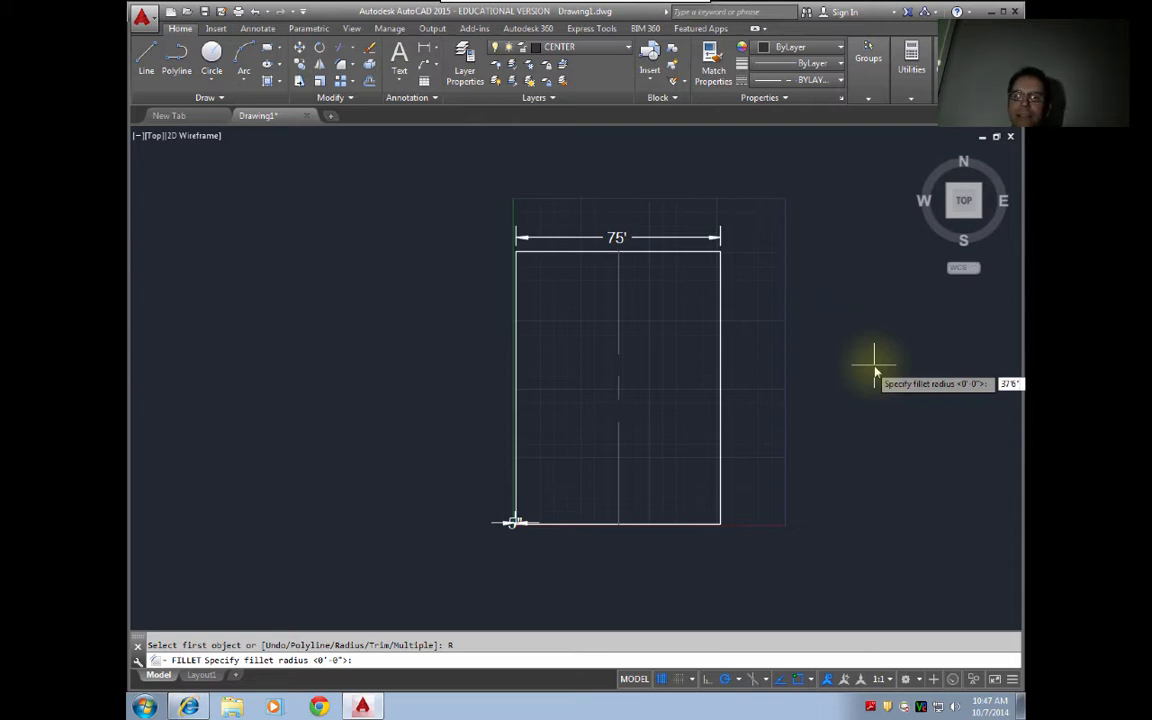
pyautogui.press('Return')
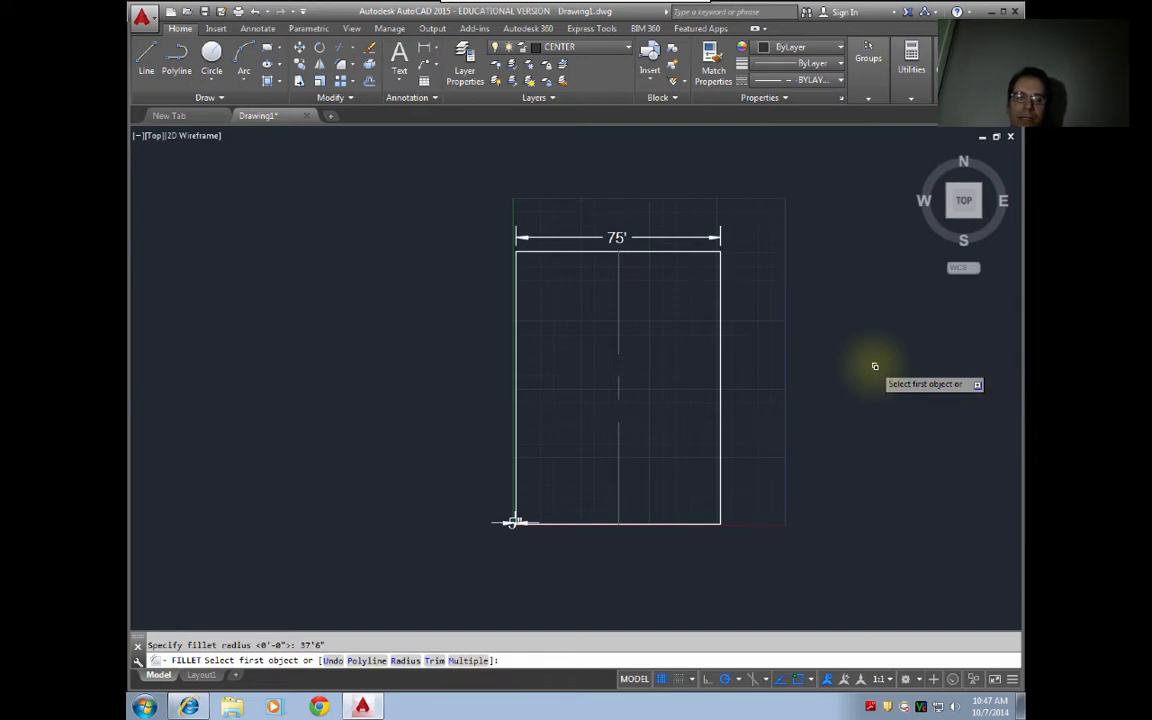
pyautogui.click(645, 524)
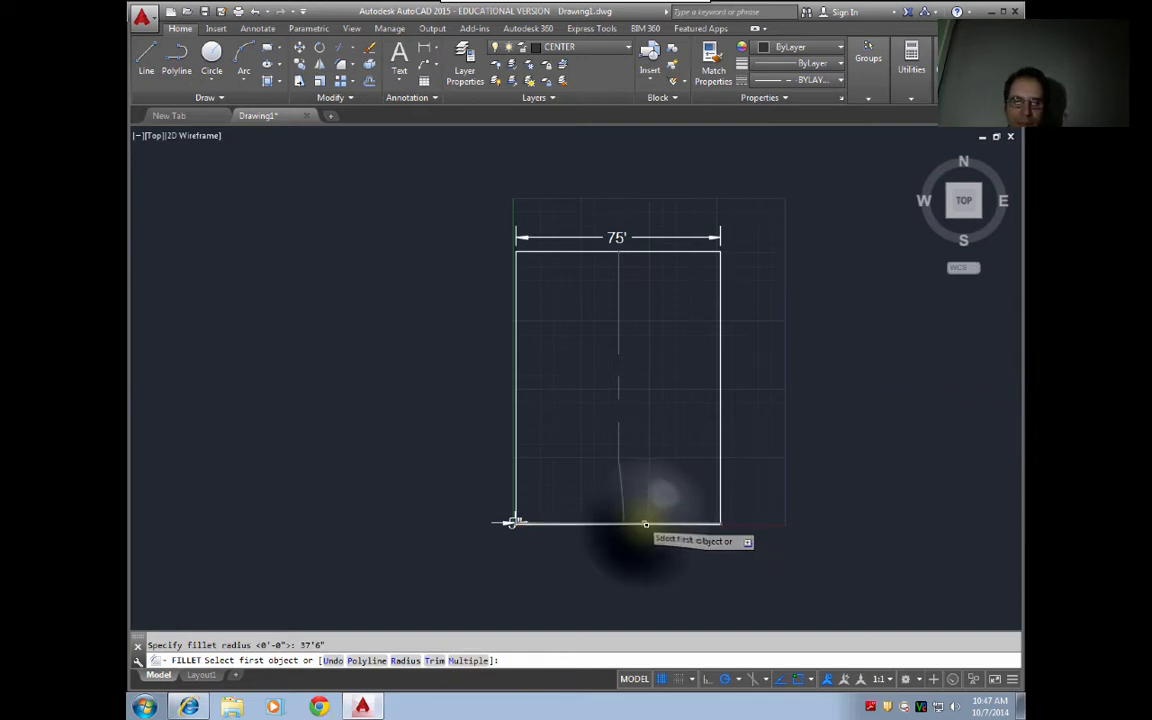
pyautogui.click(719, 459)
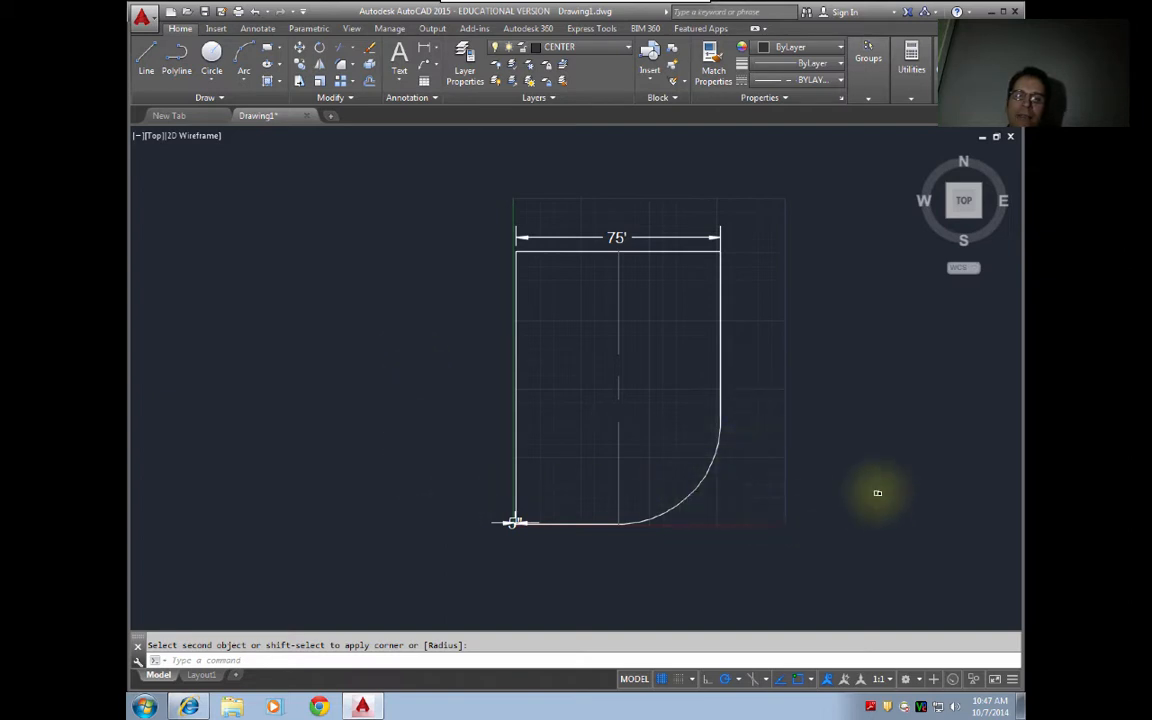
# - Delete the 75' dimension above the rectangle
pyautogui.click(695, 237)
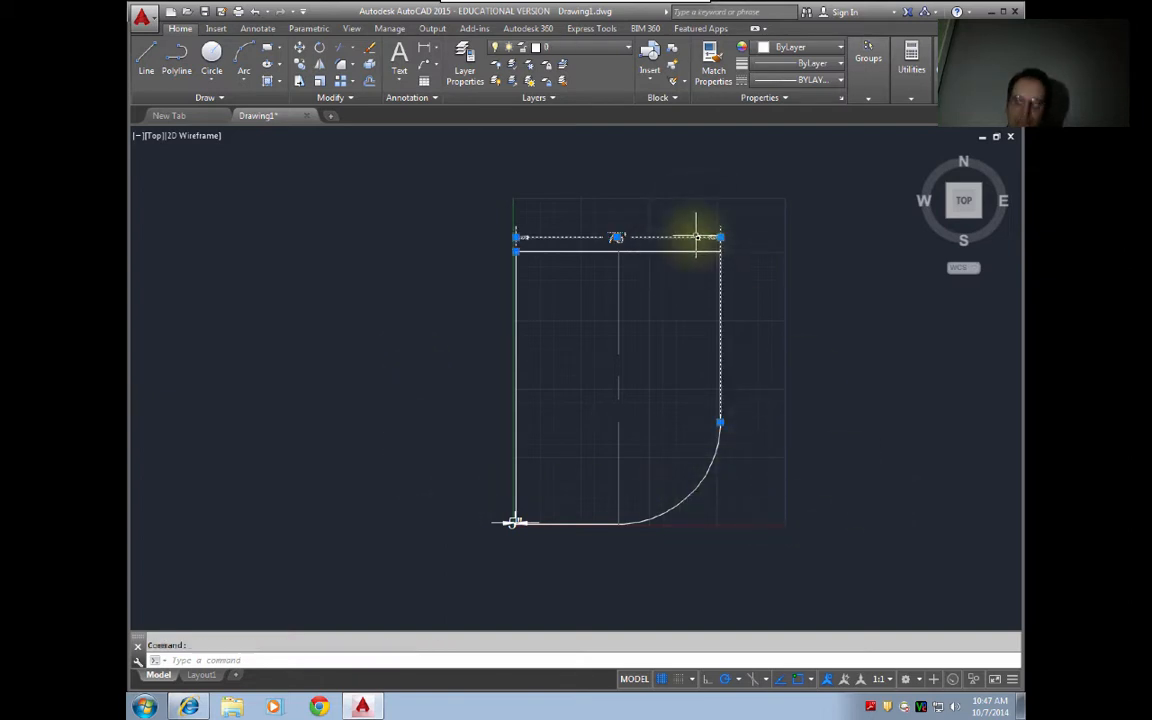
pyautogui.press('Delete')
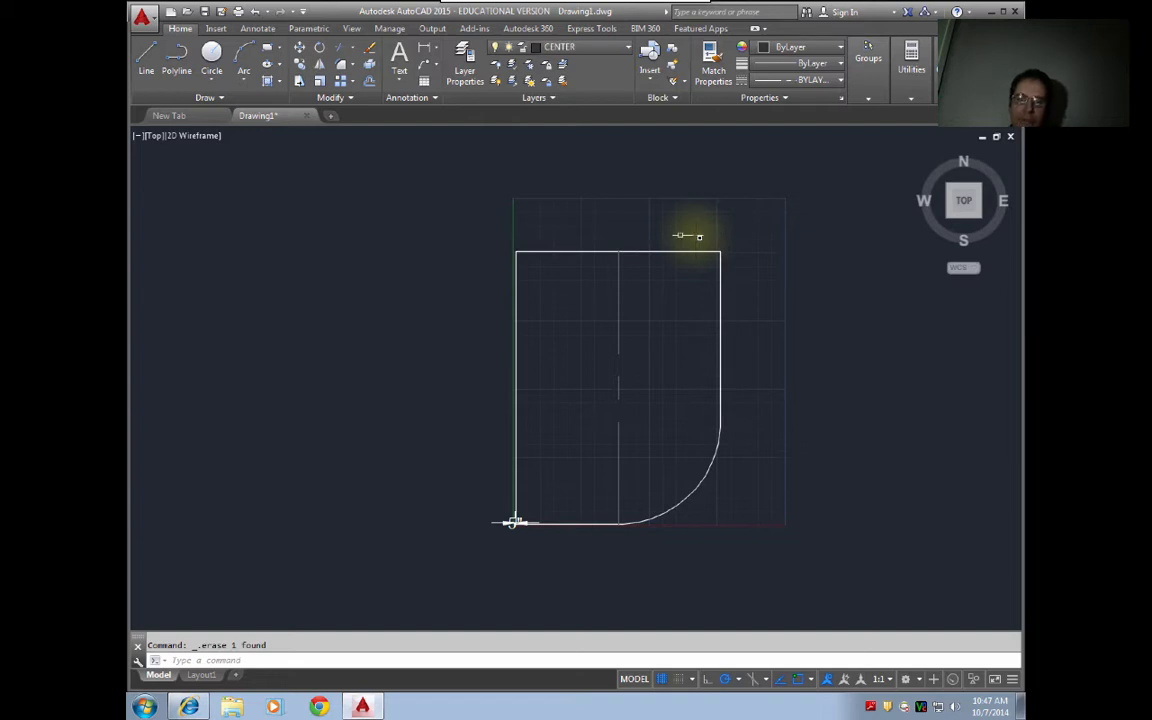
# - Rotate a copy of the whole filleted shape, centerline and small dimension by 180 degrees about the shape's upper-left corner
pyautogui.moveTo(415, 299); pyautogui.dragTo(463, 363, button='middle')
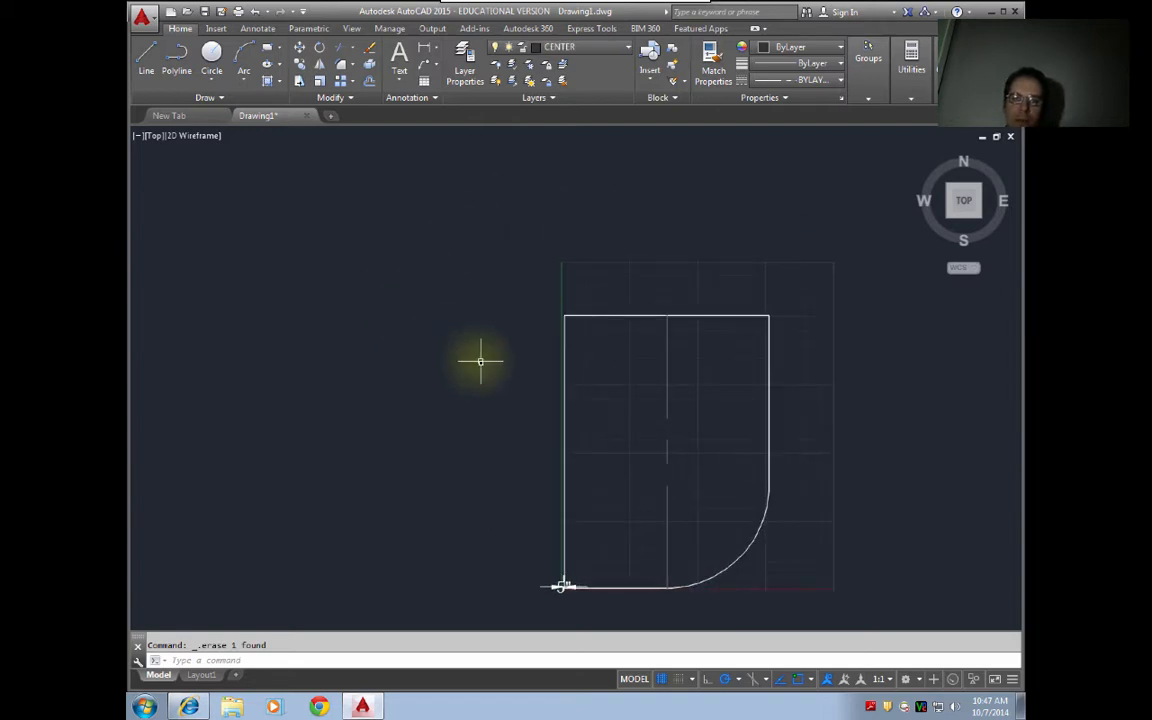
pyautogui.scroll(-2, 506, 365)
pyautogui.scroll(6, 506, 365)
pyautogui.scroll(-6, 506, 362)
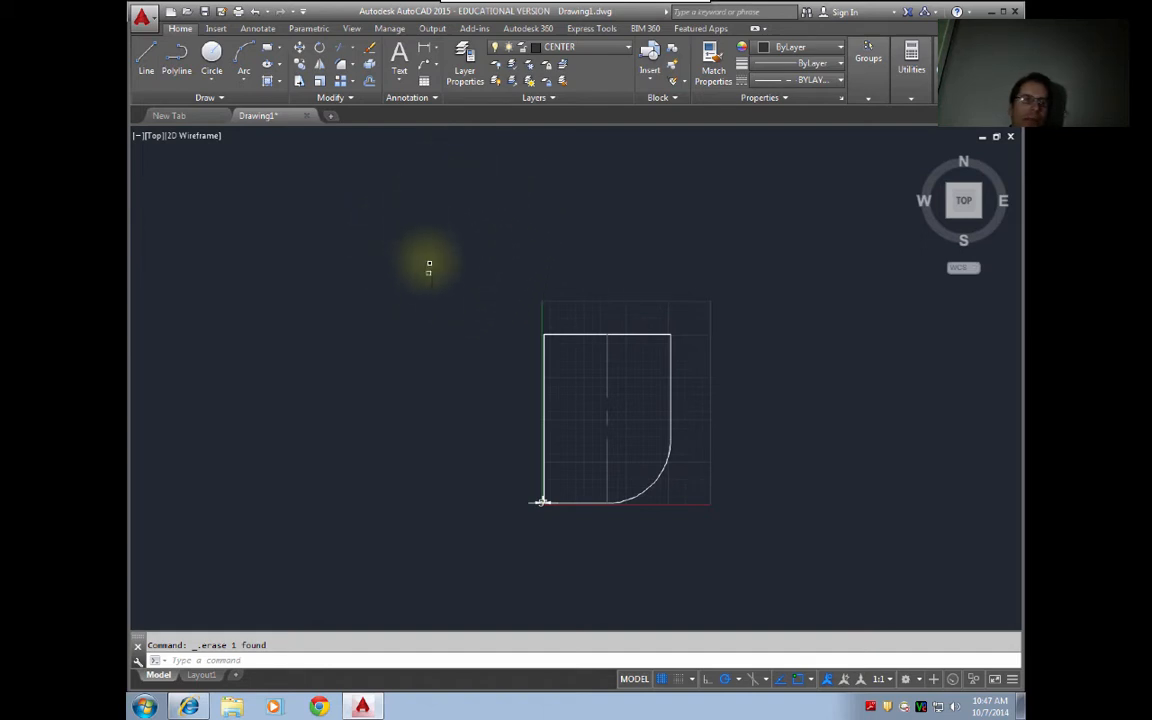
pyautogui.click(430, 297)
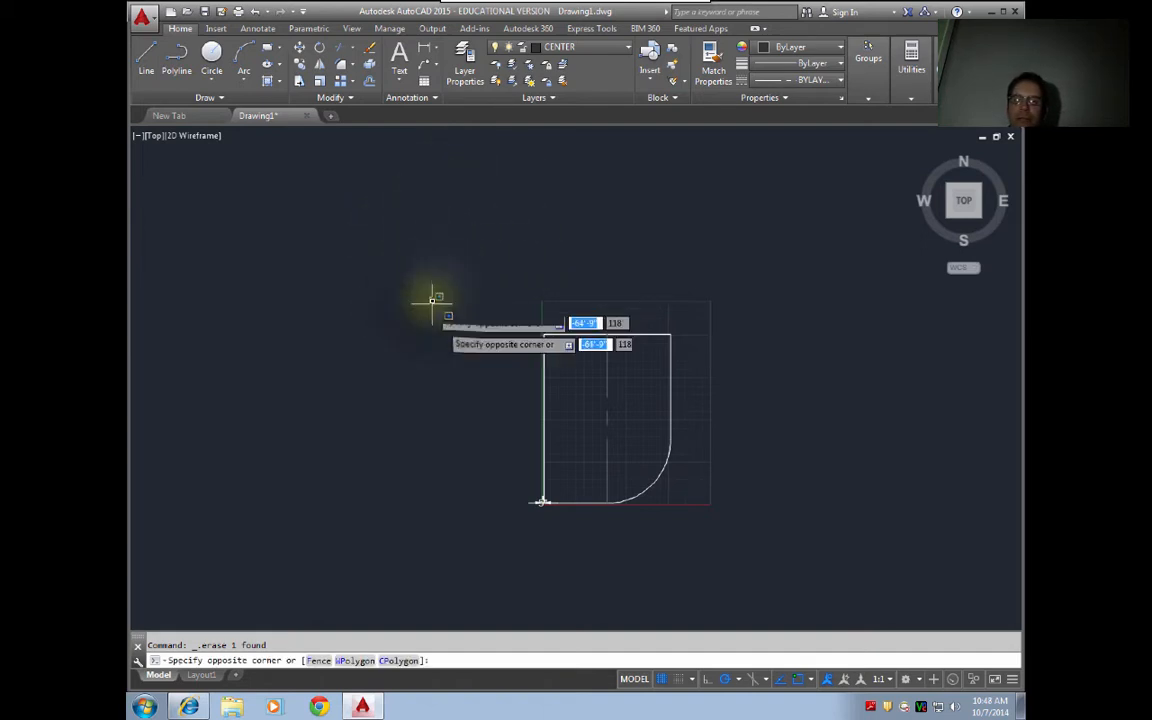
pyautogui.click(723, 551)
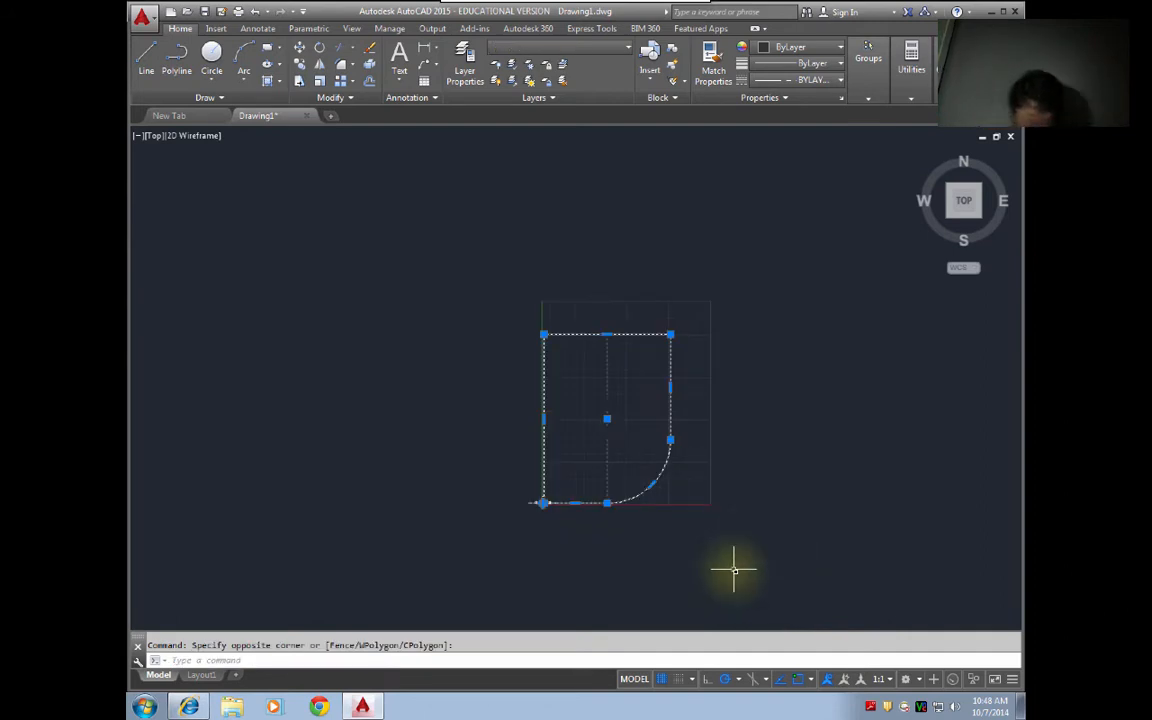
pyautogui.write('RO')
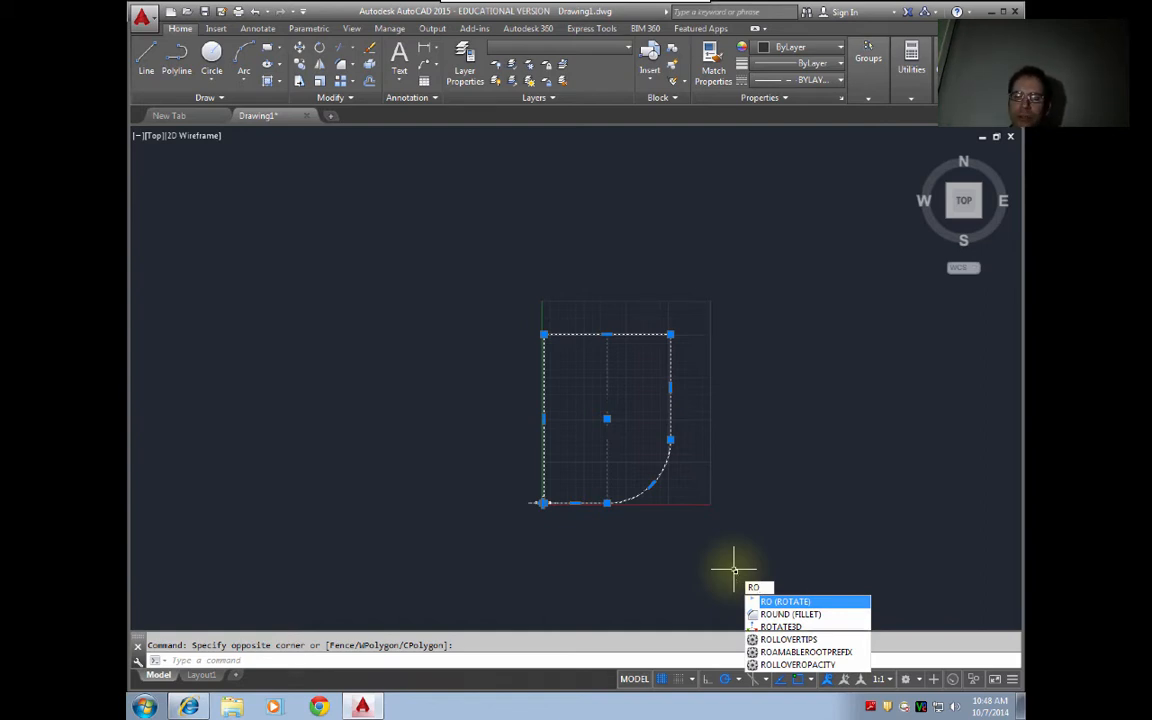
pyautogui.press('Return')
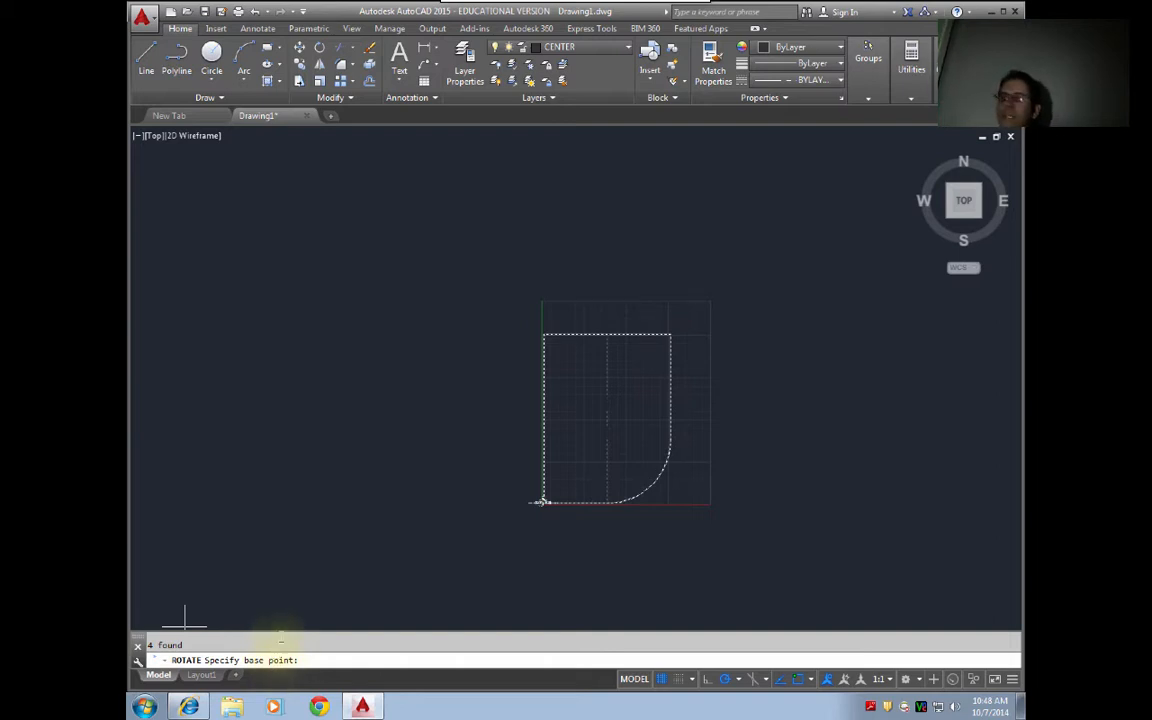
pyautogui.click(543, 333)
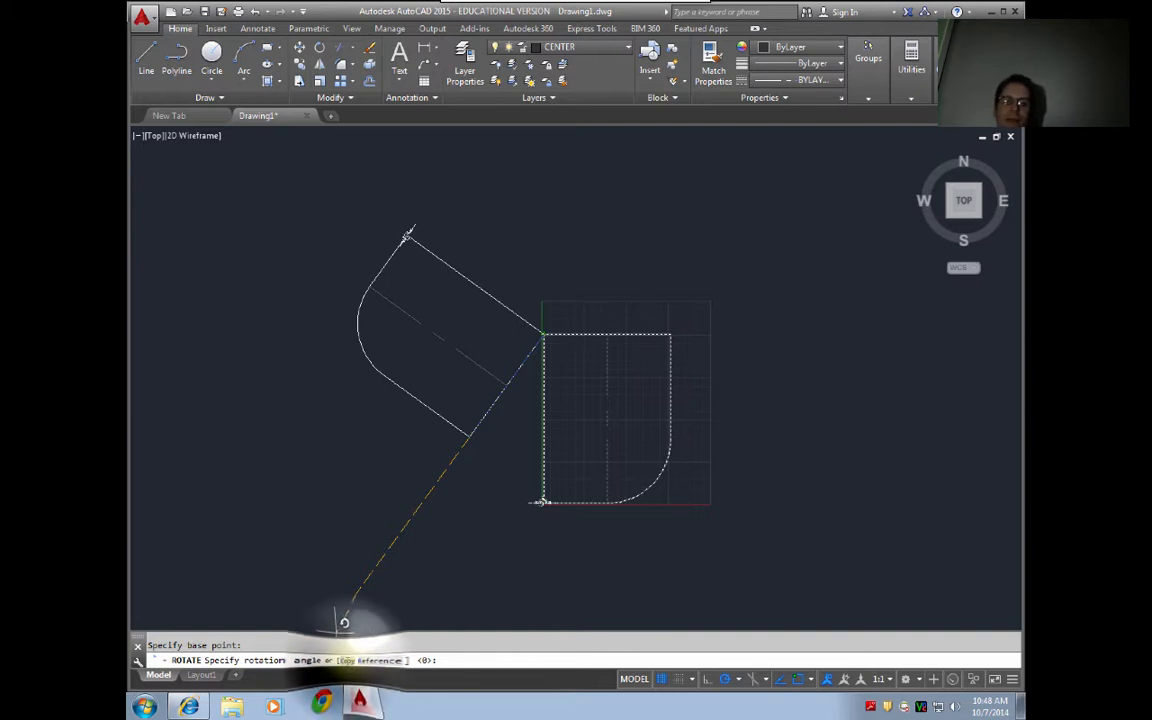
pyautogui.click(347, 661)
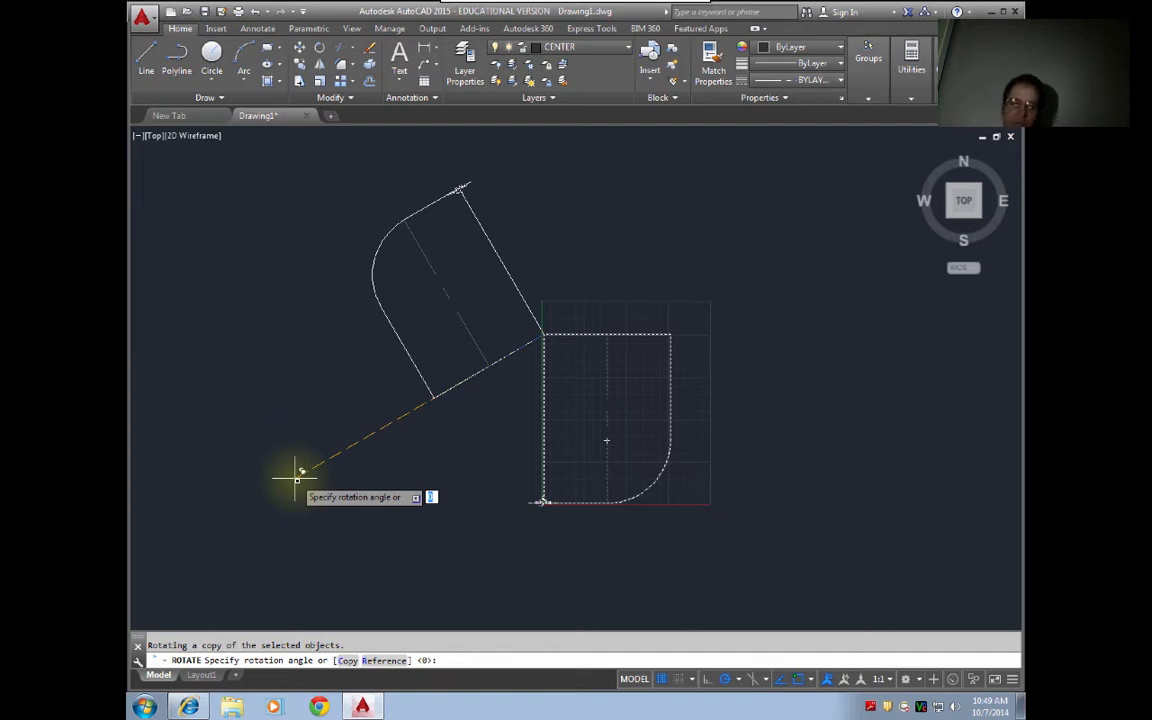
pyautogui.write('180')
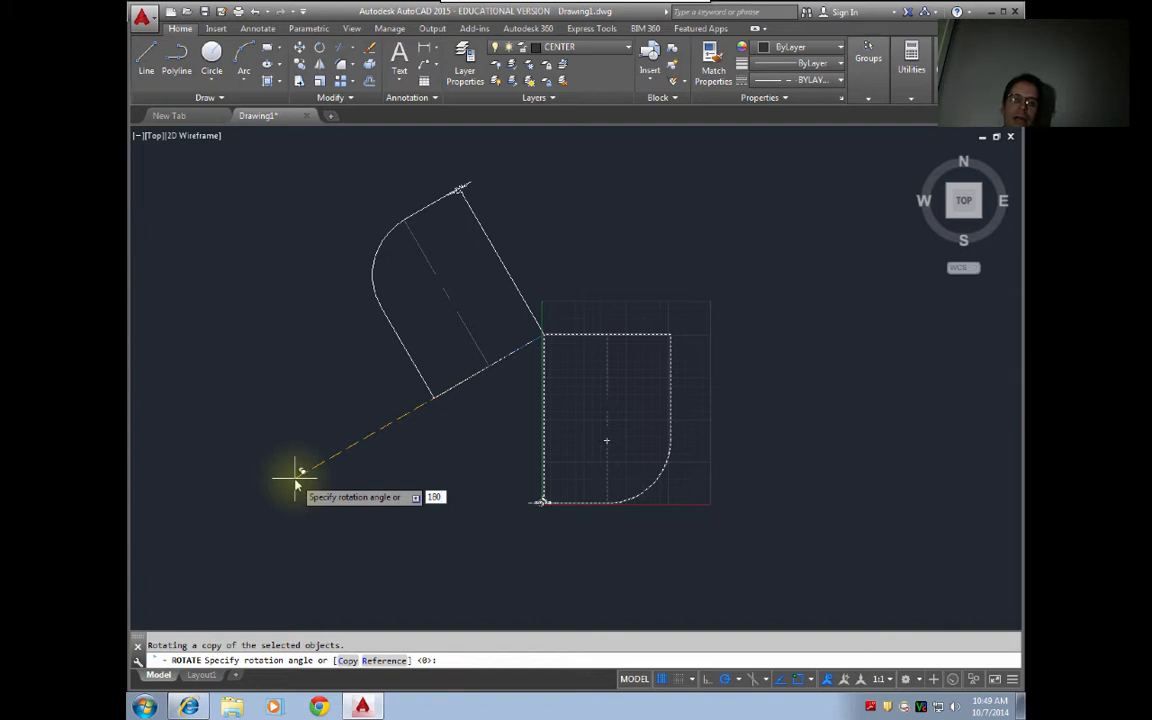
pyautogui.press('Return')
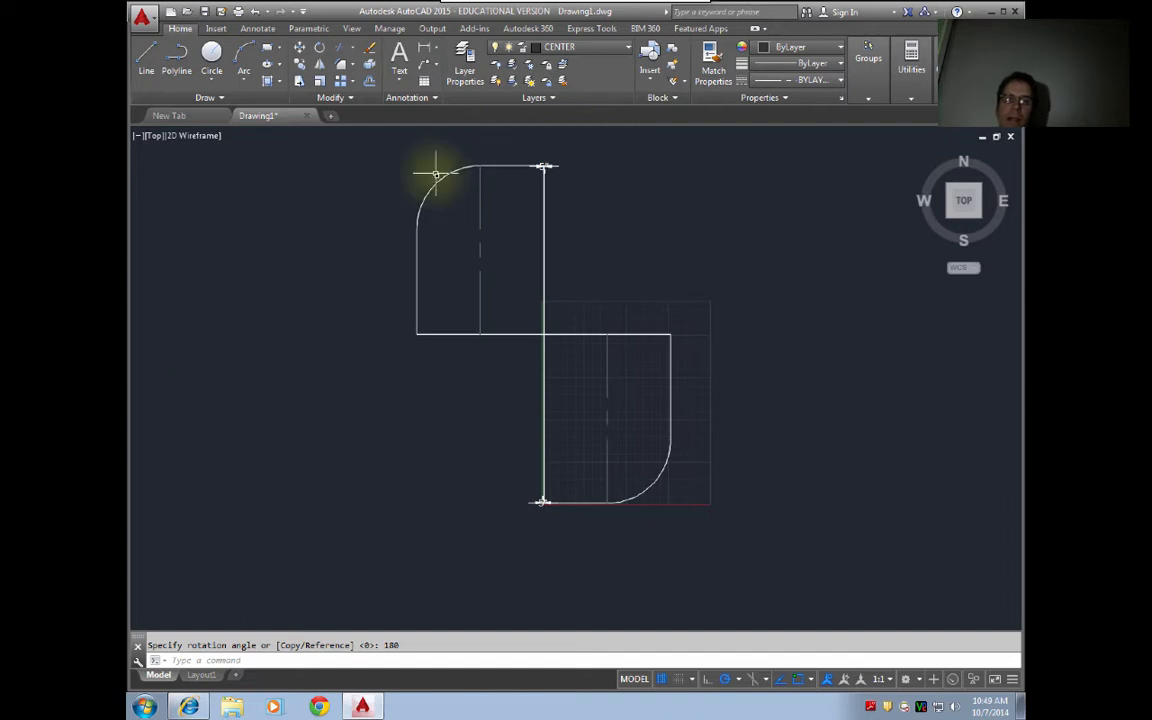
# - Rotate a copy of both shapes and their contents by 90 degrees about their shared corner
pyautogui.click(350, 143)
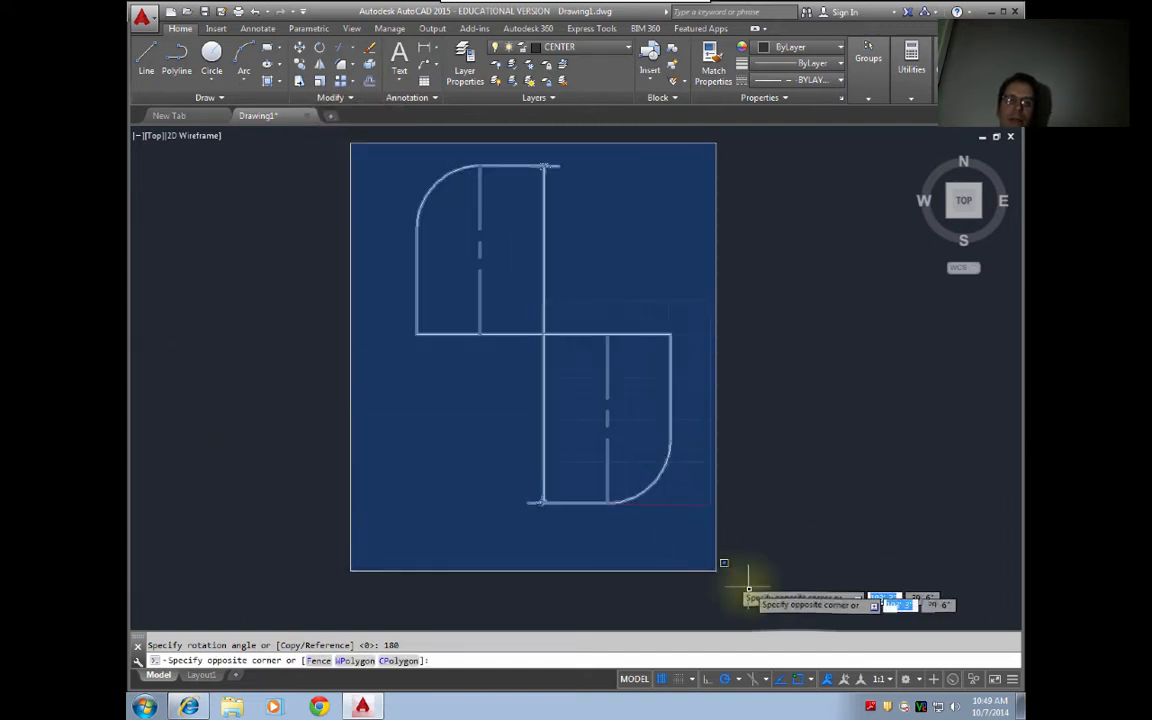
pyautogui.click(794, 581)
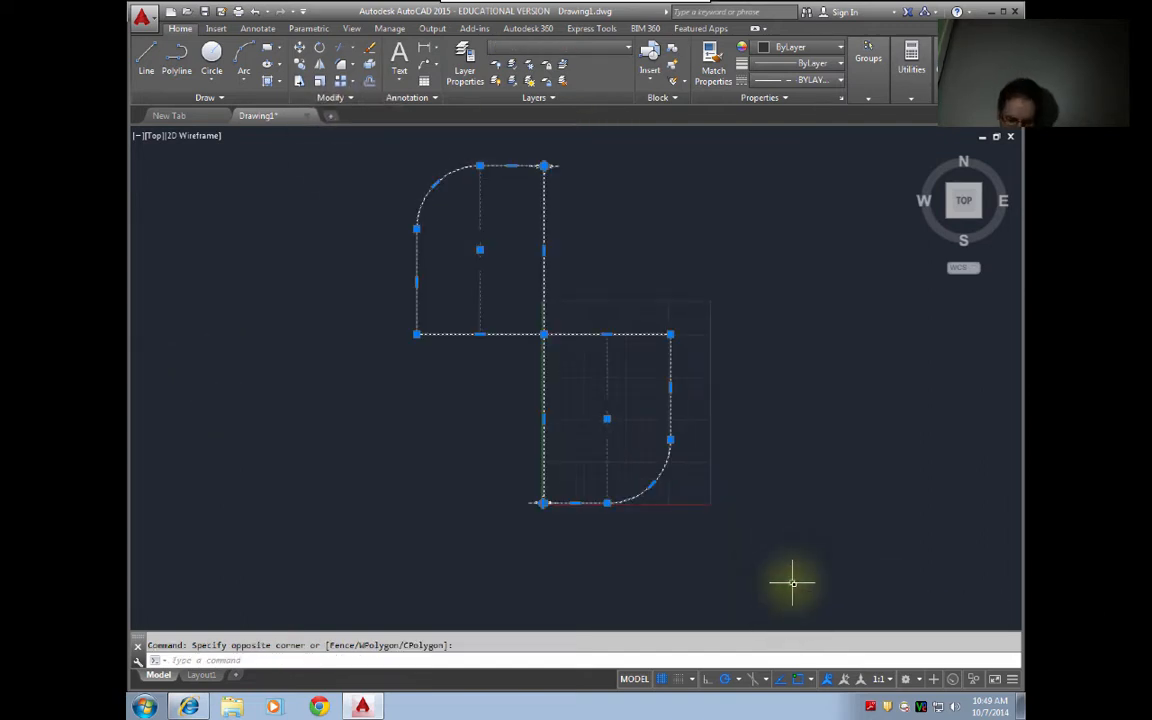
pyautogui.write('ro')
pyautogui.press('Return')
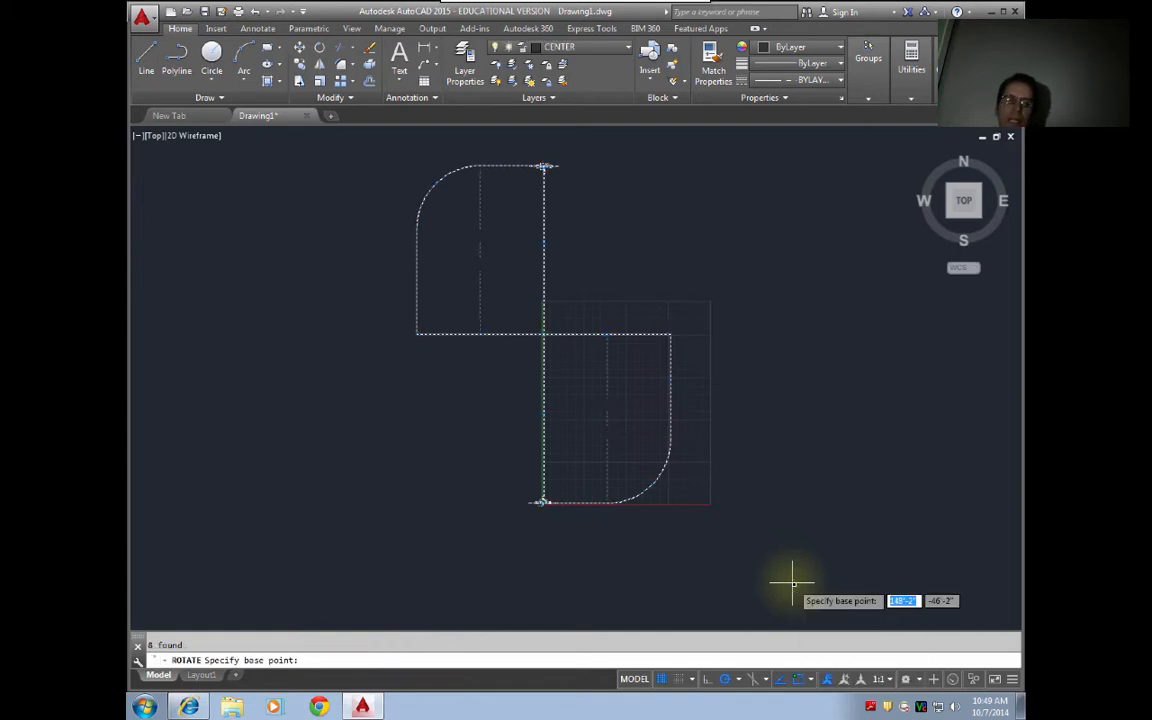
pyautogui.click(544, 334)
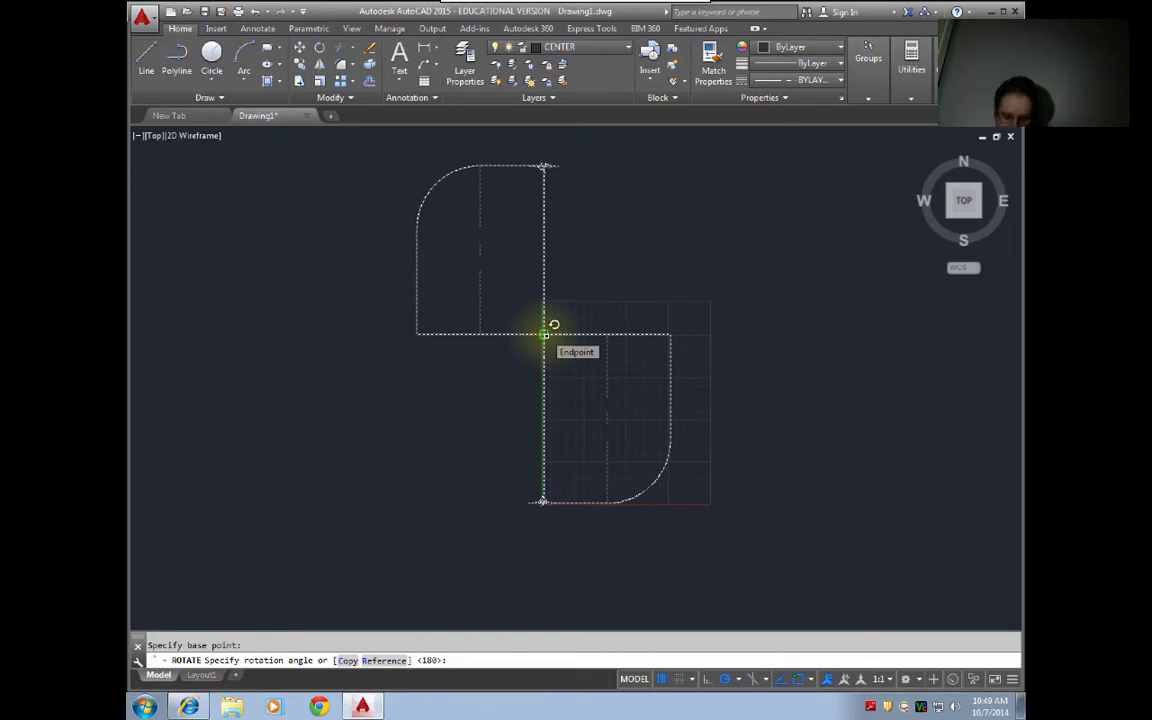
pyautogui.write('c')
pyautogui.press('Return')
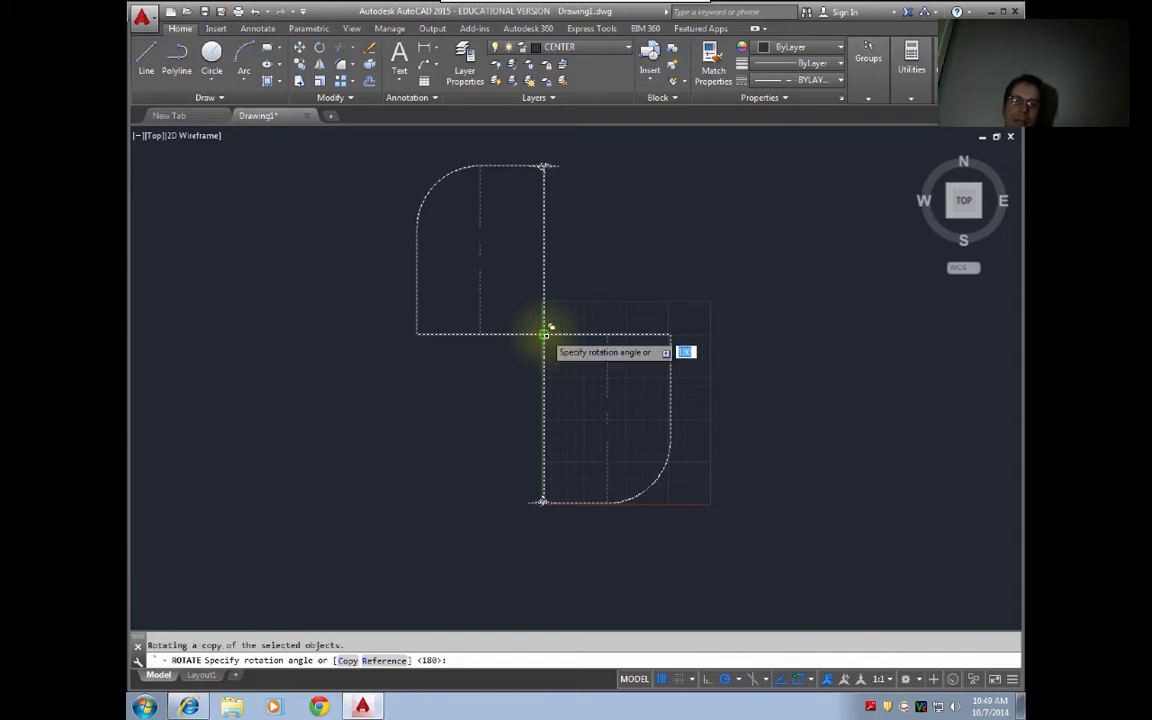
pyautogui.write('90')
pyautogui.press('Return')
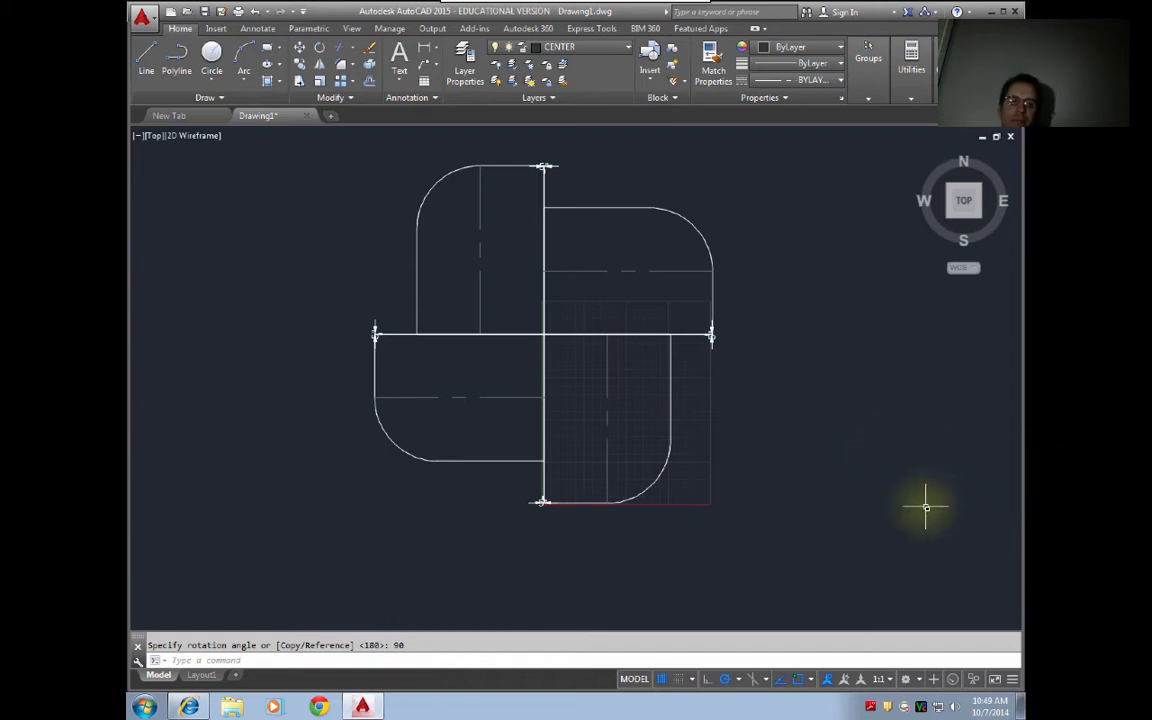
pyautogui.moveTo(918, 514)
pyautogui.mouseDown(button='middle')
pyautogui.moveTo(830, 524)
pyautogui.moveTo(724, 562)
pyautogui.mouseUp(button='middle')
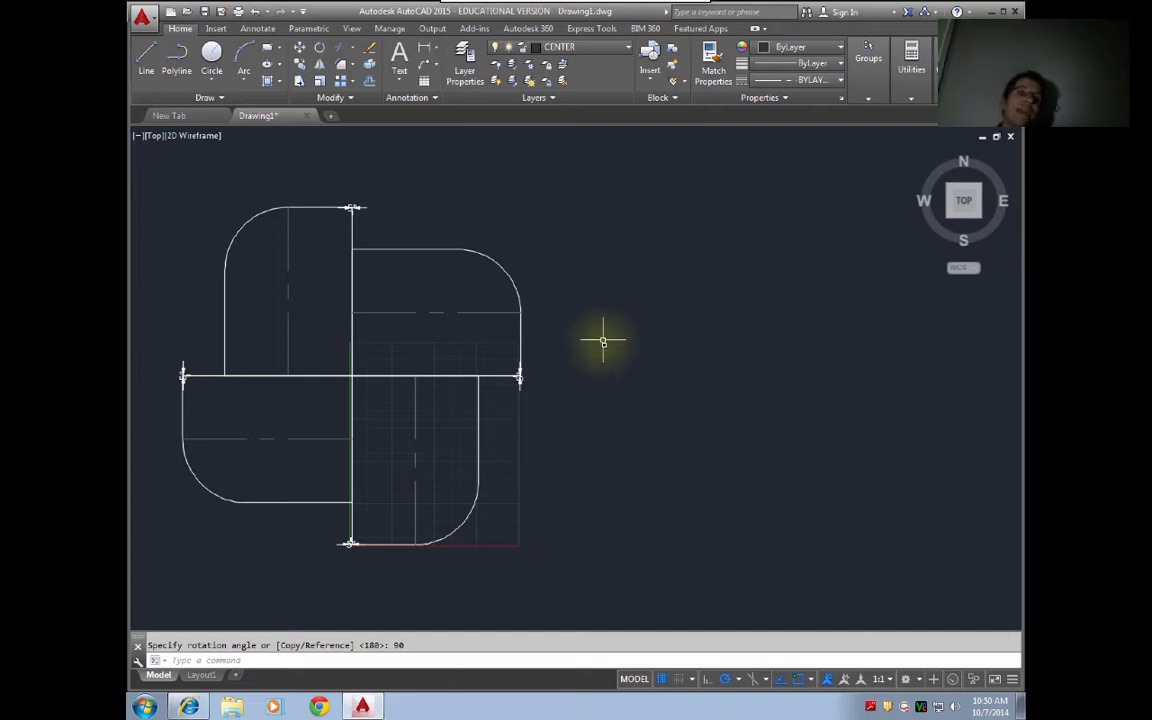
pyautogui.moveTo(687, 407); pyautogui.dragTo(663, 396, button='middle')
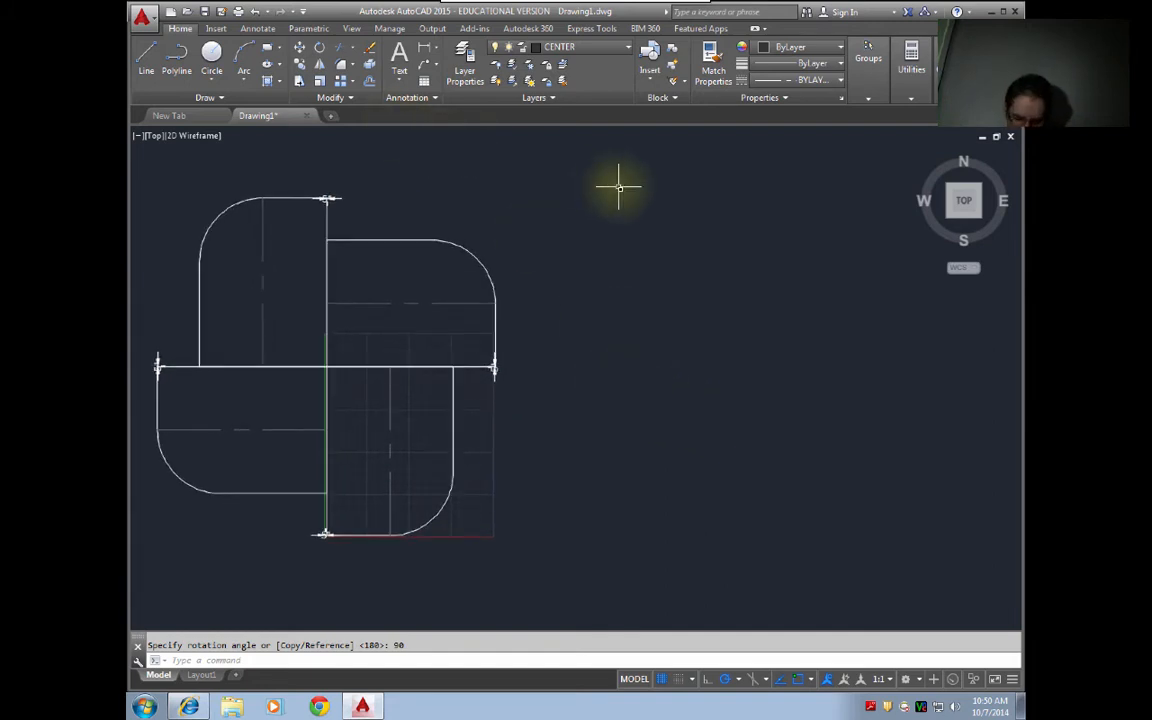
# - Place a point marker in the empty space to the right of the four rotated shapes
pyautogui.write('po')
pyautogui.press('Return')
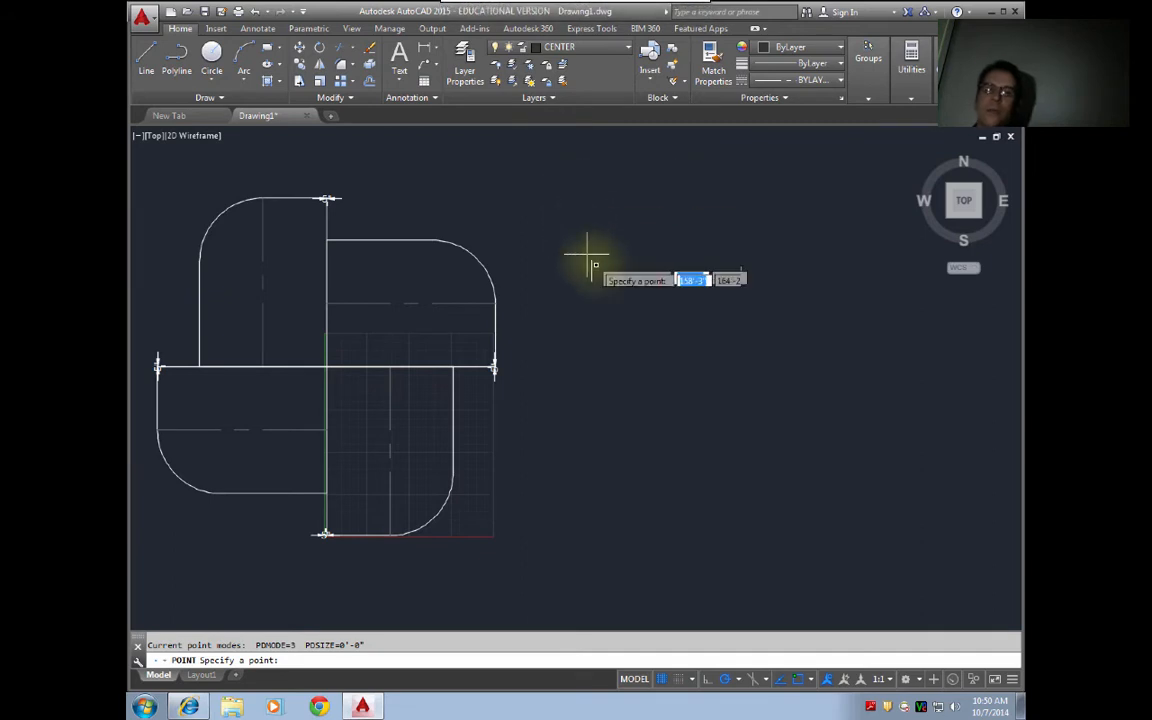
pyautogui.click(657, 362)
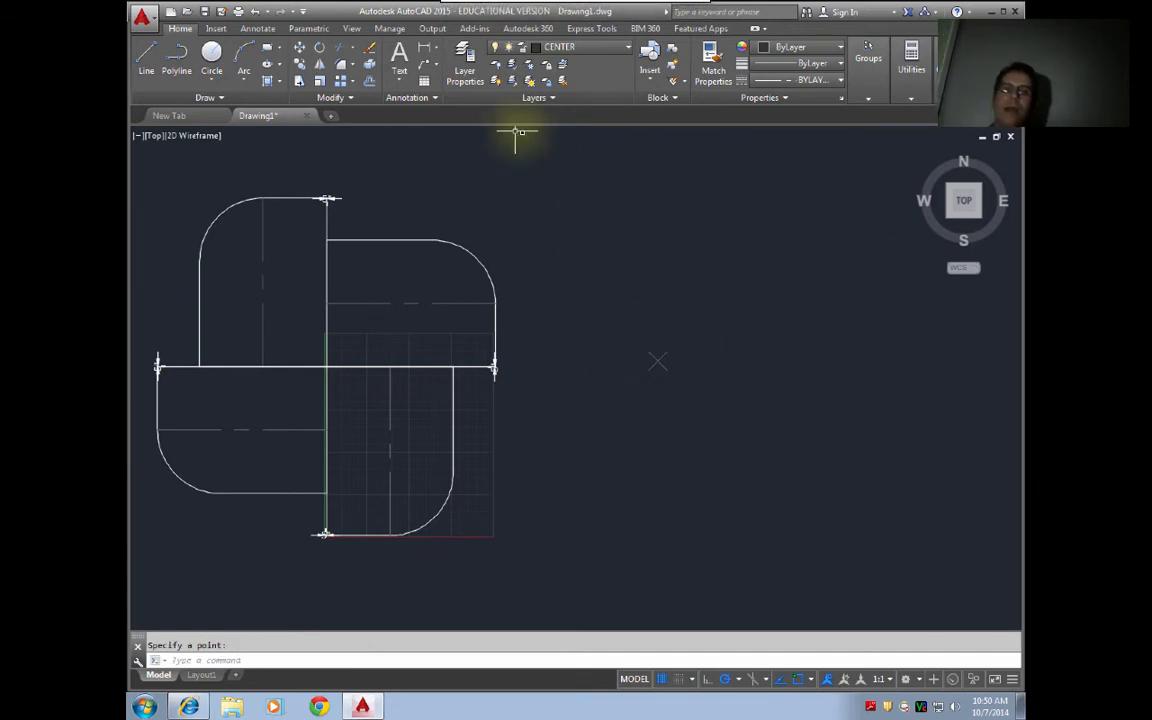
# - Make layer 0 current and draw a circle with a 30' radius centred on the point marker
pyautogui.click(590, 47)
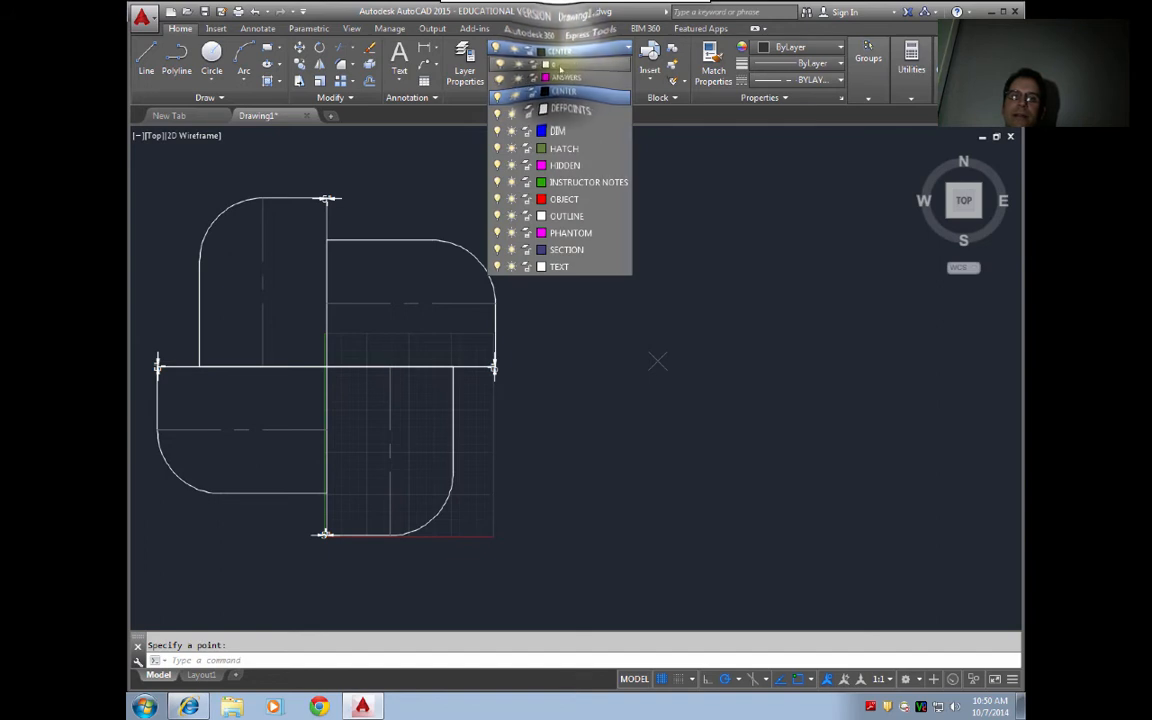
pyautogui.click(560, 62)
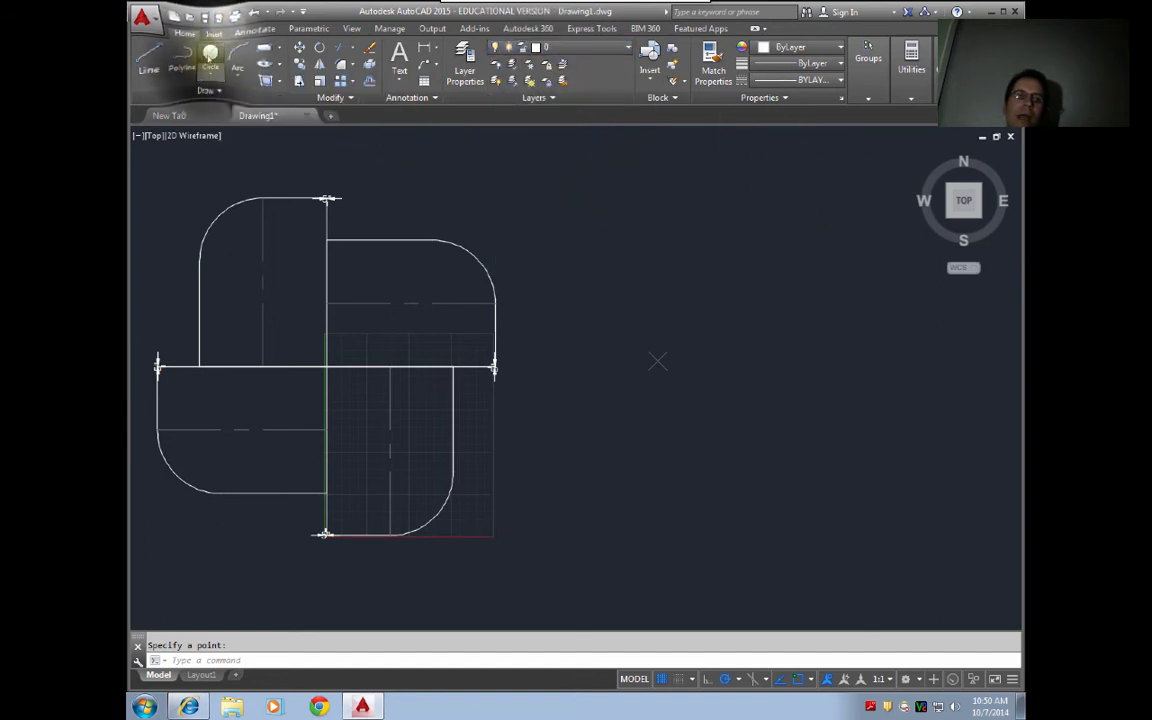
pyautogui.click(211, 52)
pyautogui.click(657, 361)
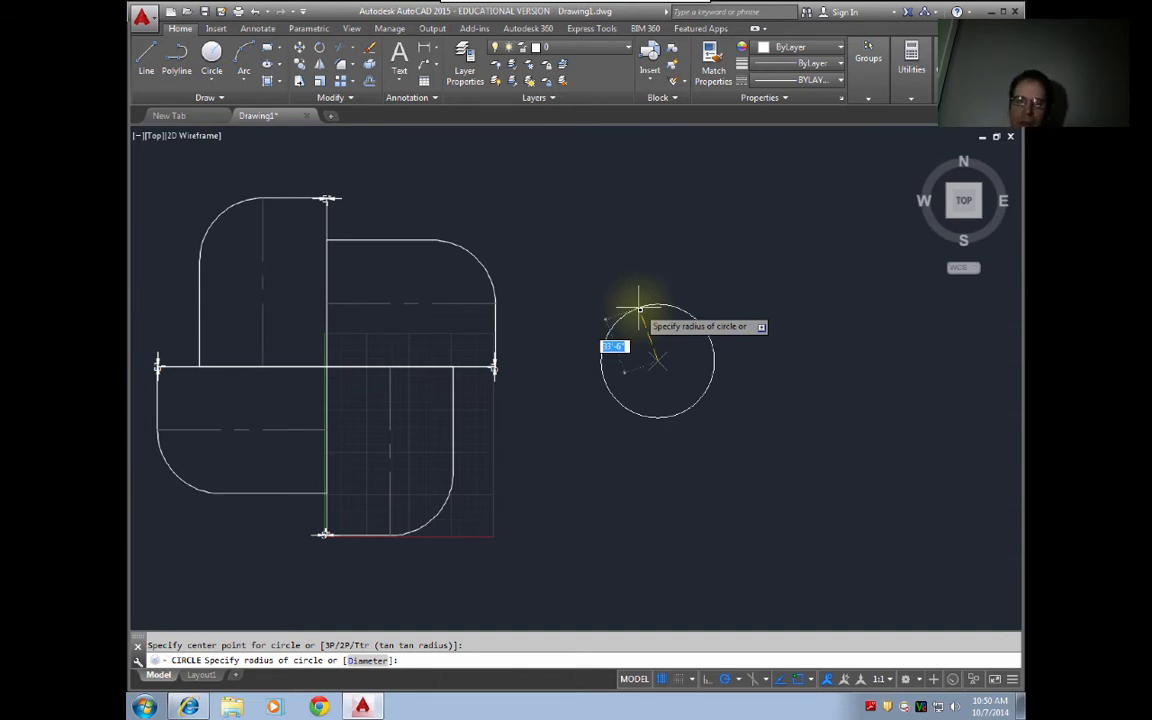
pyautogui.write('30')
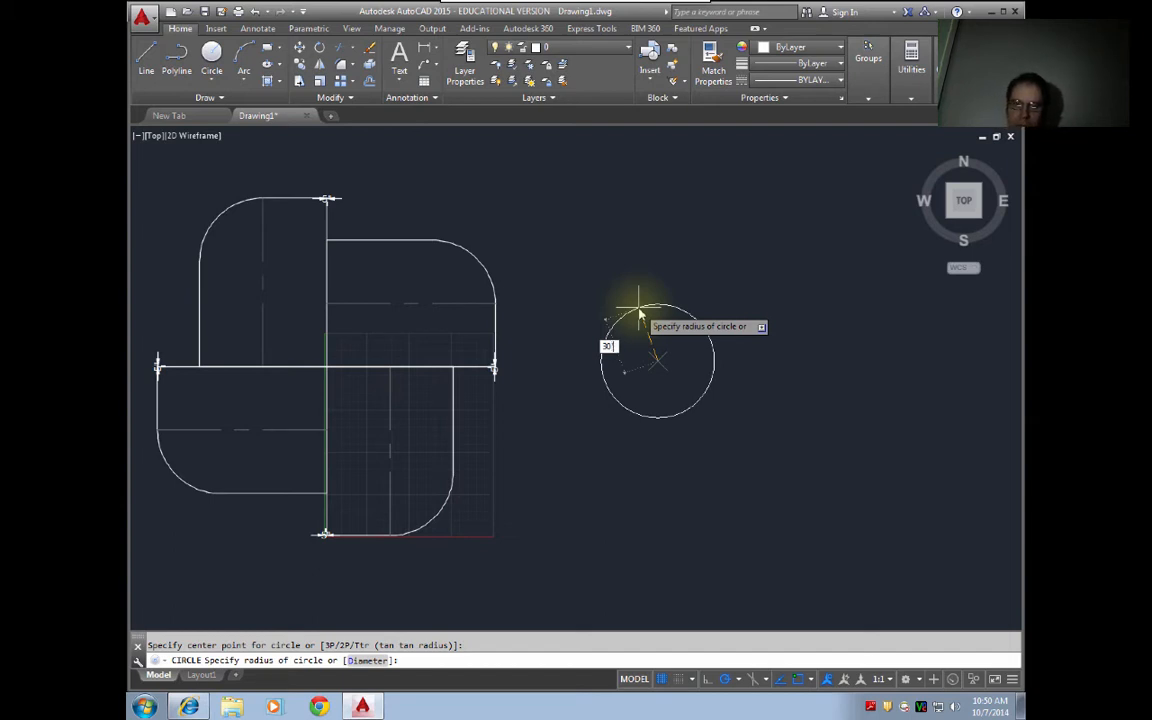
pyautogui.press('Return')
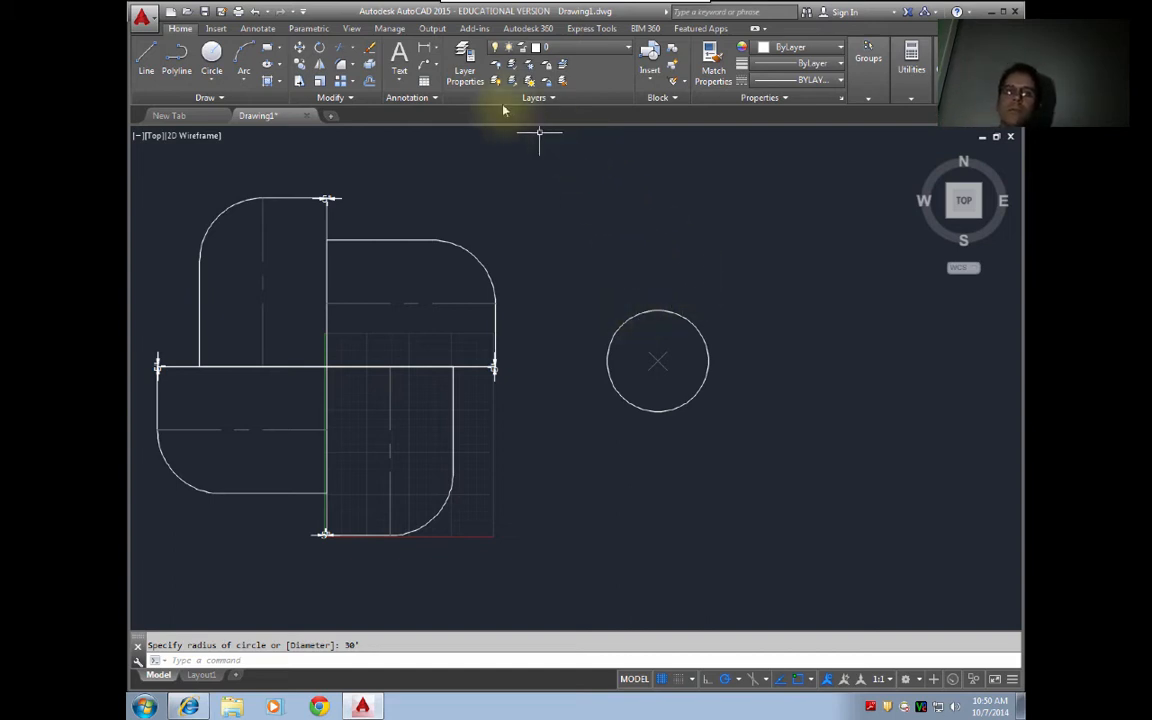
# - Add a radius dimension to the circle, placing its text outside the upper-right edge
pyautogui.click(436, 48)
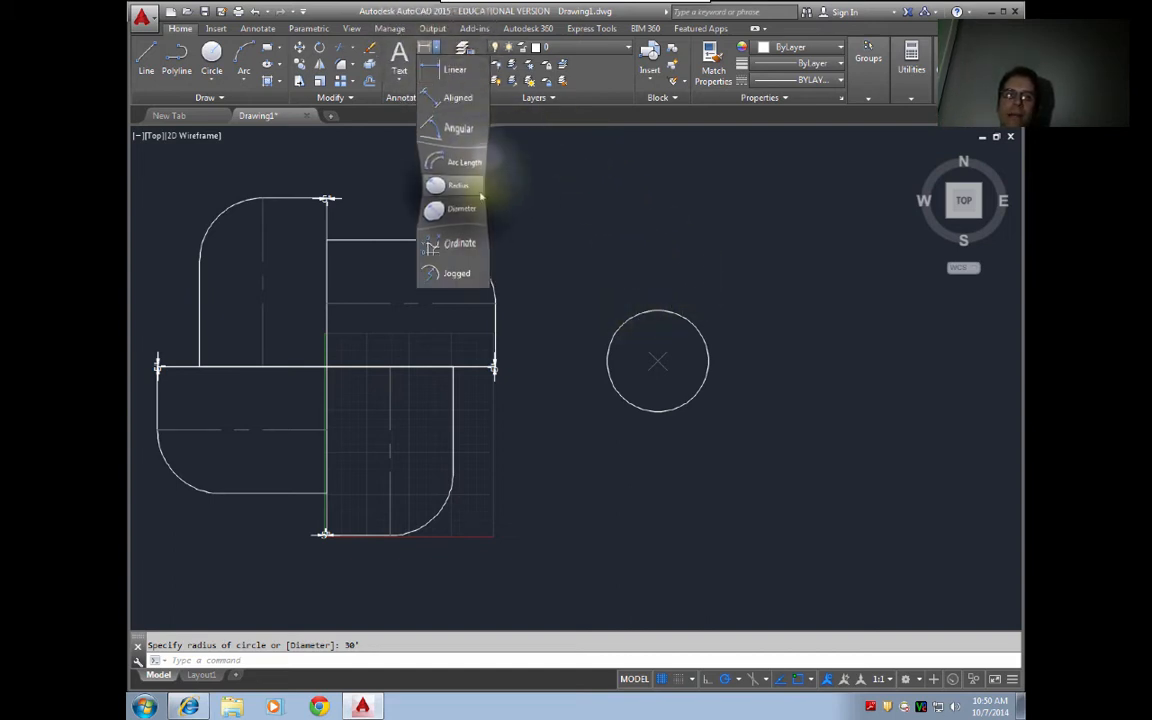
pyautogui.click(460, 185)
pyautogui.click(700, 329)
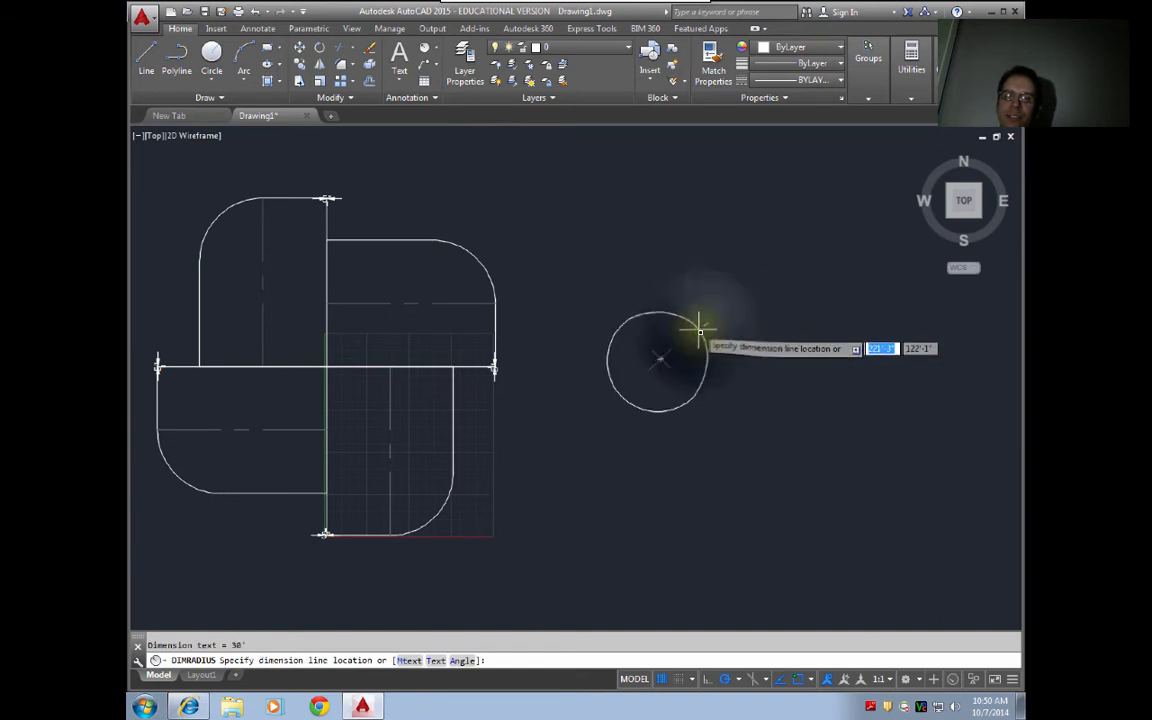
pyautogui.scroll(-1, 688, 346)
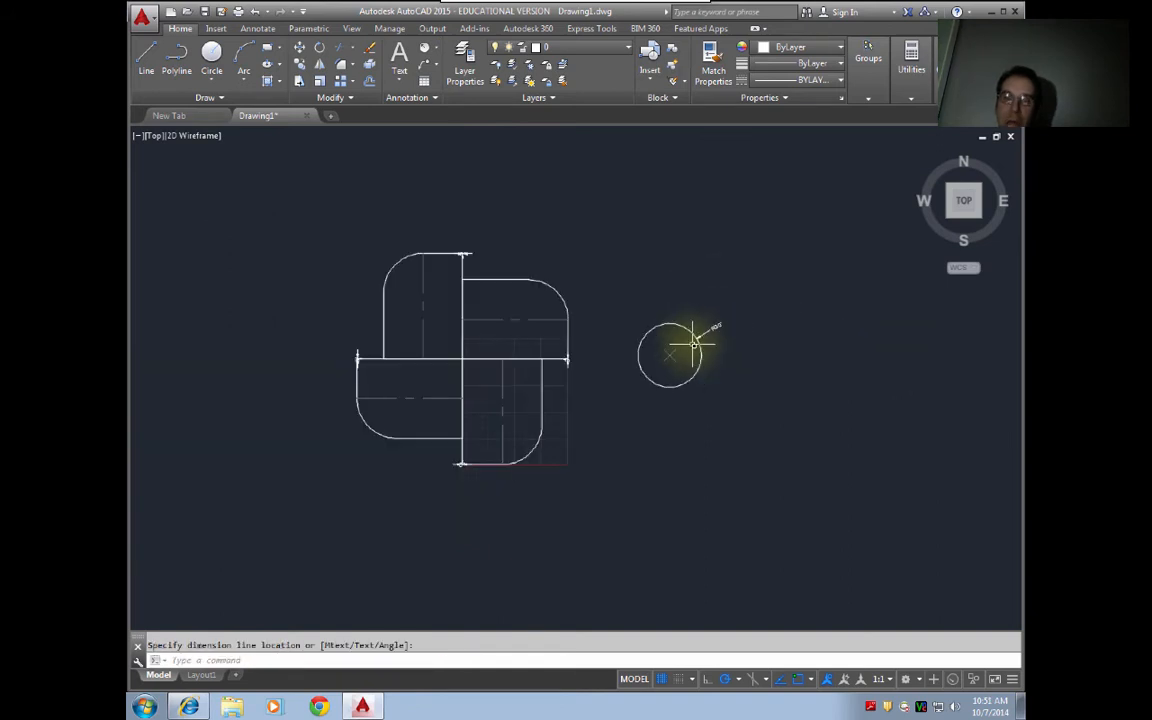
pyautogui.scroll(5, 689, 336)
pyautogui.moveTo(750, 400); pyautogui.dragTo(661, 375, button='middle')
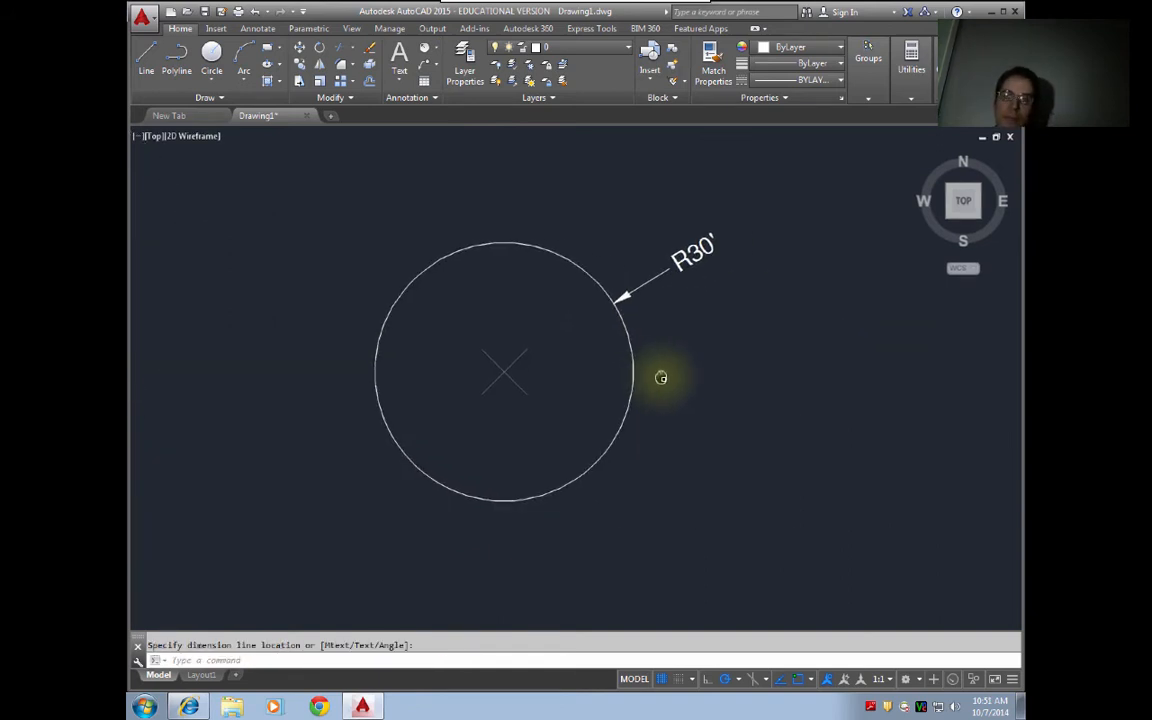
pyautogui.scroll(2, 640, 368)
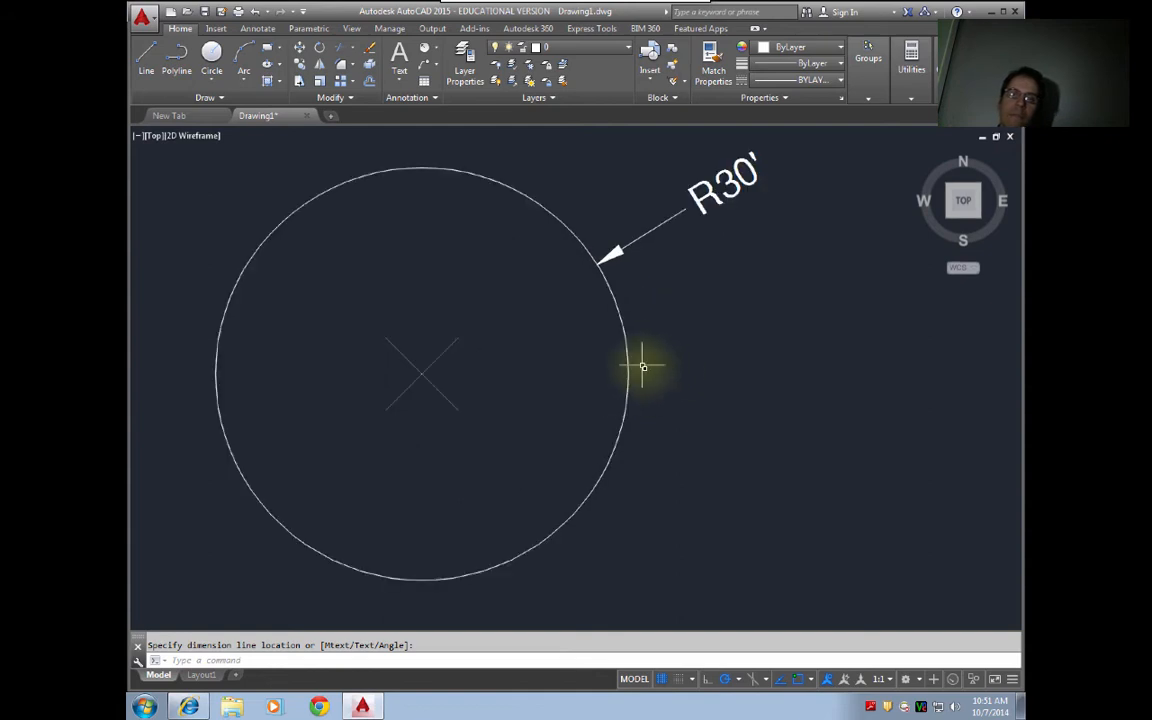
pyautogui.click(745, 203)
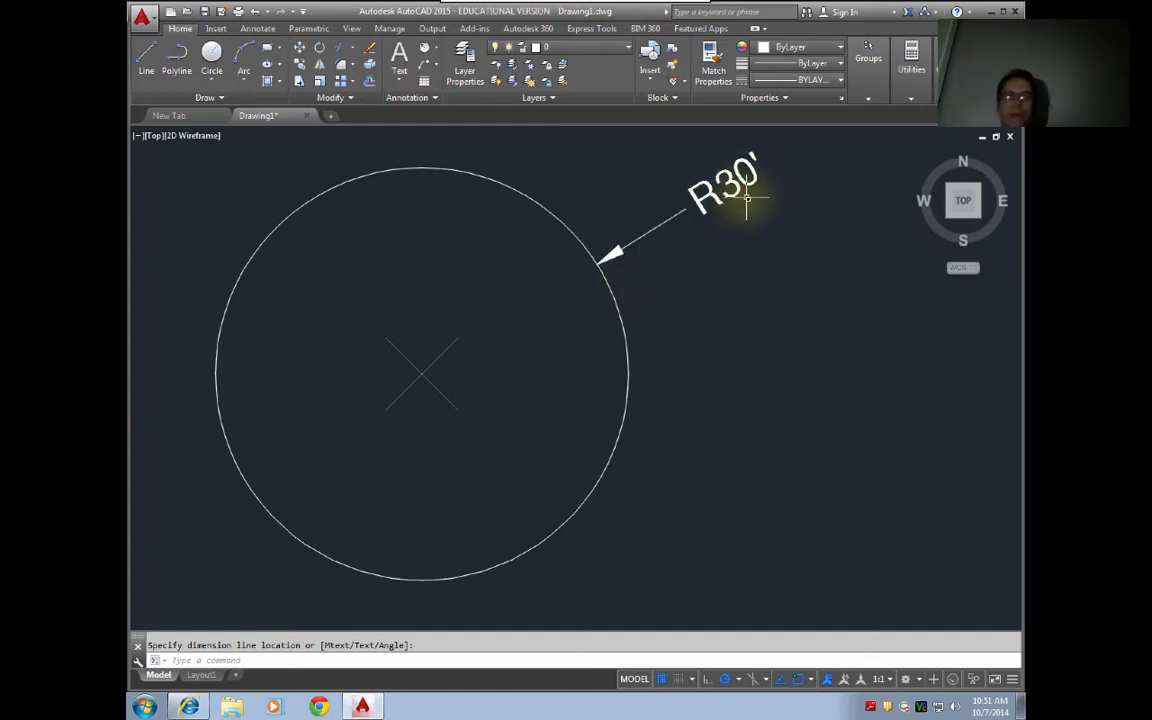
pyautogui.click(675, 211)
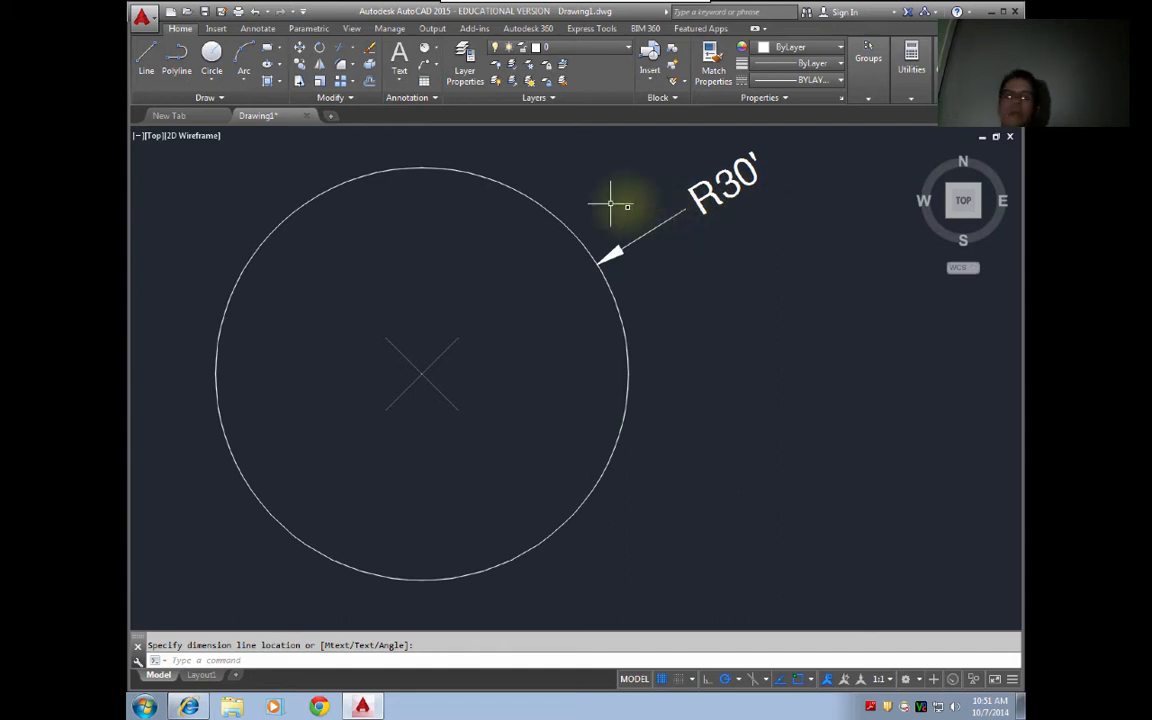
# - Offset the 30' radius circle inward by 2'
pyautogui.click(415, 168)
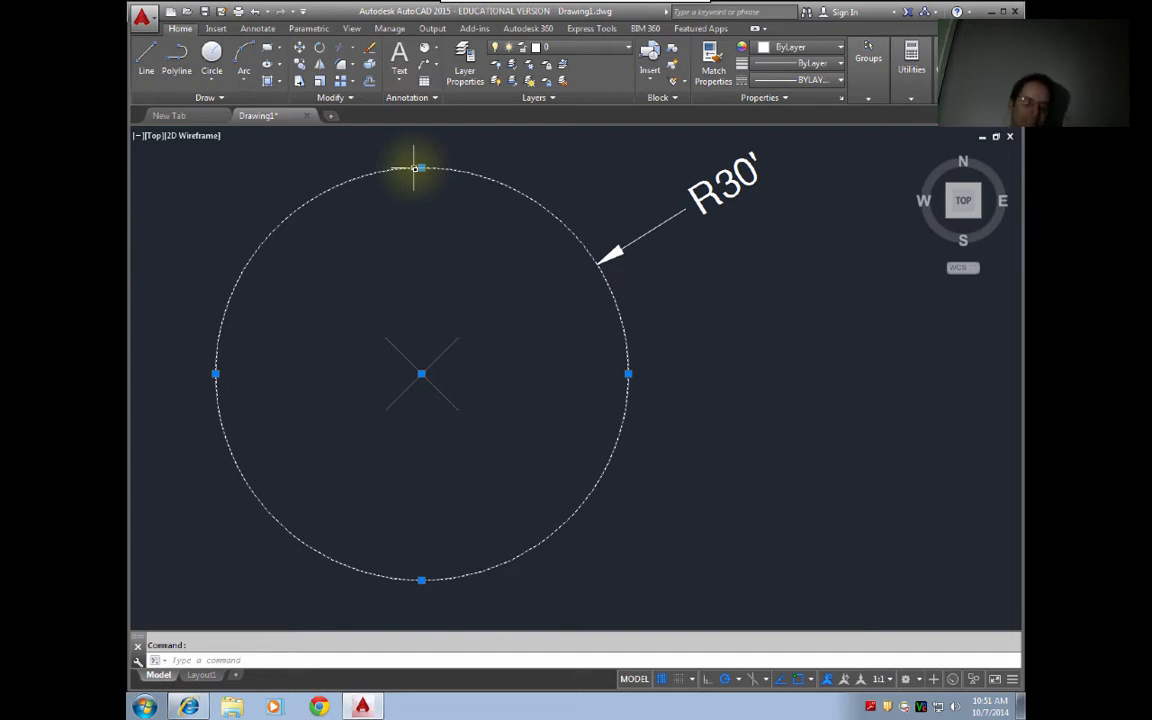
pyautogui.write('OFF')
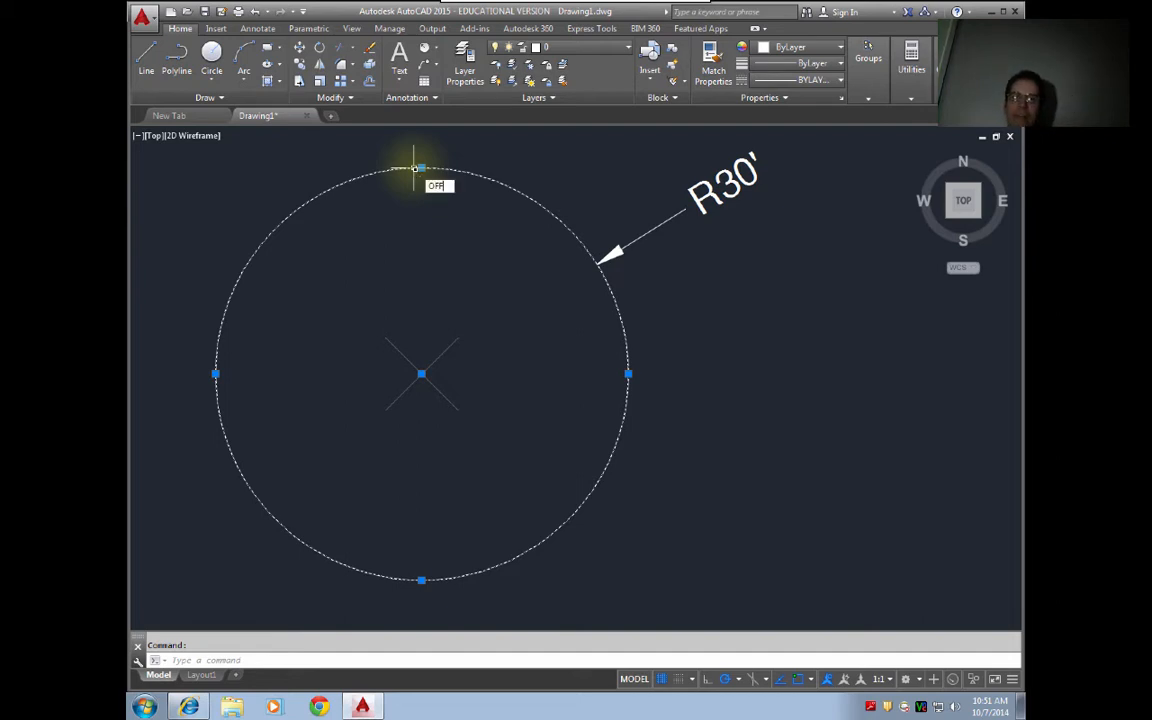
pyautogui.write('SET')
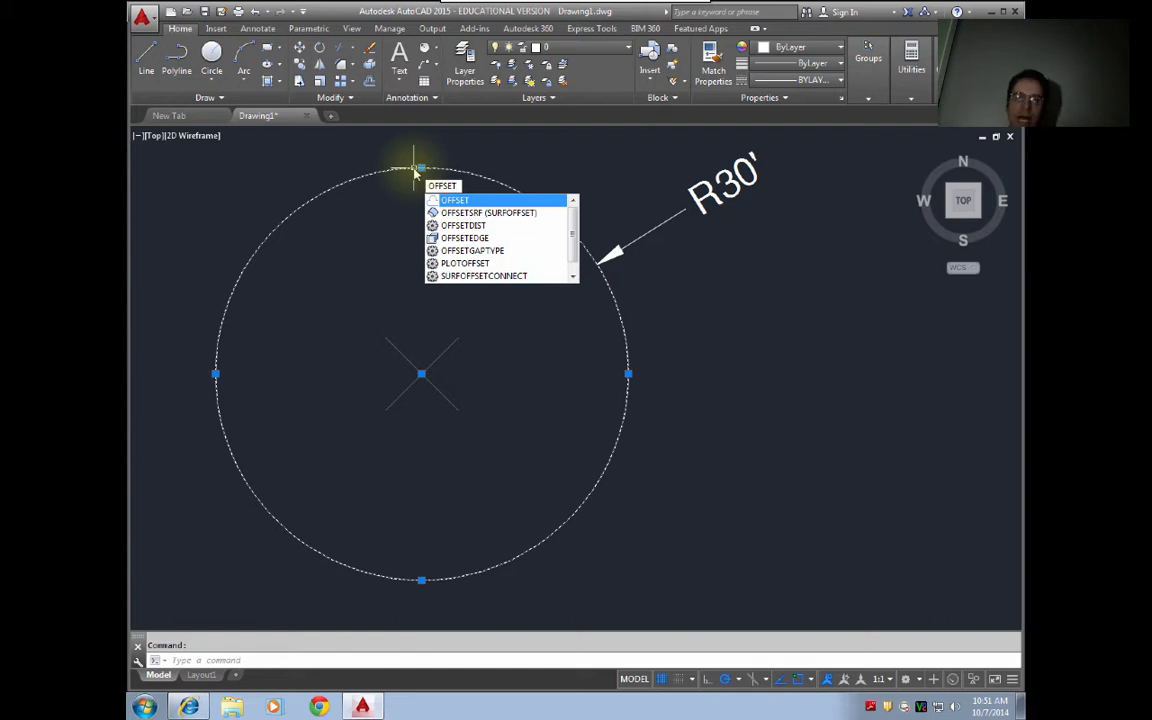
pyautogui.press('Return')
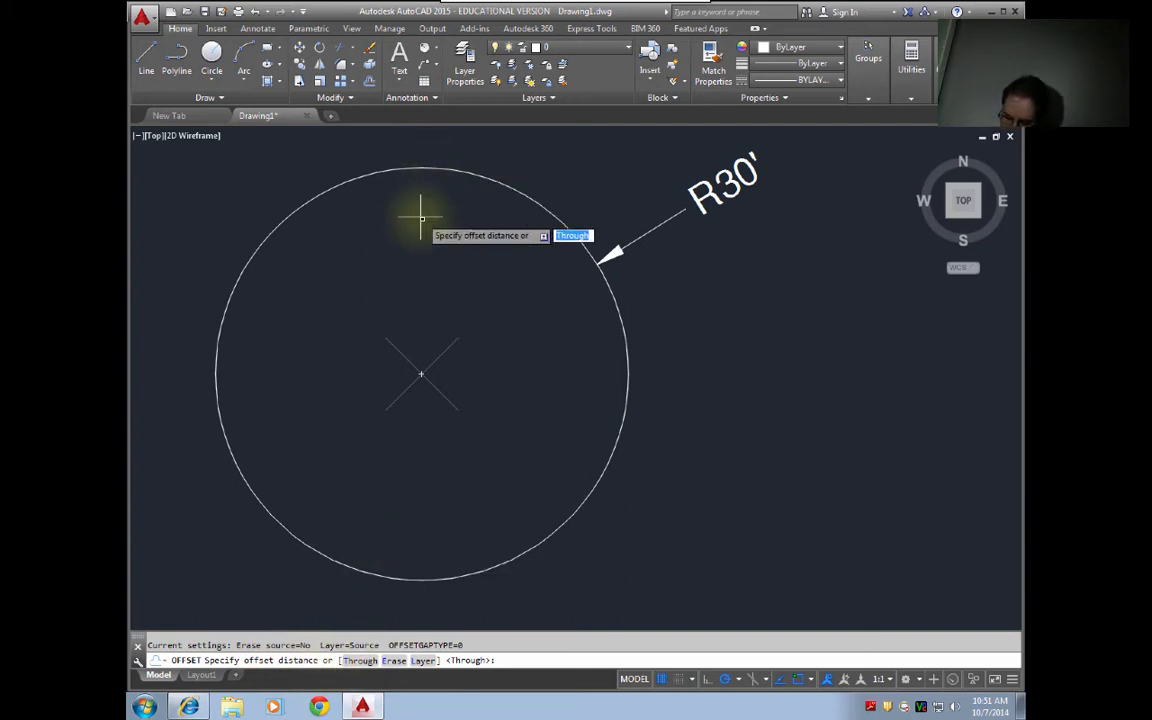
pyautogui.write('2')
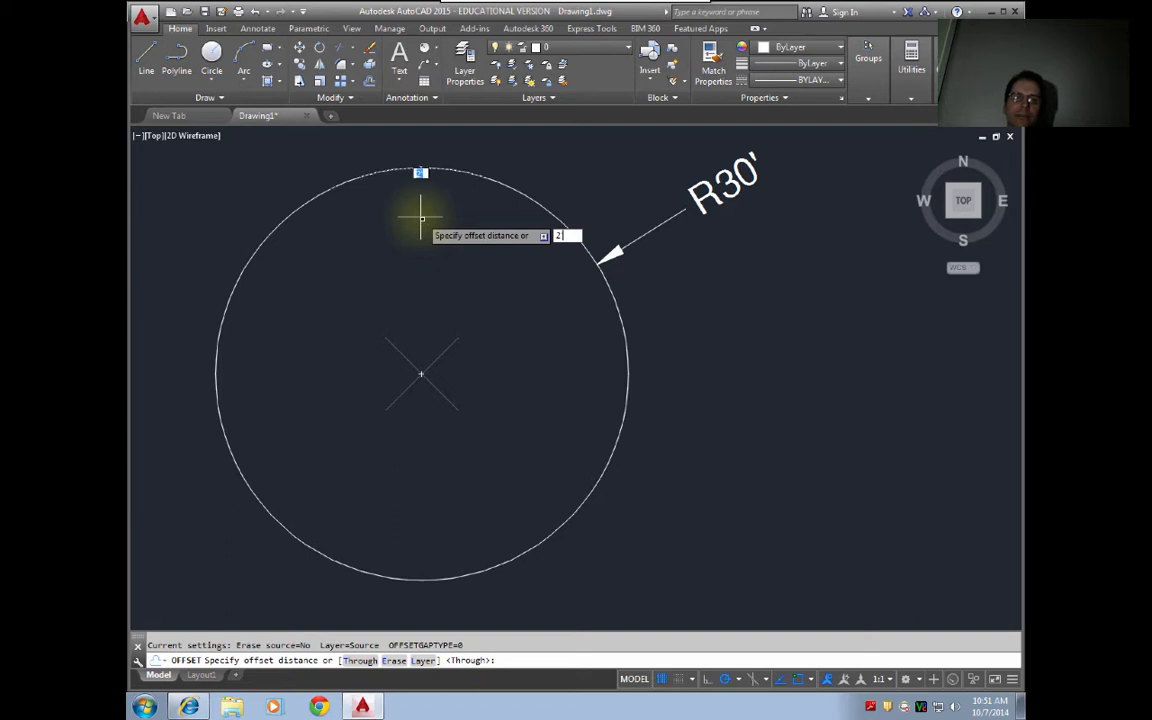
pyautogui.press('Return')
pyautogui.click(420, 170)
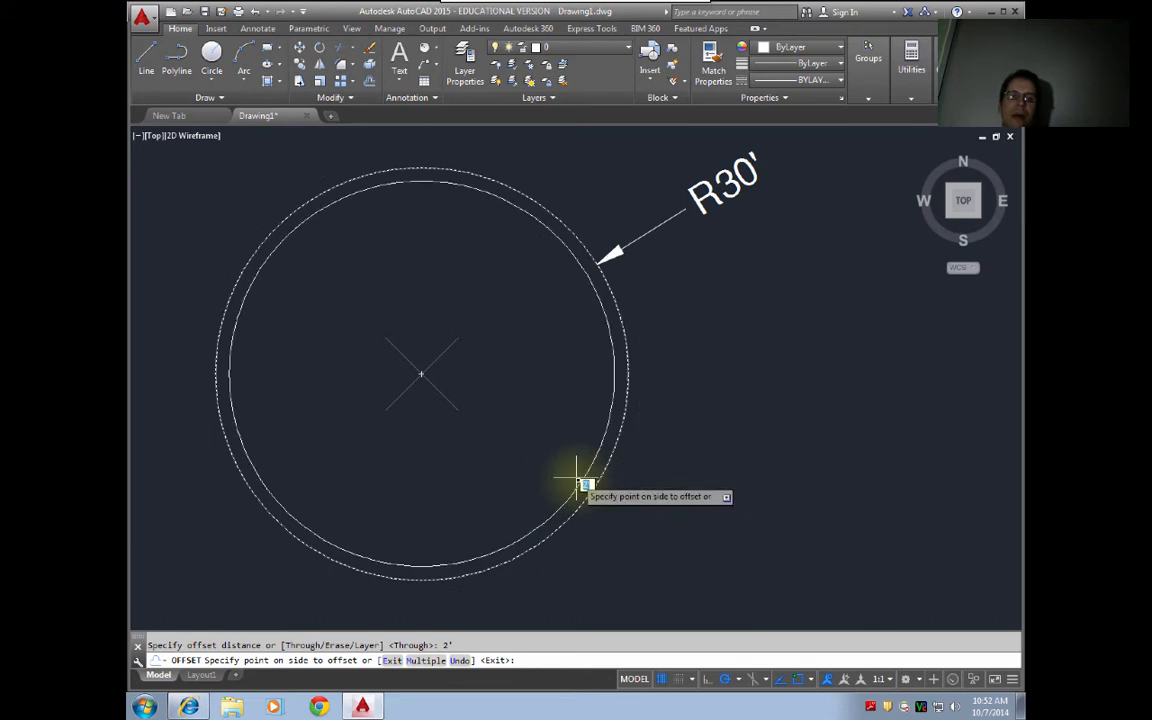
pyautogui.click(582, 481)
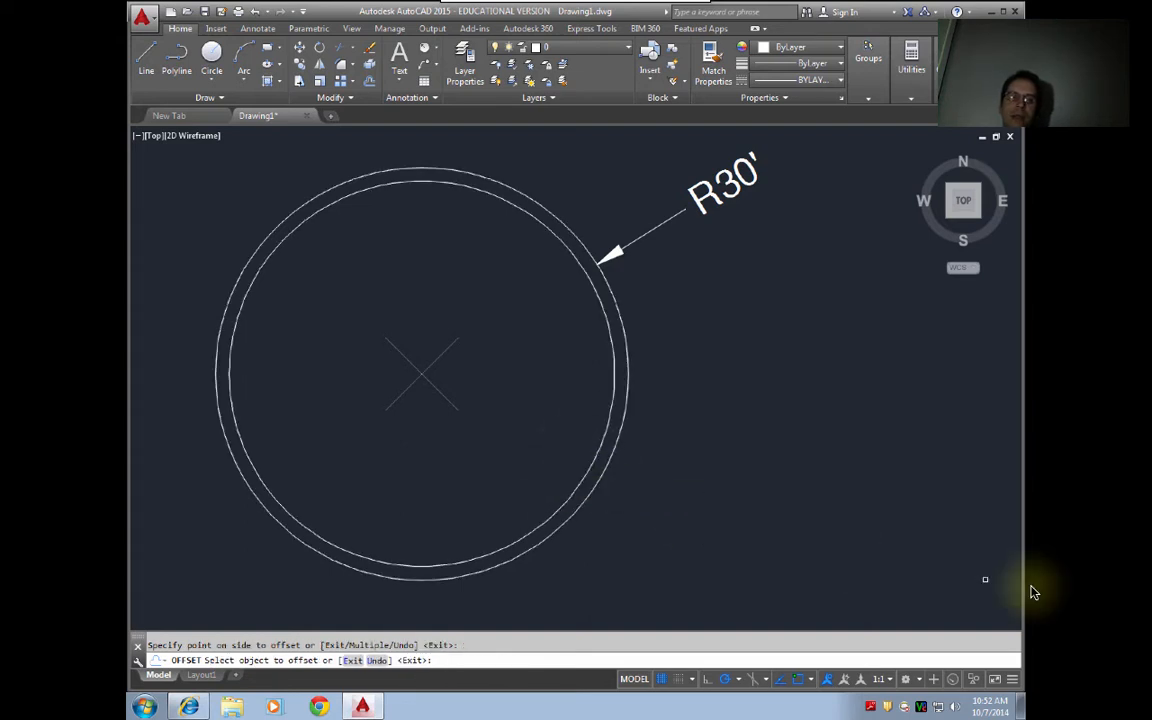
# - Offset the innermost circle inward by 2' six more times, each time starting from the newest circle
pyautogui.click(548, 518)
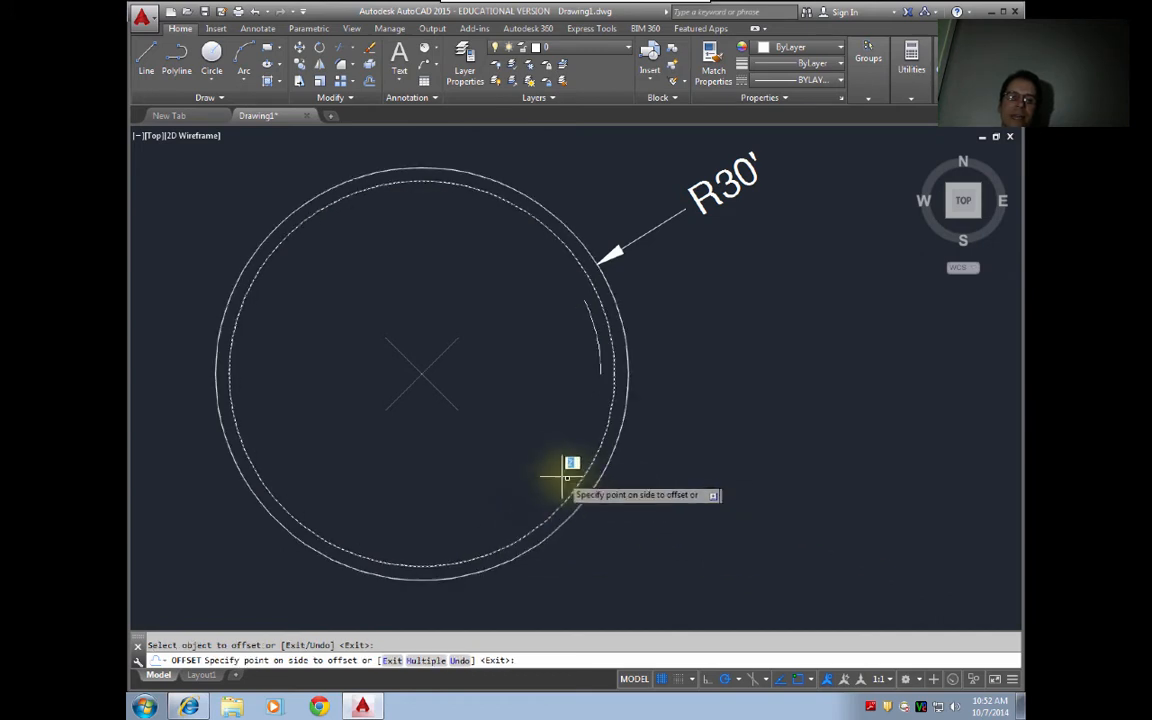
pyautogui.click(537, 472)
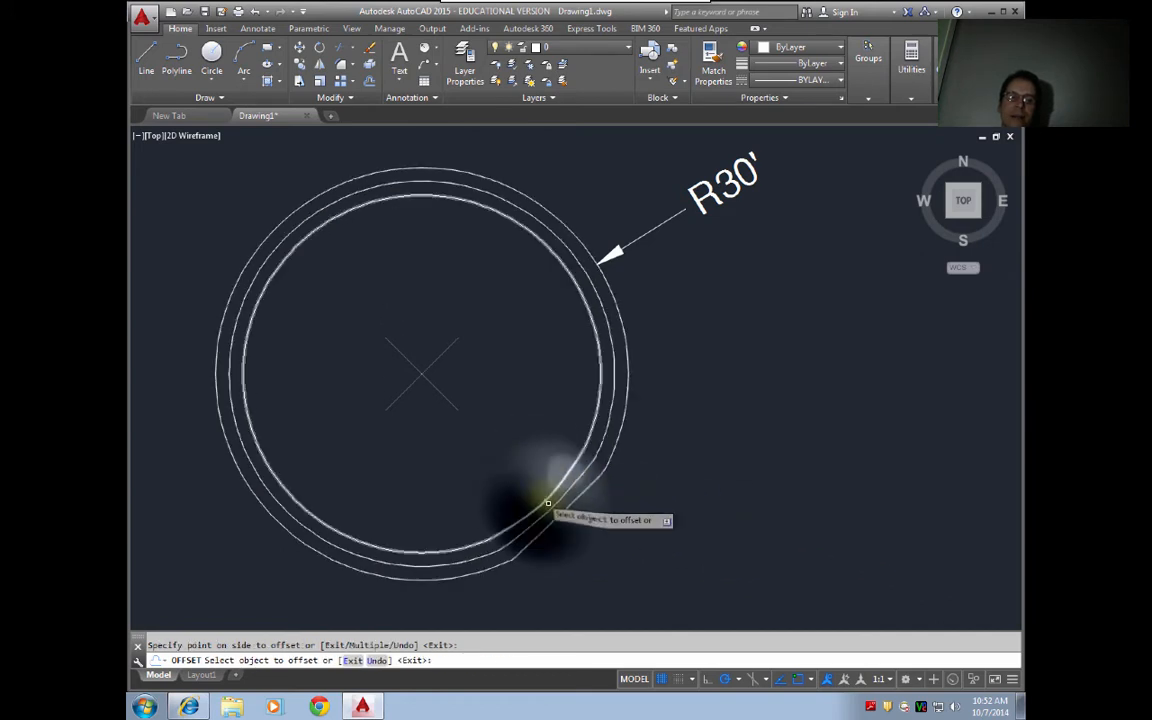
pyautogui.click(540, 487)
pyautogui.click(535, 482)
pyautogui.click(531, 489)
pyautogui.click(515, 480)
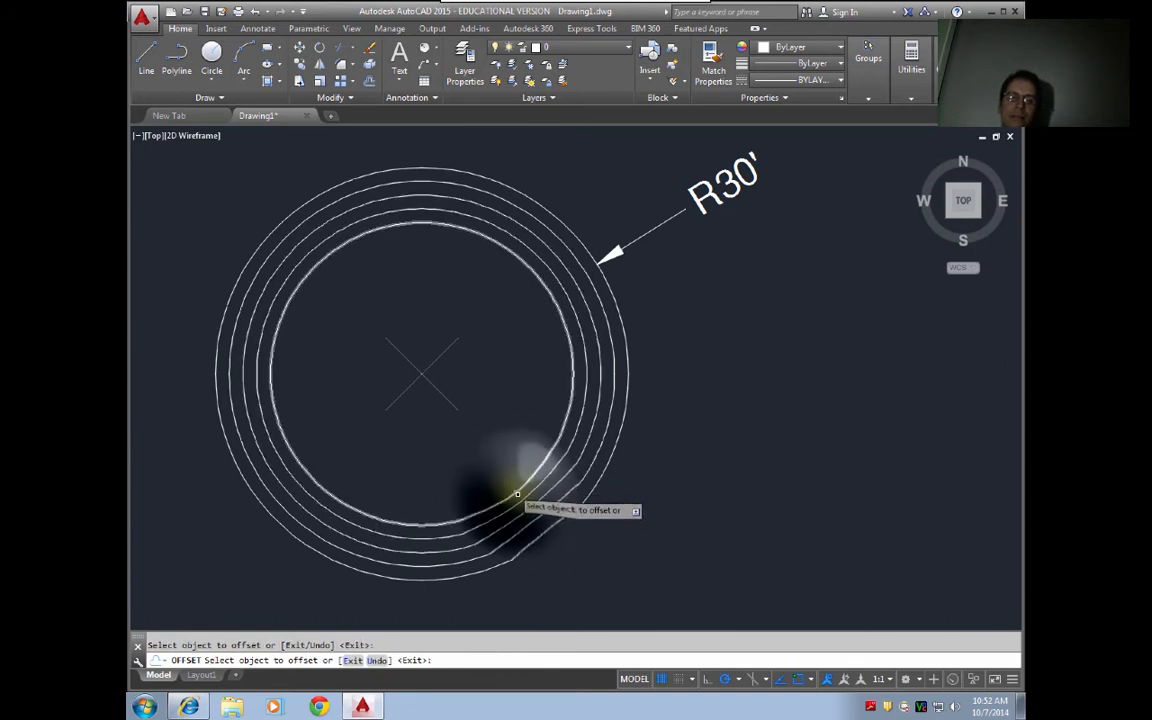
pyautogui.click(514, 489)
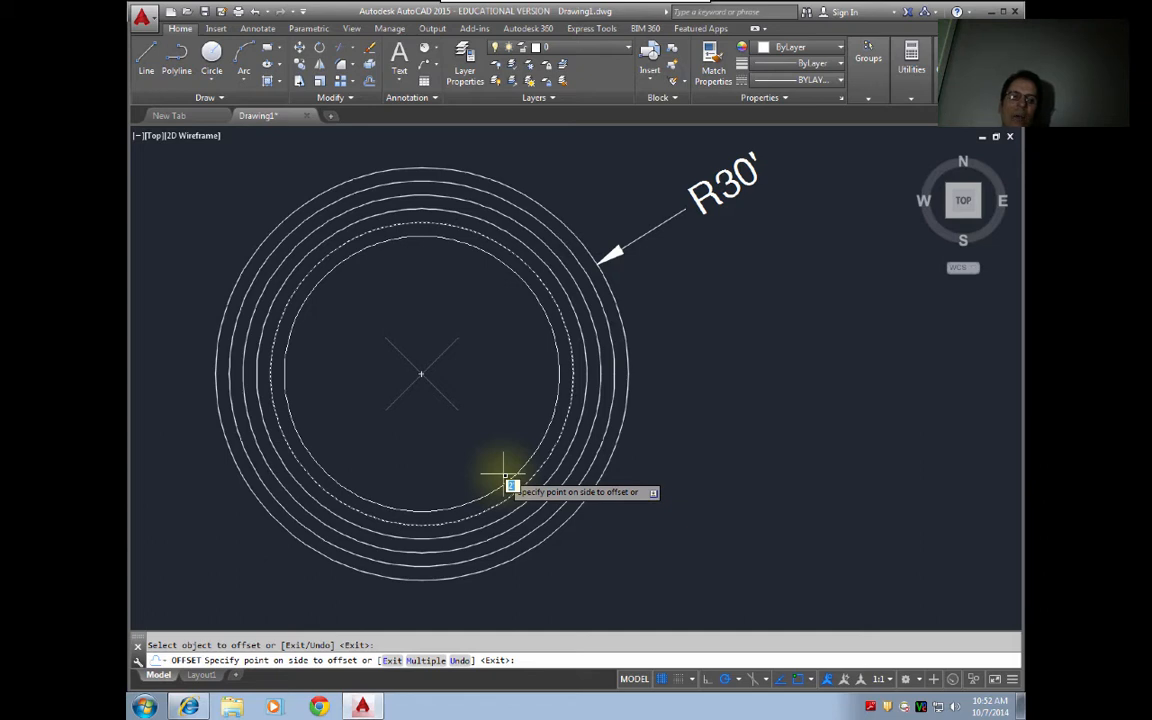
pyautogui.click(500, 472)
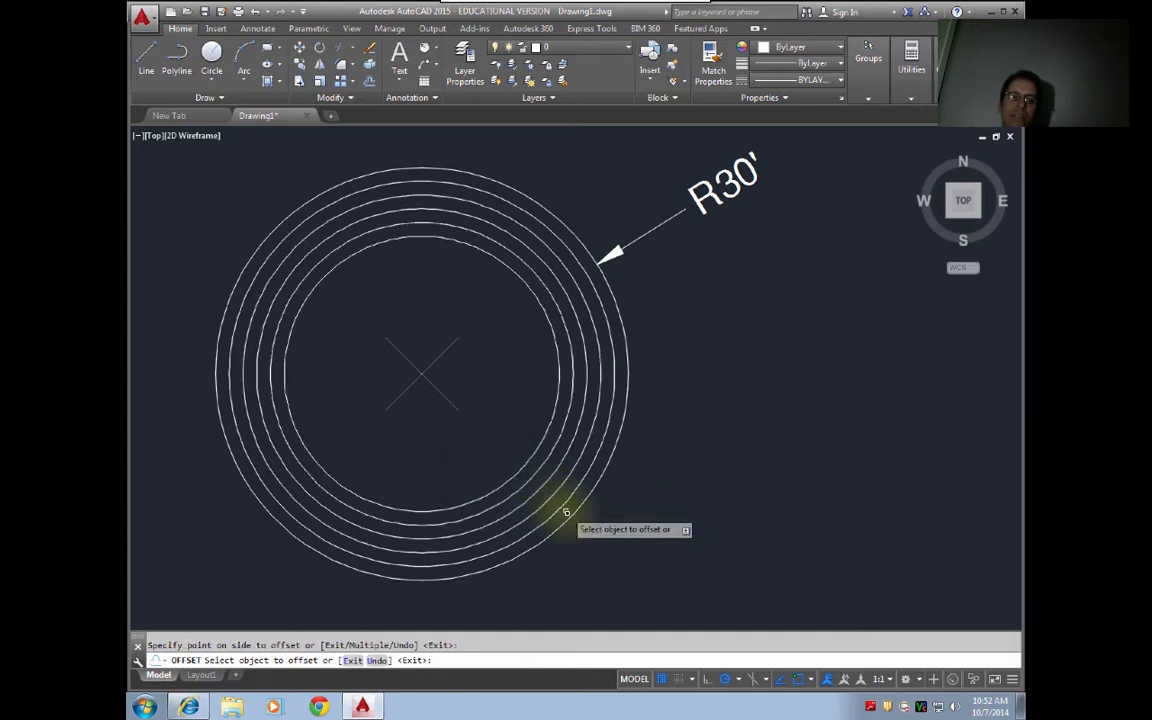
pyautogui.click(514, 479)
pyautogui.click(503, 470)
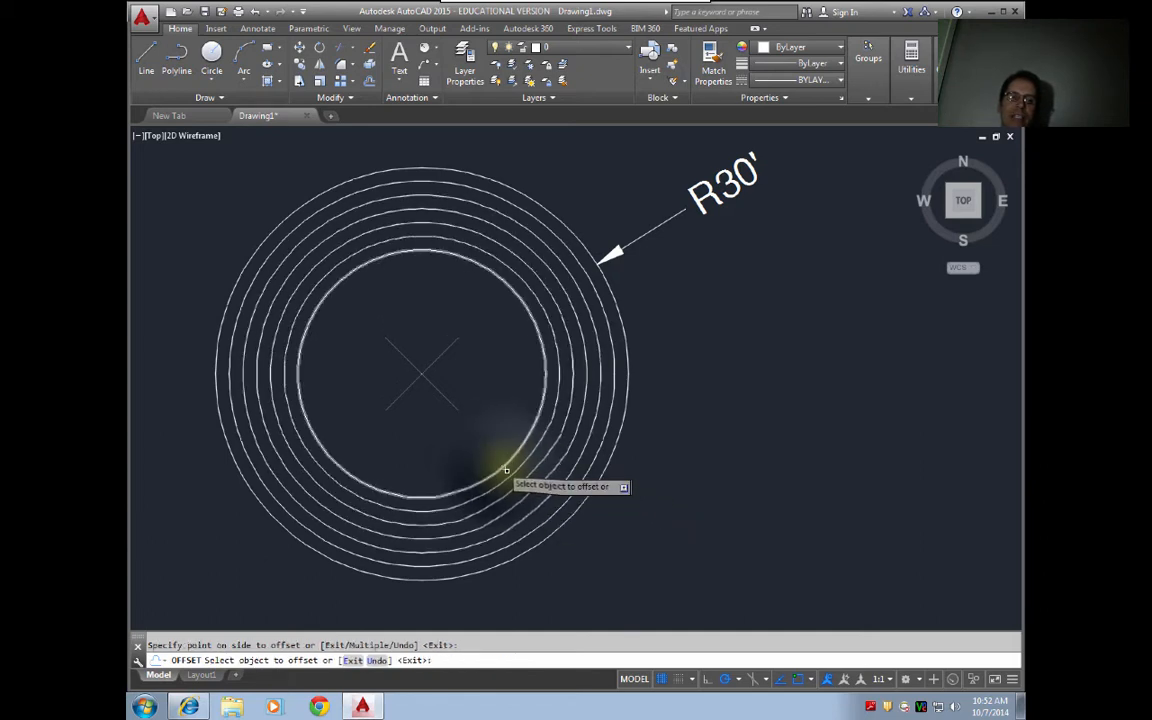
pyautogui.click(498, 468)
pyautogui.click(493, 462)
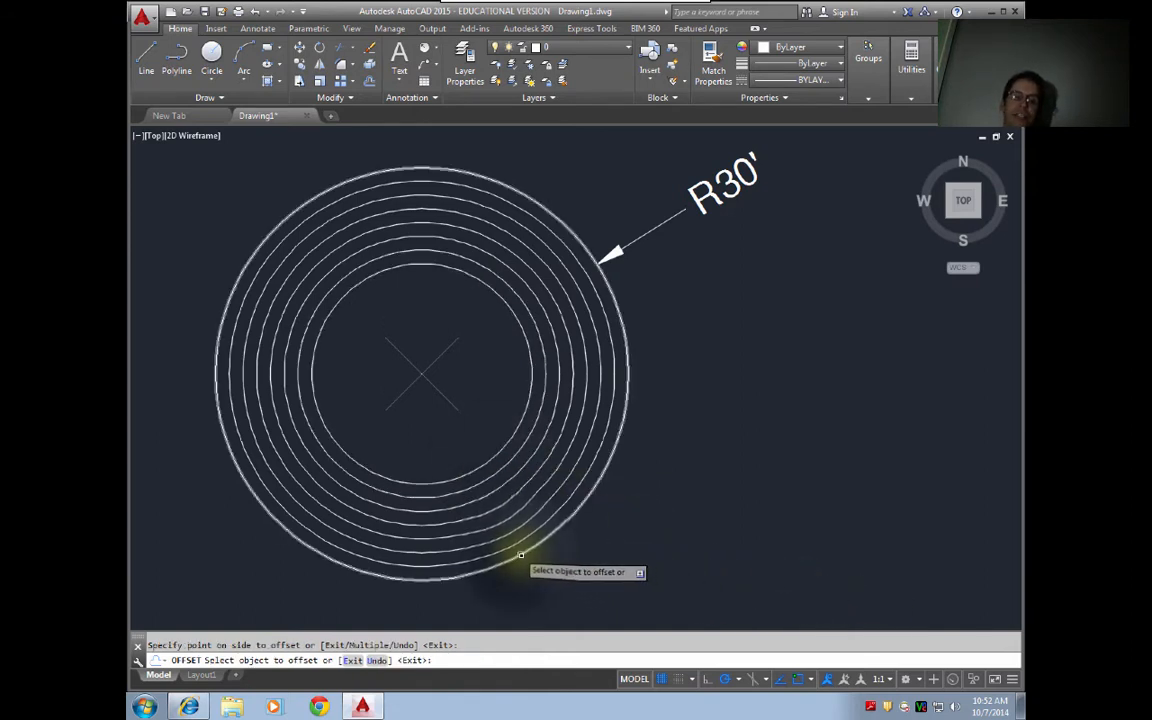
# - Offset the outermost circle outward by 2' four times in succession, then end the Offset command
pyautogui.click(519, 553)
pyautogui.click(663, 568)
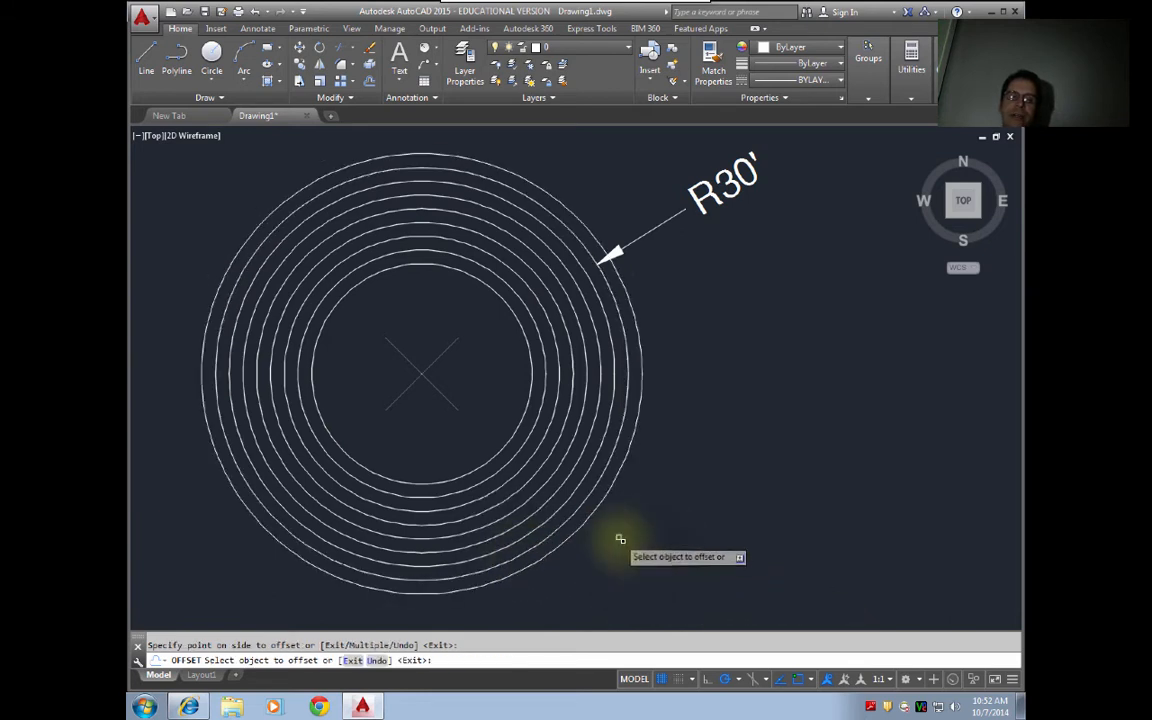
pyautogui.click(590, 528)
pyautogui.click(615, 534)
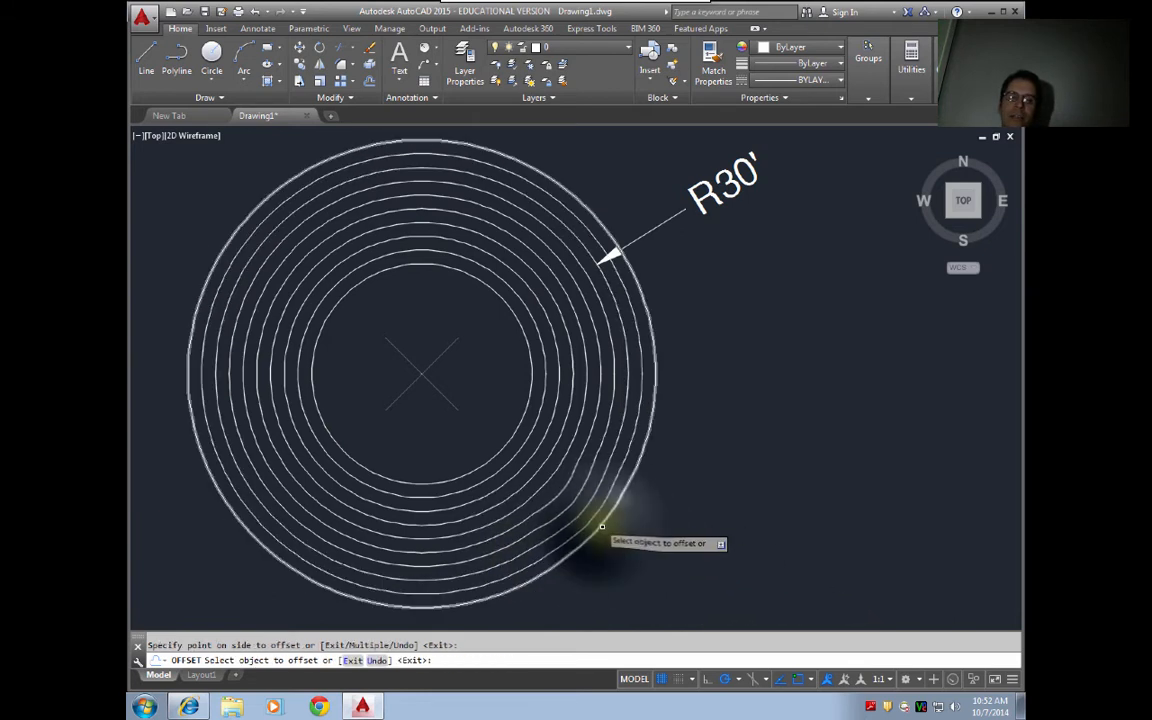
pyautogui.click(597, 527)
pyautogui.click(607, 522)
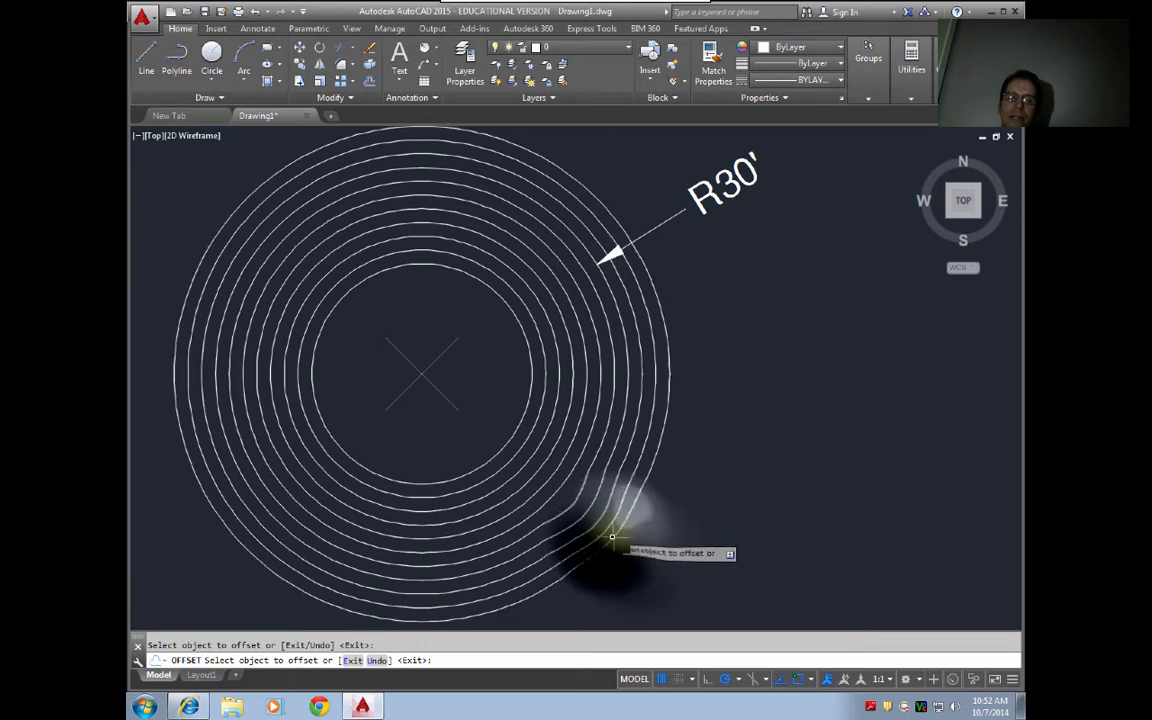
pyautogui.click(610, 537)
pyautogui.click(625, 541)
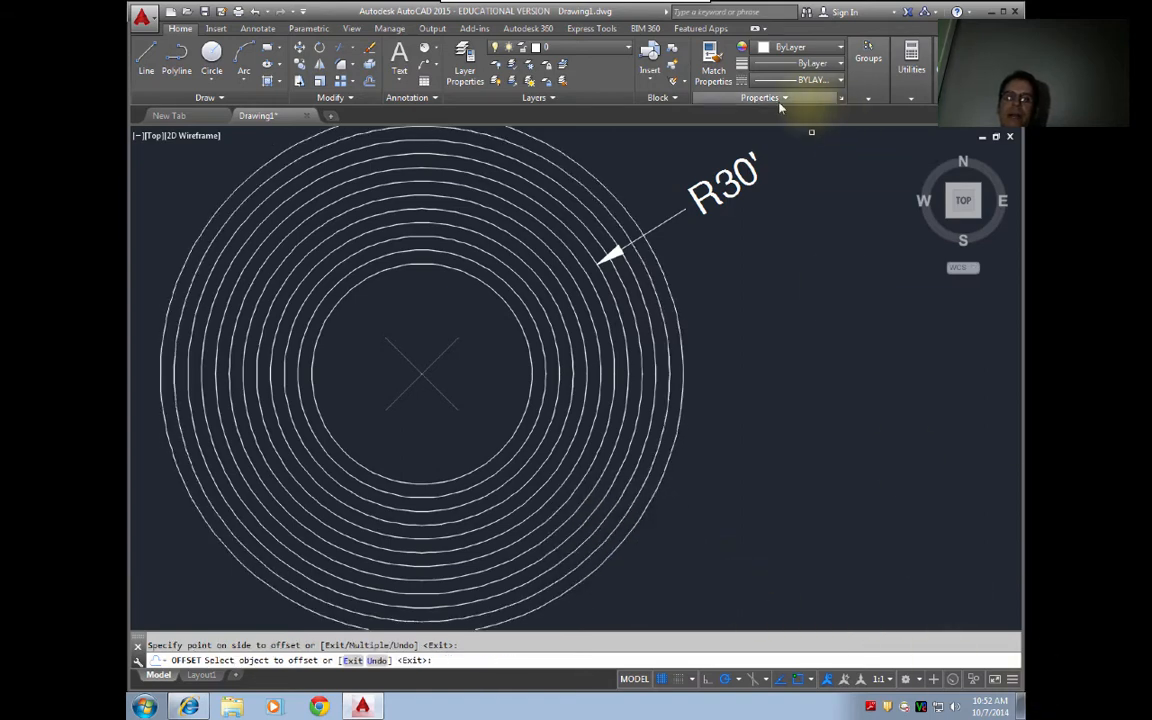
pyautogui.press('Return')
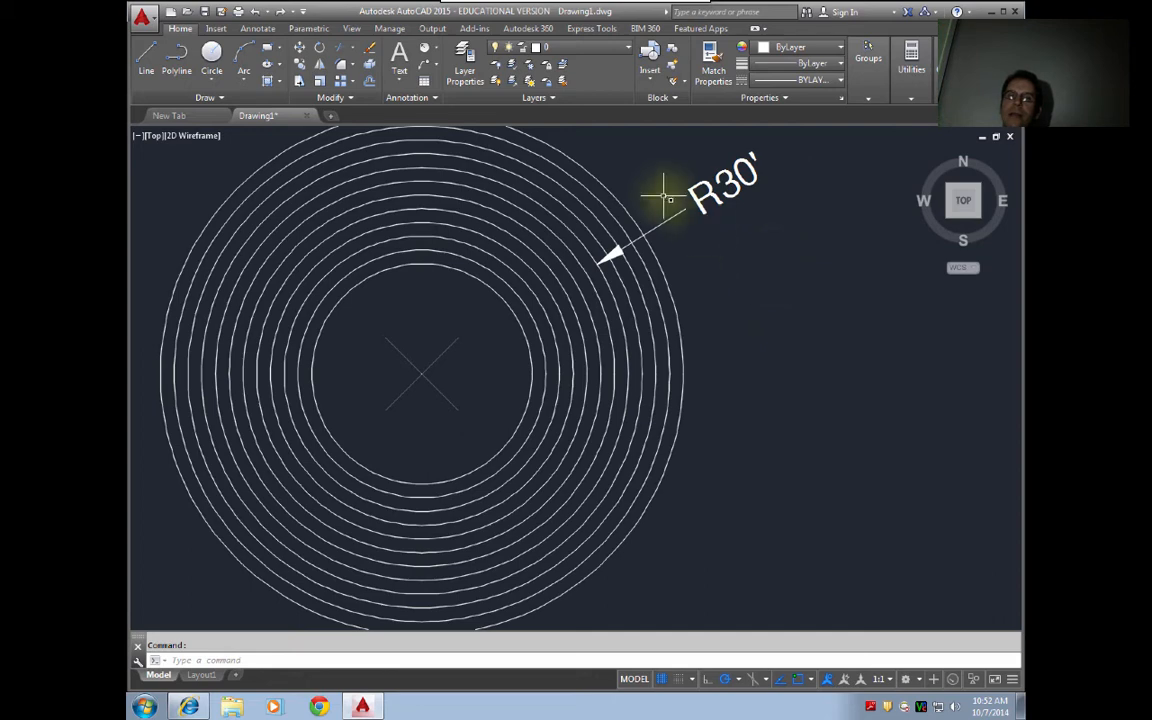
# - Add radius dimensions to the outermost and innermost circles, placing each text to the right of its circle
pyautogui.click(424, 47)
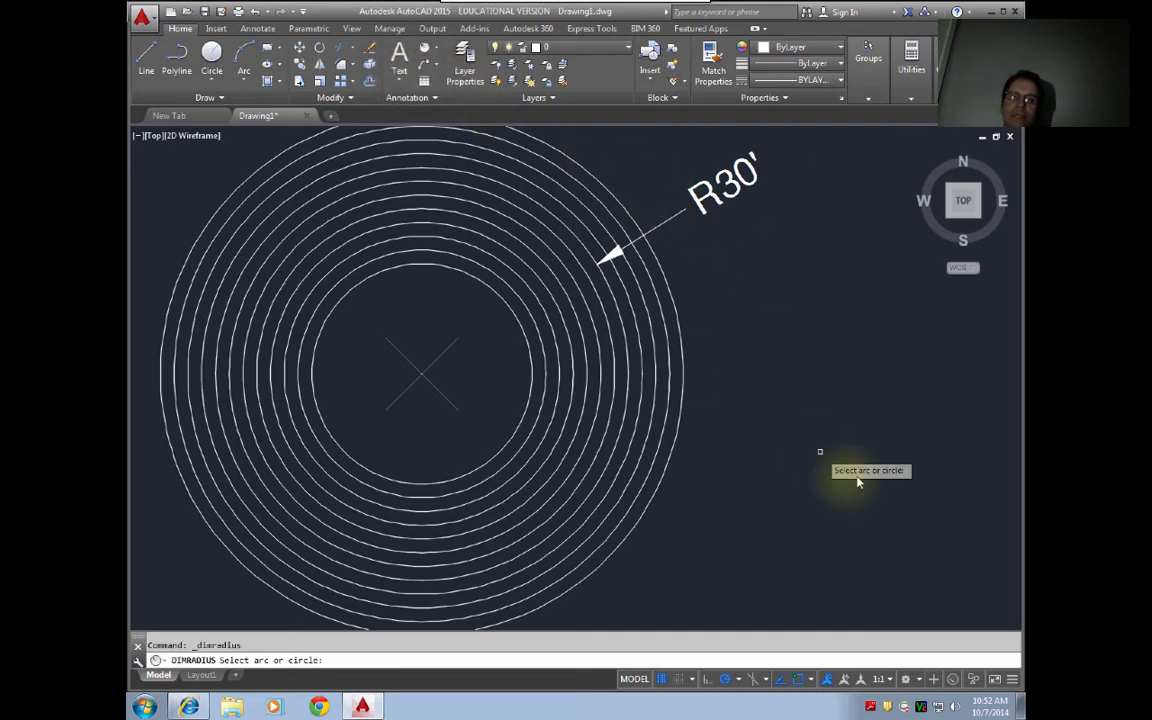
pyautogui.click(680, 406)
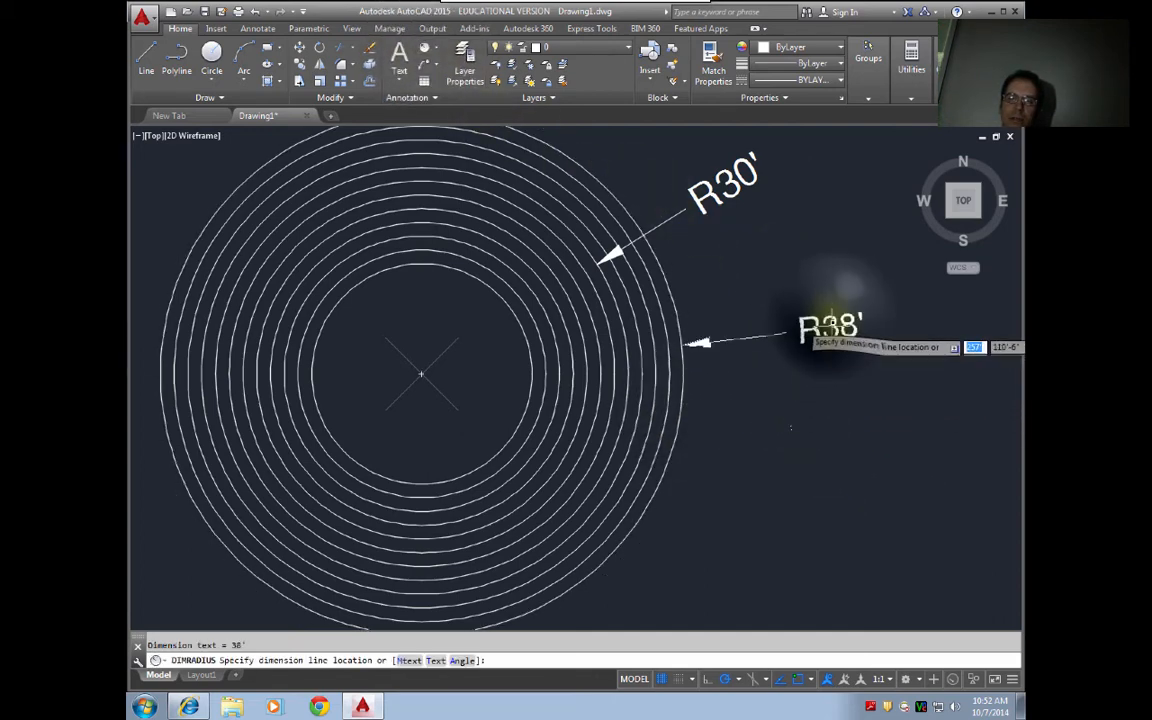
pyautogui.click(779, 322)
pyautogui.press('Return')
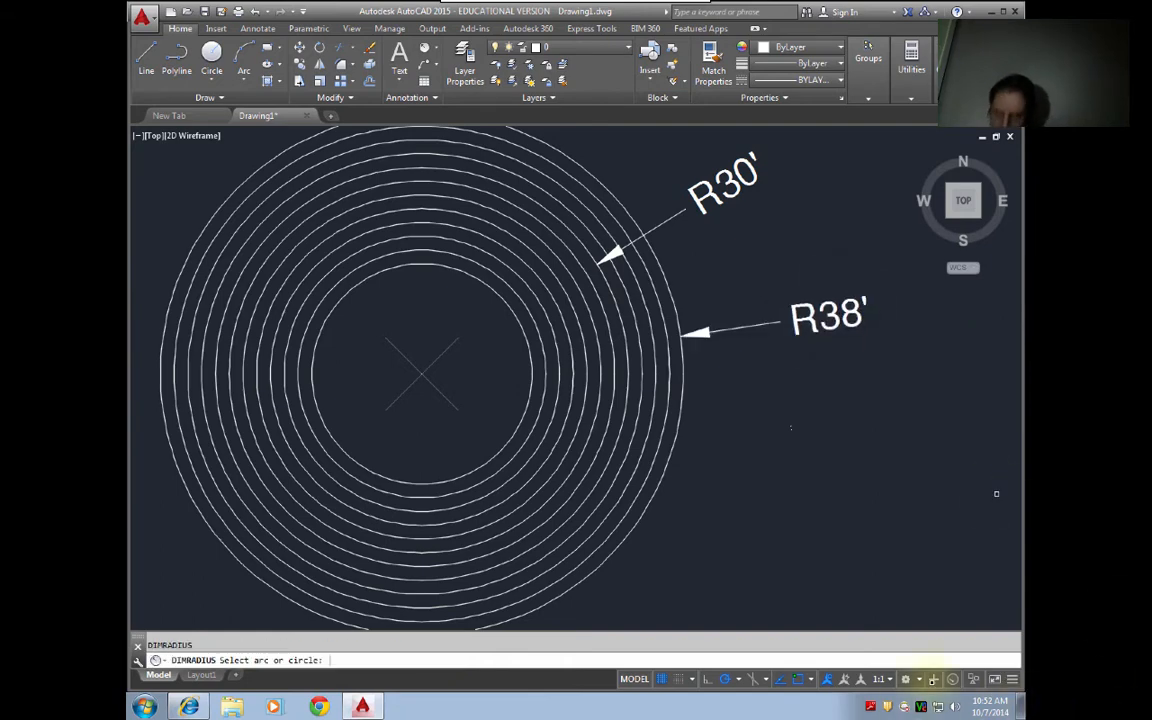
pyautogui.click(481, 468)
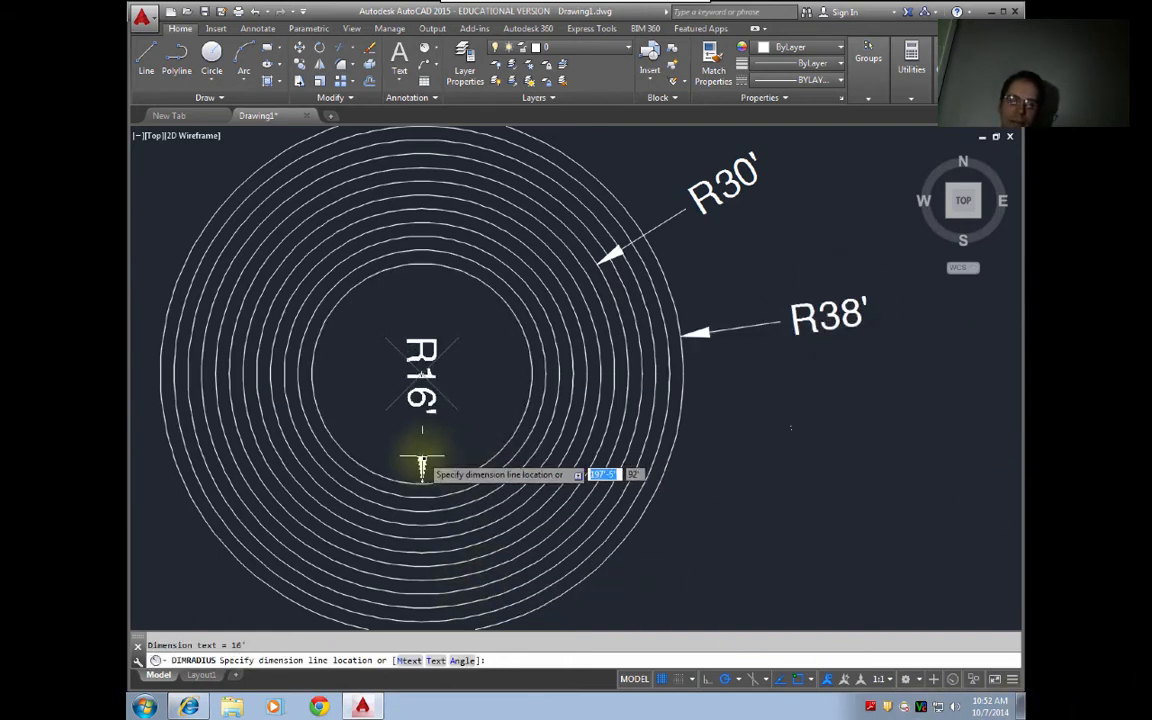
pyautogui.click(618, 432)
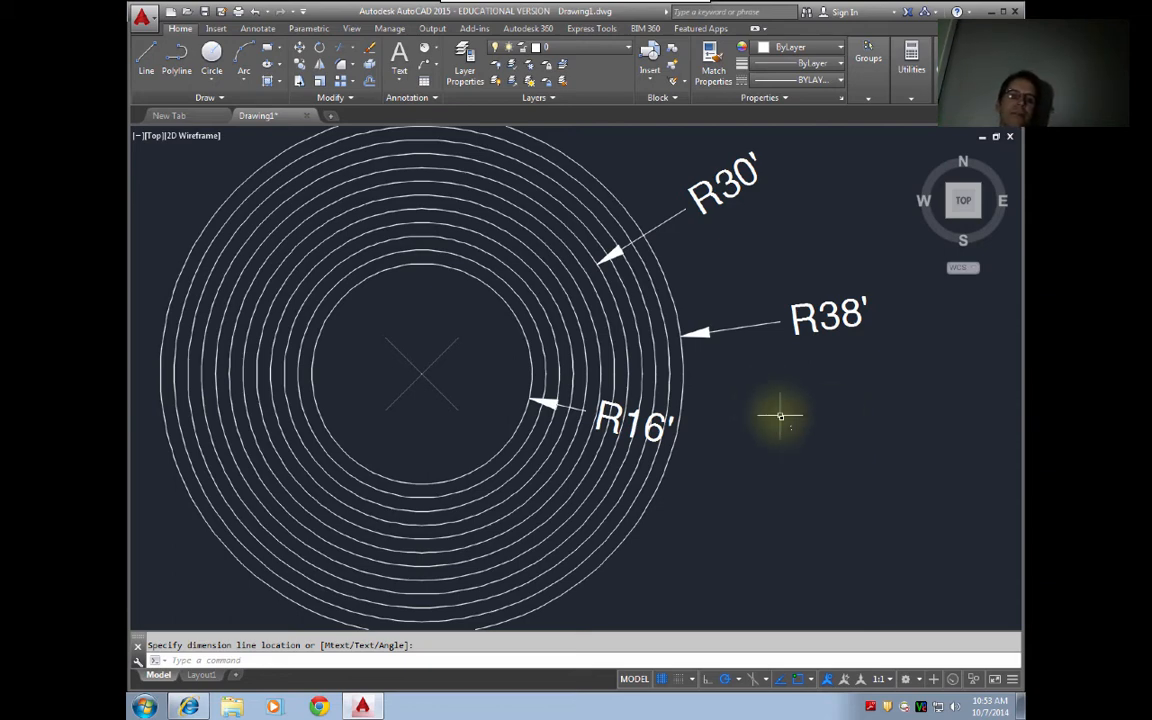
# - Draw a single diagonal line sloping down to the right in the empty space right of the circles
pyautogui.moveTo(780, 414)
pyautogui.mouseDown(button='middle')
pyautogui.moveTo(555, 404)
pyautogui.moveTo(342, 432)
pyautogui.moveTo(295, 457)
pyautogui.mouseUp(button='middle')
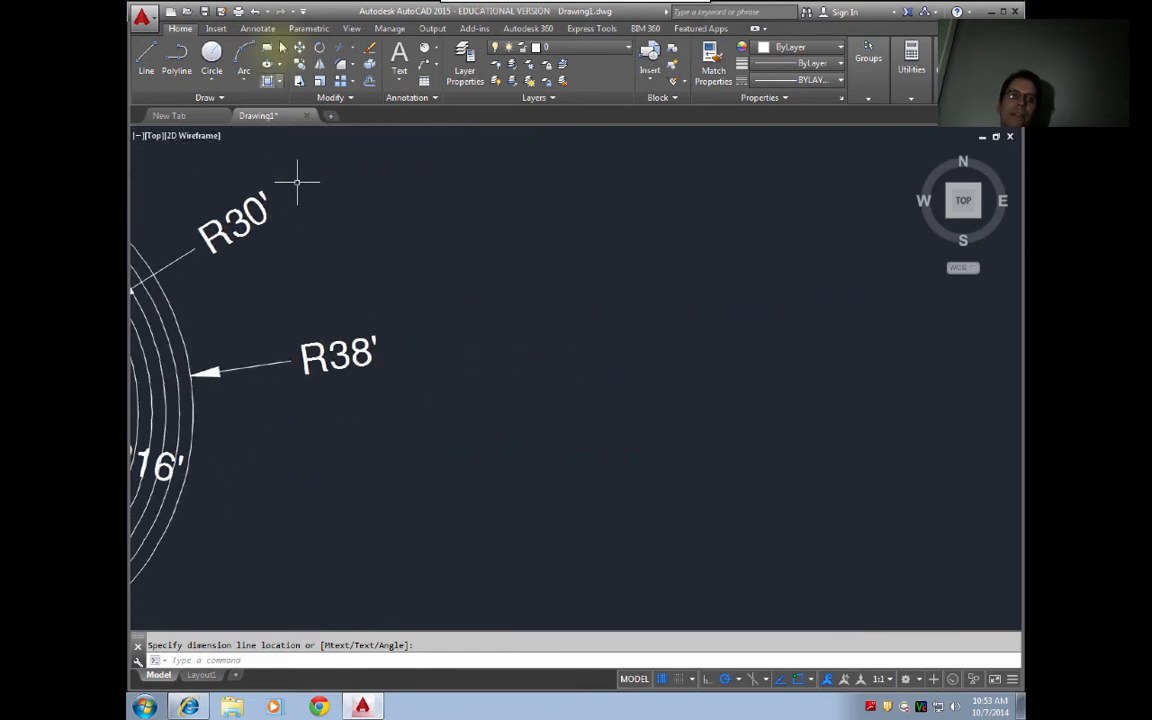
pyautogui.click(146, 58)
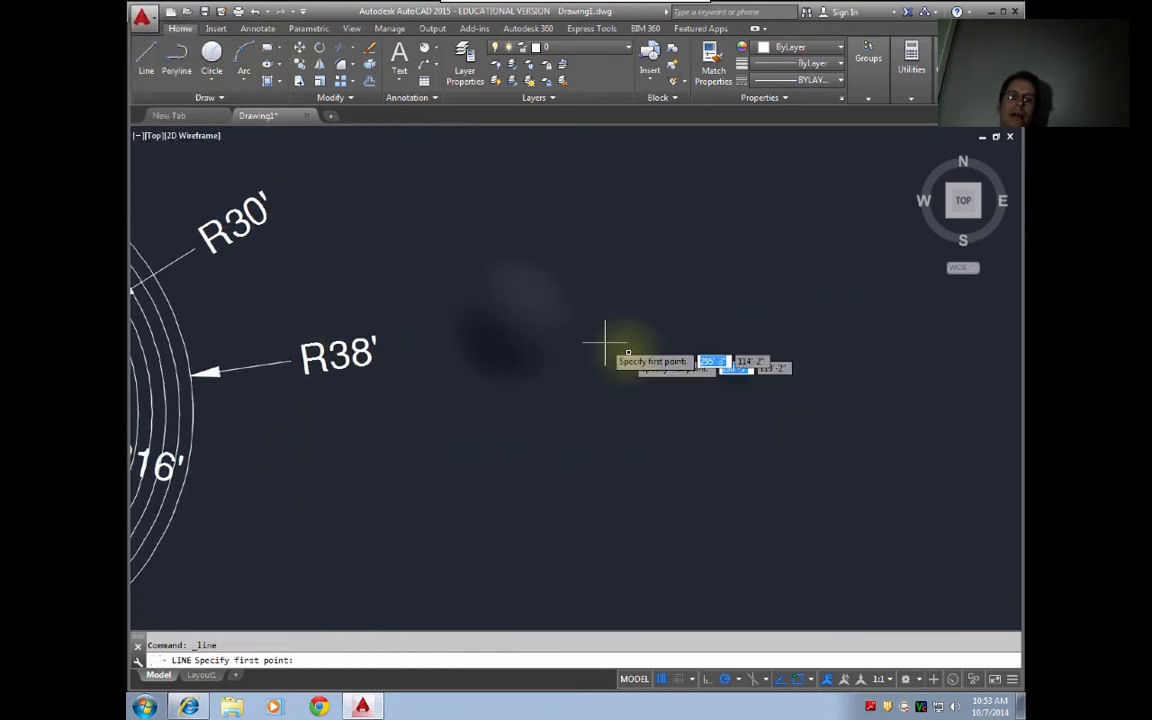
pyautogui.click(512, 320)
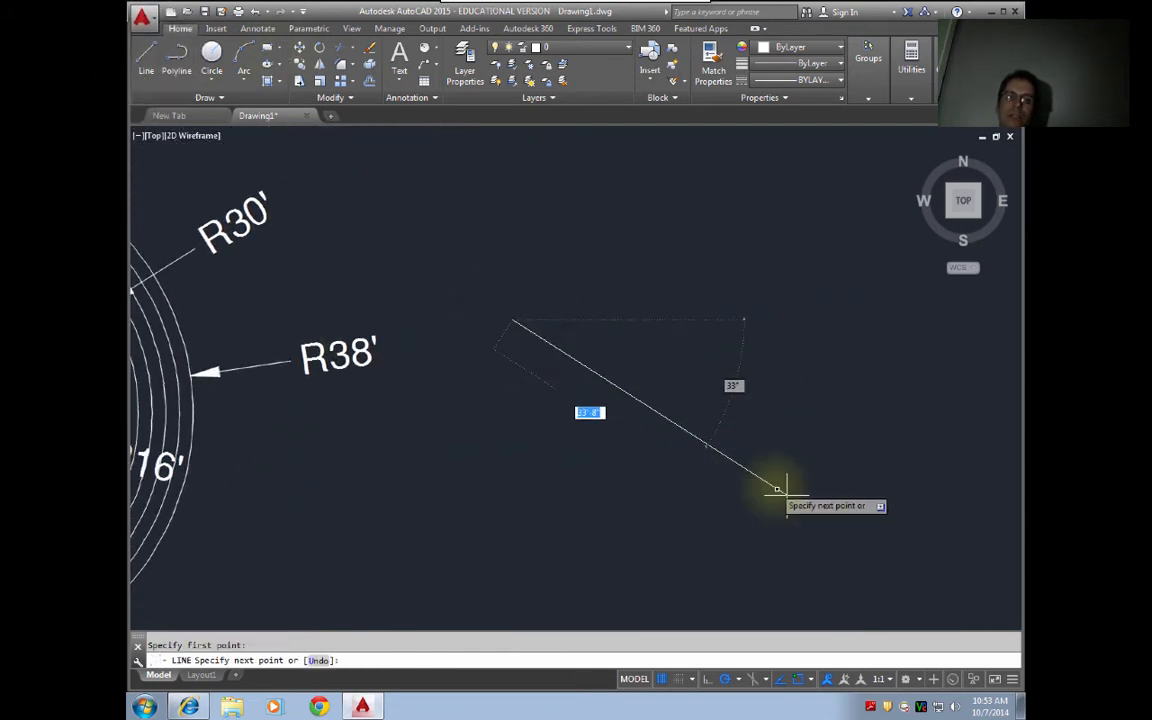
pyautogui.click(915, 556)
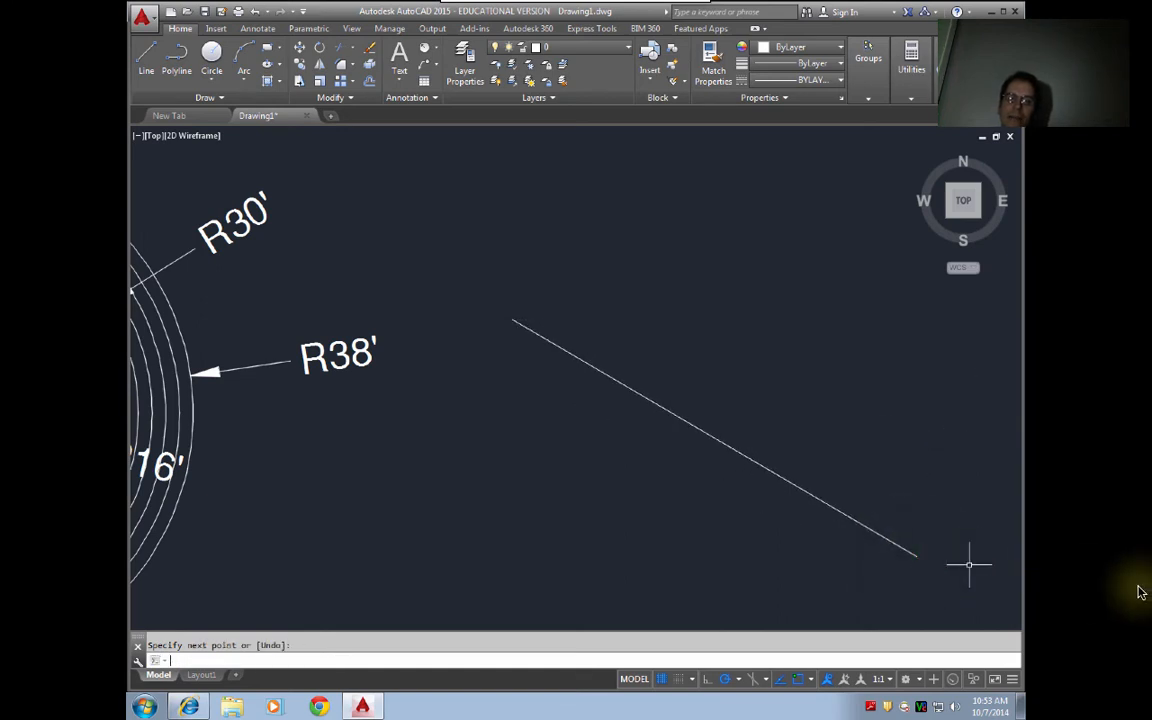
pyautogui.press('Return')
pyautogui.click(683, 414)
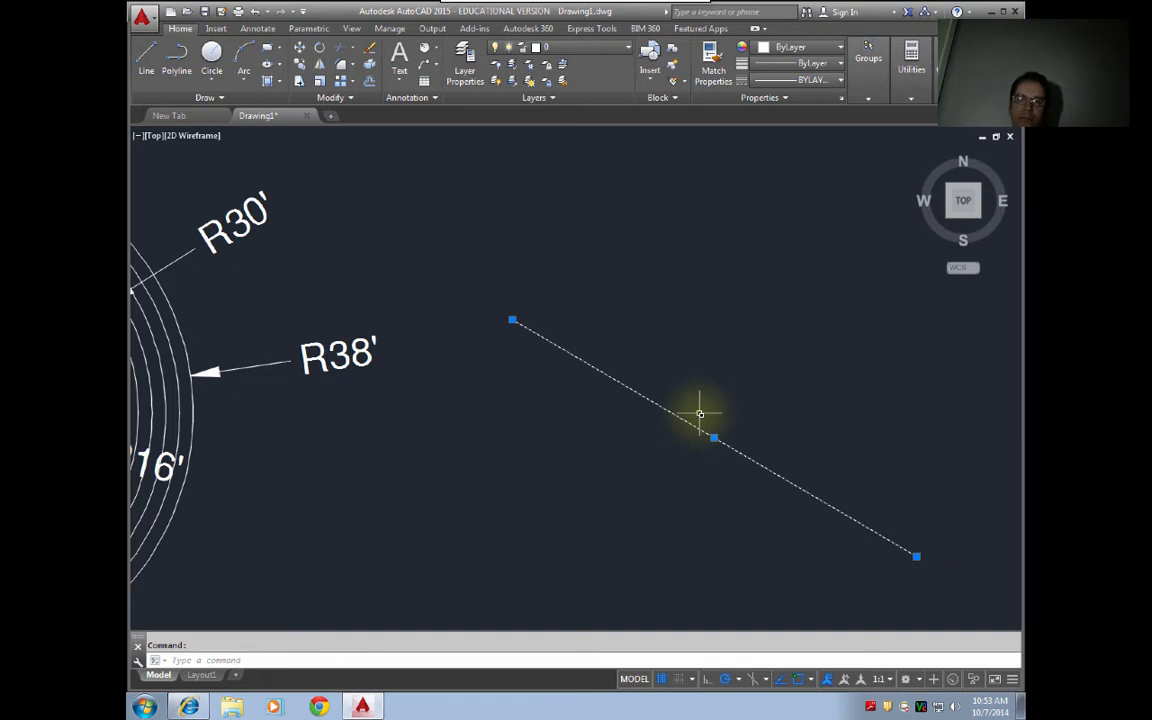
pyautogui.write('OFFSET')
pyautogui.press('Return')
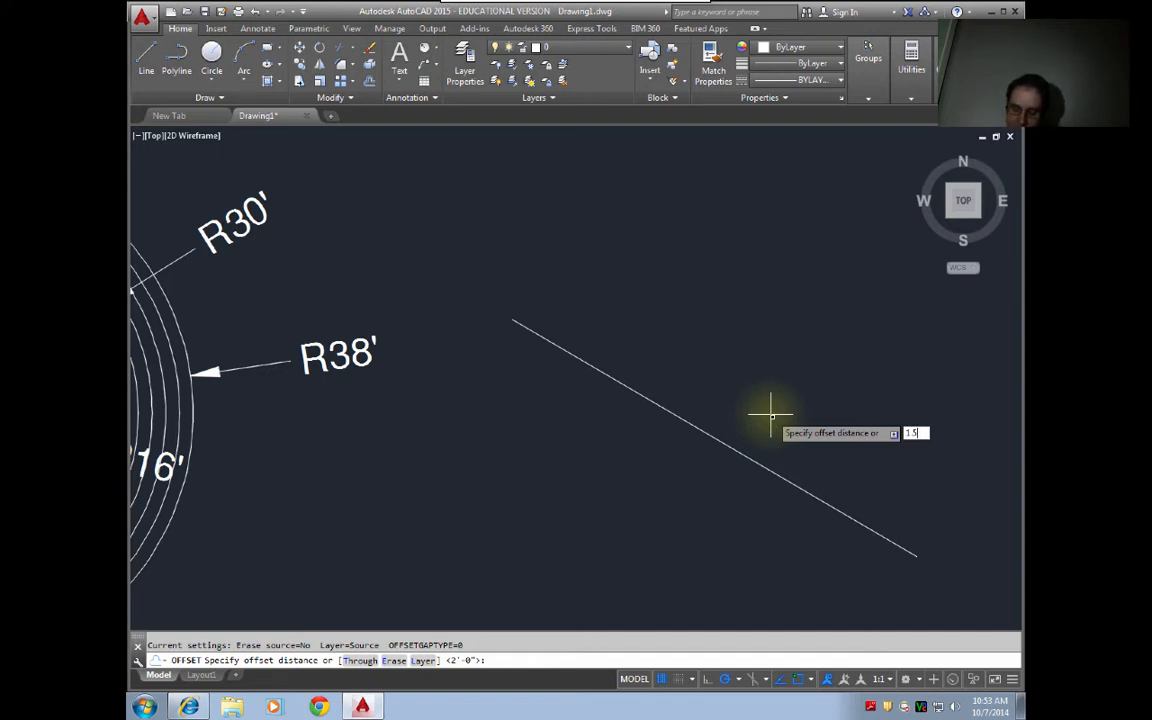
pyautogui.press('Return')
pyautogui.click(745, 456)
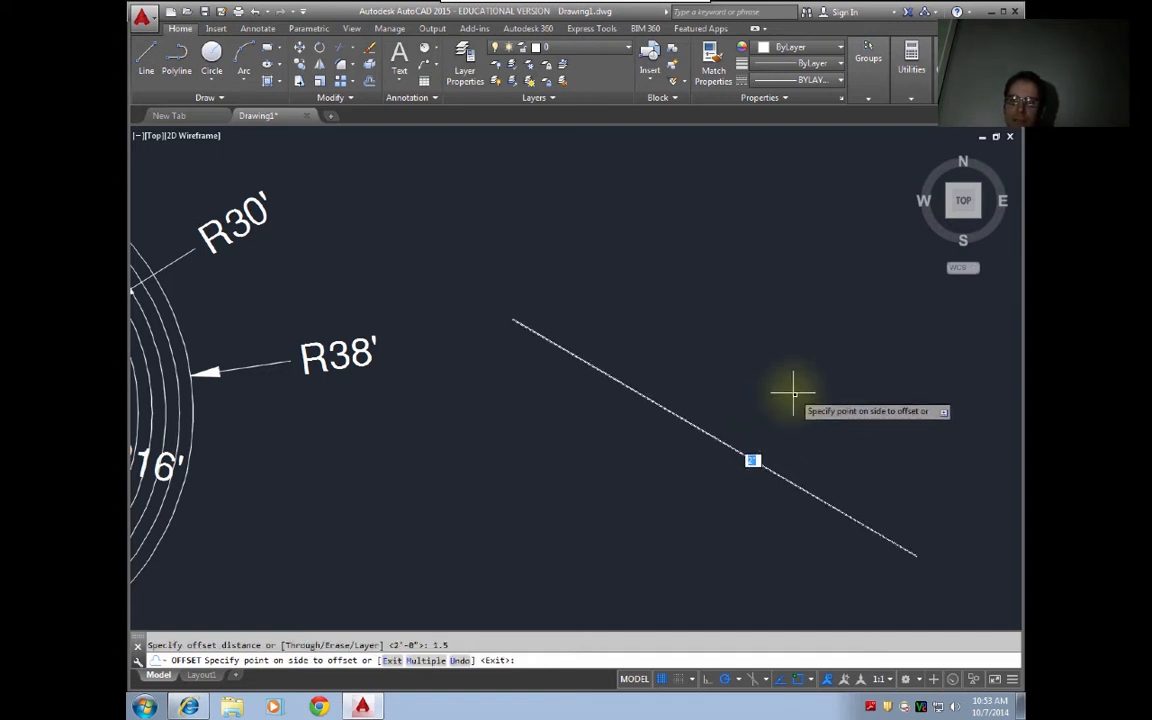
pyautogui.press('Return')
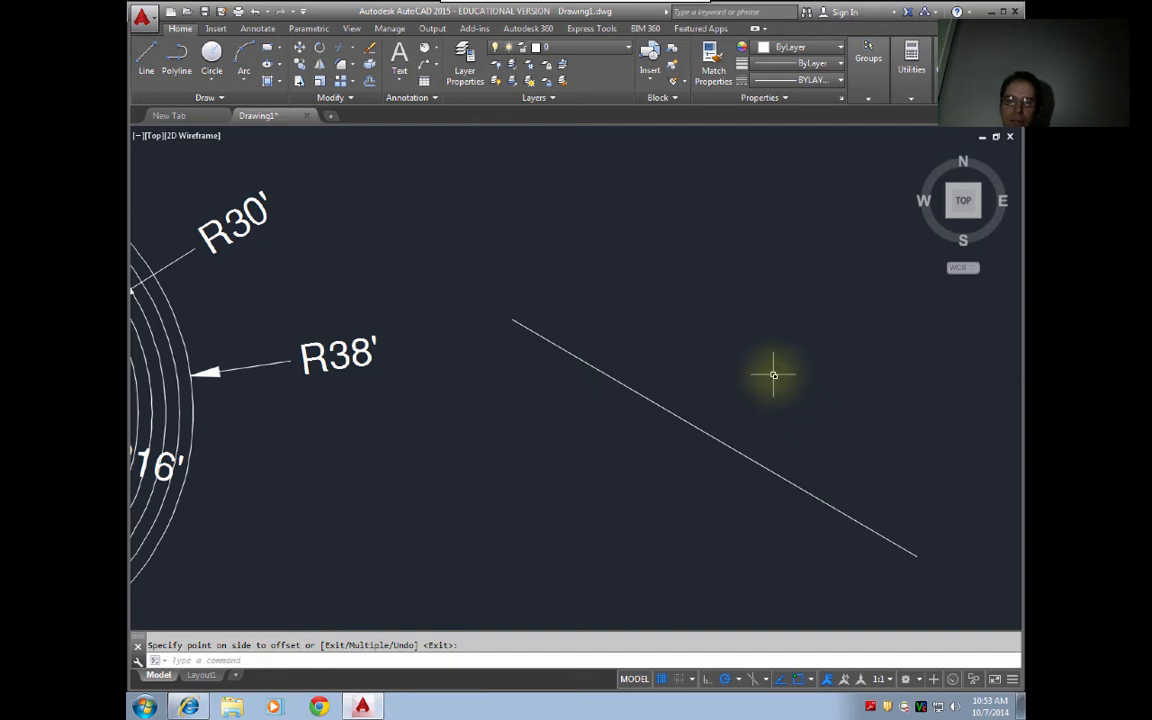
# - Offset the diagonal line by 1.7' toward its upper-right side
pyautogui.click(683, 420)
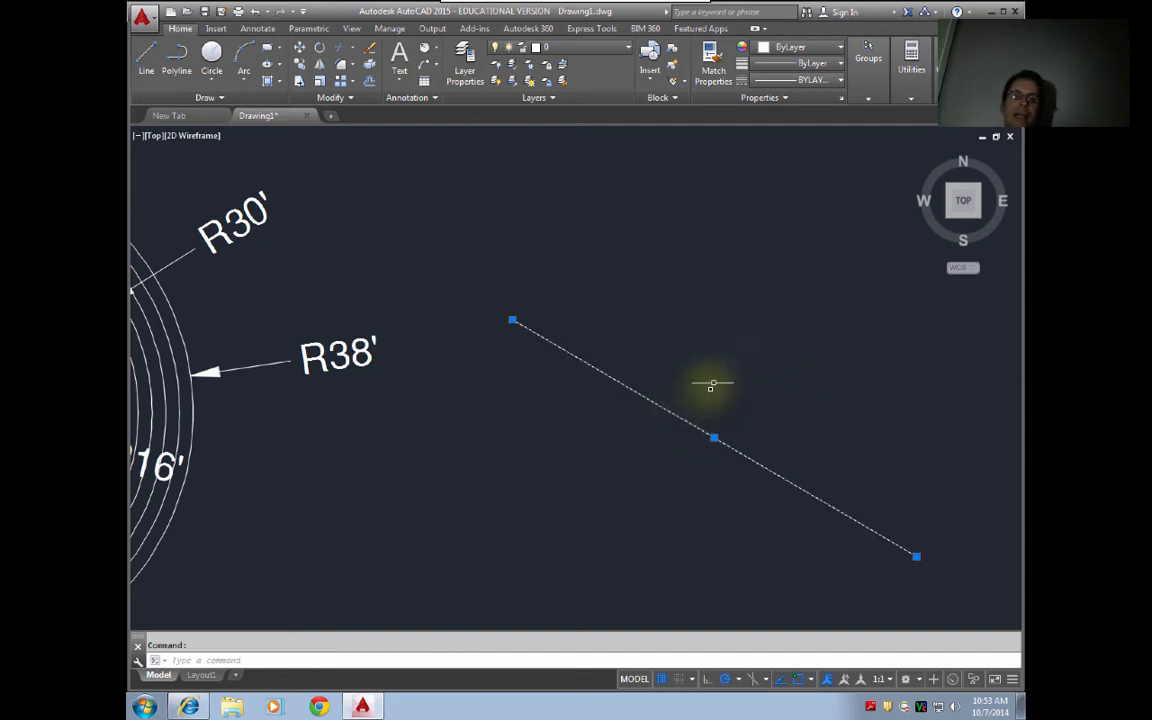
pyautogui.click(728, 373)
pyautogui.press('Escape')
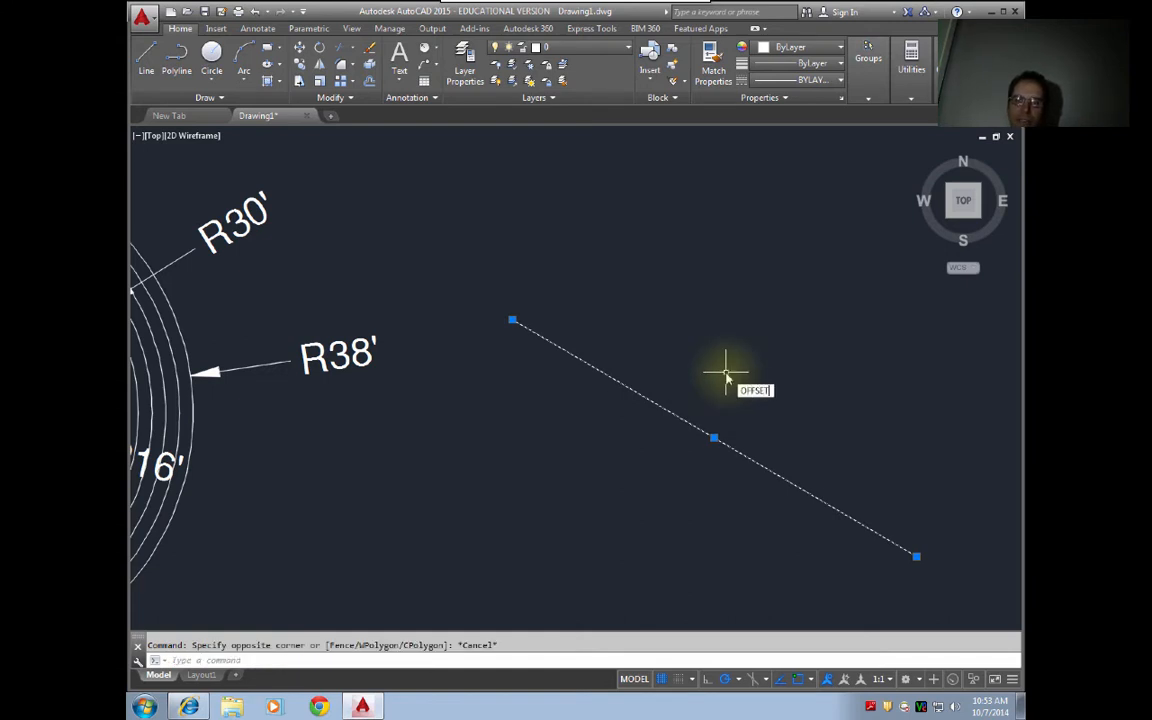
pyautogui.press('Return')
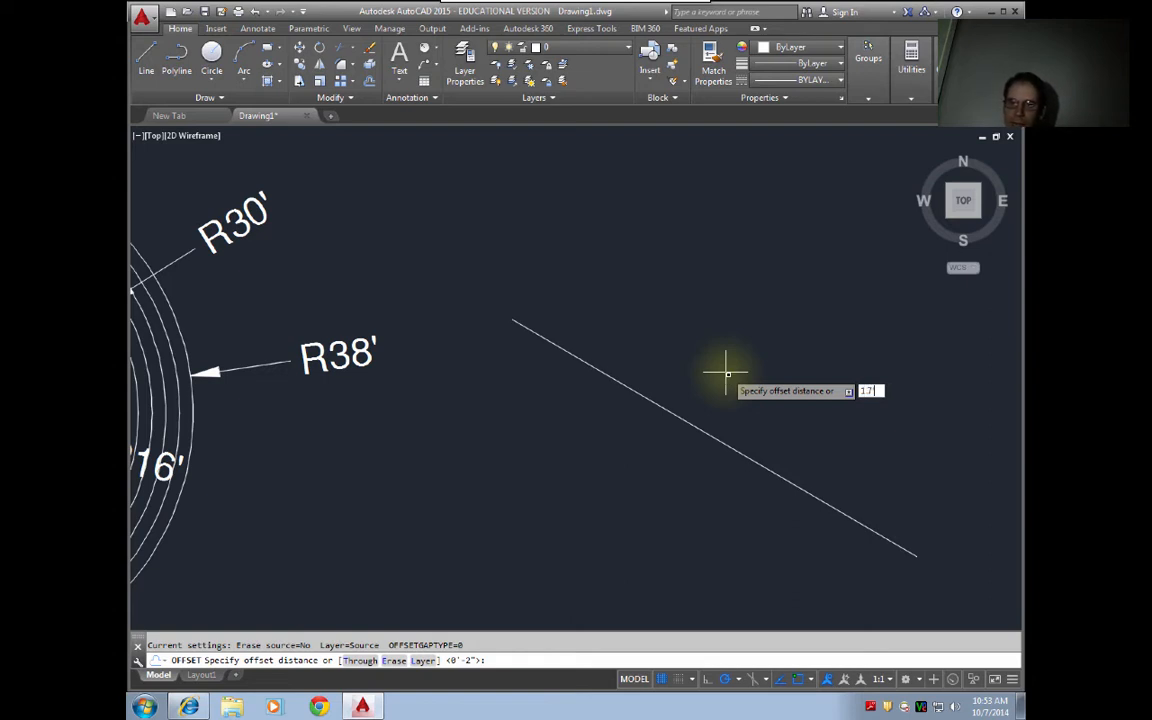
pyautogui.press('Return')
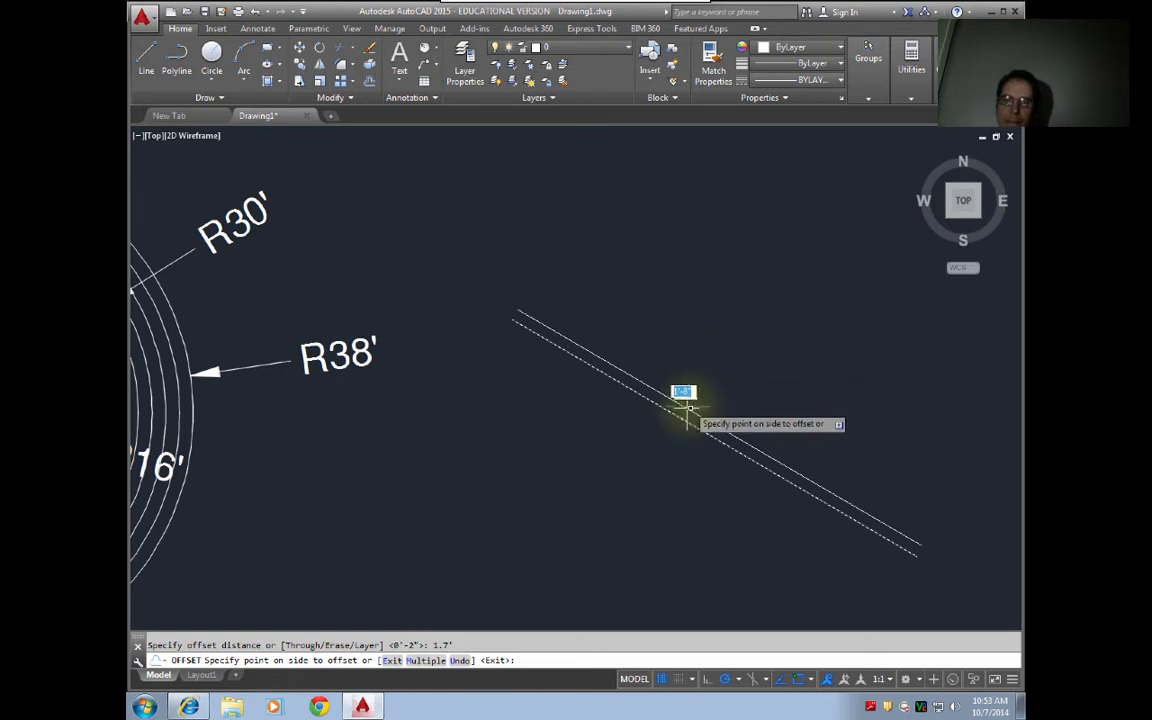
pyautogui.click(710, 402)
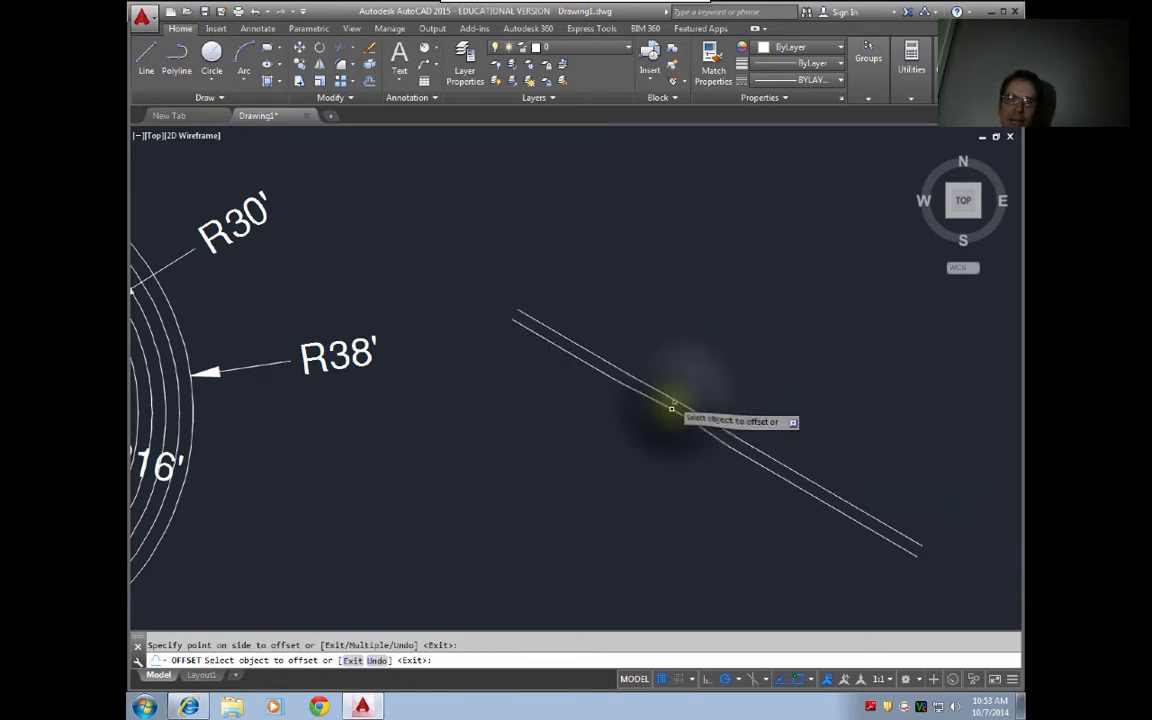
# - Offset the newest line by 1.7' toward the upper right three more times in succession, then end the Offset command
pyautogui.click(685, 400)
pyautogui.click(700, 391)
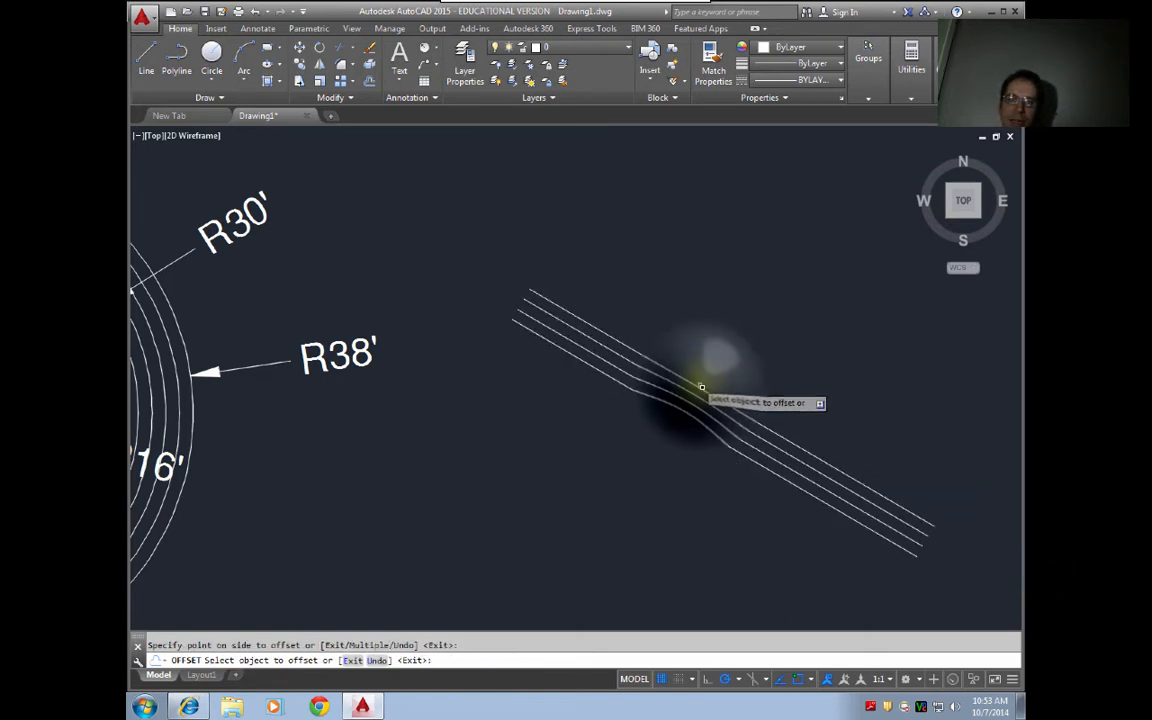
pyautogui.click(642, 345)
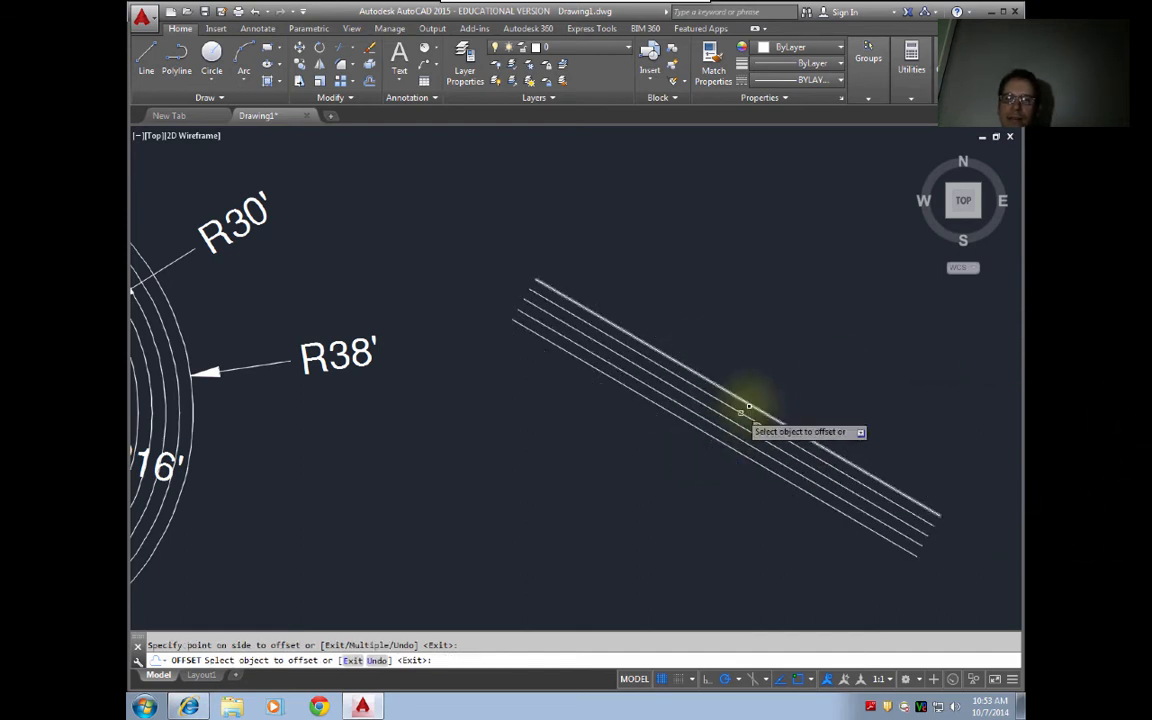
pyautogui.scroll(-2, 725, 425)
pyautogui.scroll(8, 740, 415)
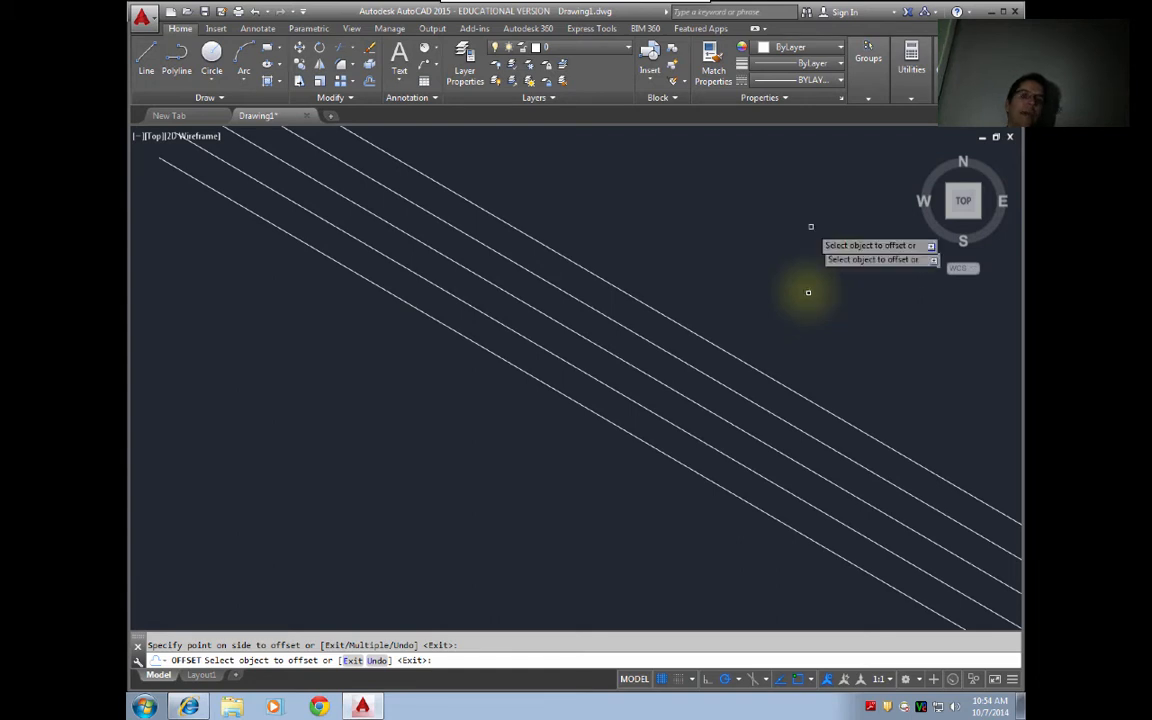
pyautogui.scroll(-5, 597, 504)
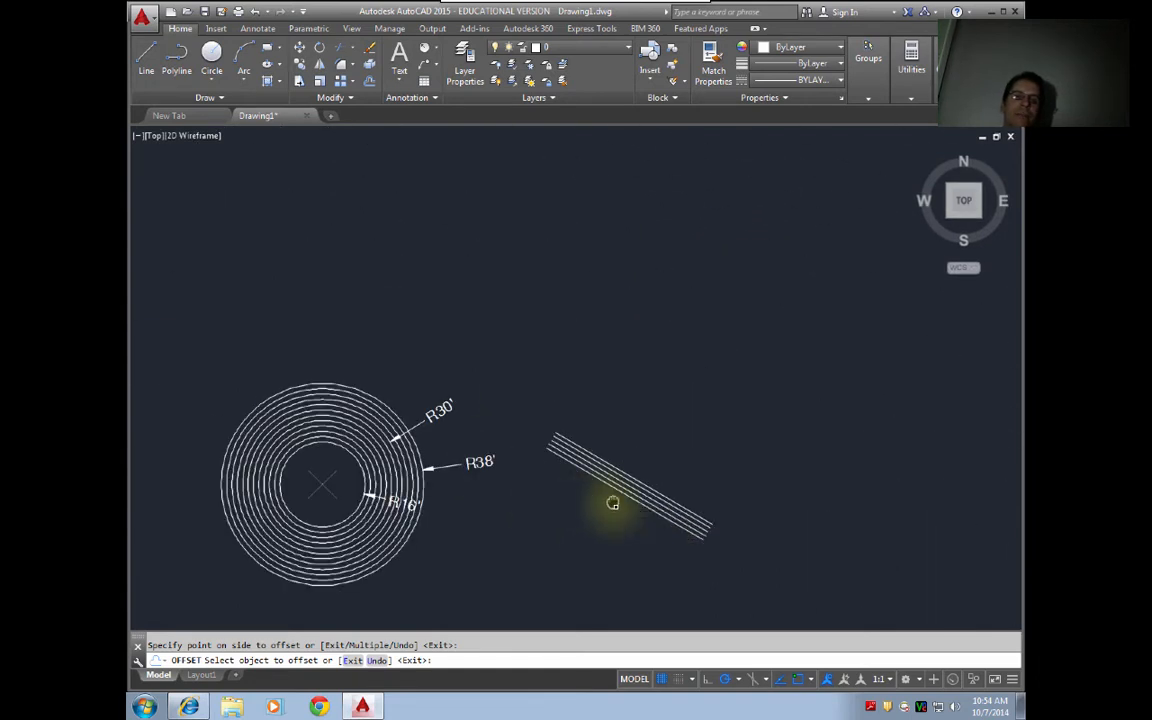
pyautogui.moveTo(612, 504); pyautogui.dragTo(438, 411, button='middle')
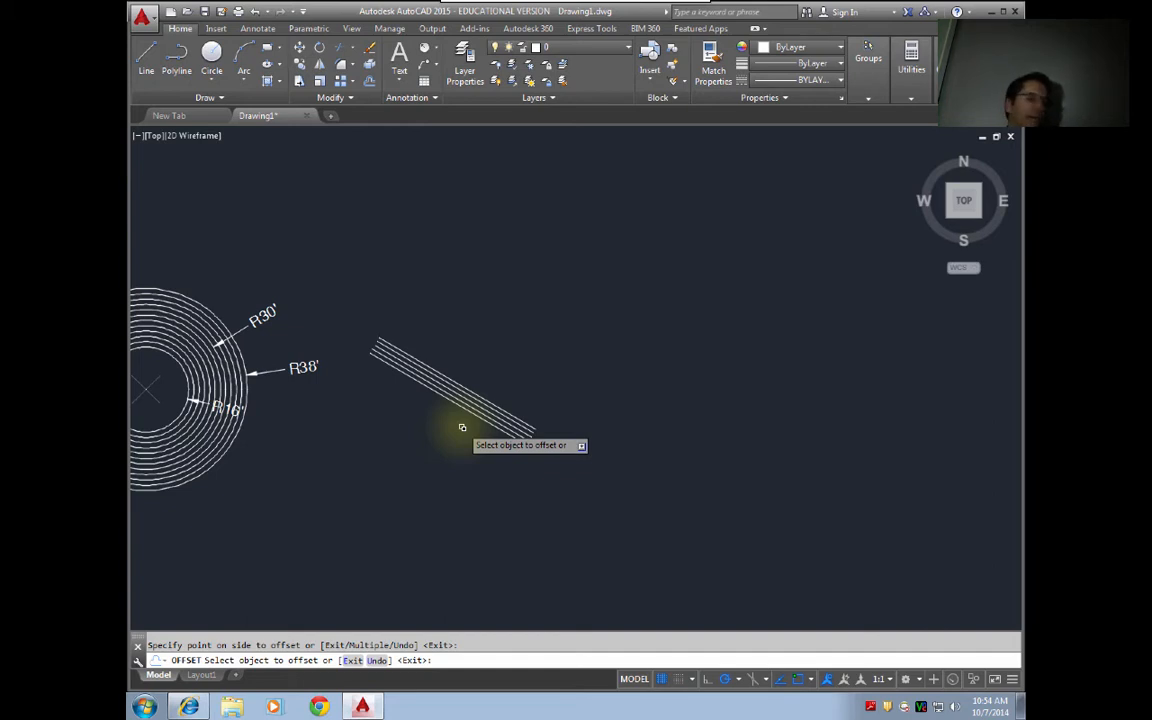
pyautogui.press('Escape')
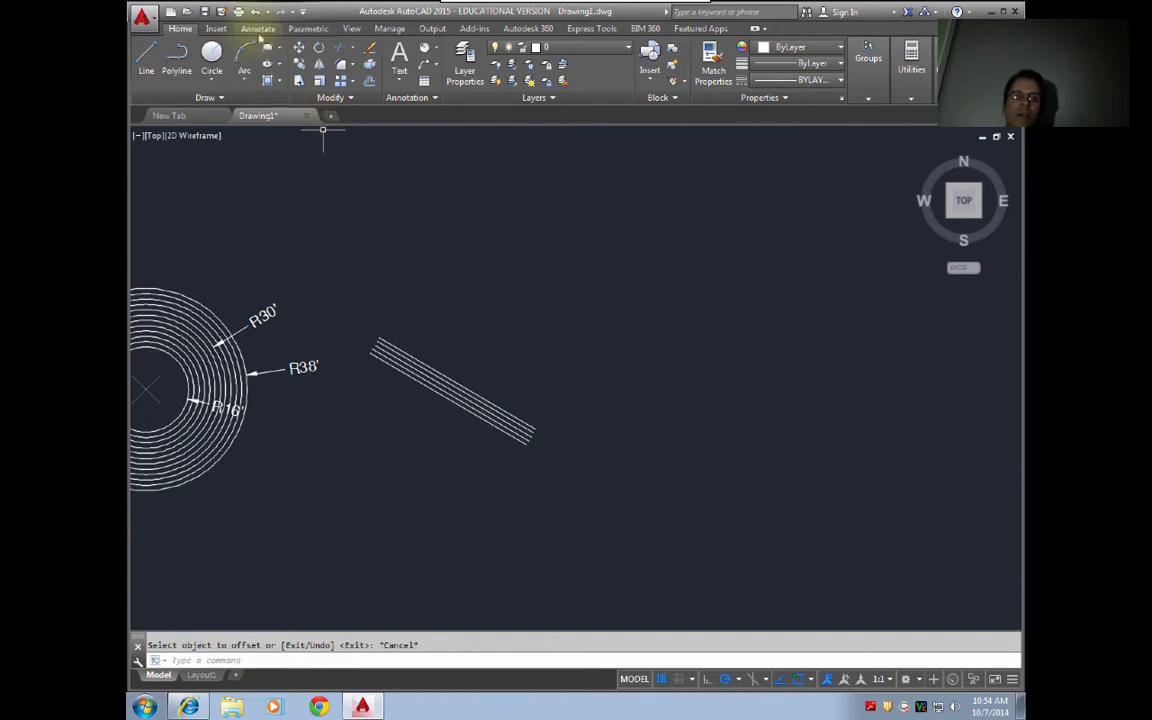
# - Draw a six-sided polygon inscribed in a circle, right of and above the parallel lines, with a vertex pointing straight down
pyautogui.click(279, 47)
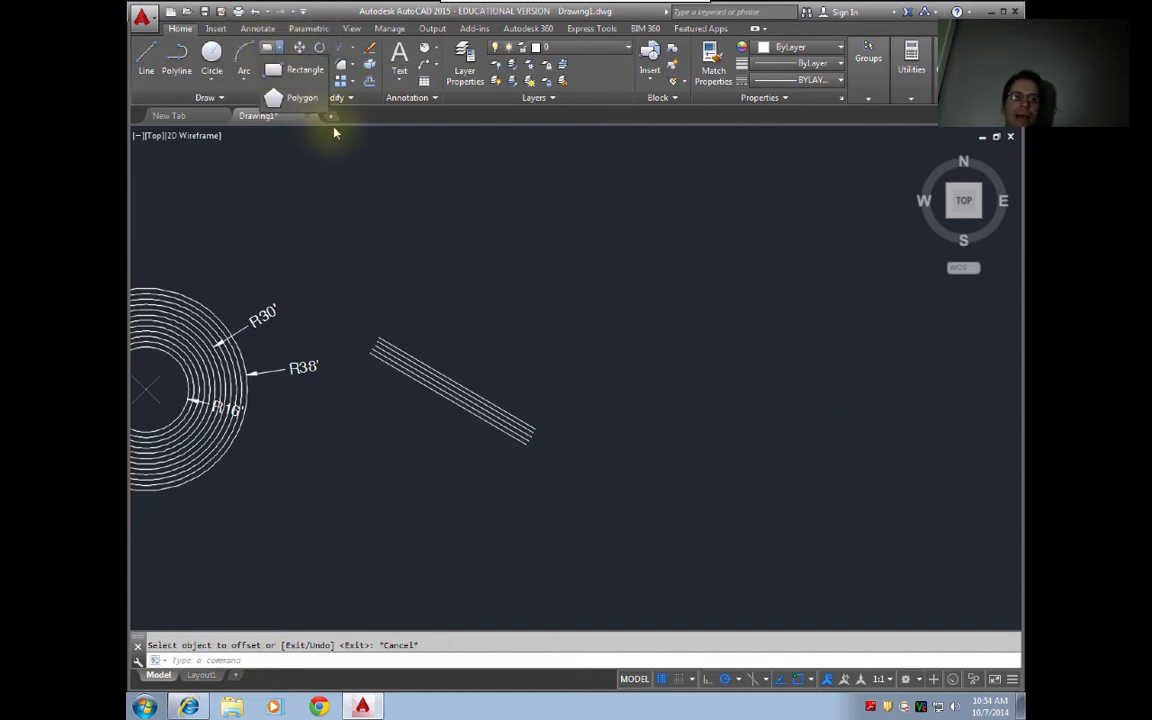
pyautogui.click(292, 98)
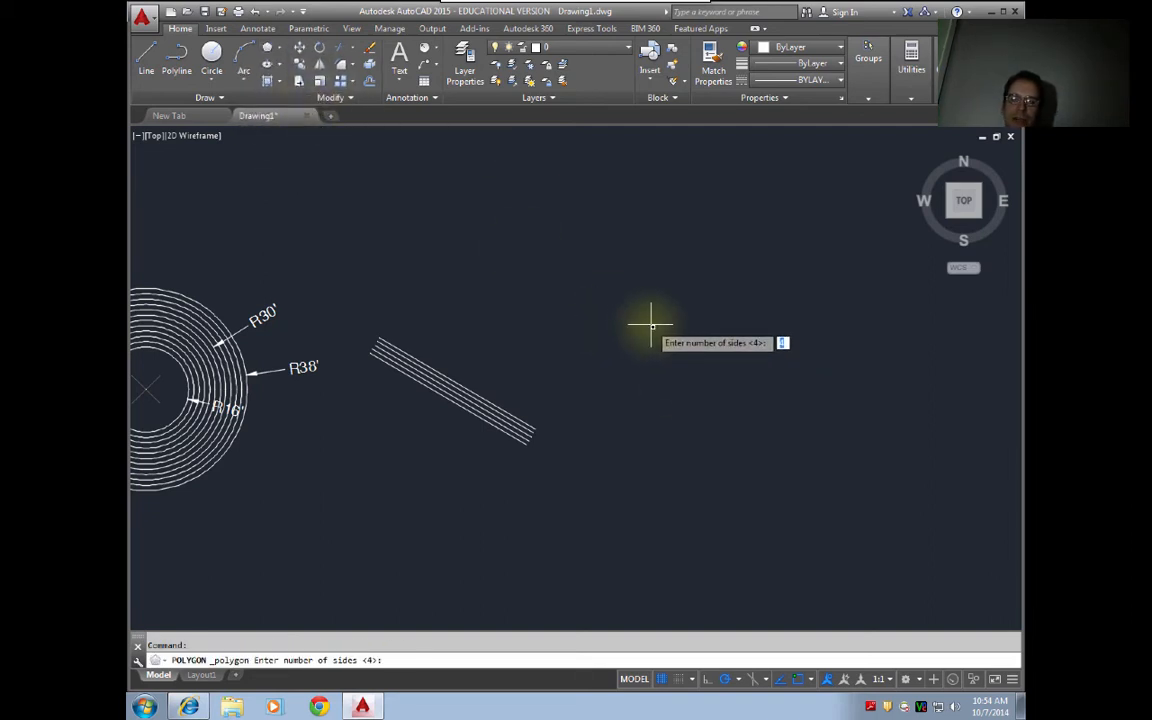
pyautogui.press('Return')
pyautogui.click(622, 303)
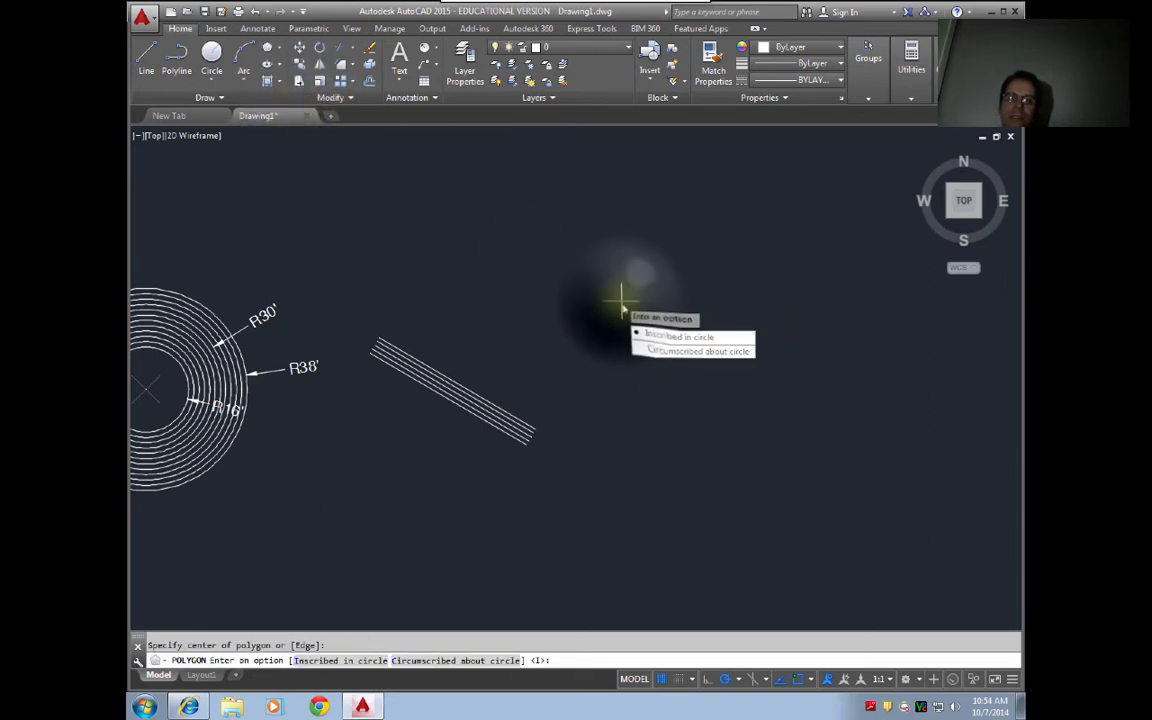
pyautogui.click(648, 351)
pyautogui.click(620, 377)
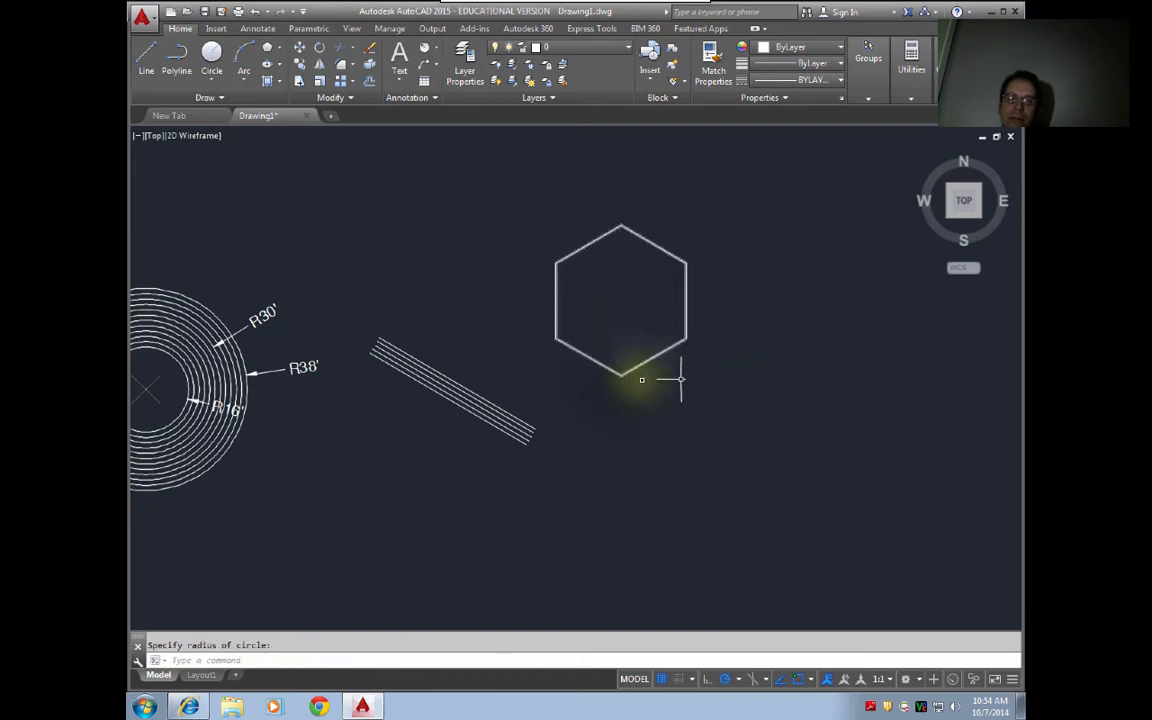
# - Offset the hexagon outward by 3'
pyautogui.click(647, 359)
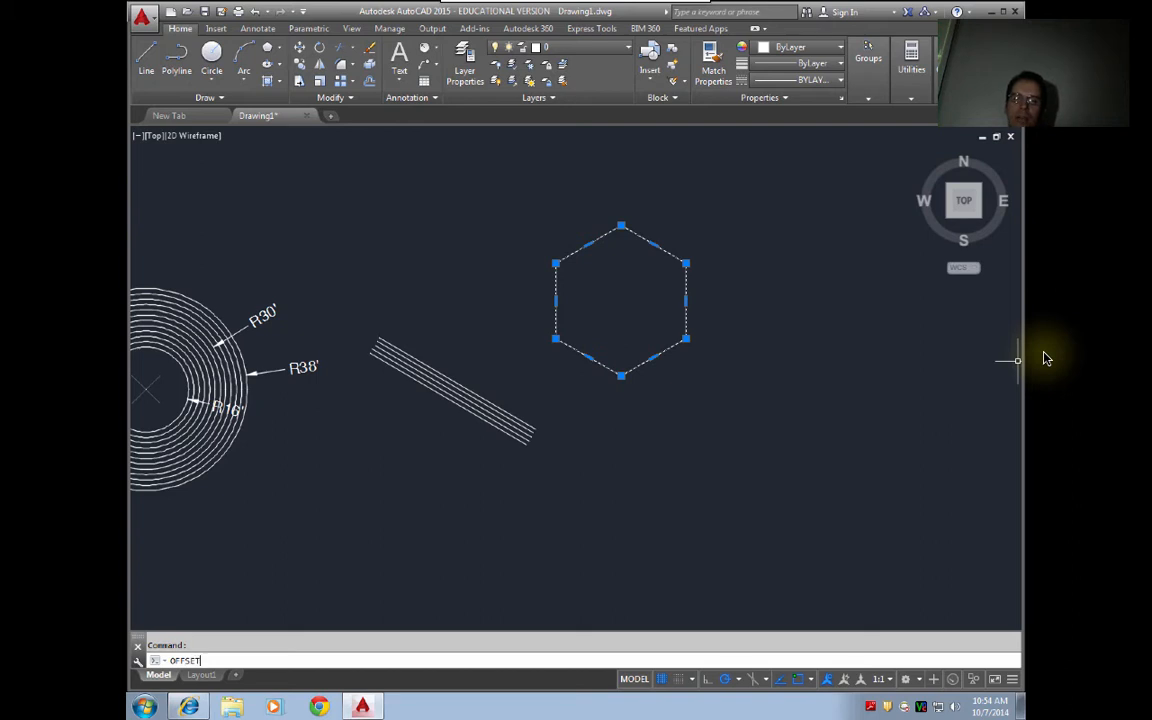
pyautogui.press('Return')
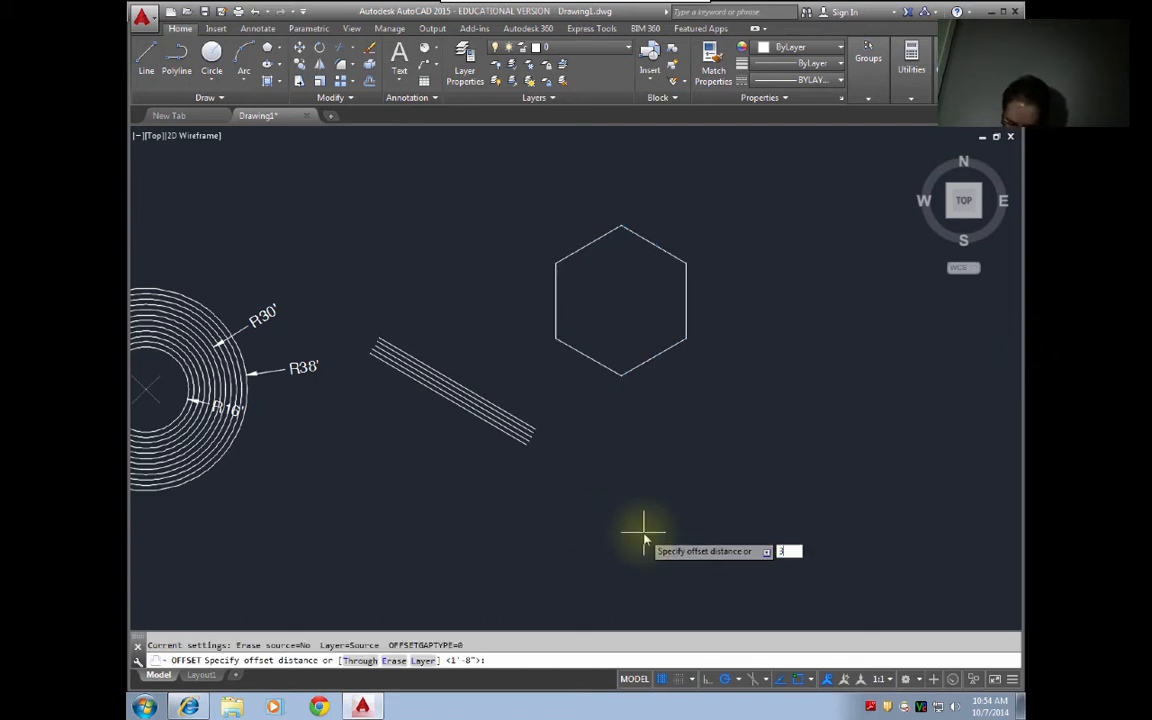
pyautogui.write('3')
pyautogui.press('Return')
pyautogui.click(620, 376)
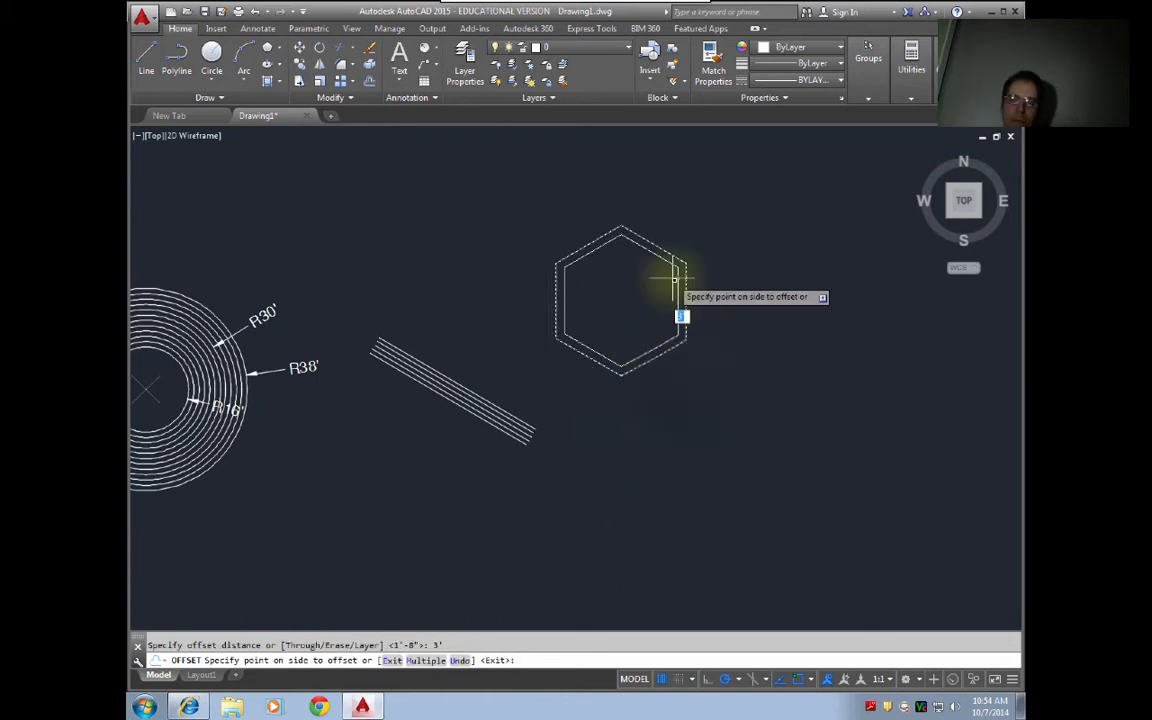
pyautogui.click(680, 372)
# - Offset the outermost hexagon outward by 3' three more times, each time starting from the newest hexagon
pyautogui.click(678, 366)
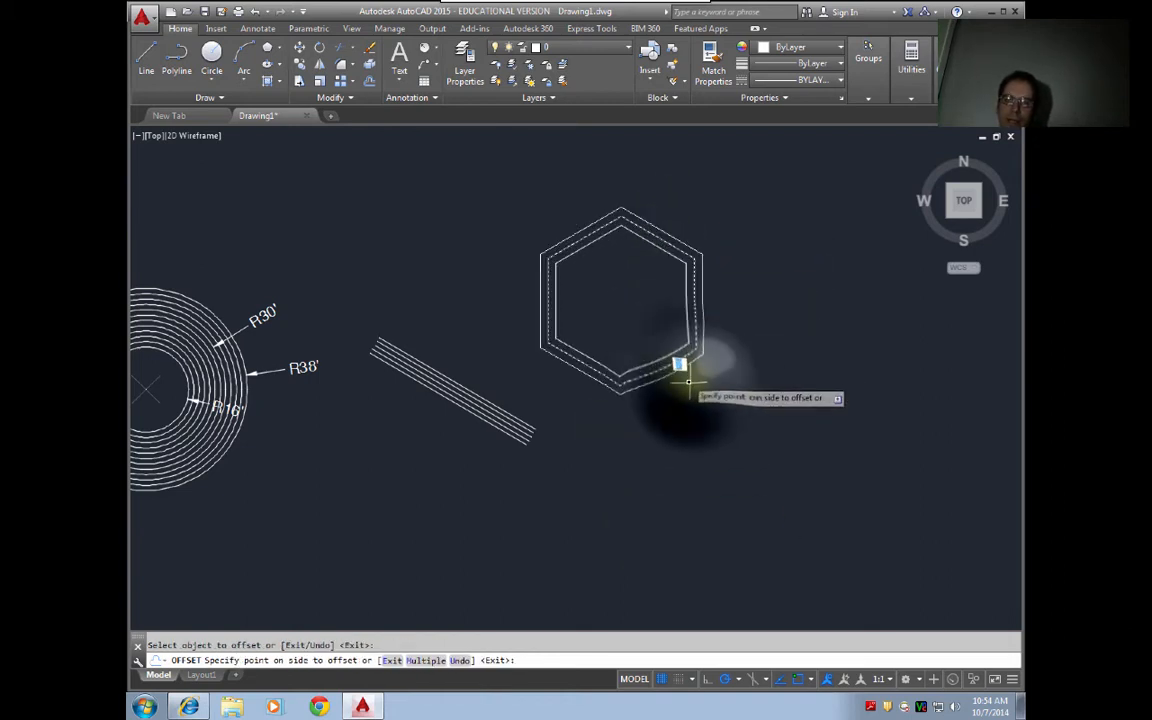
pyautogui.click(703, 380)
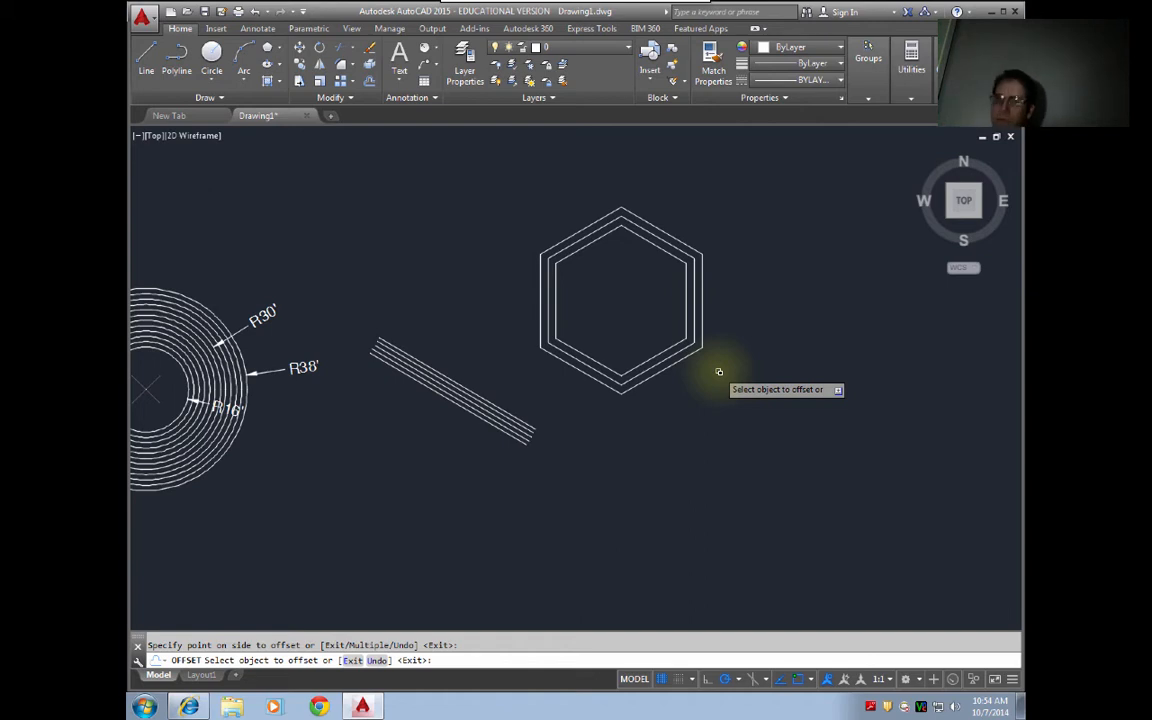
pyautogui.click(664, 372)
pyautogui.click(660, 392)
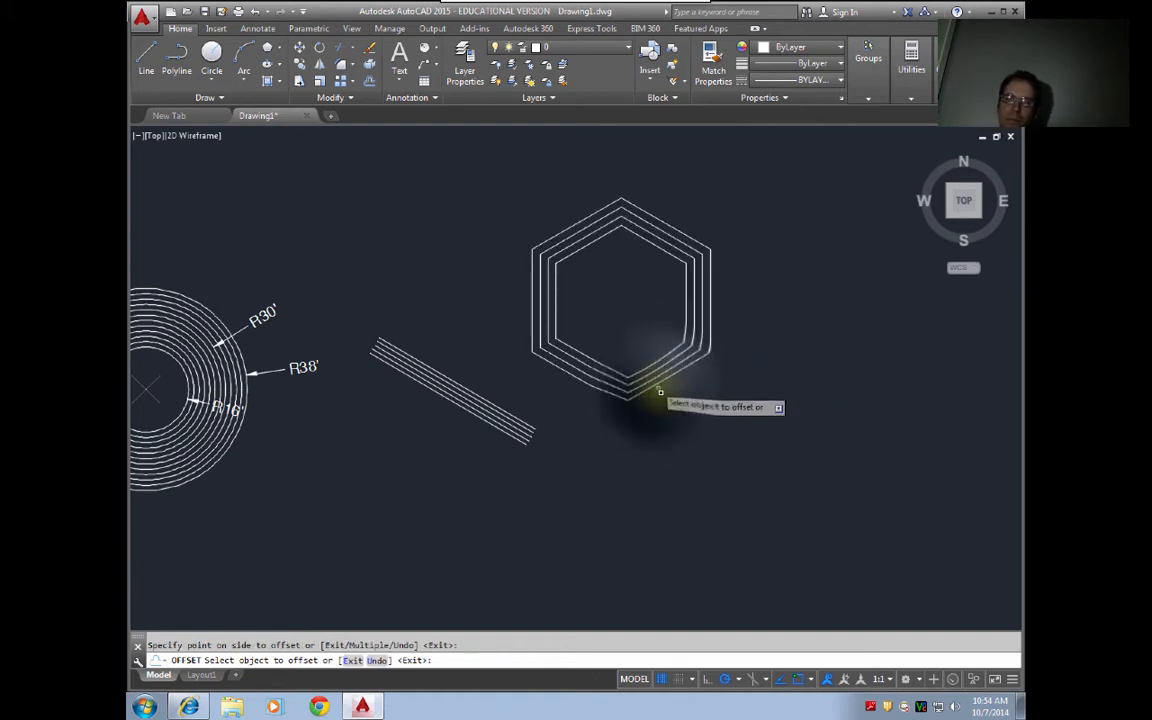
pyautogui.click(657, 382)
pyautogui.click(665, 400)
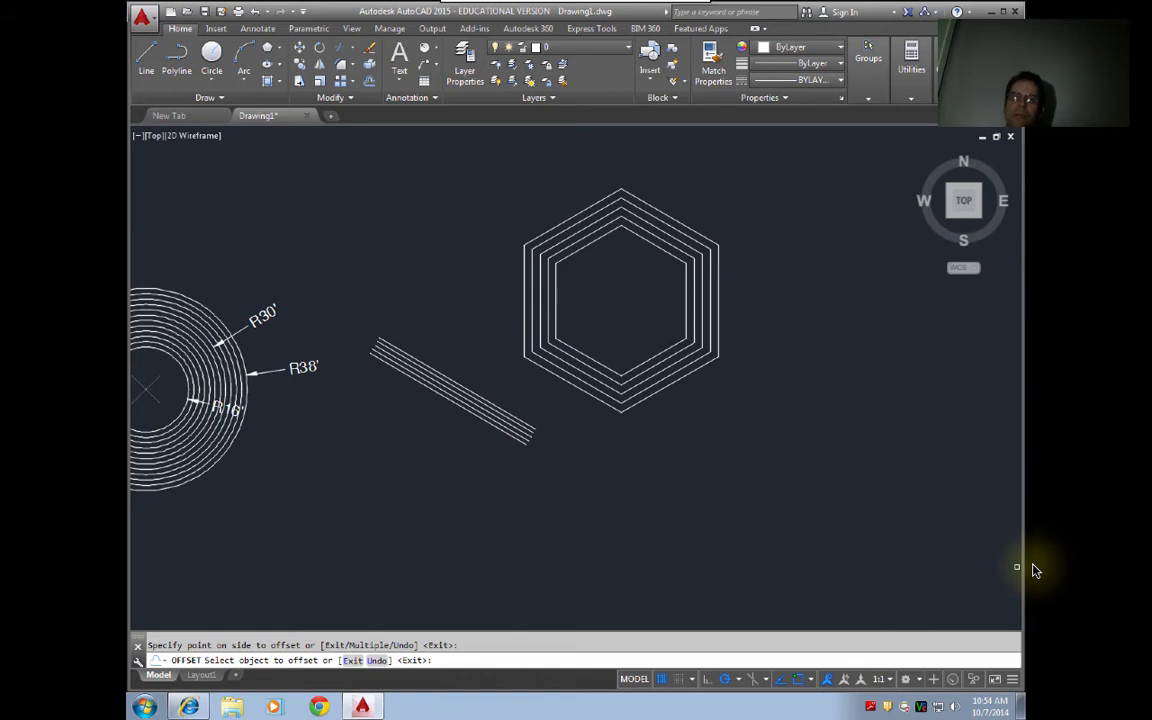
# - End the Offset command and draw a closed, irregular six-sided polyline with one inward-pointing lower vertex, below the parallel lines
pyautogui.moveTo(548, 491); pyautogui.dragTo(632, 442, button='middle')
pyautogui.press('Escape')
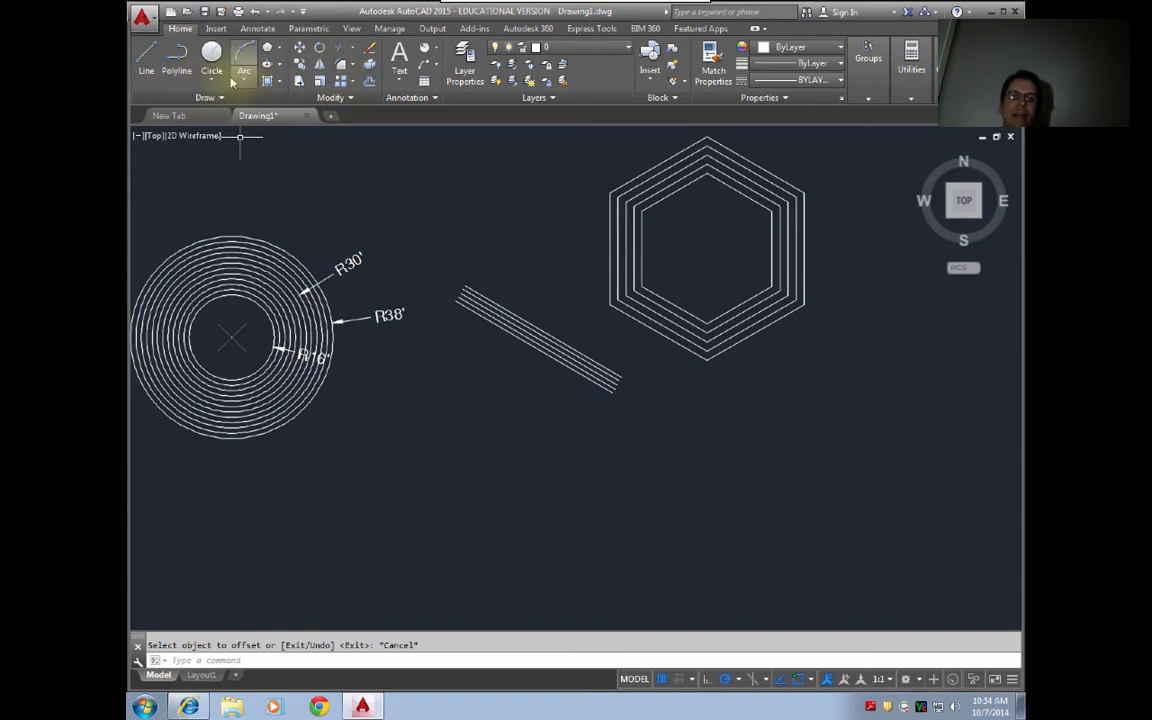
pyautogui.click(177, 76)
pyautogui.click(411, 483)
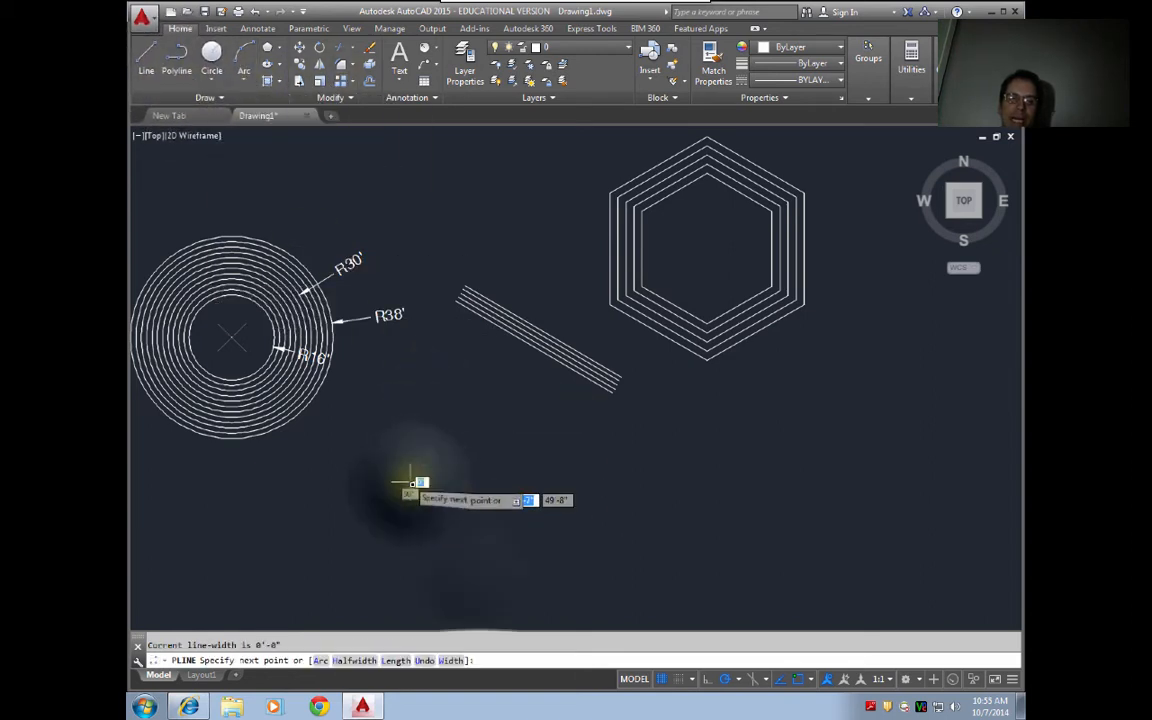
pyautogui.click(478, 577)
pyautogui.click(600, 542)
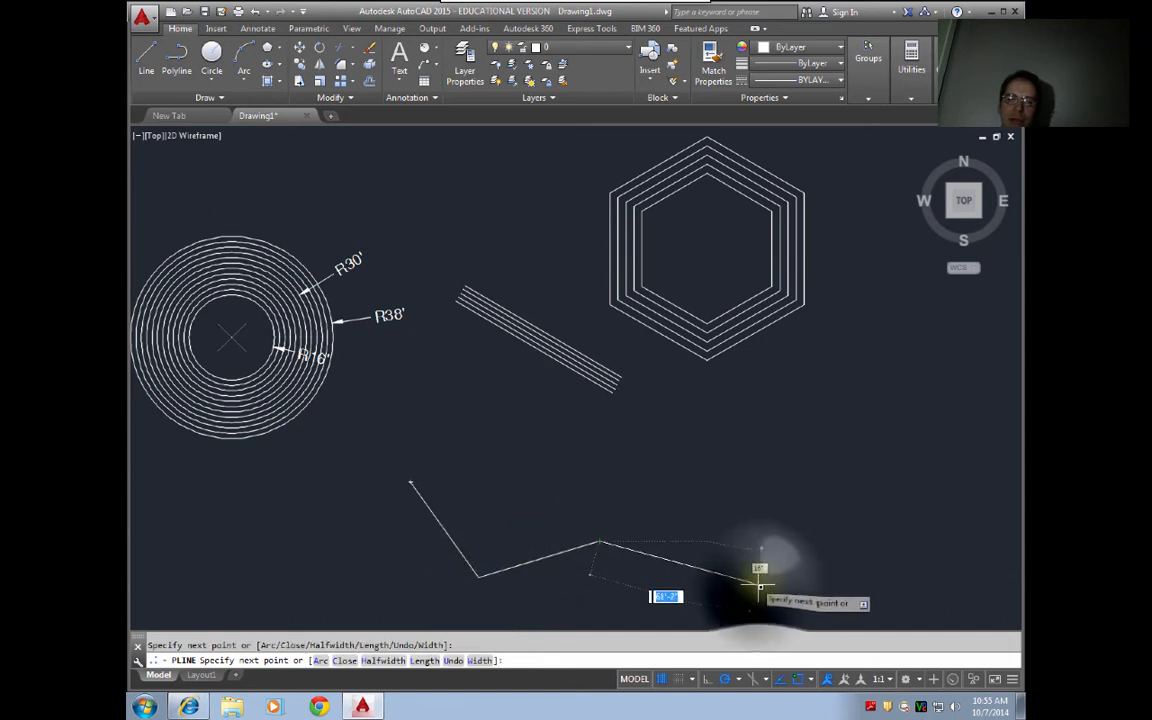
pyautogui.click(760, 584)
pyautogui.click(792, 490)
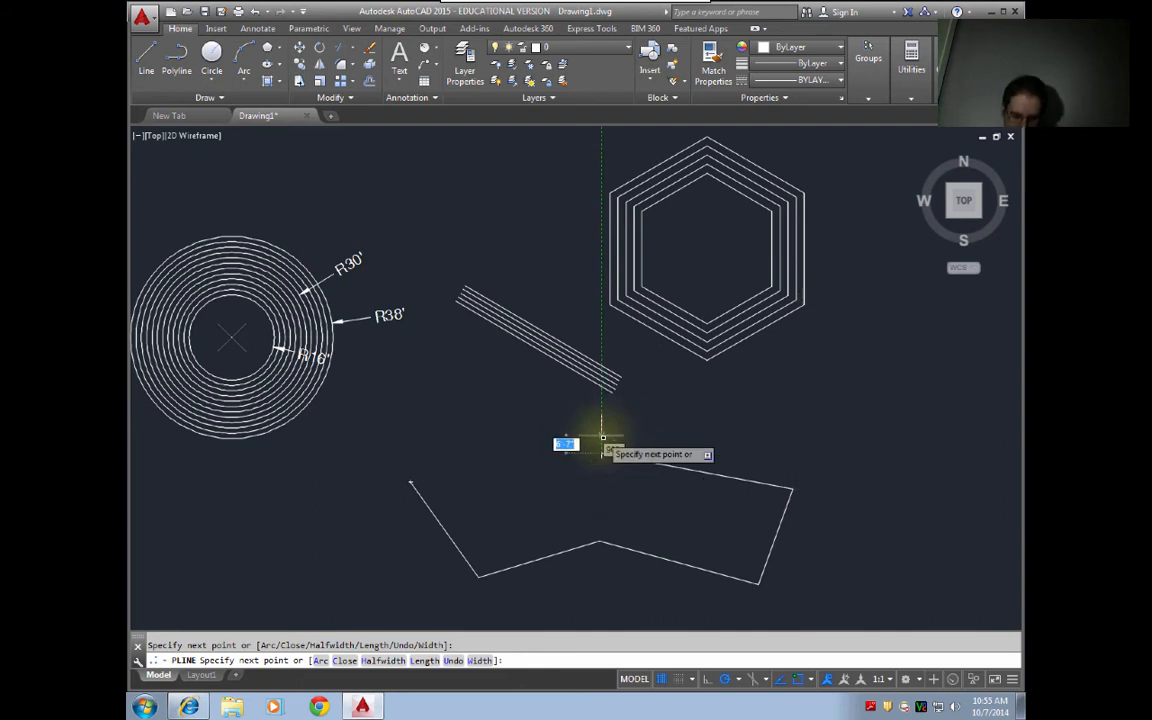
pyautogui.write('C')
pyautogui.press('Return')
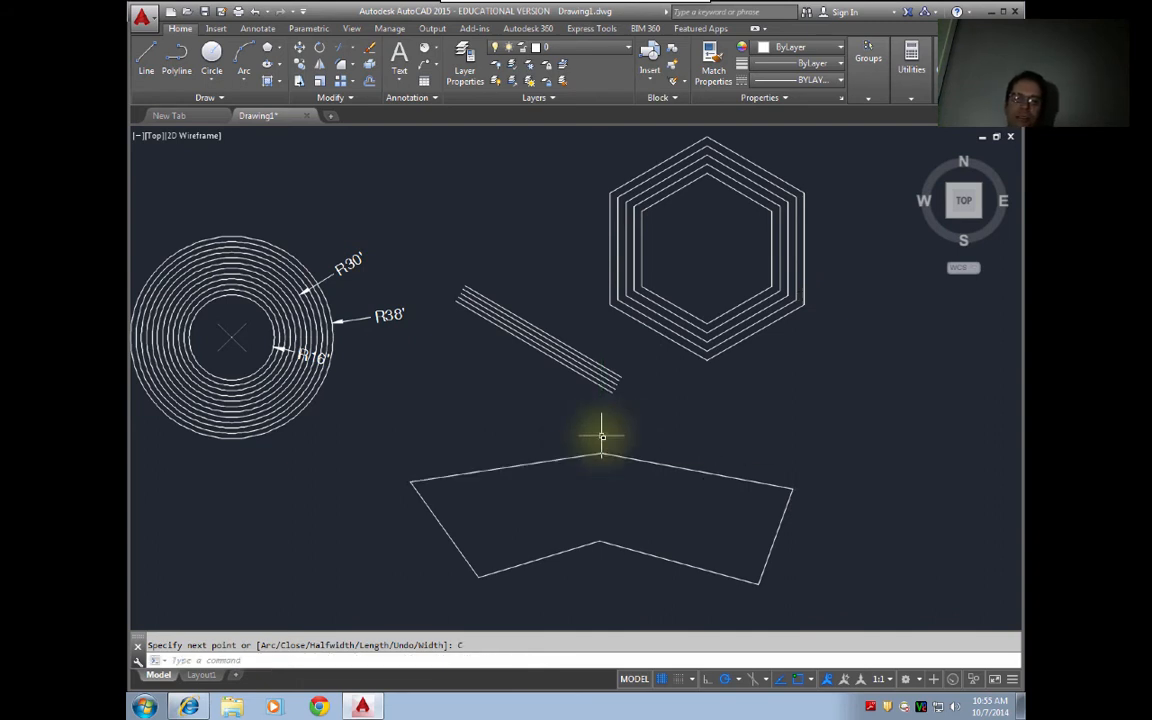
# - Offset the irregular closed polyline inward by 3'
pyautogui.click(500, 466)
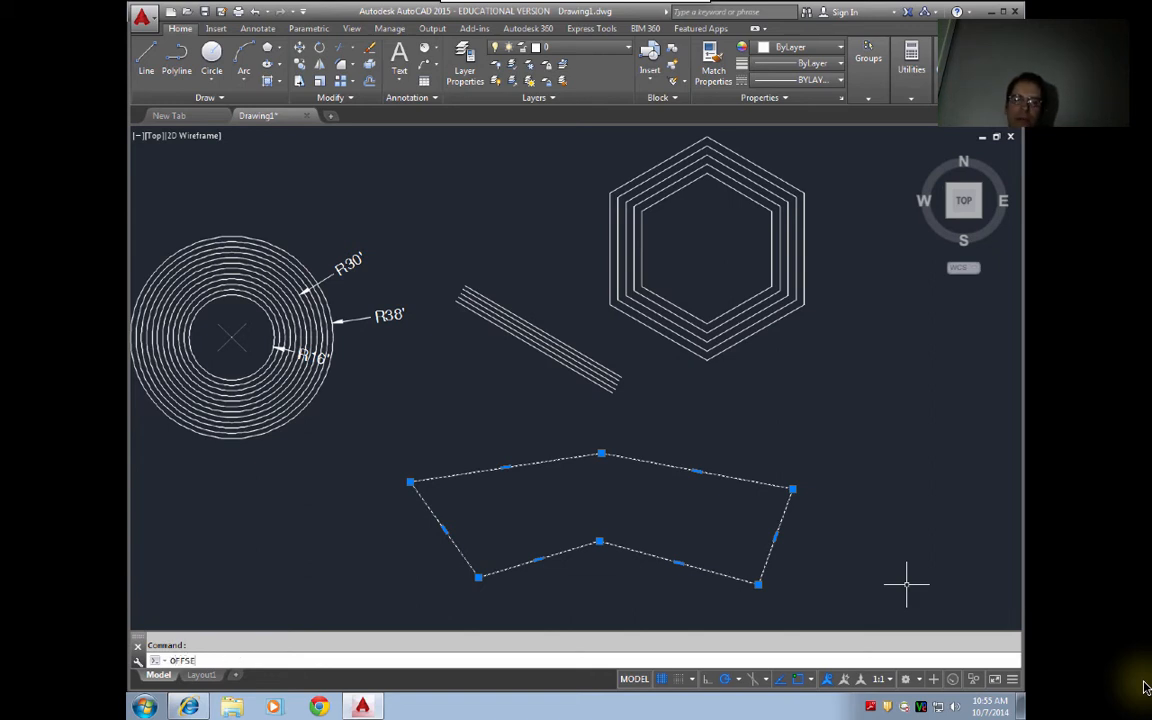
pyautogui.press('Return')
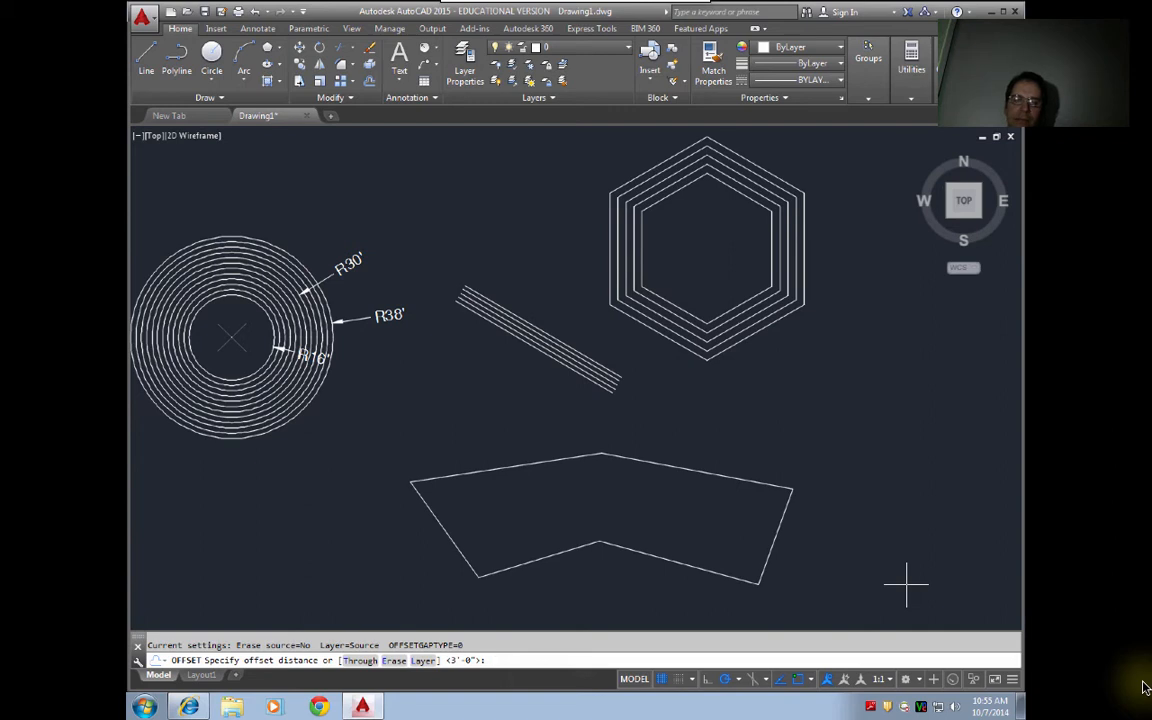
pyautogui.press('Return')
pyautogui.click(779, 537)
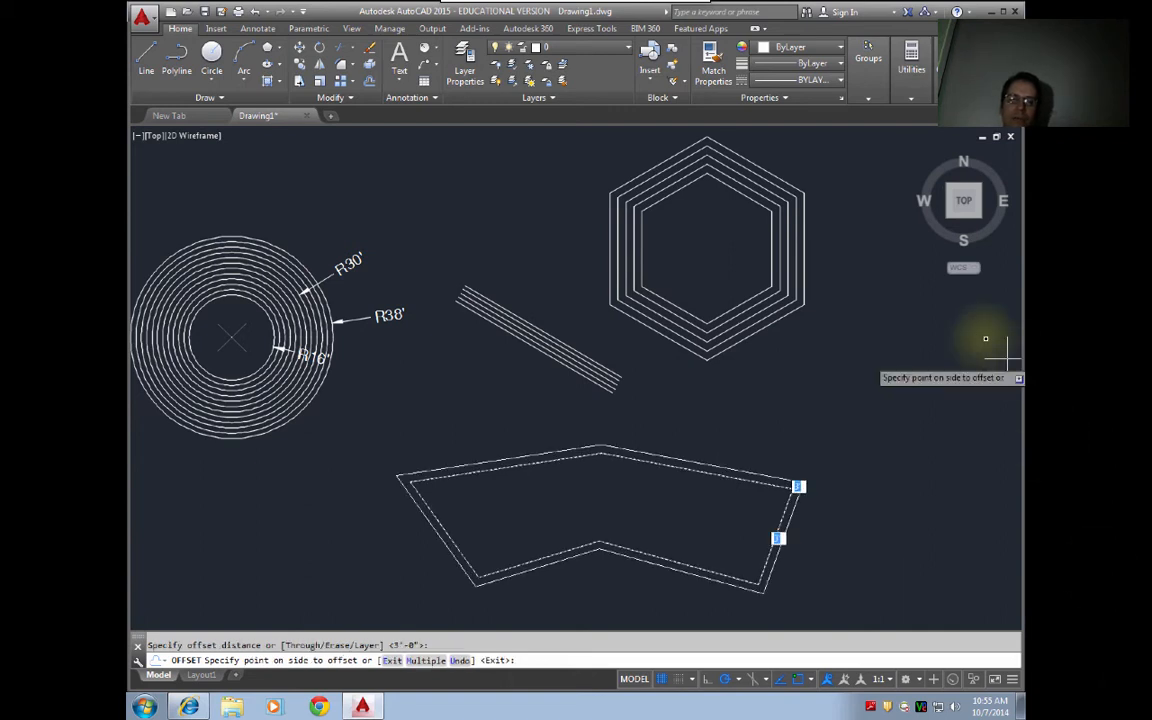
pyautogui.click(616, 507)
# - Offset the innermost polyline inward by 3' three more times, each time starting from the newest one, then end the Offset command
pyautogui.click(617, 470)
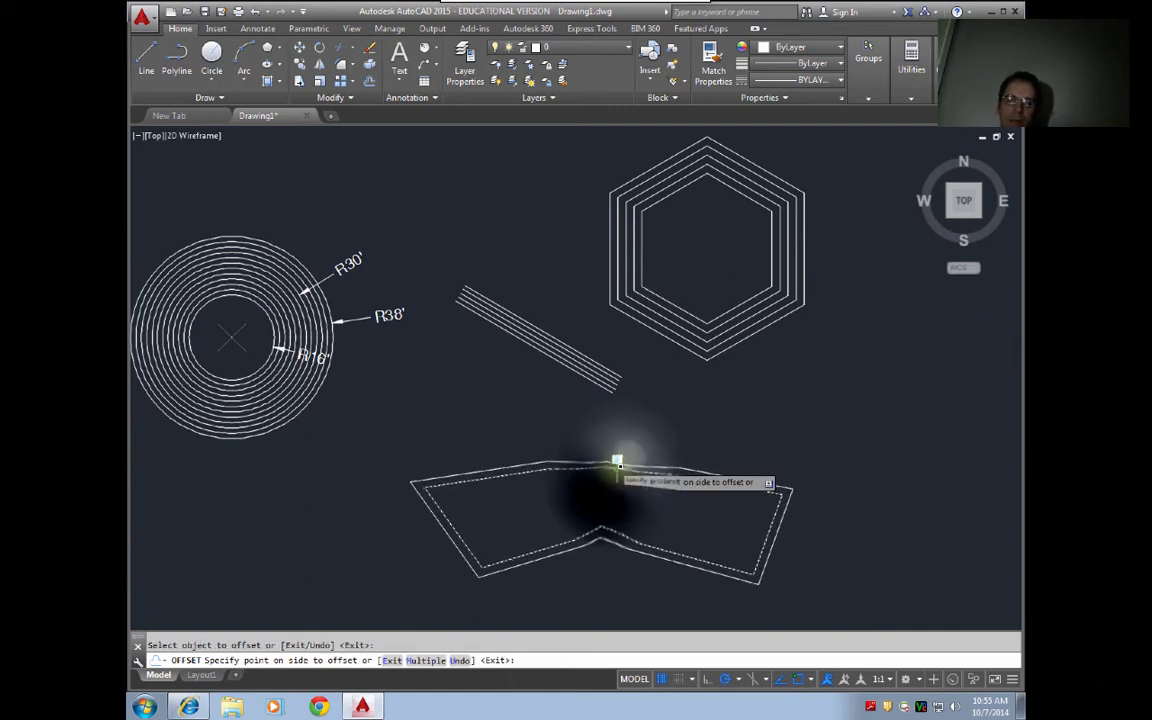
pyautogui.click(618, 480)
pyautogui.click(616, 485)
pyautogui.click(617, 484)
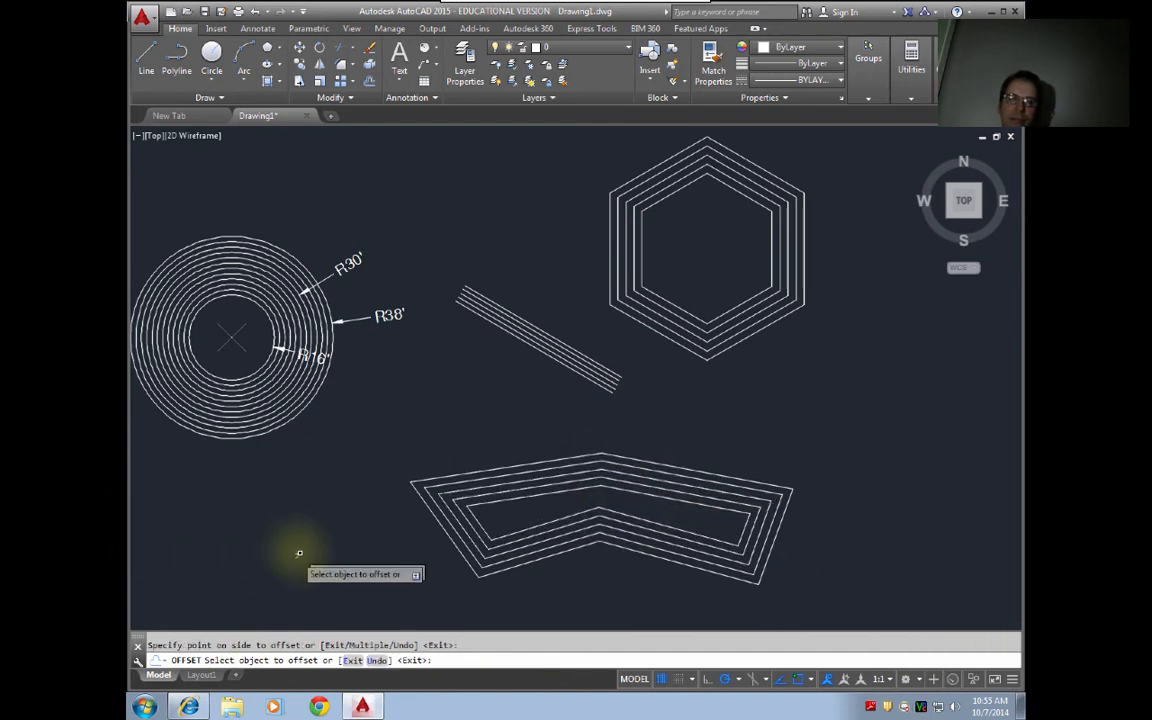
pyautogui.press('Escape')
# - Draw a wide rectangle in the empty area below the concentric circles
pyautogui.moveTo(291, 545); pyautogui.dragTo(661, 545, button='middle')
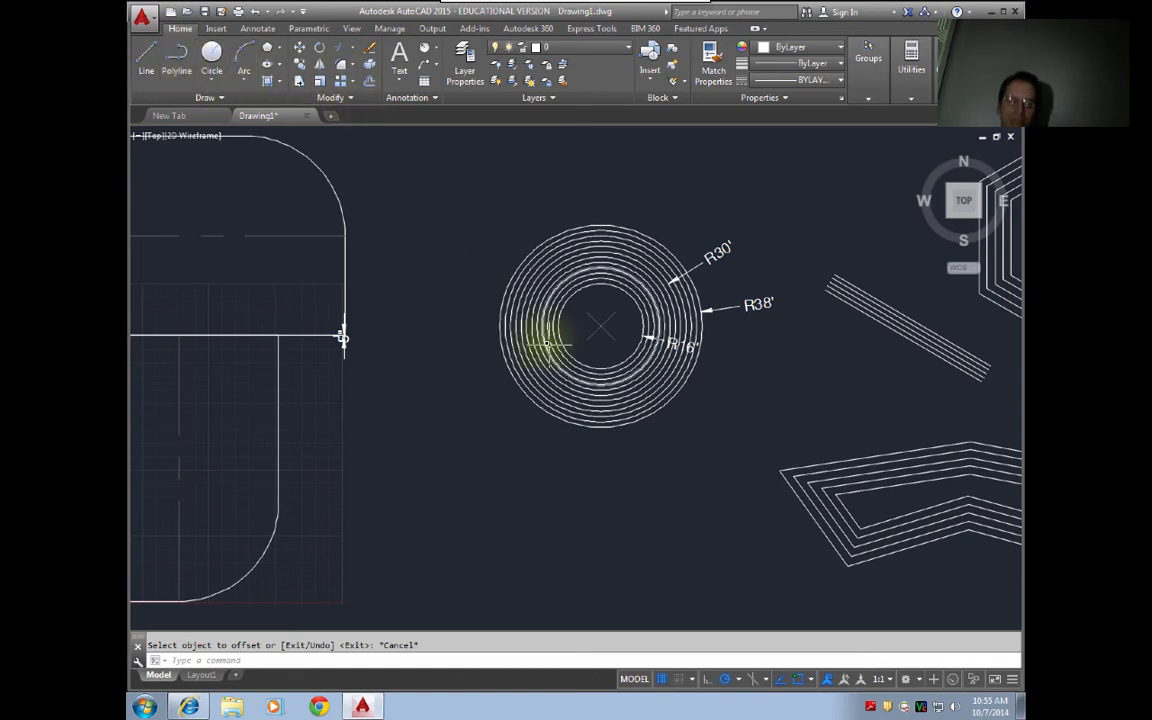
pyautogui.write('REC')
pyautogui.press('Return')
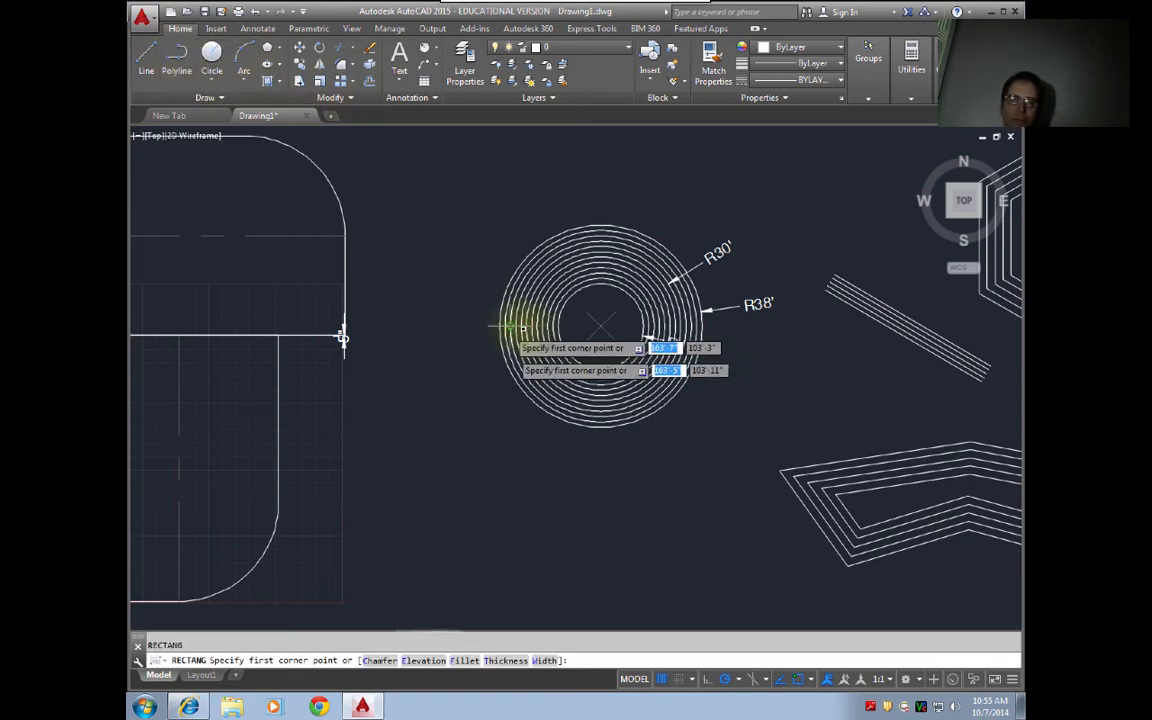
pyautogui.click(438, 567)
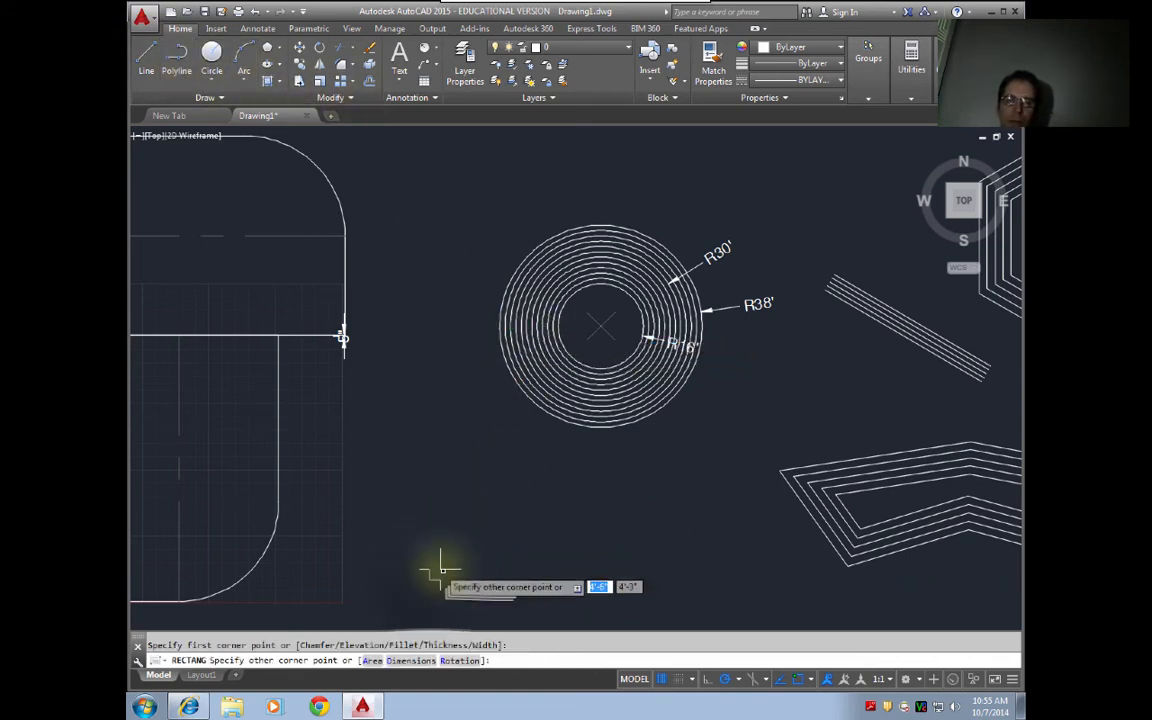
pyautogui.click(644, 487)
pyautogui.write('F')
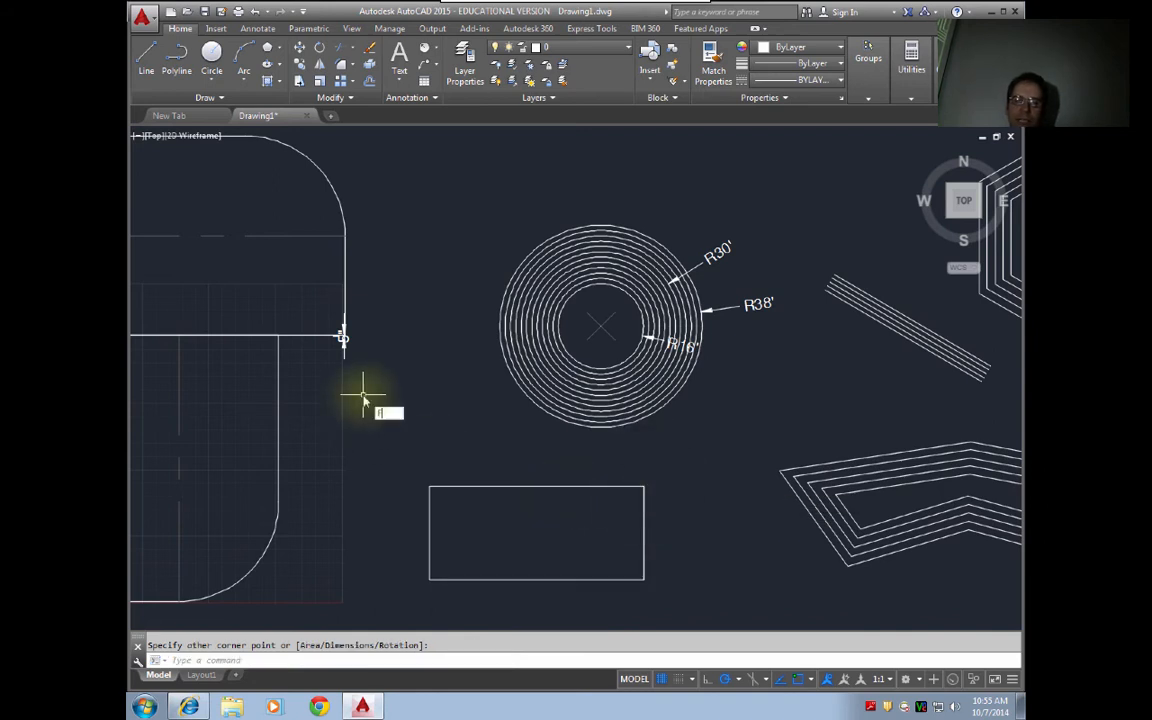
pyautogui.write('ILL')
pyautogui.press('Return')
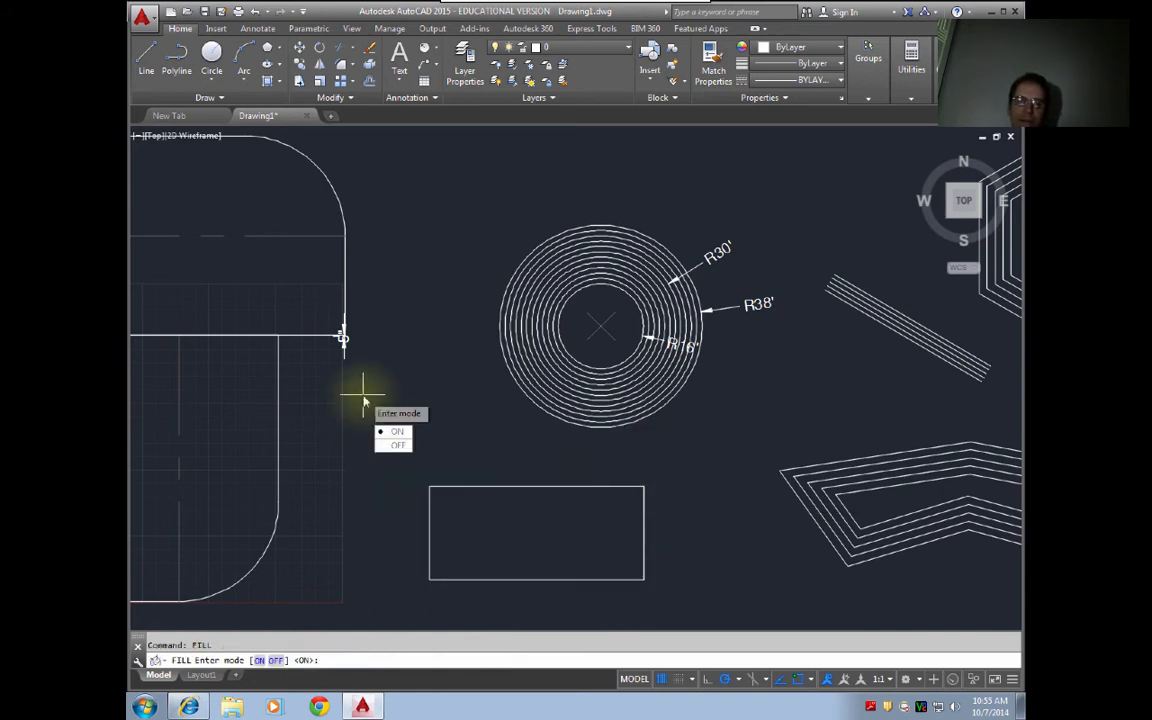
pyautogui.press('Escape')
# - Fillet the lower-left corner of the new rectangle with a radius of 20'
pyautogui.write('F')
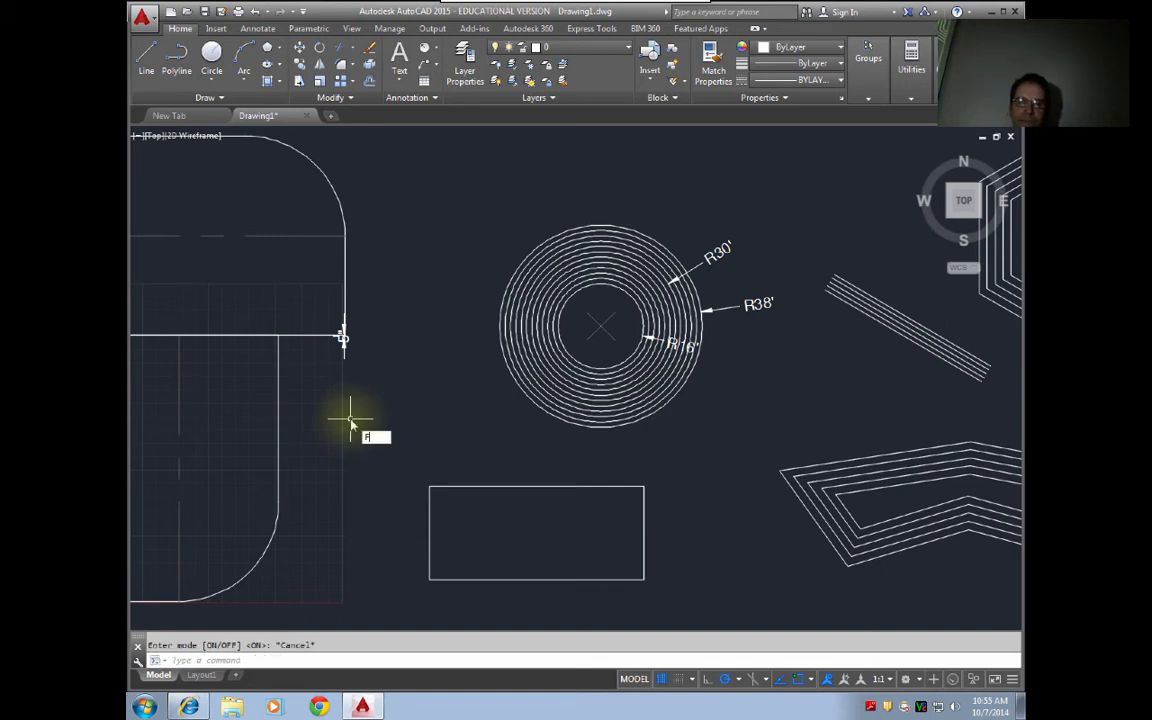
pyautogui.write('ILLET')
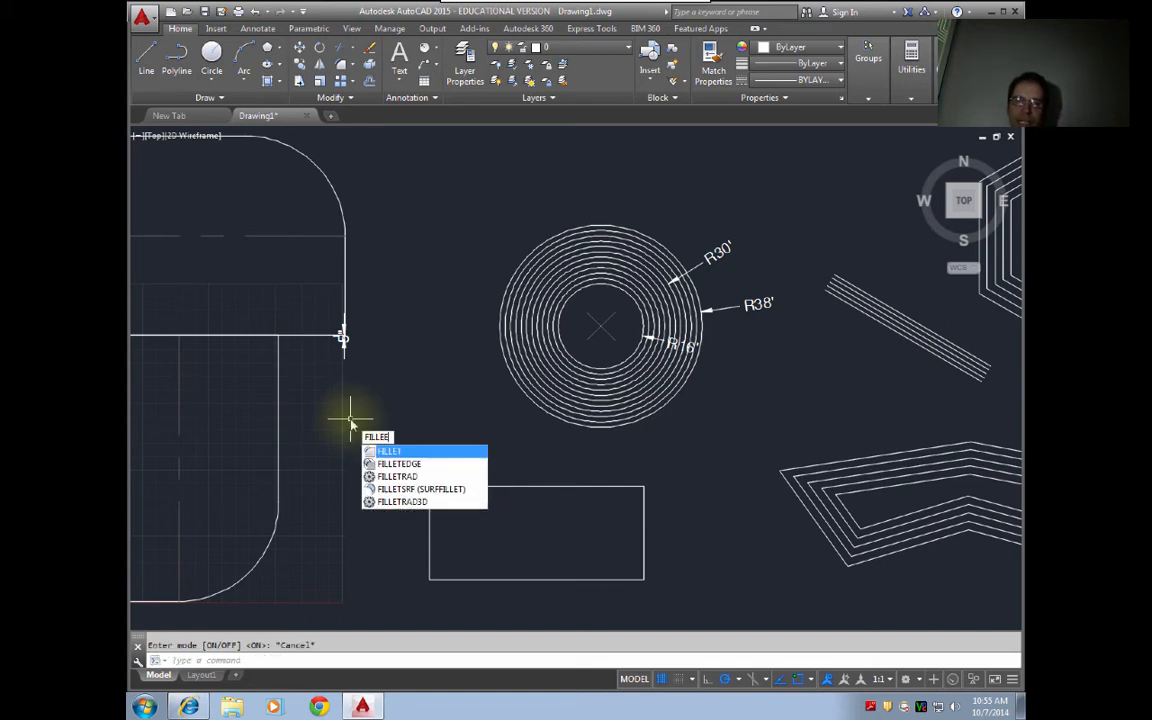
pyautogui.press('Return')
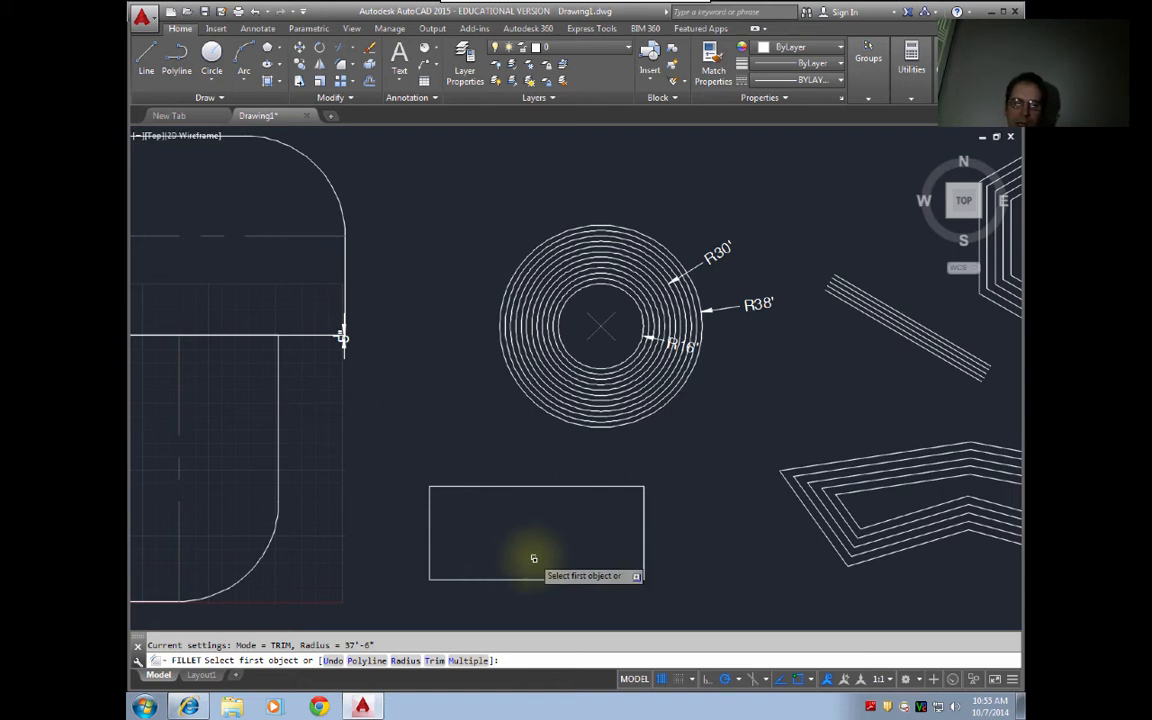
pyautogui.write('r')
pyautogui.press('Return')
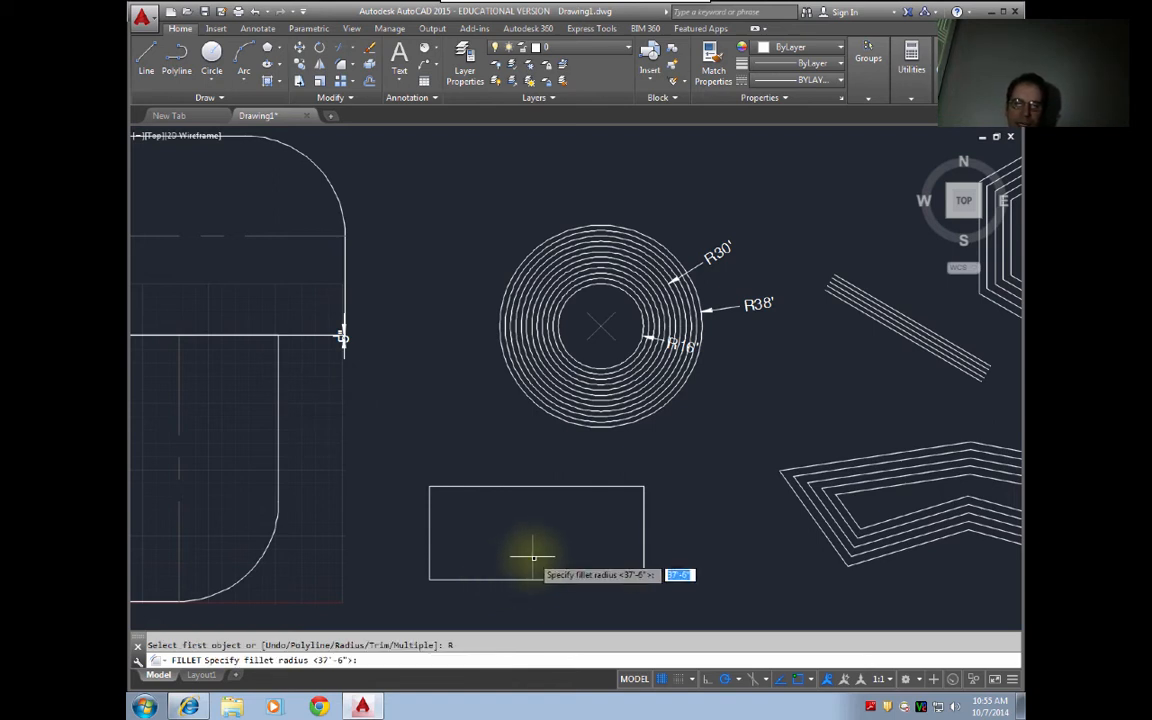
pyautogui.write('20')
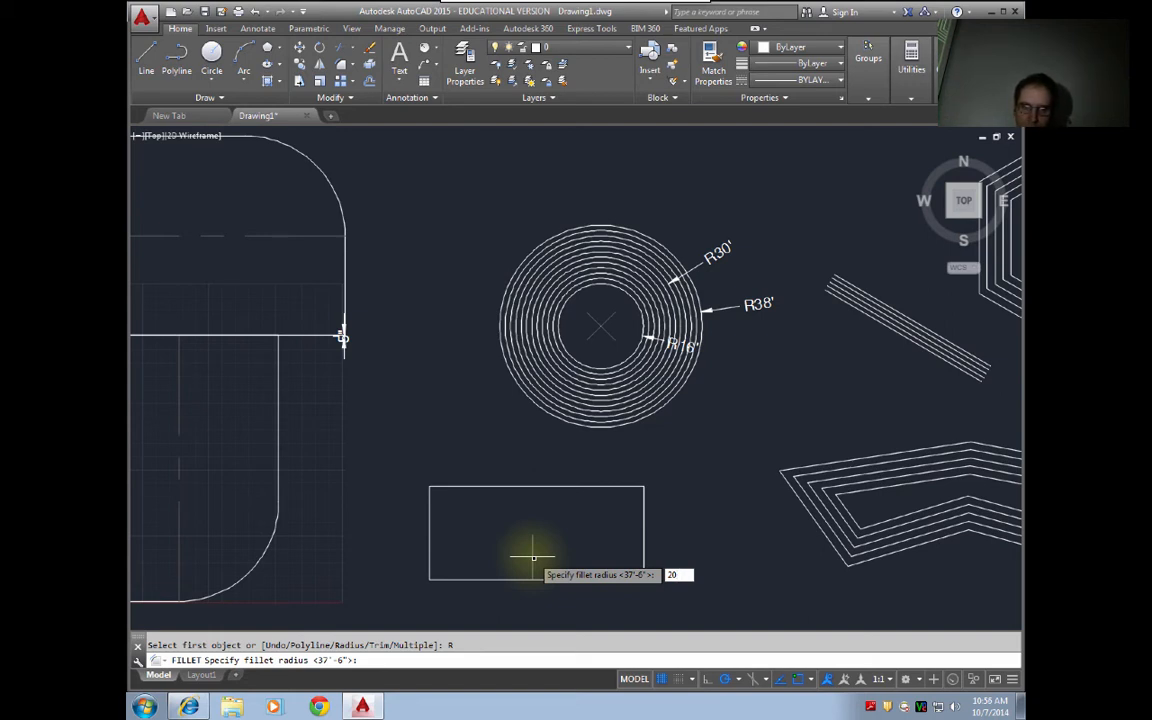
pyautogui.press('Return')
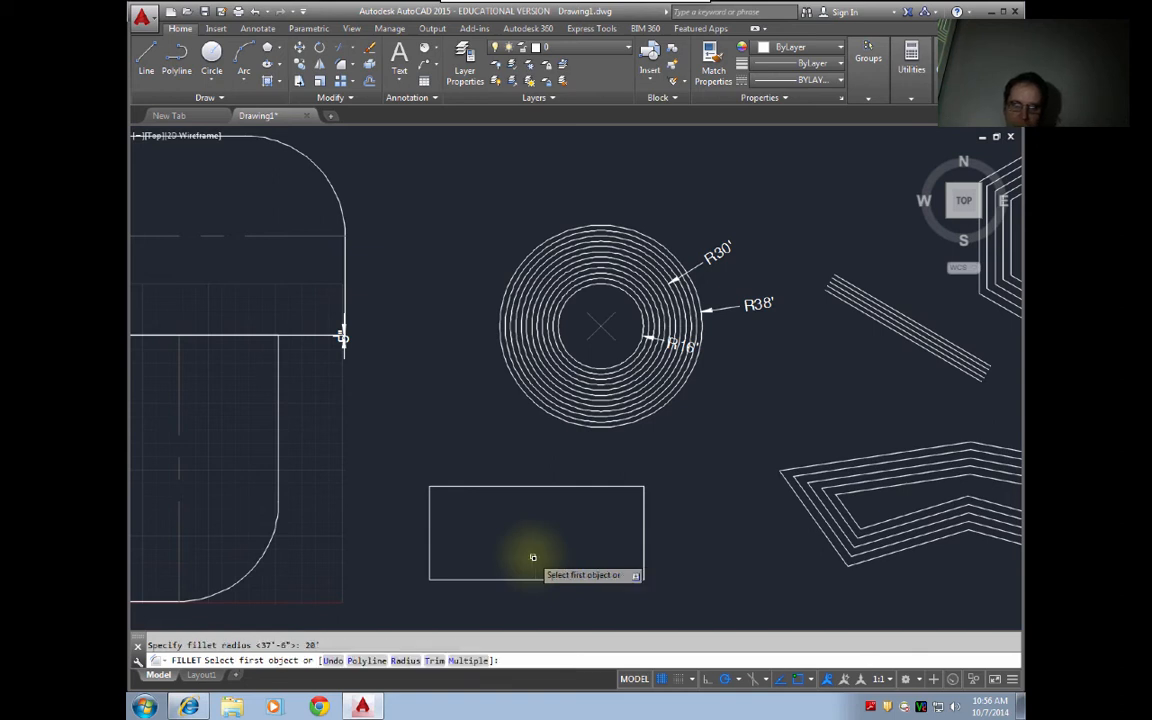
pyautogui.click(430, 527)
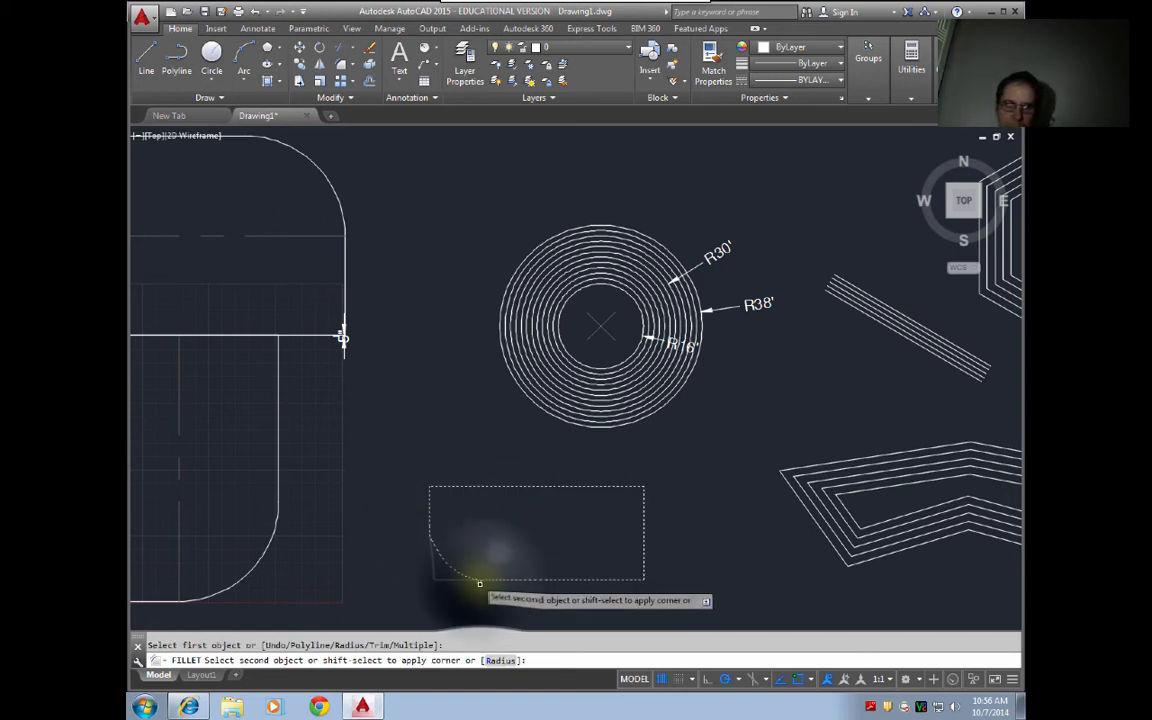
pyautogui.click(487, 579)
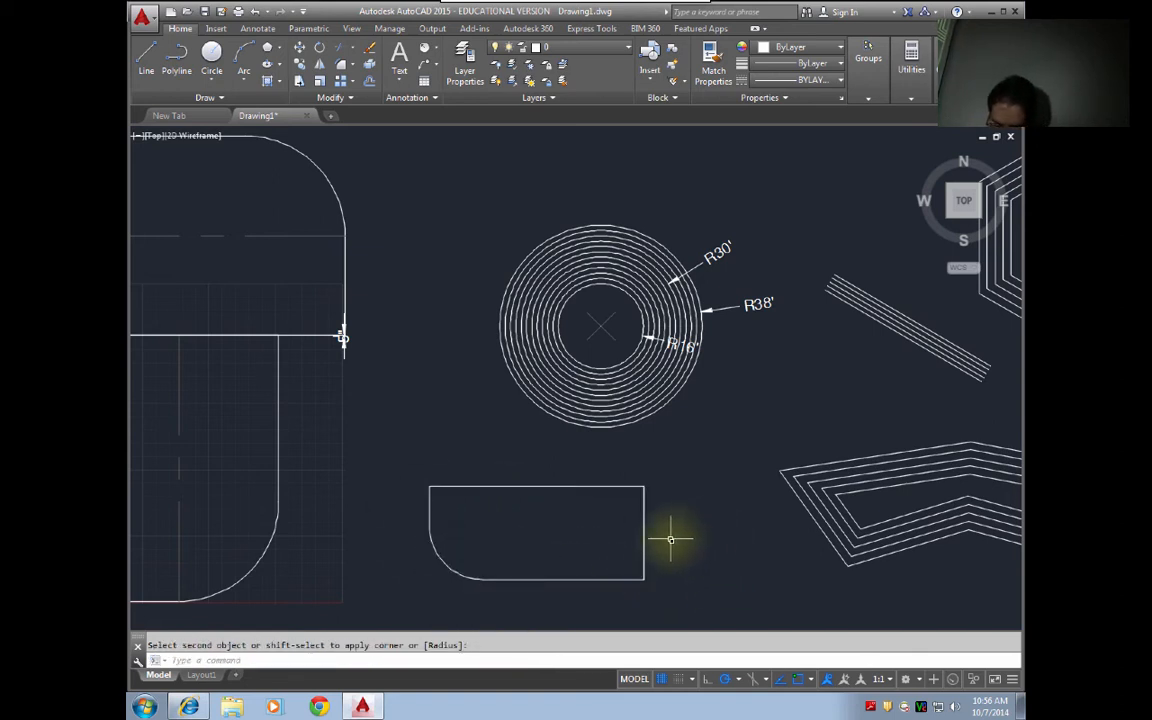
# - Fillet the rectangle's lower-right corner with the same 20' radius
pyautogui.press('Return')
pyautogui.click(606, 580)
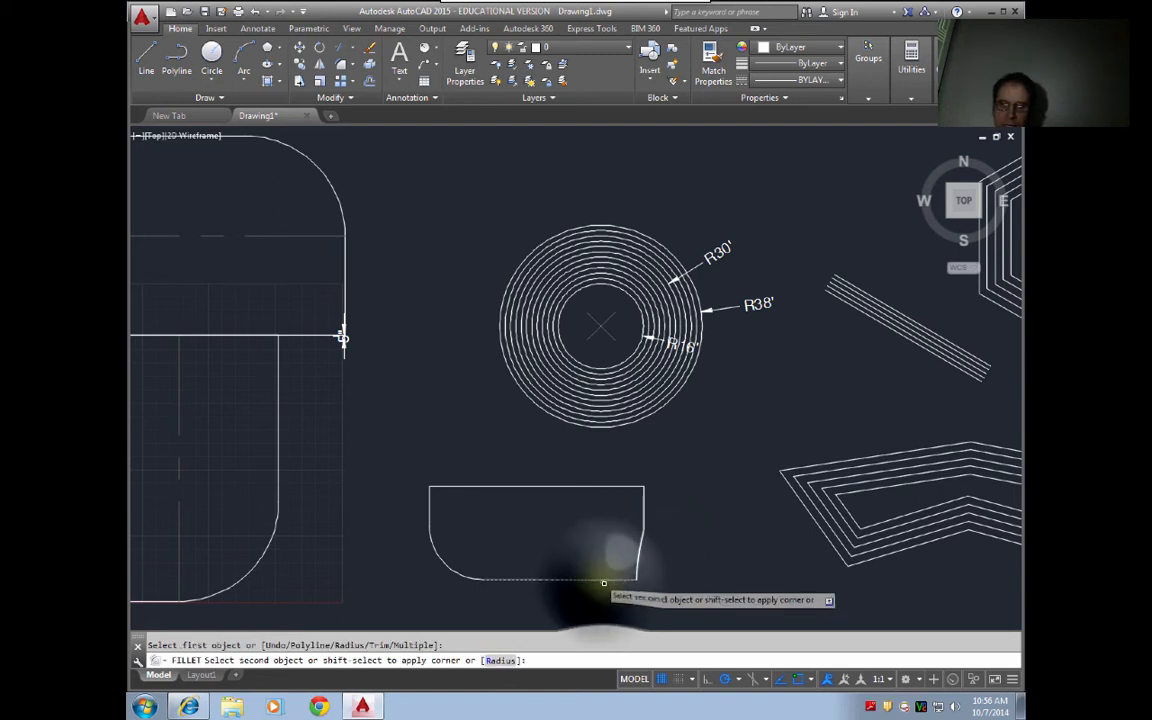
pyautogui.click(645, 550)
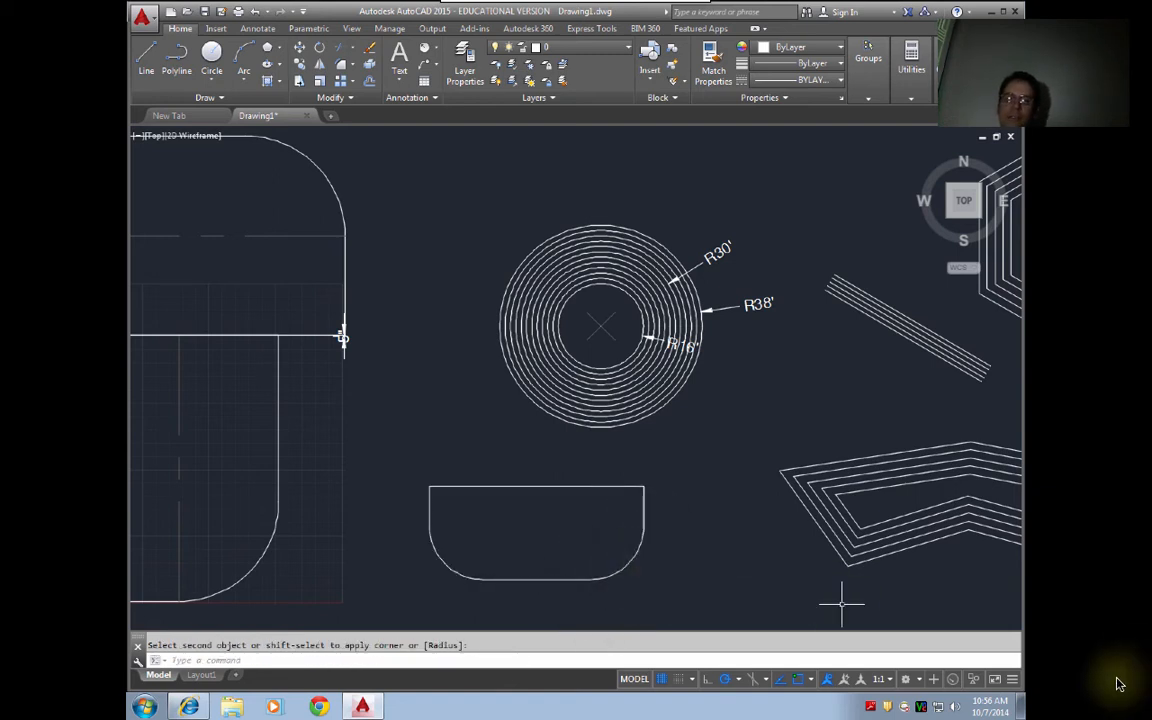
pyautogui.write('cJA')
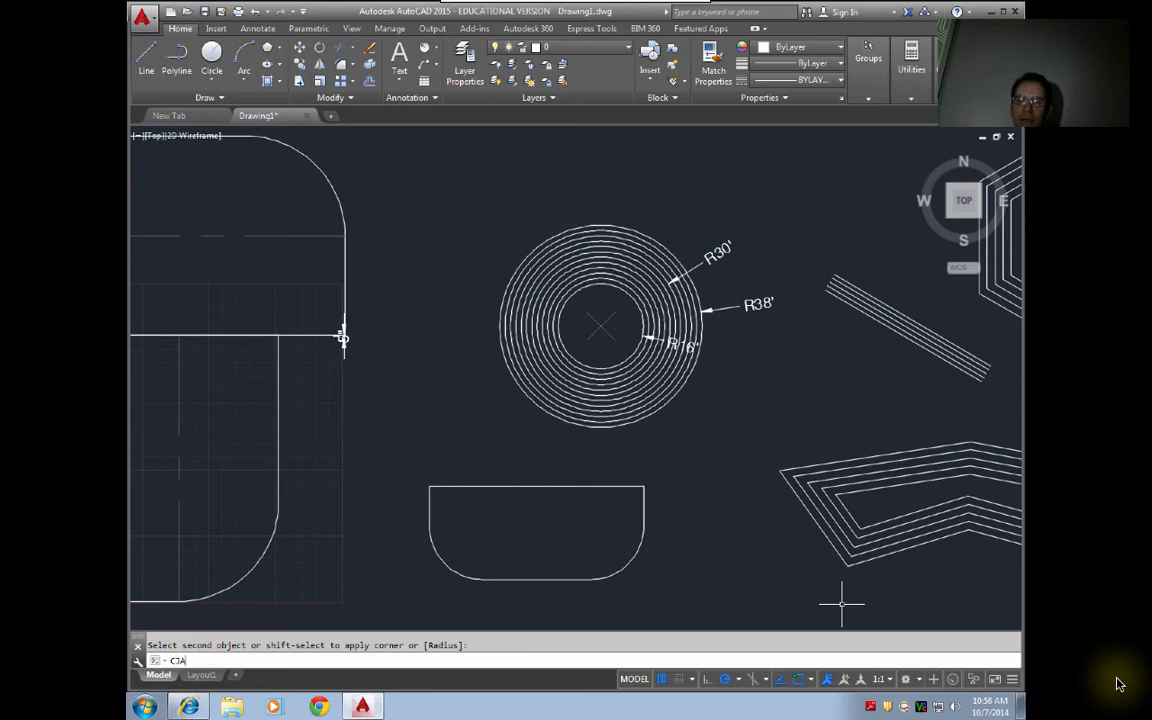
pyautogui.write(',')
pyautogui.press('BackSpace')
pyautogui.press('BackSpace')
pyautogui.press('BackSpace')
pyautogui.press('BackSpace')
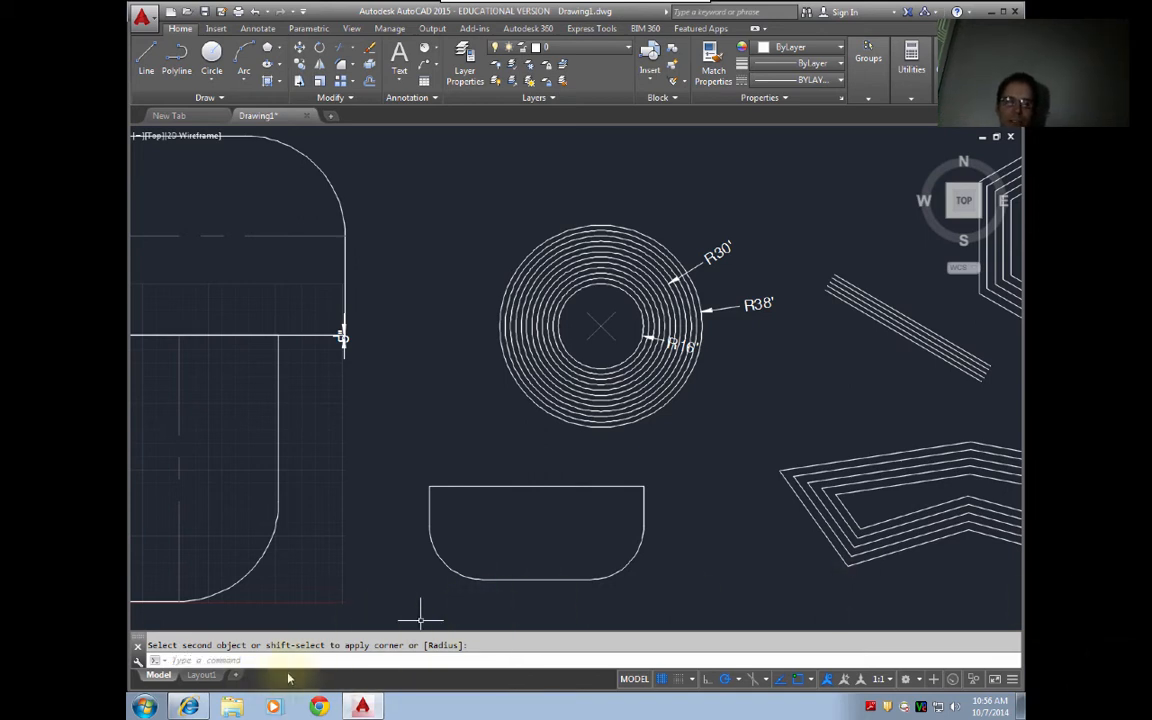
# - Chamfer the rectangle's upper-left corner with both distances set to 10', using the Multiple option, then end the command
pyautogui.write('c')
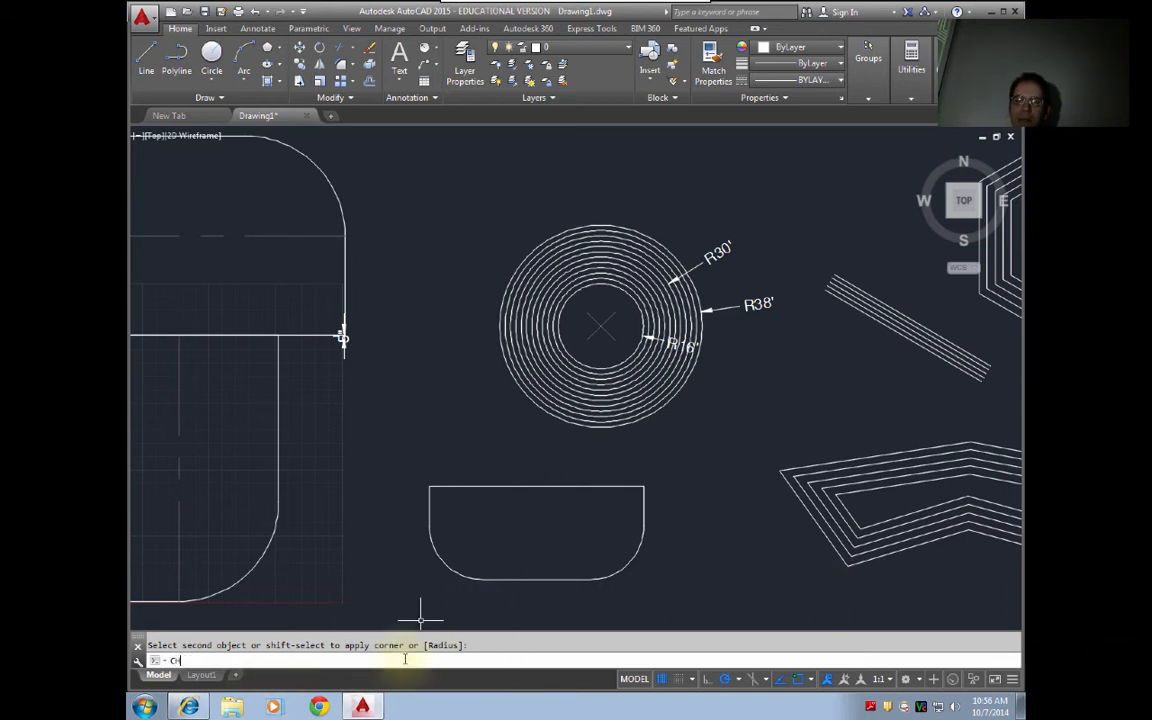
pyautogui.press('Return')
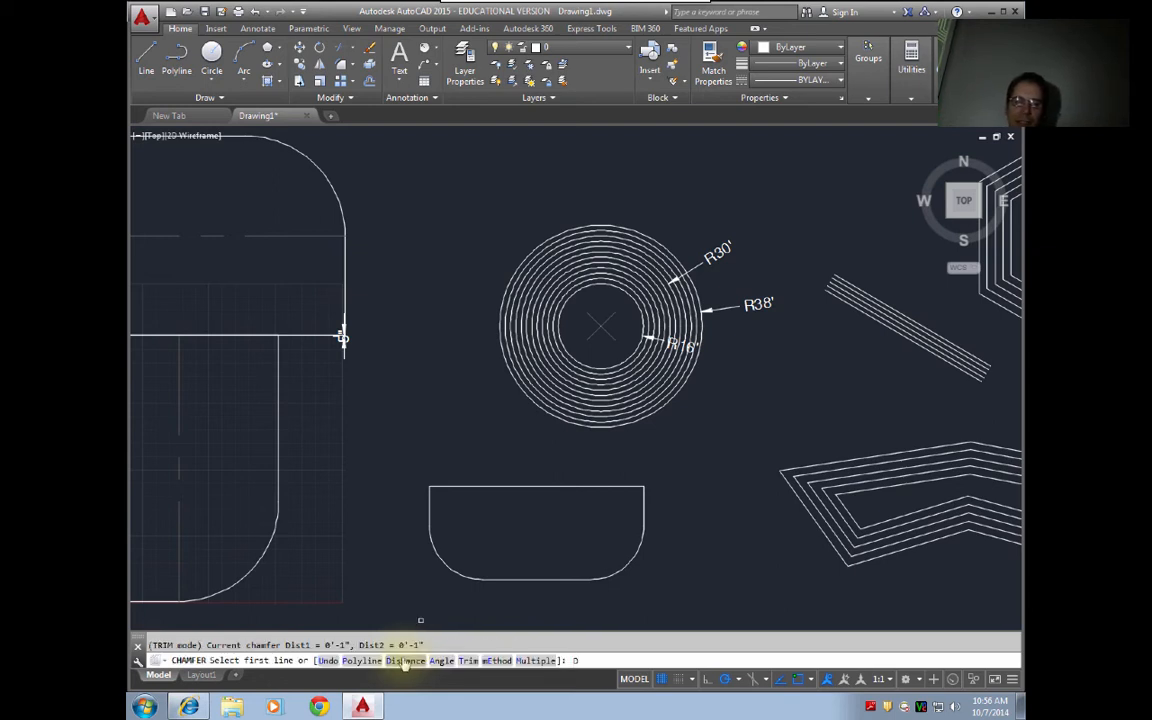
pyautogui.write('D')
pyautogui.press('Return')
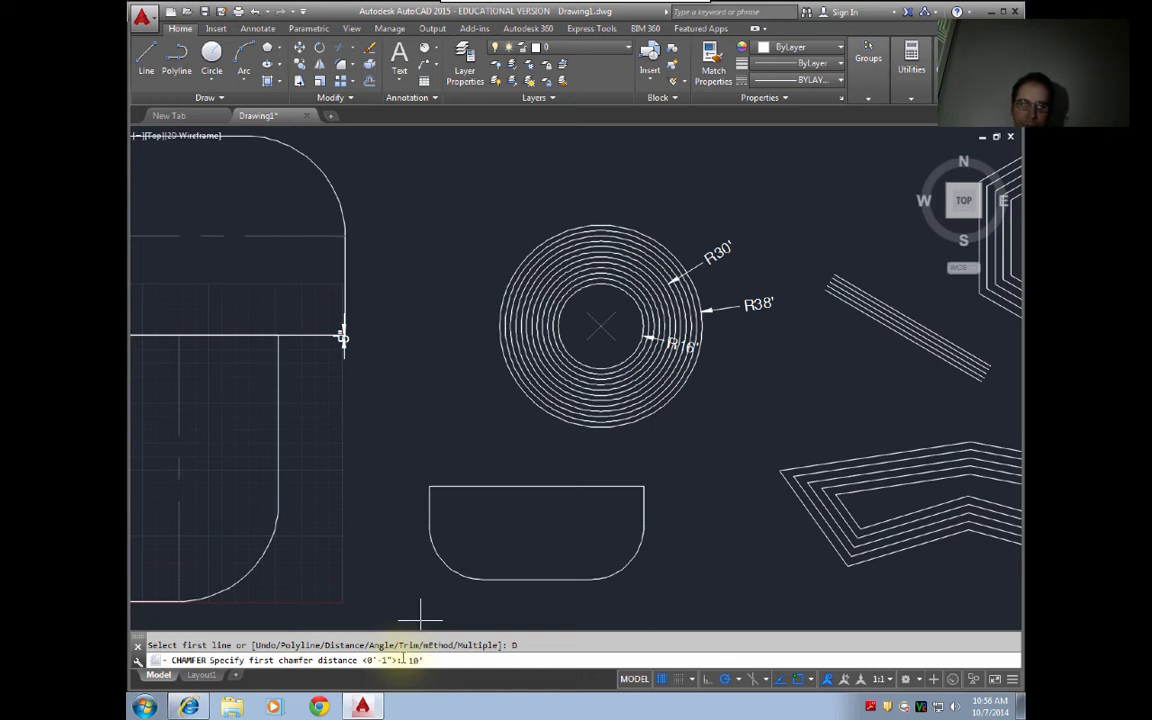
pyautogui.press('Return')
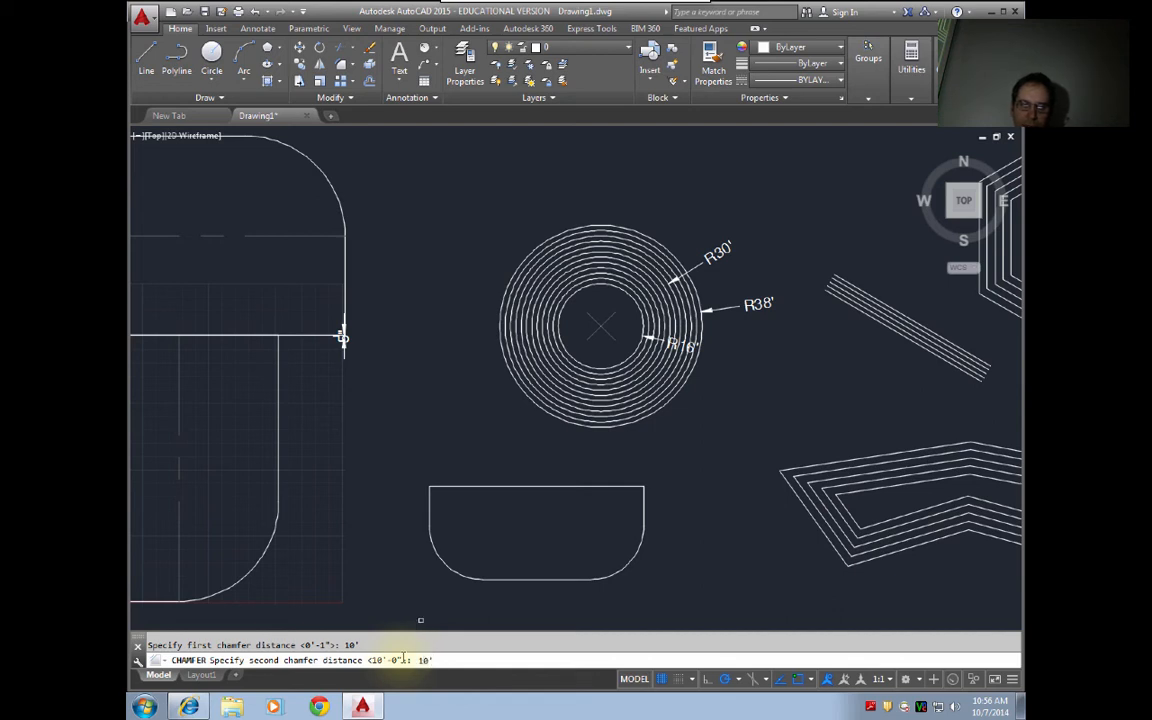
pyautogui.press('Return')
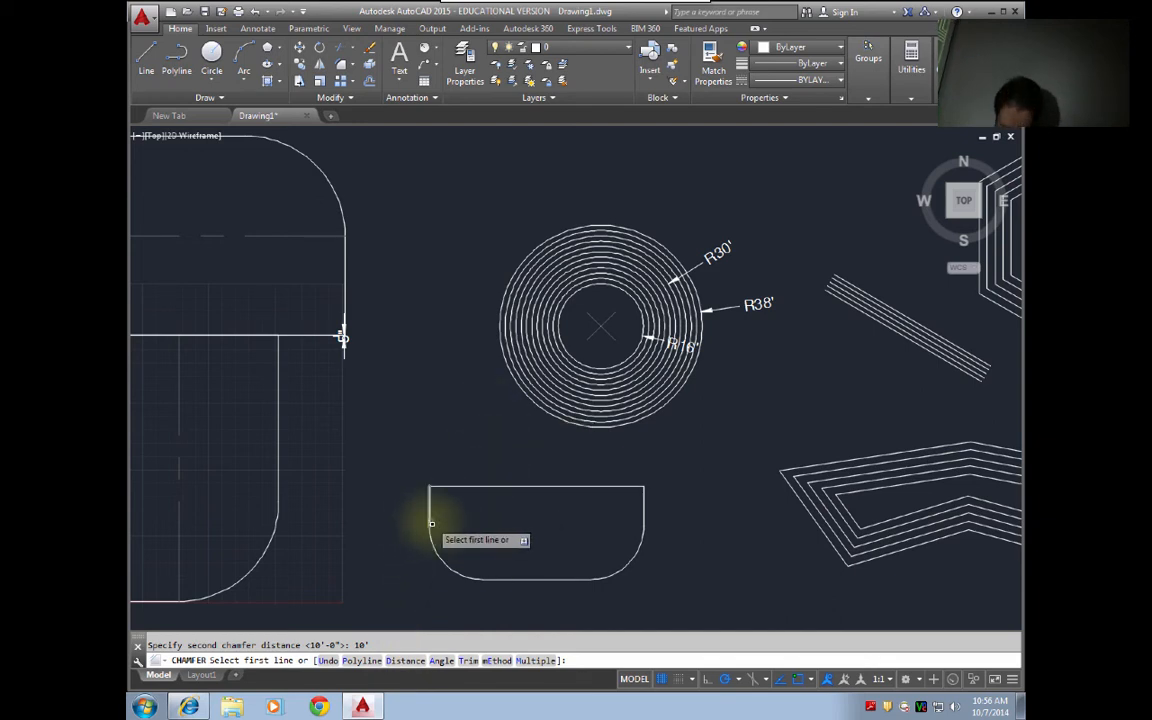
pyautogui.write('M')
pyautogui.press('Return')
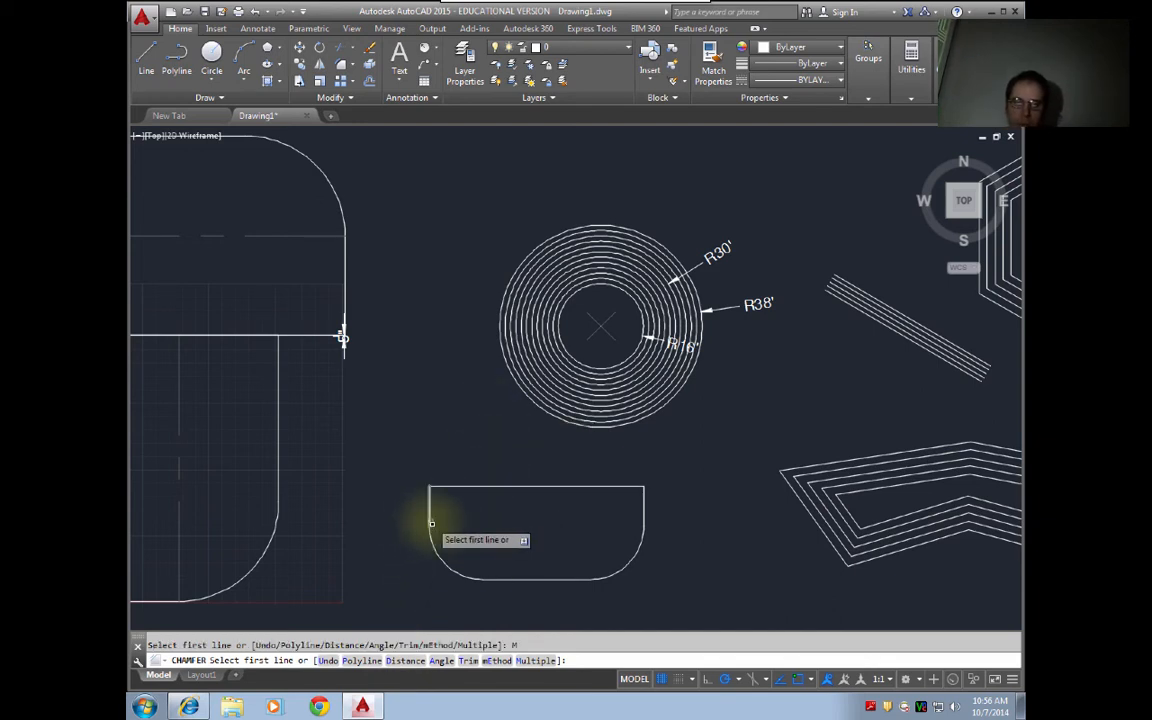
pyautogui.click(430, 506)
pyautogui.click(466, 490)
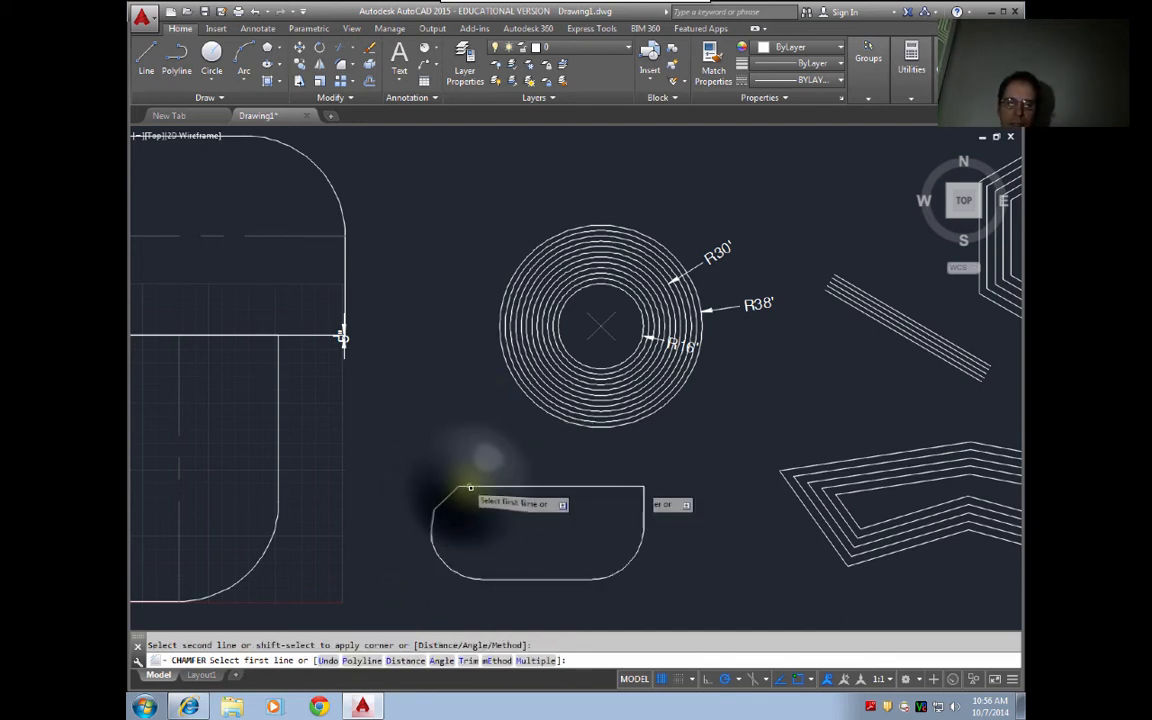
pyautogui.press('Return')
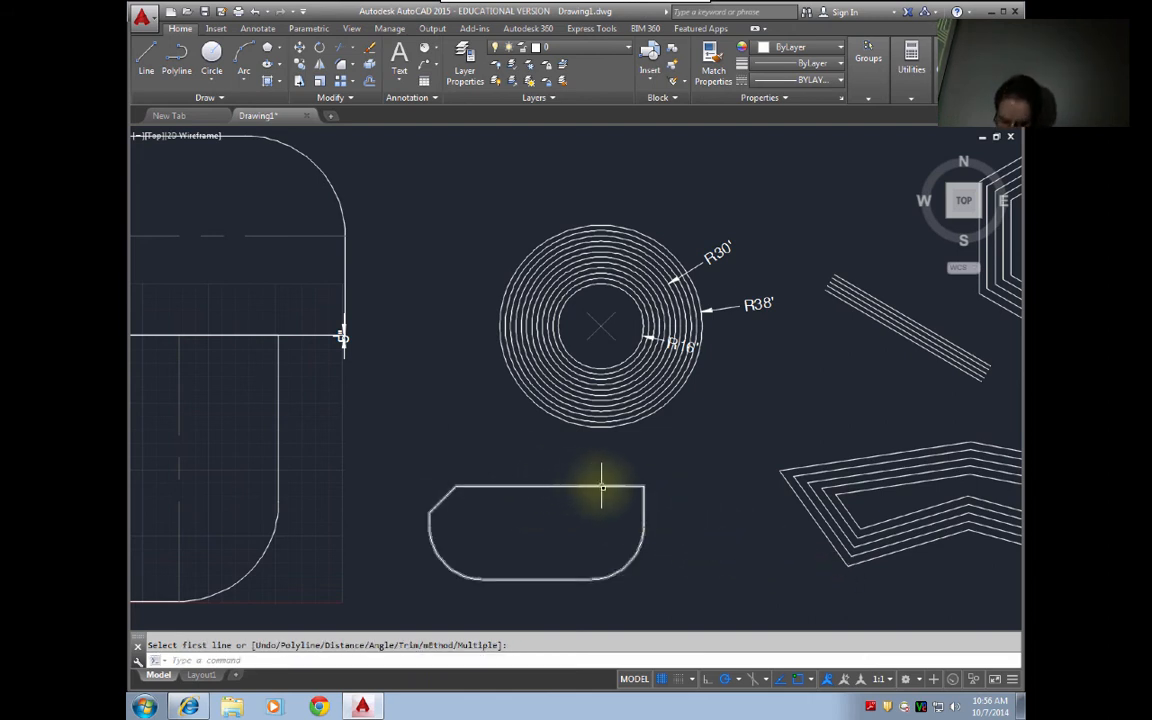
# - Chamfer the rectangle's upper-right corner with the same 10' distances and end the command
pyautogui.press('Return')
pyautogui.click(635, 487)
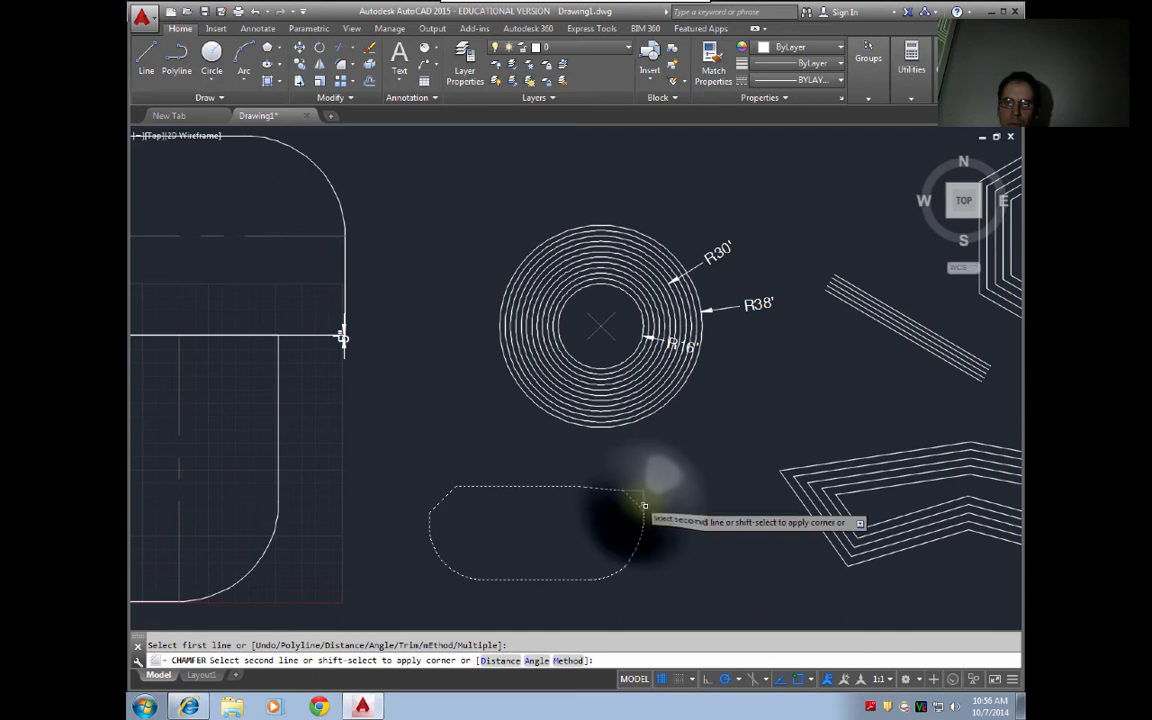
pyautogui.click(645, 506)
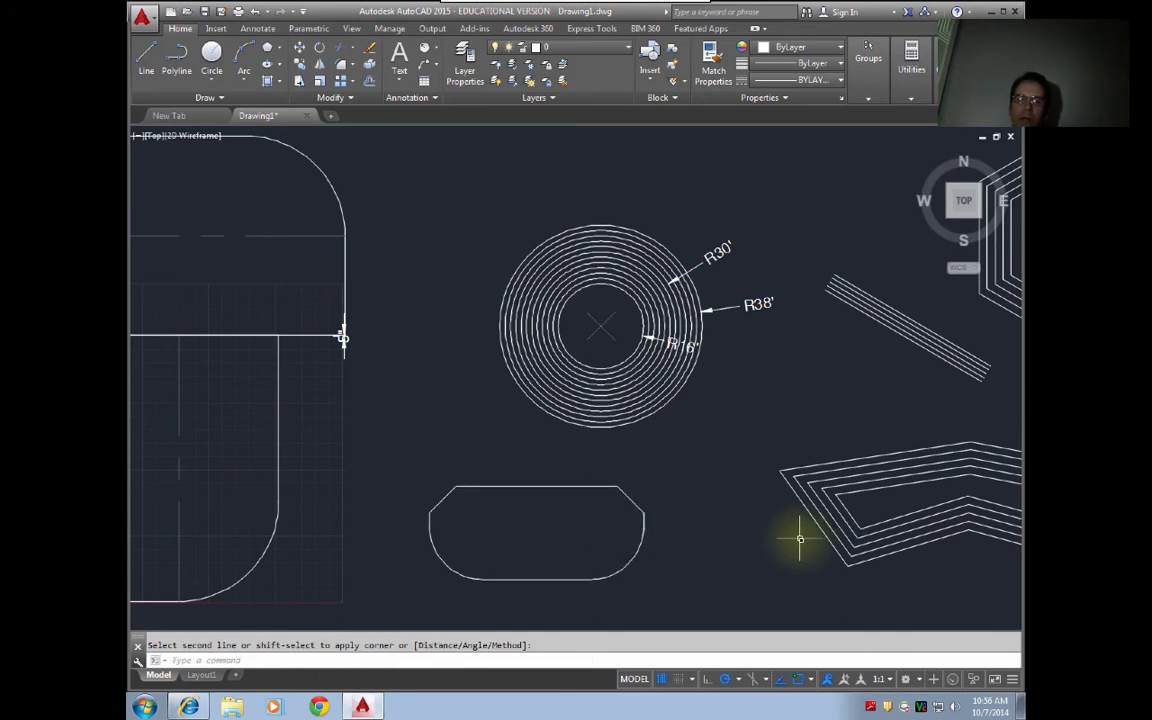
pyautogui.press('Return')
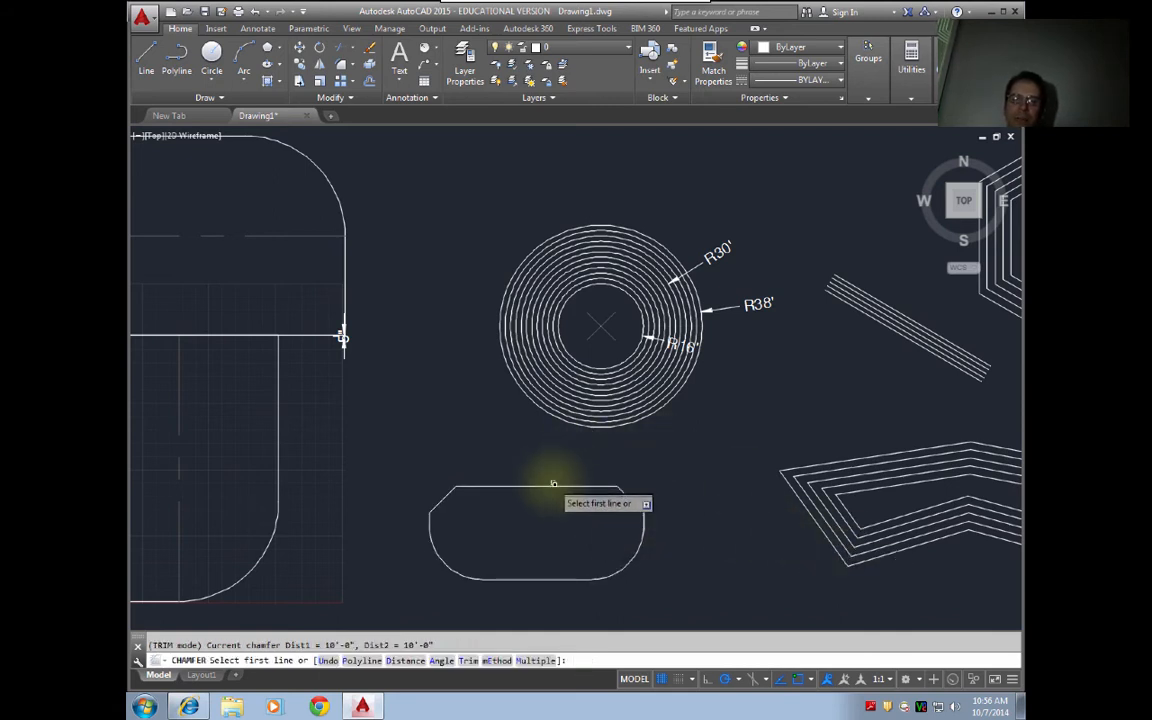
pyautogui.press('Escape')
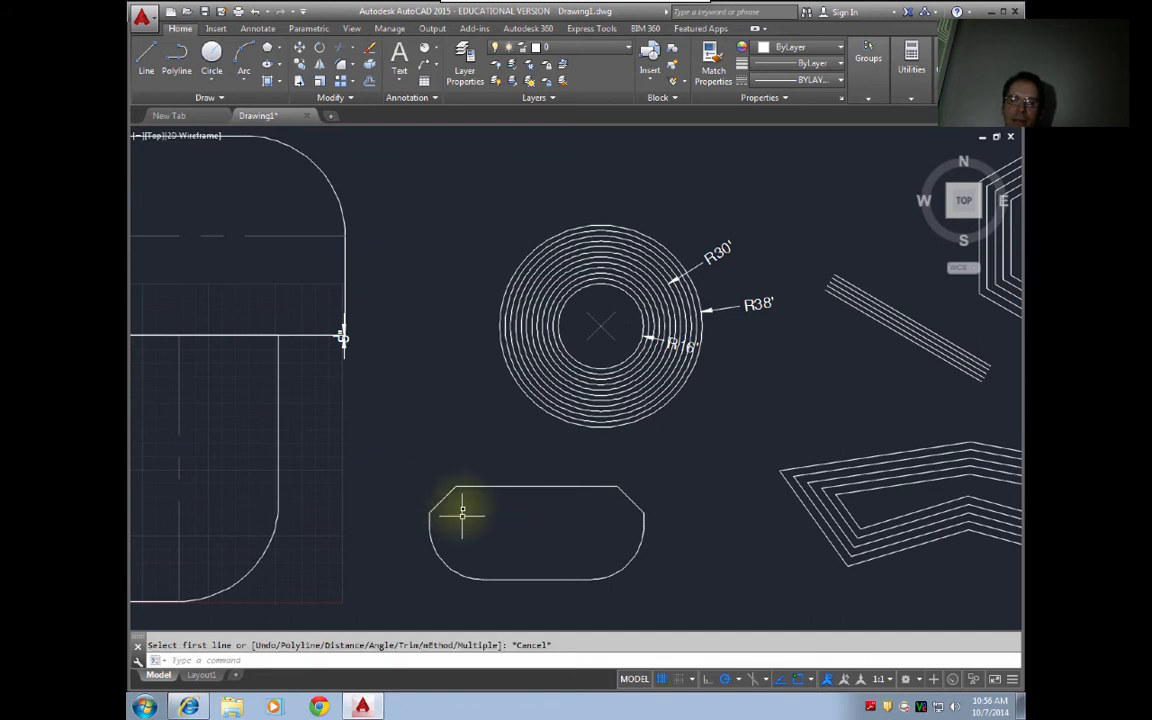
# - Offset the filleted and chamfered rectangle inward three times at a distance of 3', each copy from the previous one
pyautogui.click(510, 488)
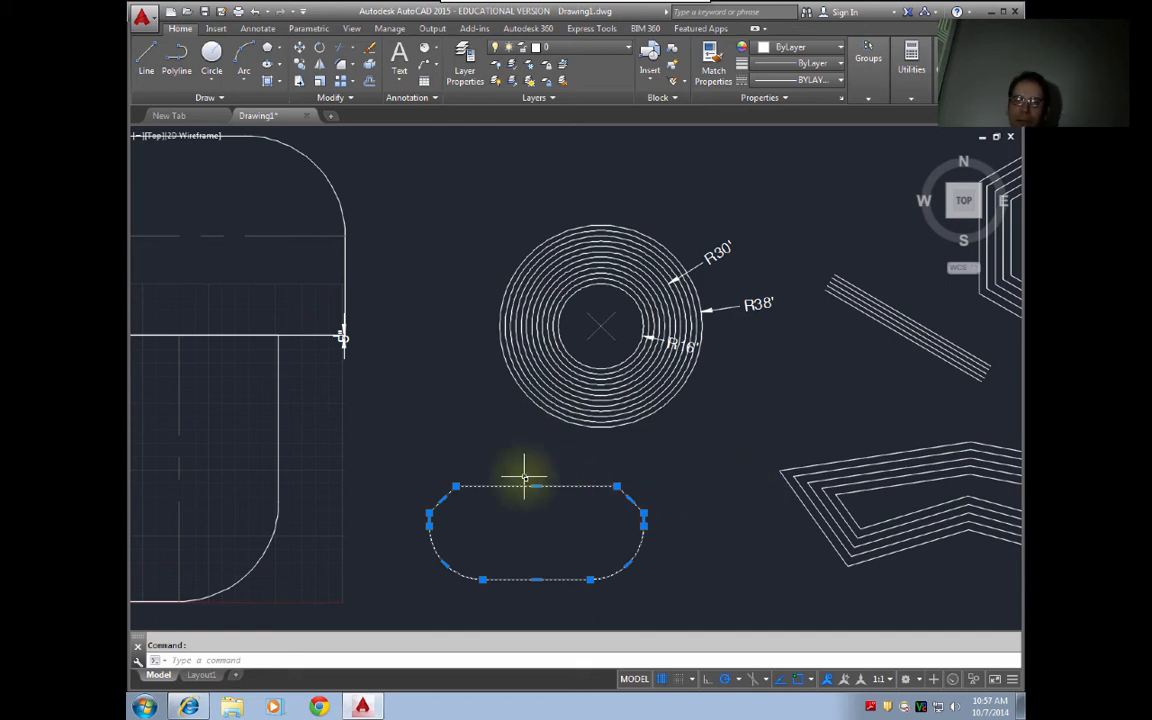
pyautogui.write('o')
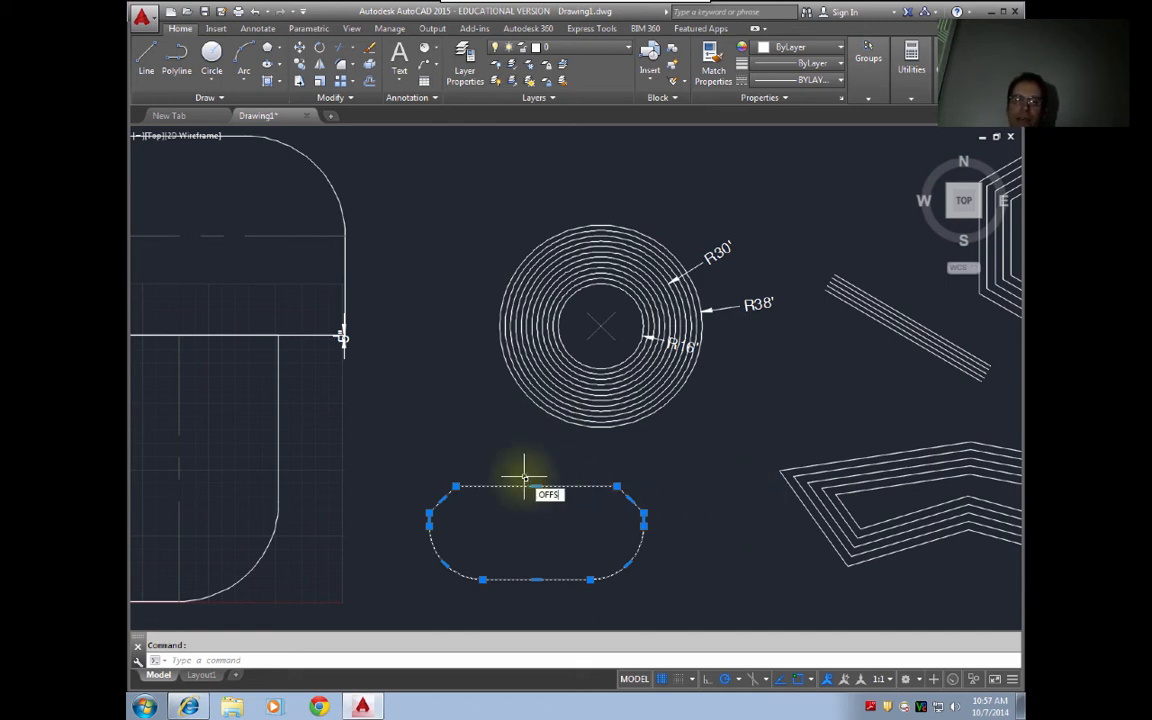
pyautogui.write('ffs')
pyautogui.press('Return')
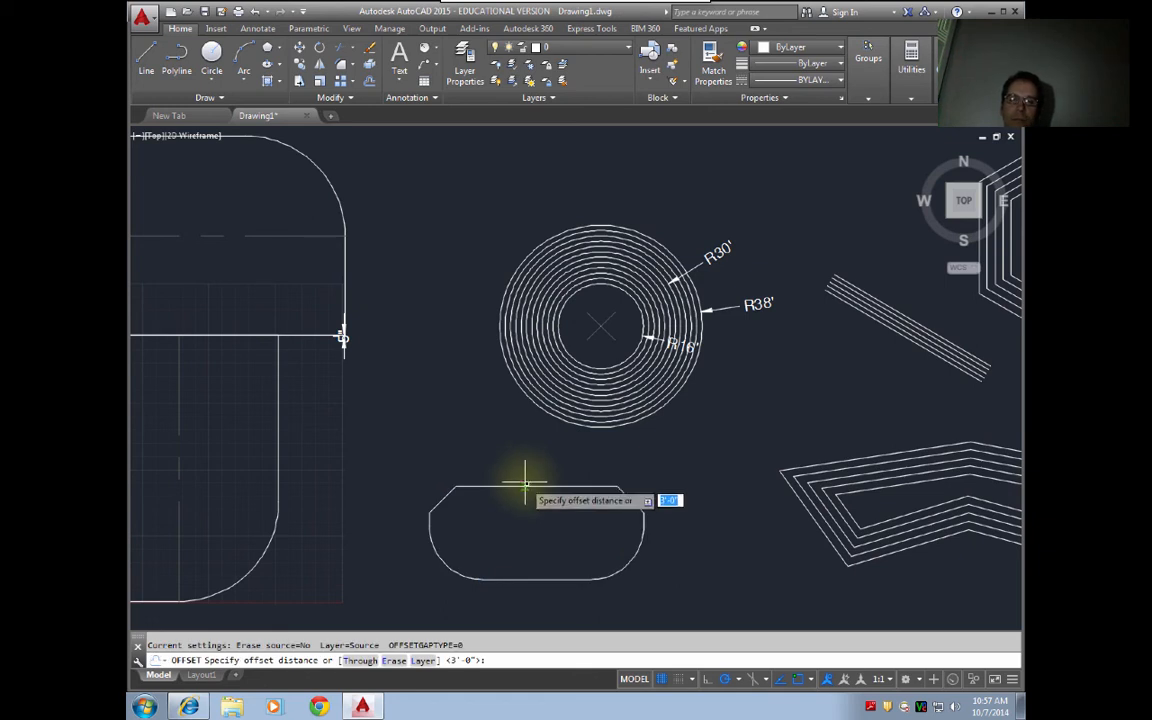
pyautogui.press('Return')
pyautogui.click(527, 488)
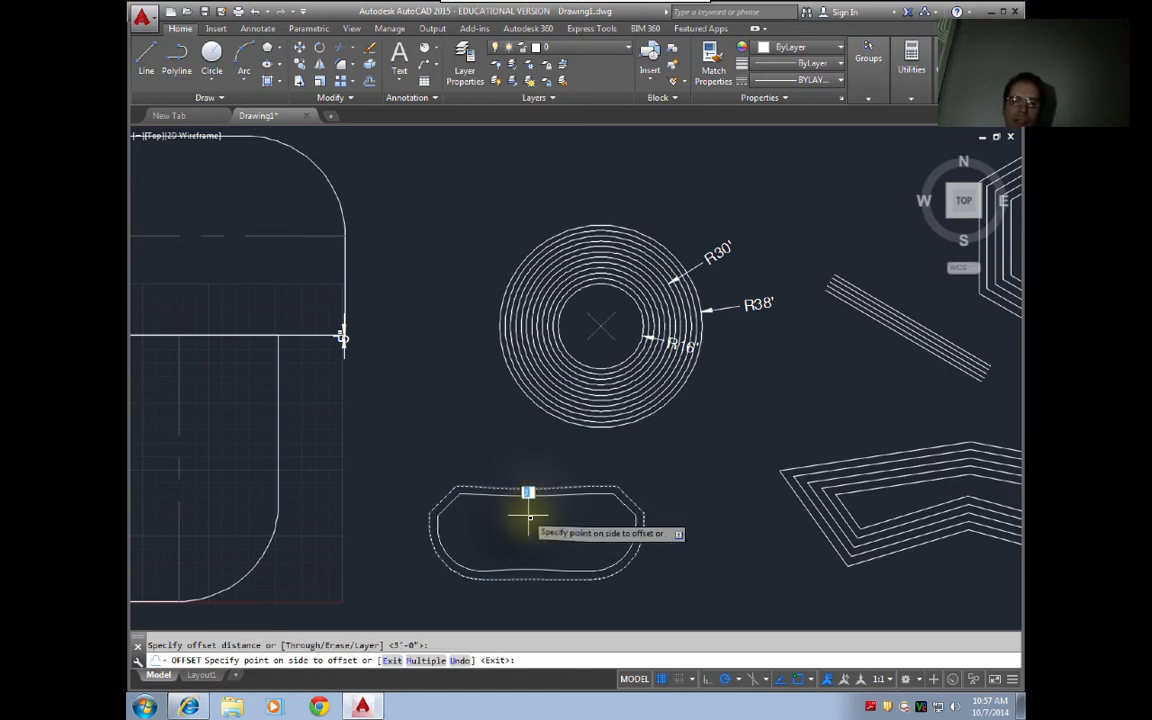
pyautogui.click(527, 516)
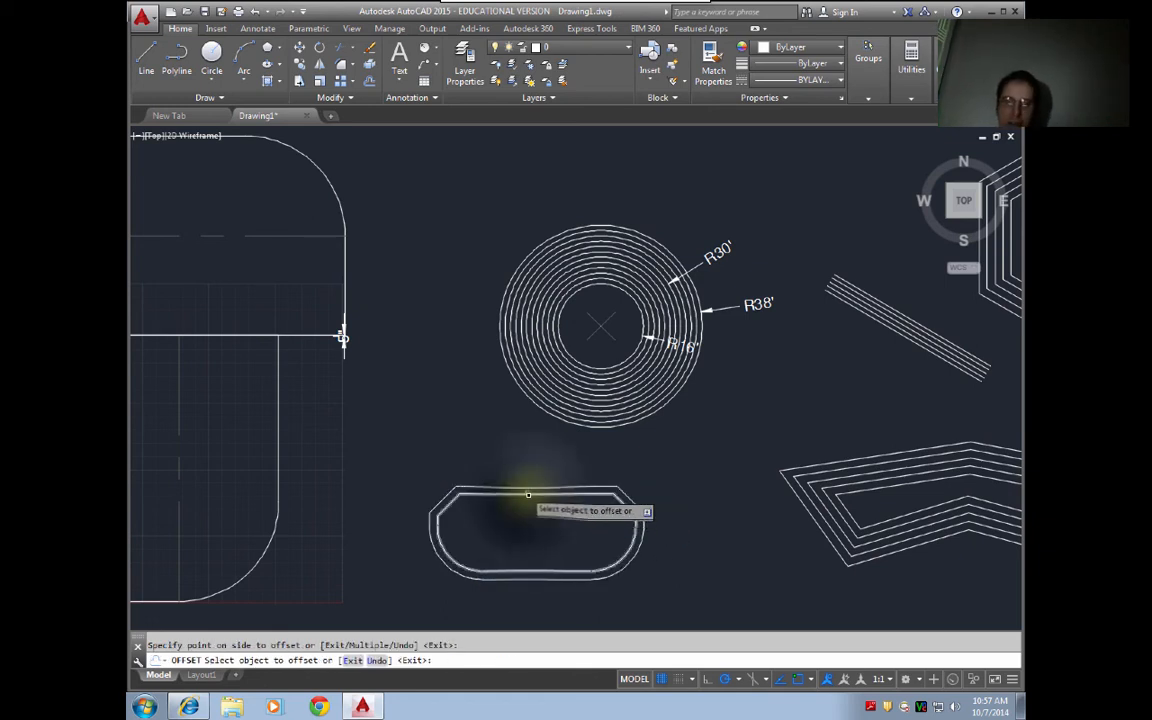
pyautogui.click(530, 496)
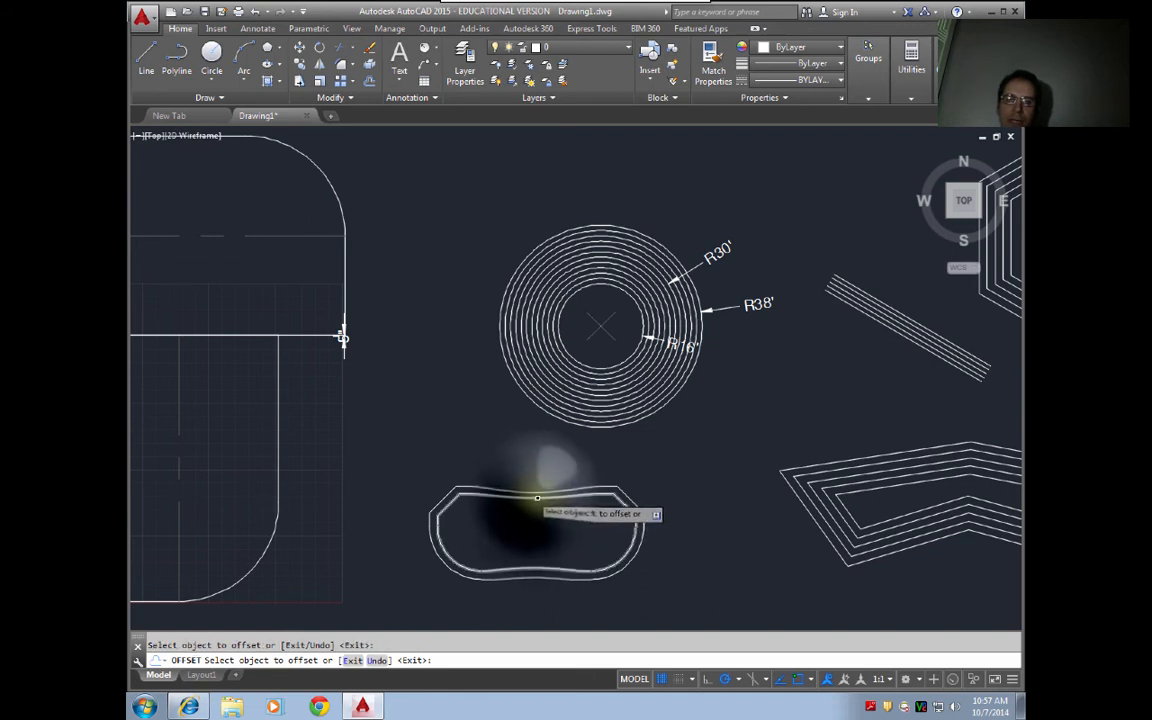
pyautogui.click(535, 494)
# - Offset the original rectangle outline outward twice at the same 3' distance to add two larger outlines
pyautogui.click(523, 478)
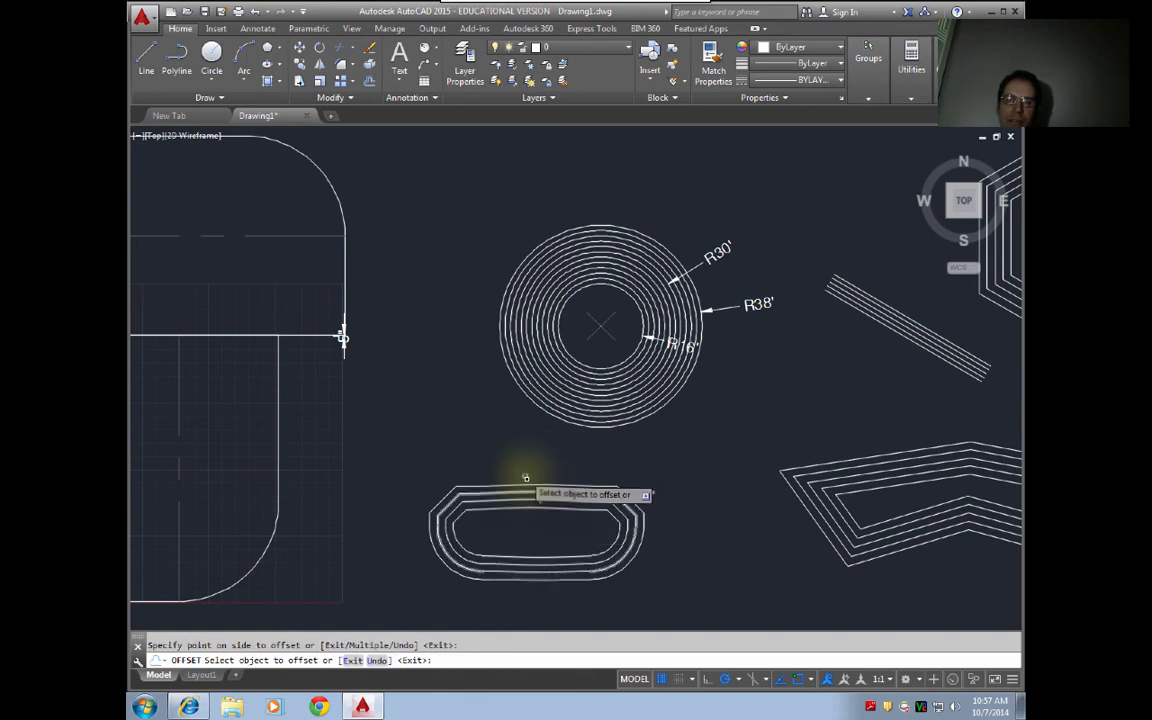
pyautogui.click(533, 483)
pyautogui.click(526, 479)
pyautogui.click(526, 478)
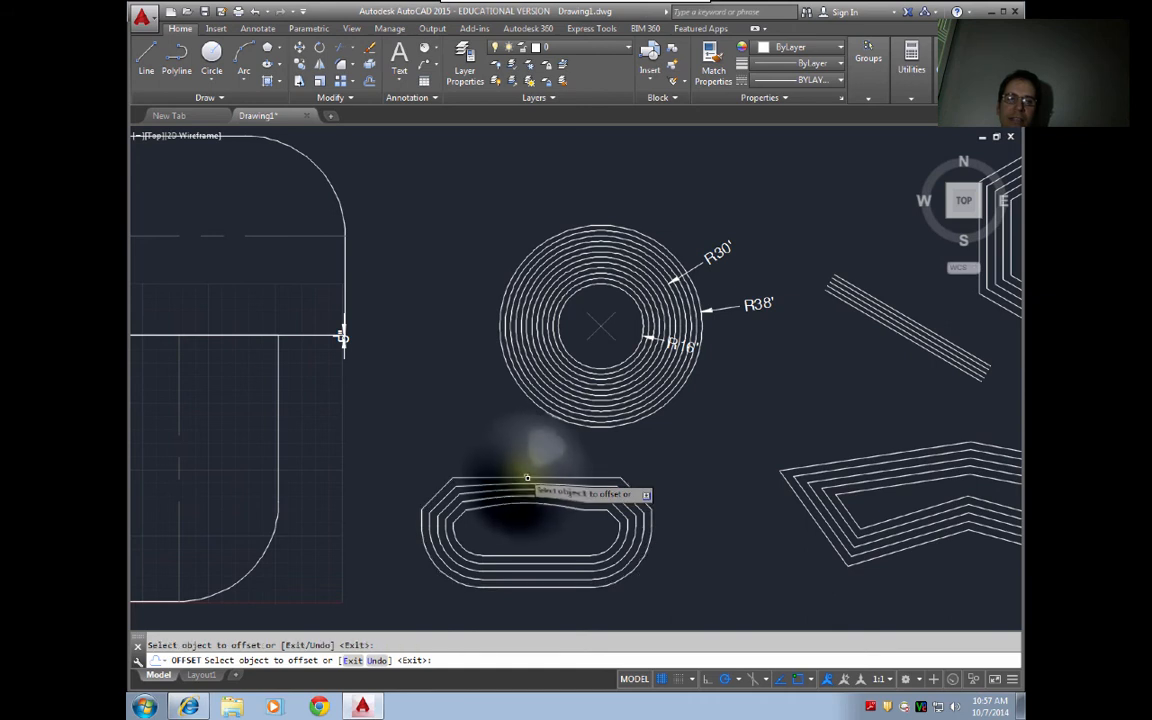
pyautogui.click(527, 472)
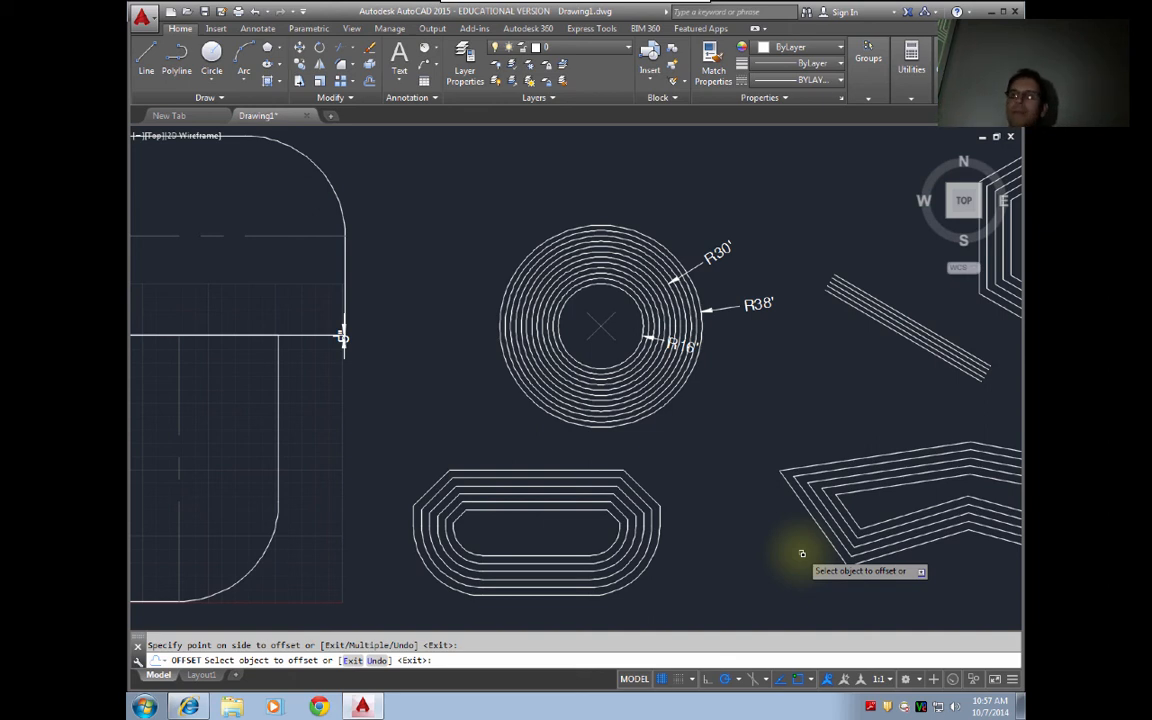
pyautogui.moveTo(577, 20)
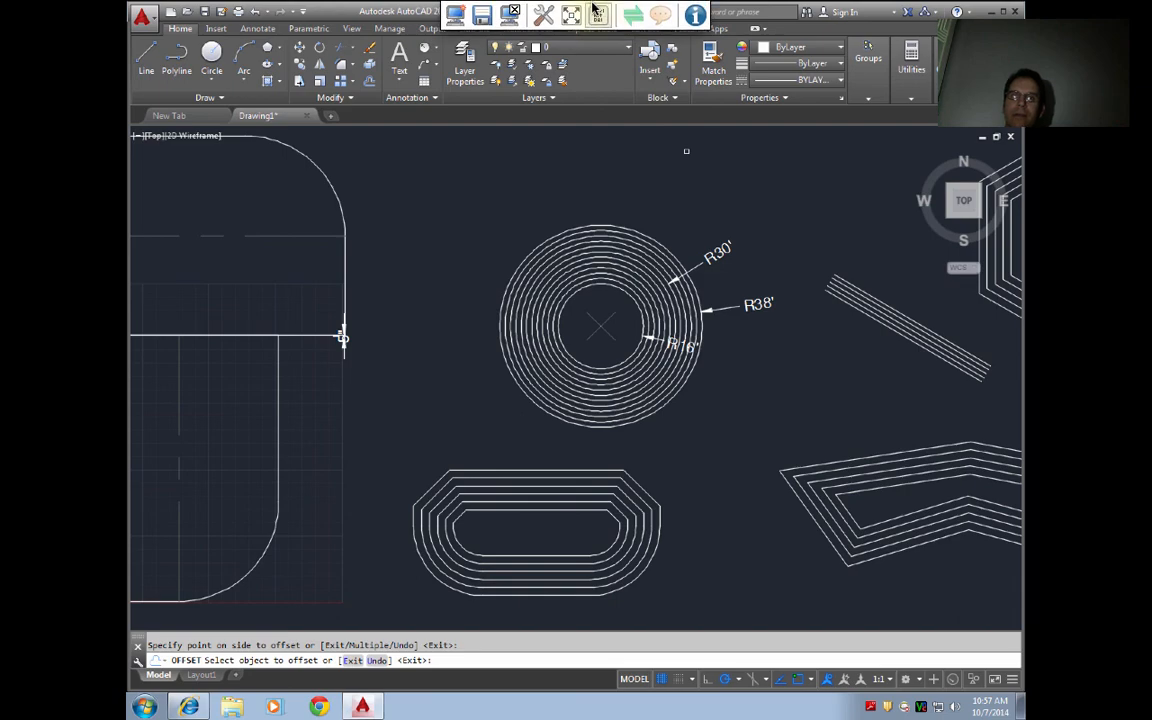